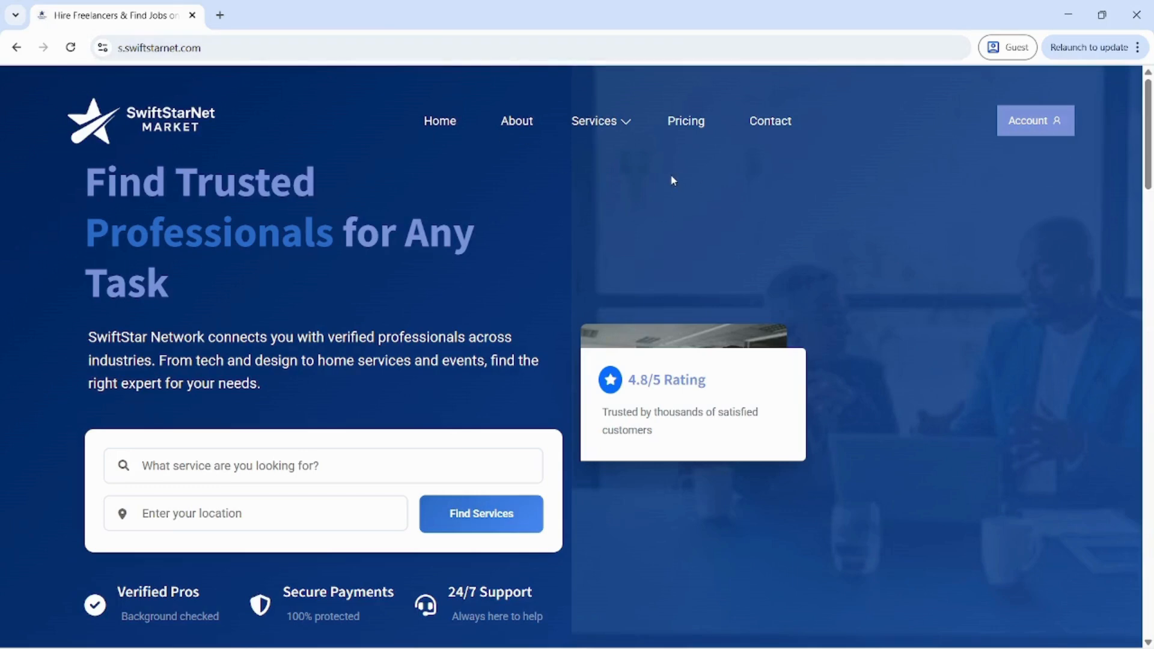
# Open the Luxury Spa & Therapy booking page from Popular Services.
pyautogui.moveTo(1027, 123)
pyautogui.click(232, 48)
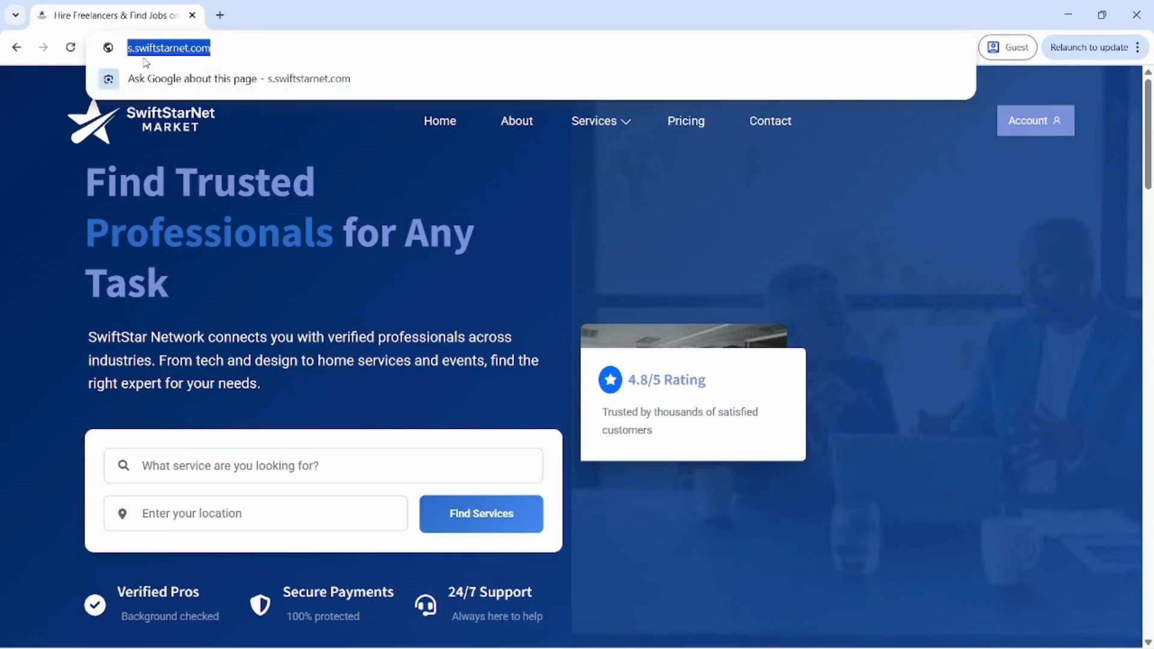
pyautogui.click(244, 47)
pyautogui.click(724, 204)
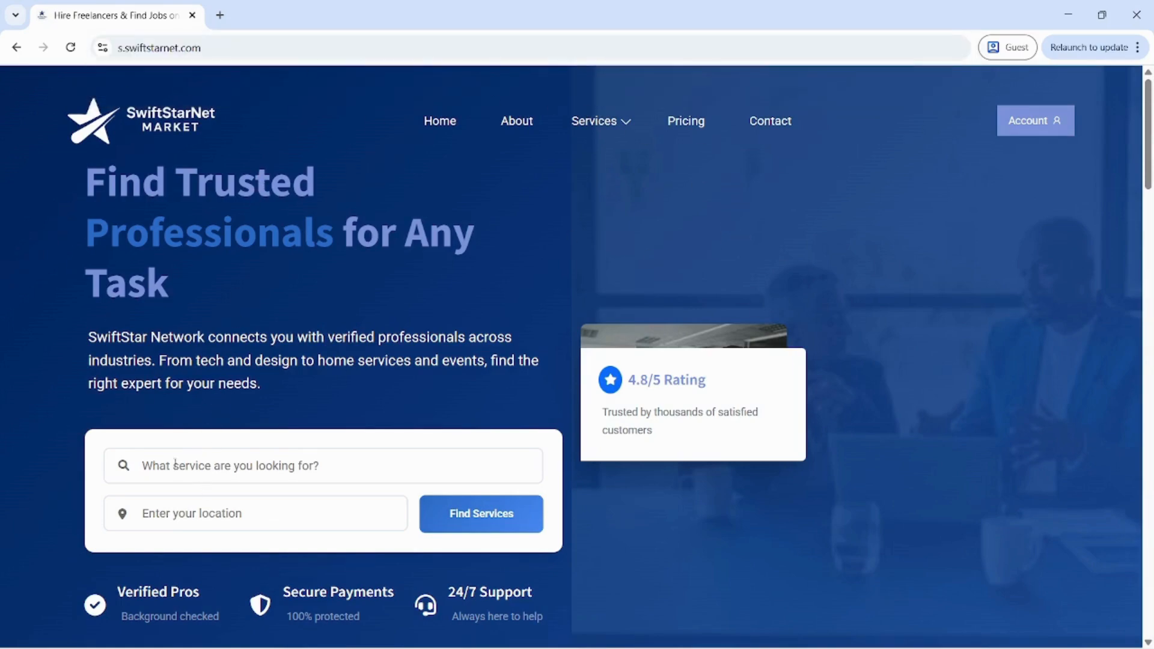
pyautogui.scroll(-8, 453, 549)
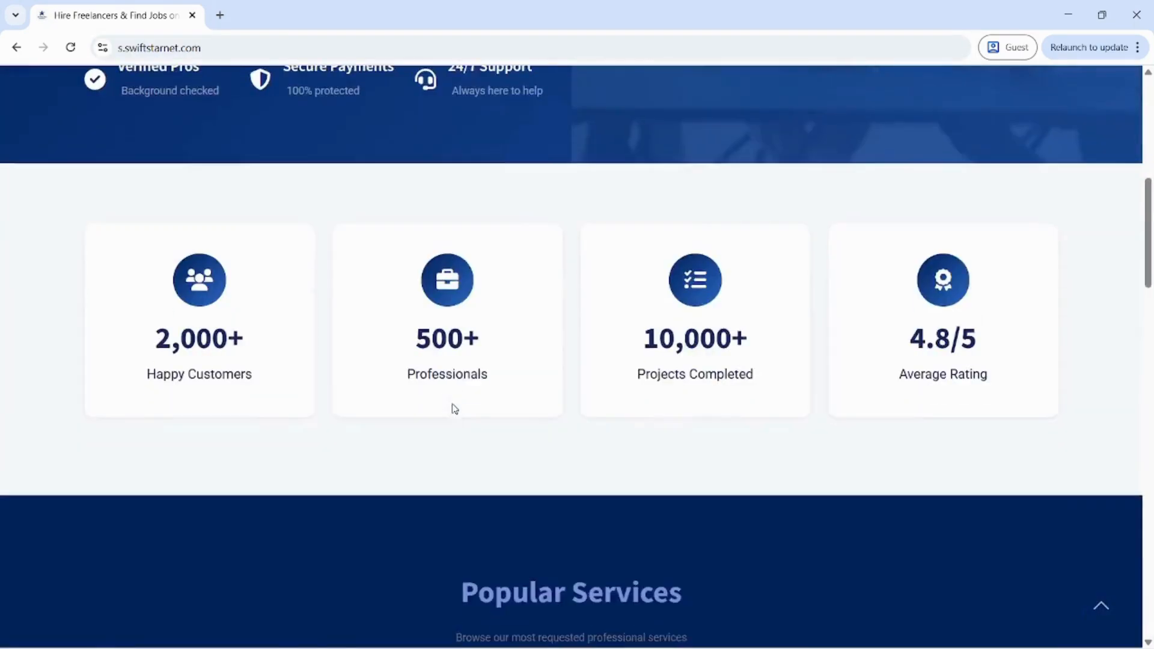
pyautogui.scroll(-11, 455, 409)
pyautogui.scroll(4, 446, 382)
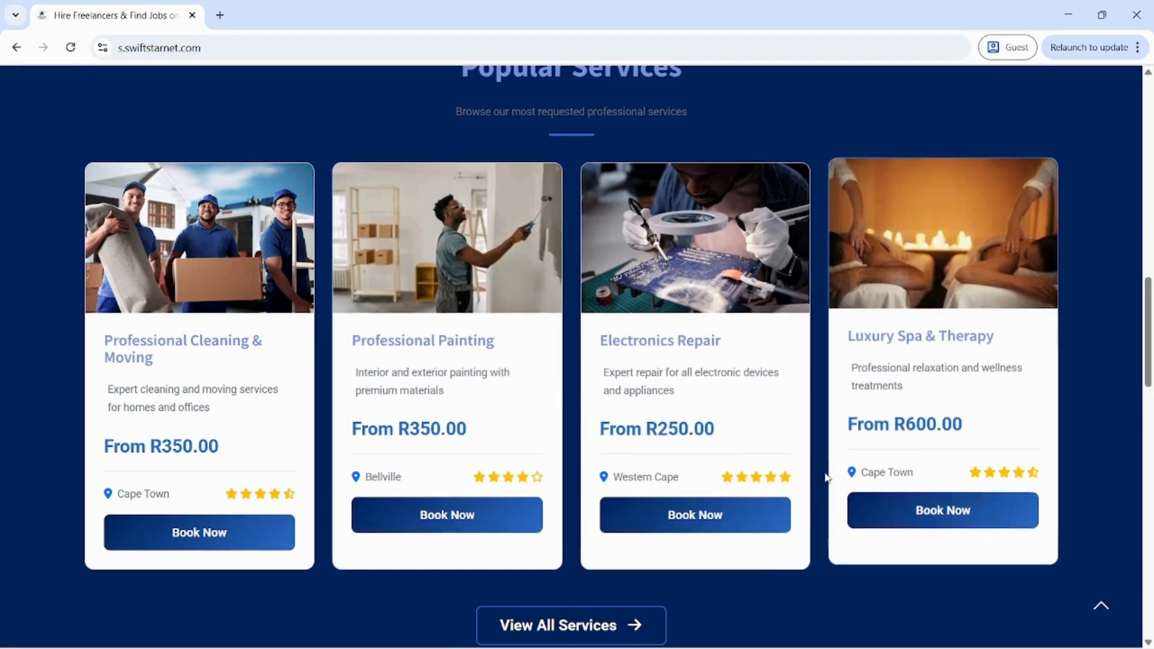
pyautogui.scroll(-2, 668, 460)
pyautogui.scroll(3, 669, 467)
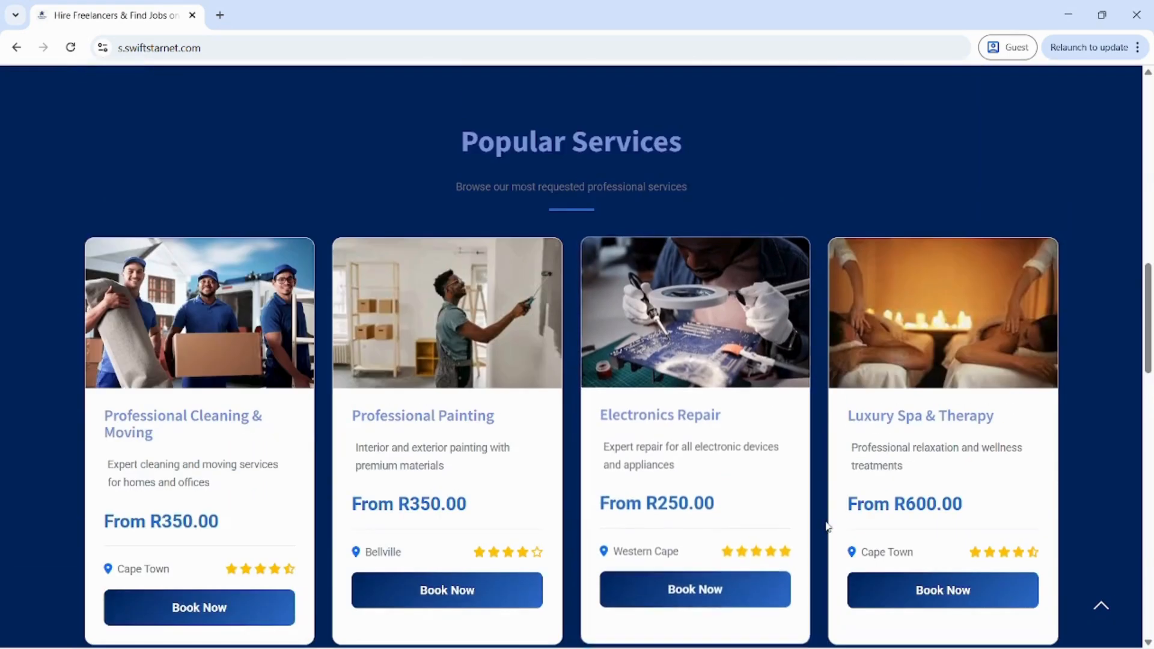
pyautogui.scroll(-1, 904, 517)
pyautogui.scroll(-3, 641, 415)
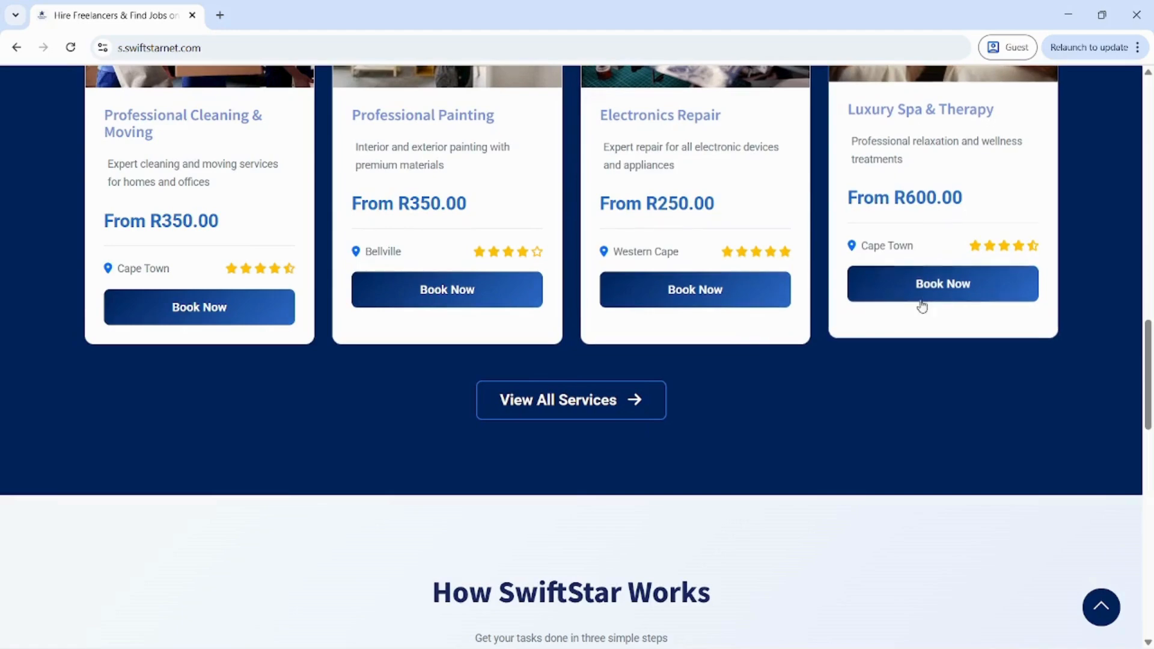
pyautogui.click(939, 289)
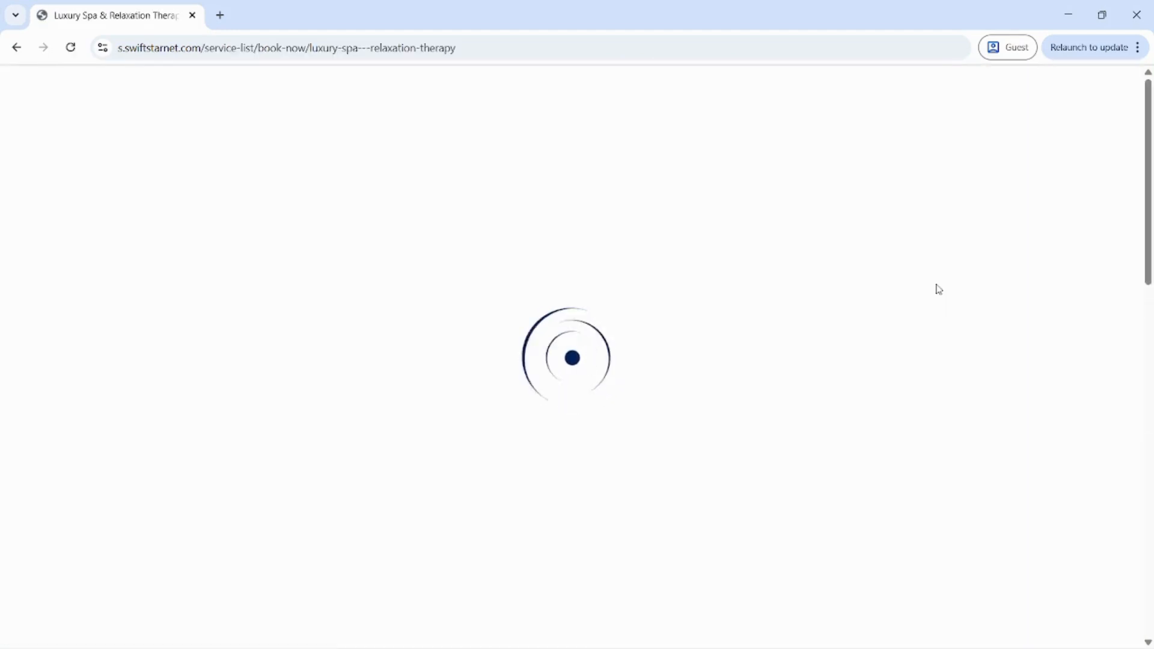
# Accept the cookie and privacy notice, then go back to the home page.
pyautogui.scroll(-5, 938, 289)
pyautogui.scroll(-6, 439, 260)
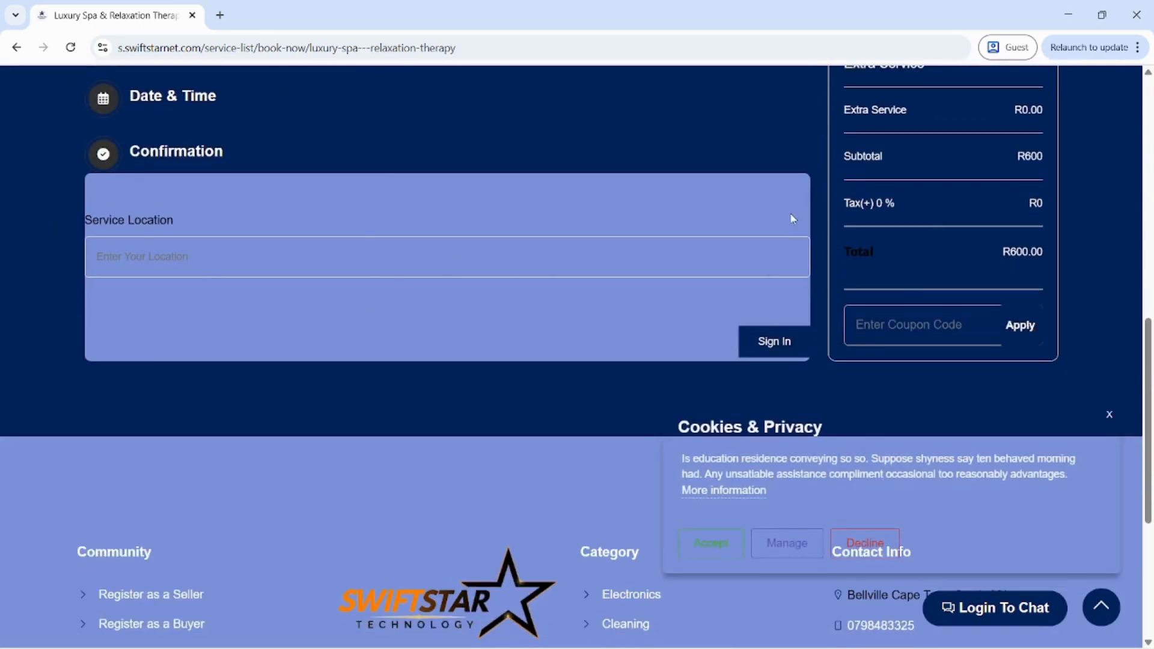
pyautogui.scroll(5, 787, 301)
pyautogui.scroll(6, 783, 288)
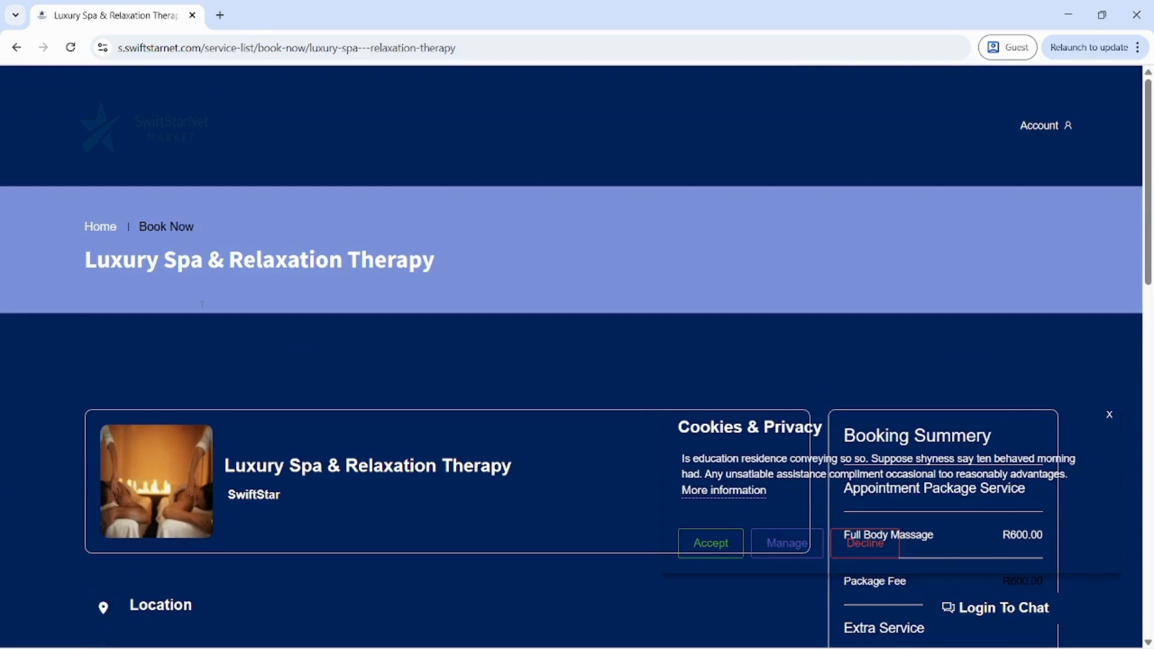
pyautogui.scroll(-2, 966, 220)
pyautogui.scroll(-3, 685, 510)
pyautogui.click(711, 543)
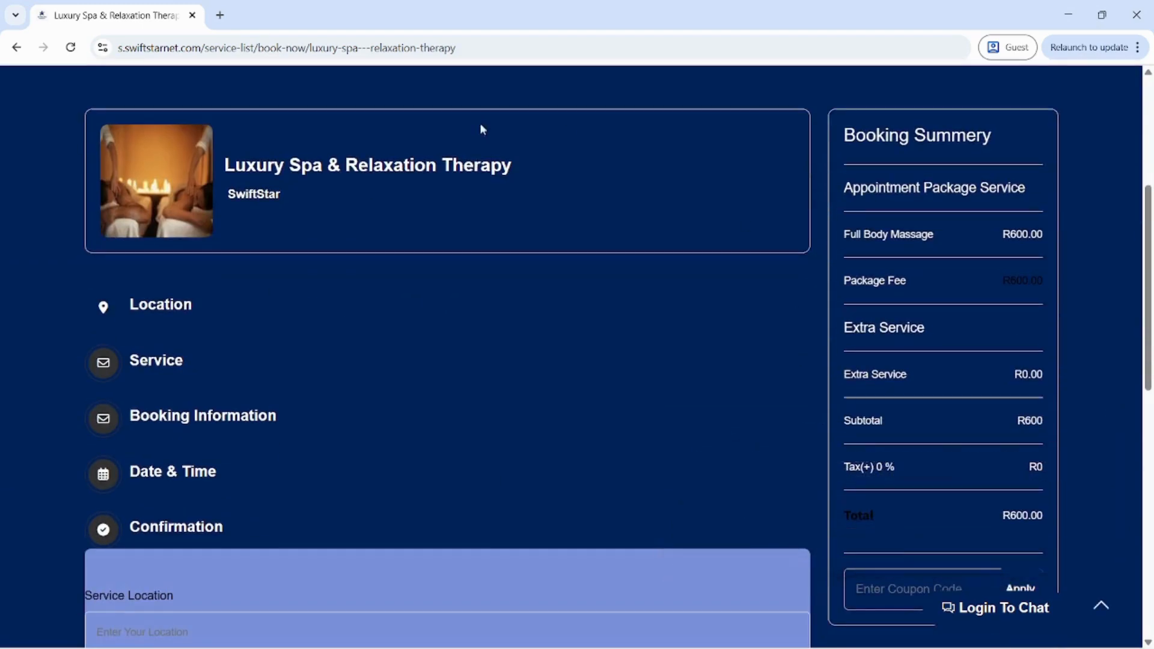
pyautogui.scroll(5, 402, 307)
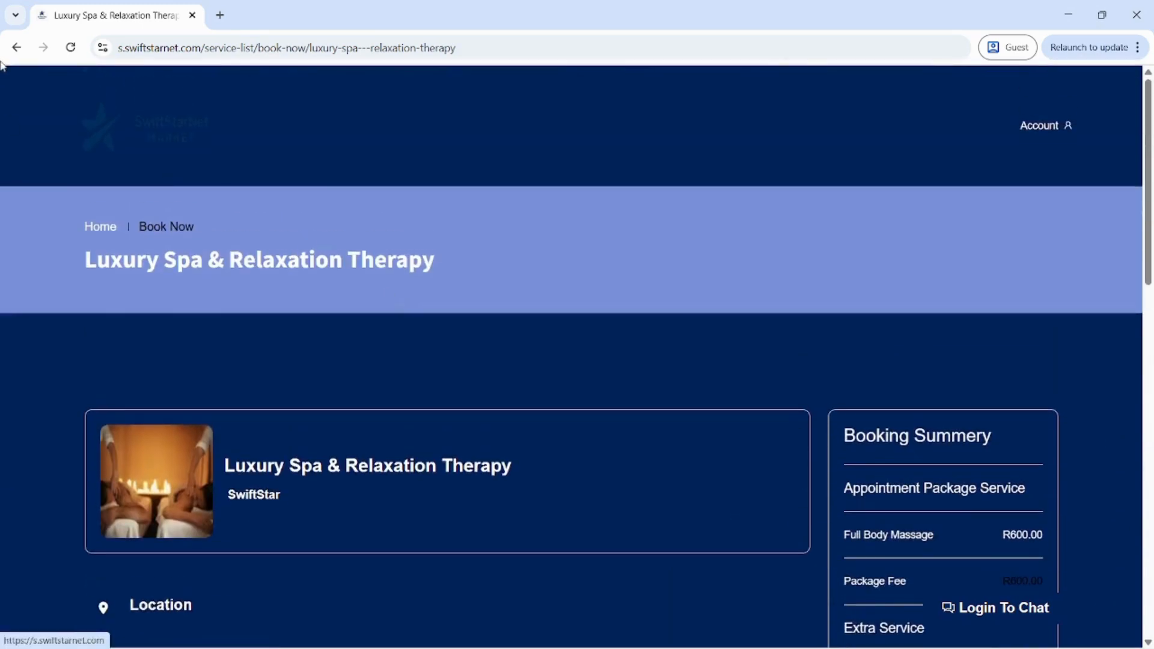
pyautogui.click(17, 48)
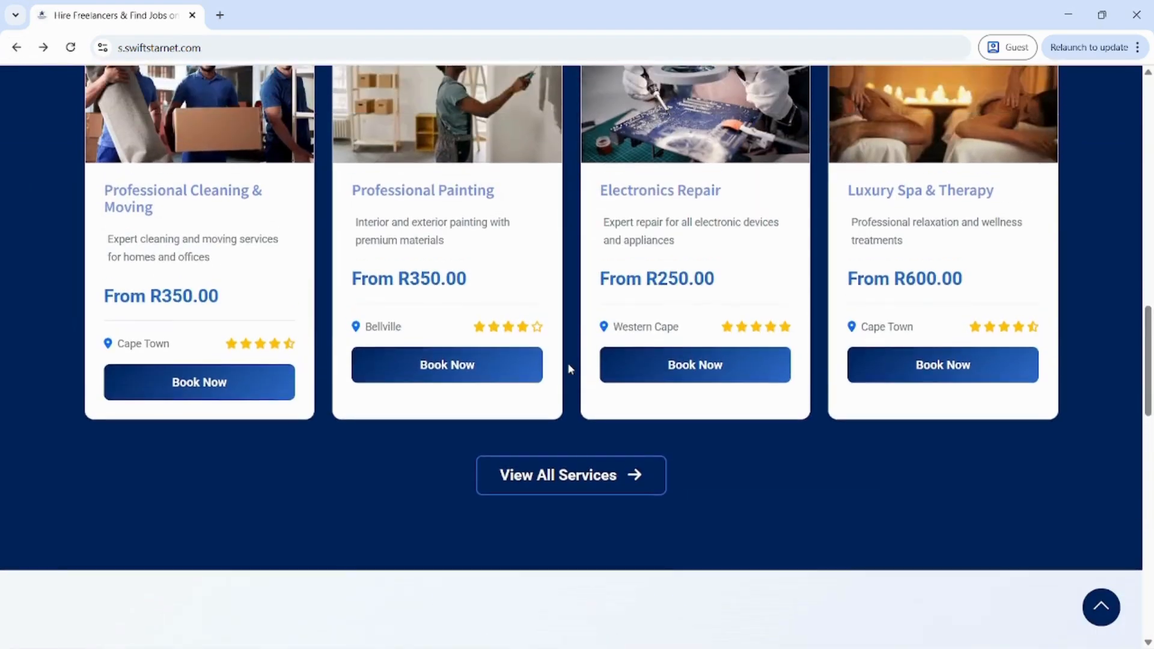
# Start registering as a service provider via Become a Provider.
pyautogui.scroll(-5, 570, 369)
pyautogui.scroll(-10, 571, 370)
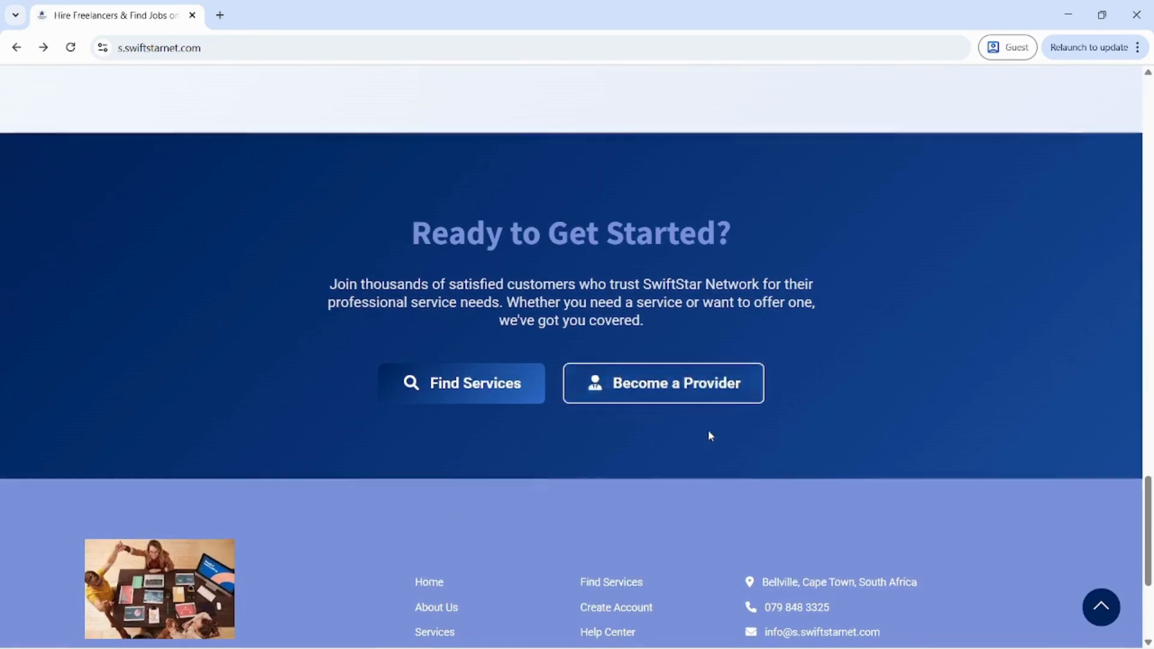
pyautogui.scroll(-4, 708, 430)
pyautogui.scroll(6, 708, 430)
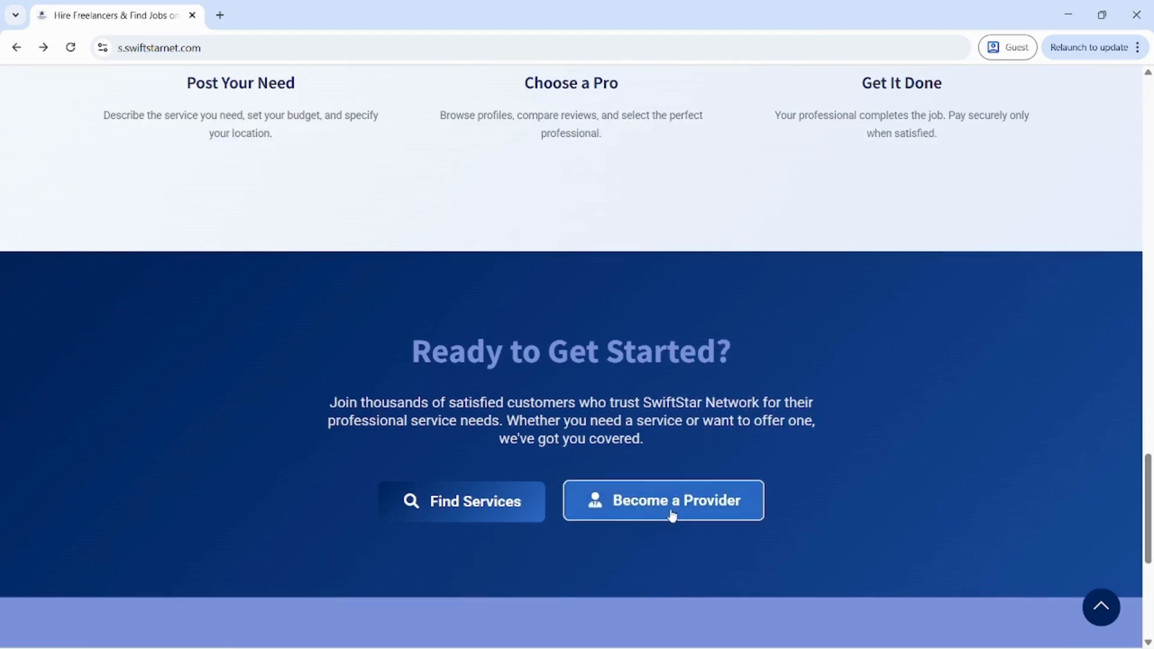
pyautogui.click(704, 507)
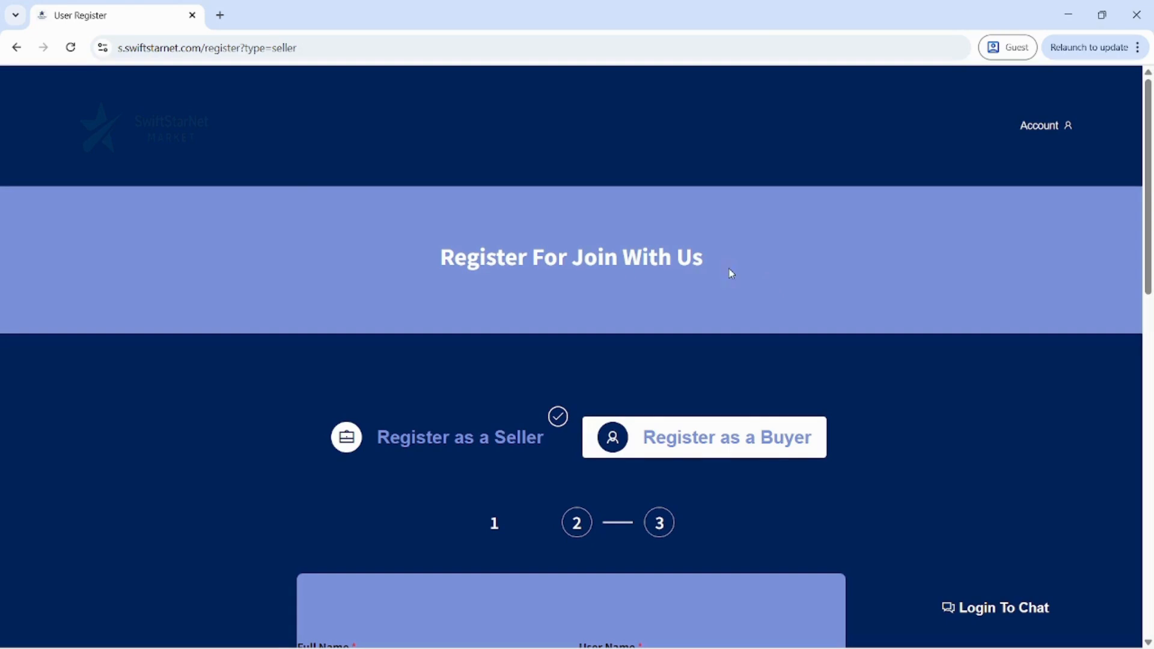
pyautogui.scroll(-3, 403, 313)
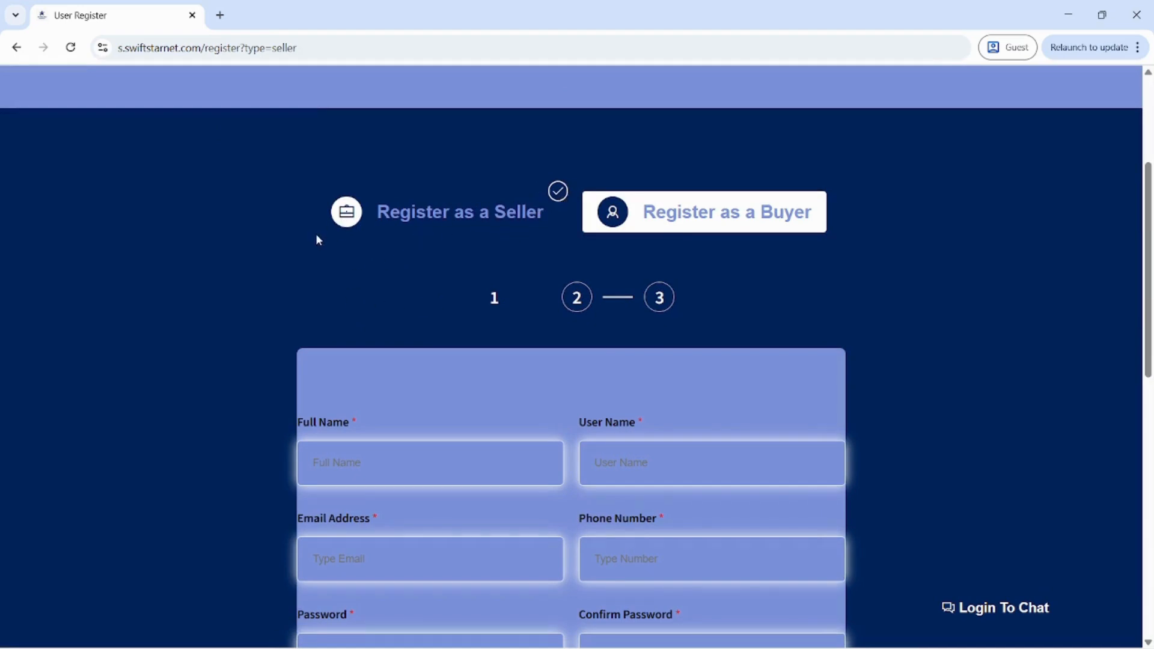
pyautogui.scroll(-3, 532, 302)
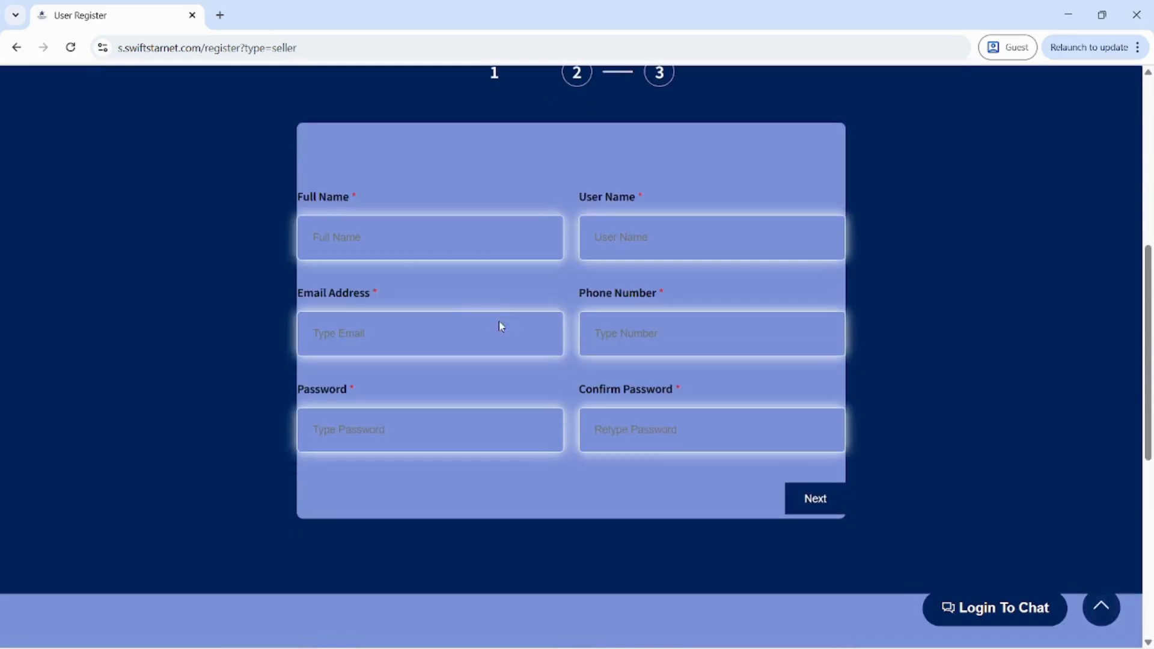
# Fill in the full name, user name, e-mail and phone number fields.
pyautogui.click(420, 245)
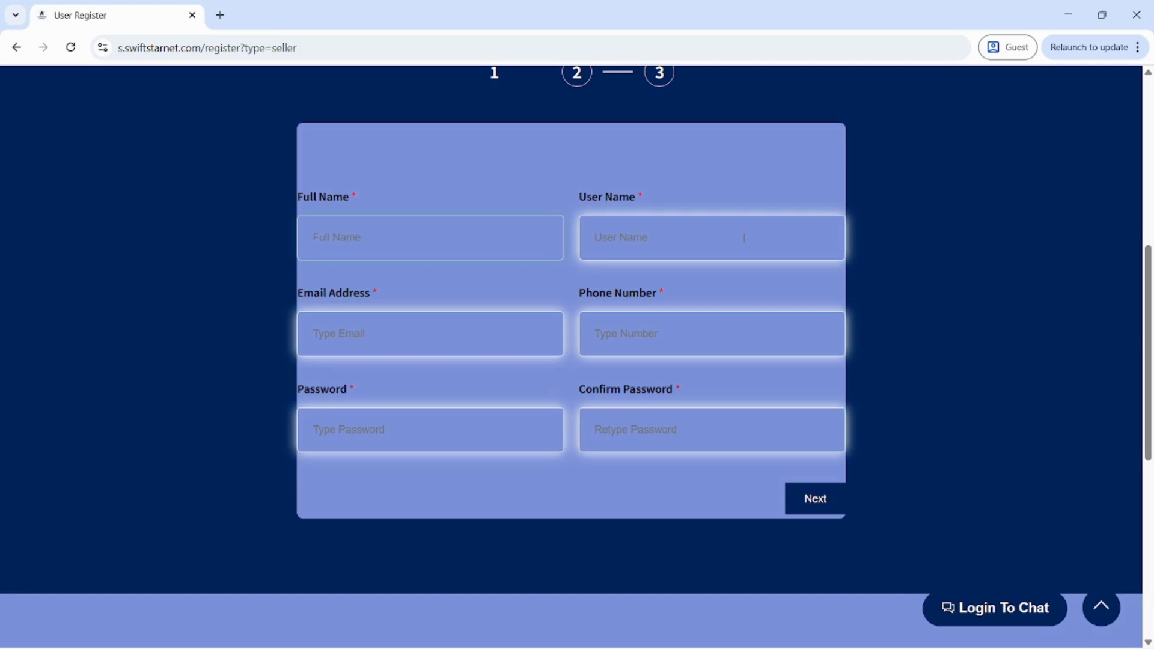
pyautogui.write('Your Name')
pyautogui.click(746, 238)
pyautogui.write('You')
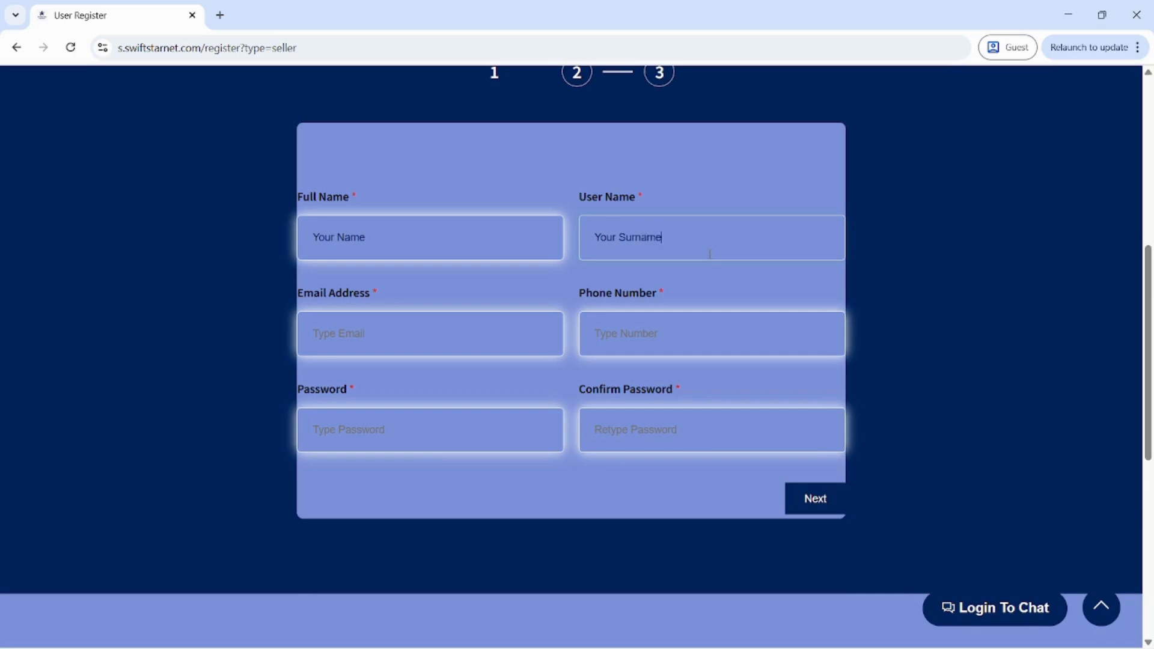
pyautogui.click(388, 346)
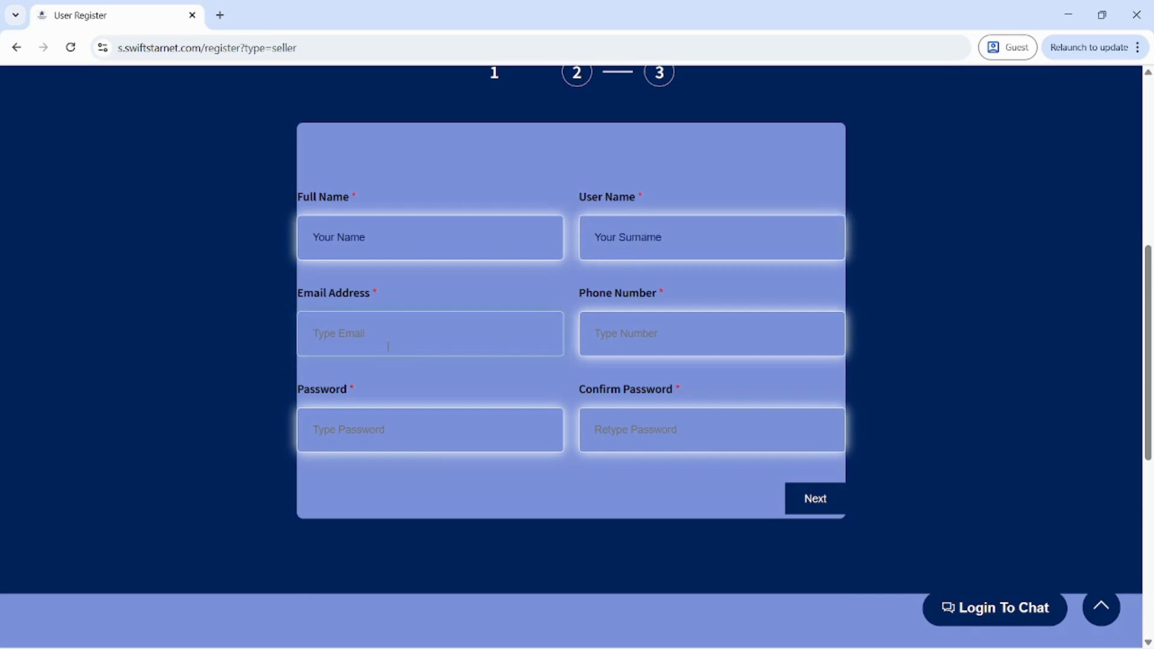
pyautogui.write('t')
pyautogui.press('BackSpace')
pyautogui.click(681, 325)
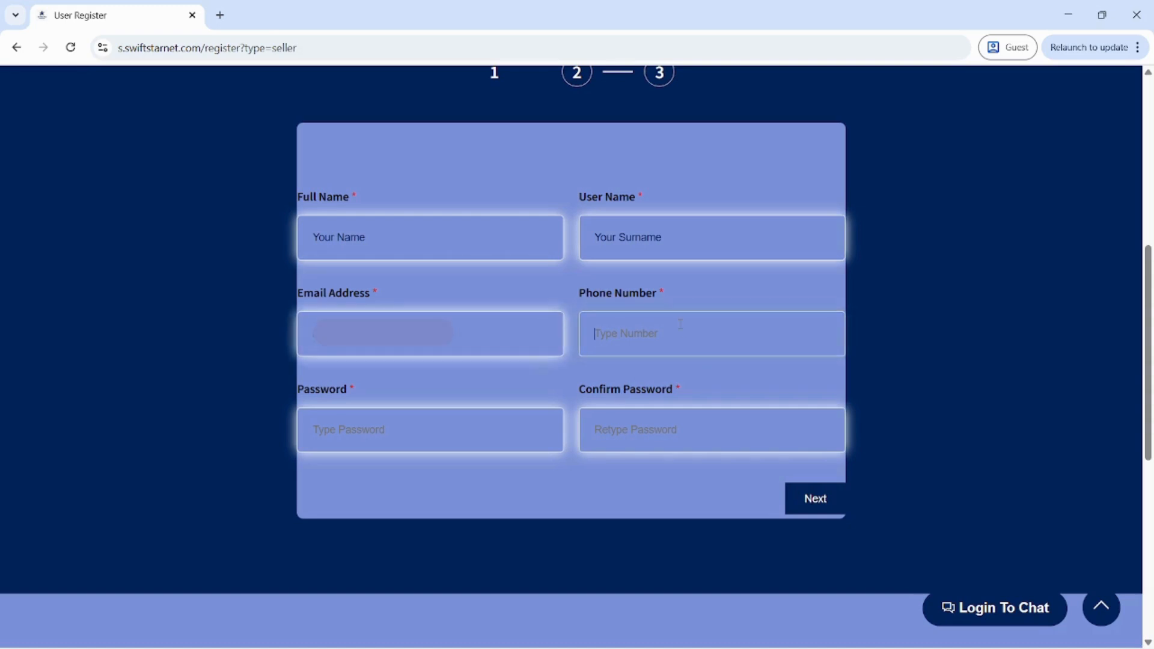
# Enter and confirm the account password, then continue to the Service Area step.
pyautogui.click(398, 431)
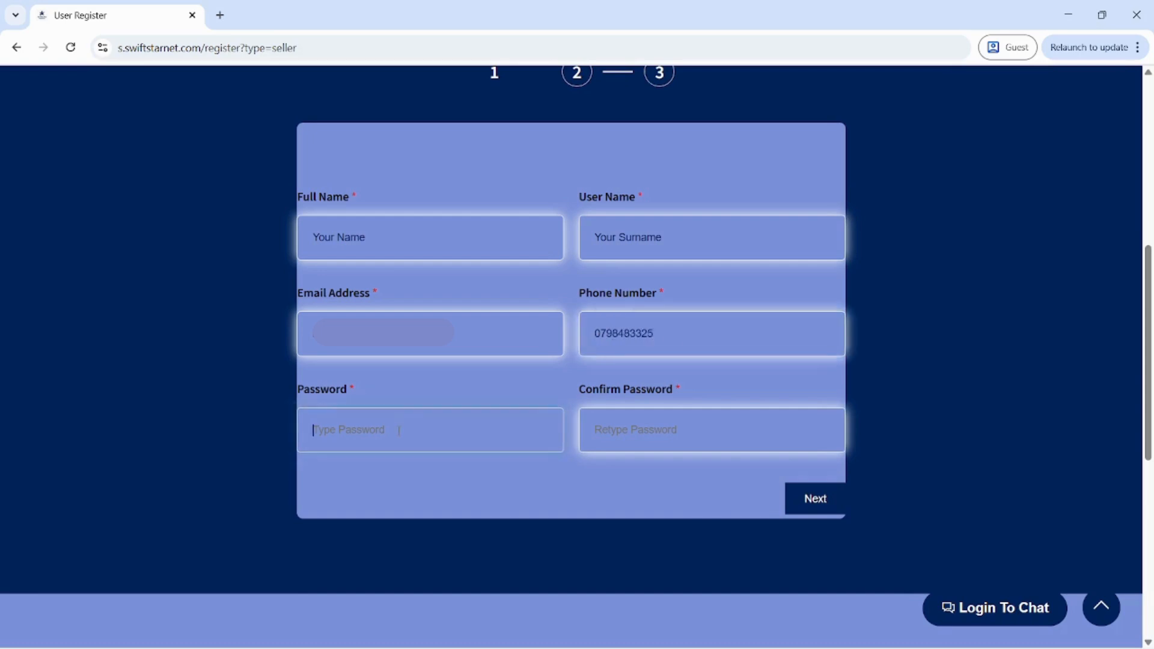
pyautogui.write('•')
pyautogui.press('BackSpace')
pyautogui.write('•')
pyautogui.press('BackSpace')
pyautogui.press('BackSpace')
pyautogui.press('BackSpace')
pyautogui.press('BackSpace')
pyautogui.press('BackSpace')
pyautogui.press('BackSpace')
pyautogui.press('BackSpace')
pyautogui.press('BackSpace')
pyautogui.write('••')
pyautogui.click(640, 424)
pyautogui.write('•')
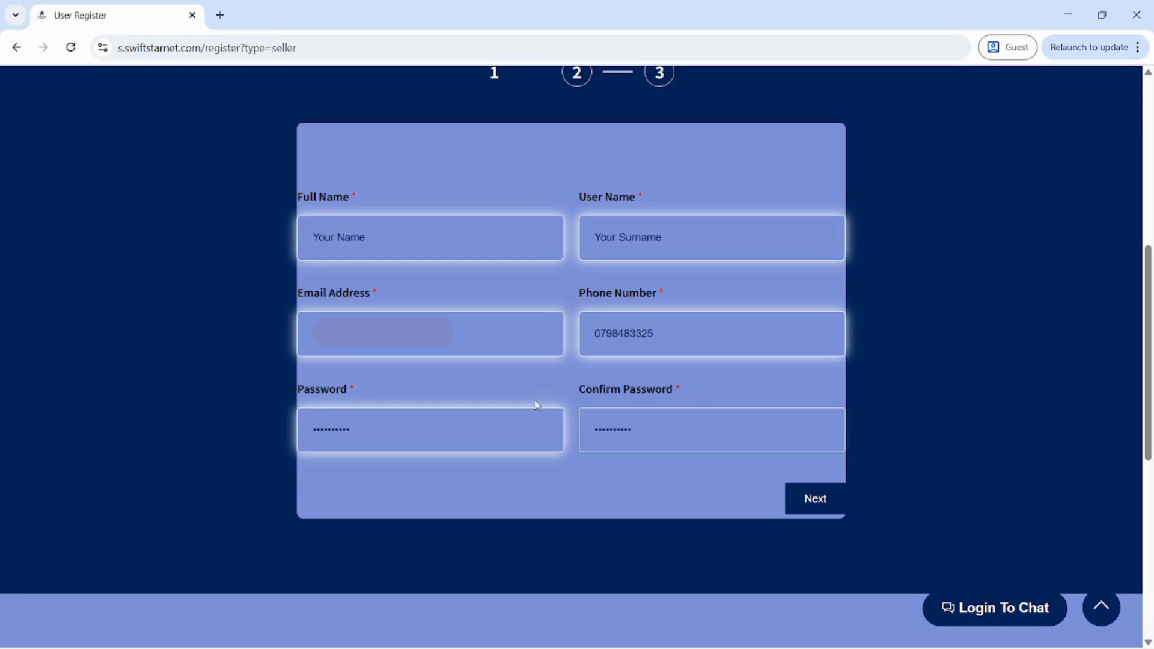
pyautogui.click(824, 492)
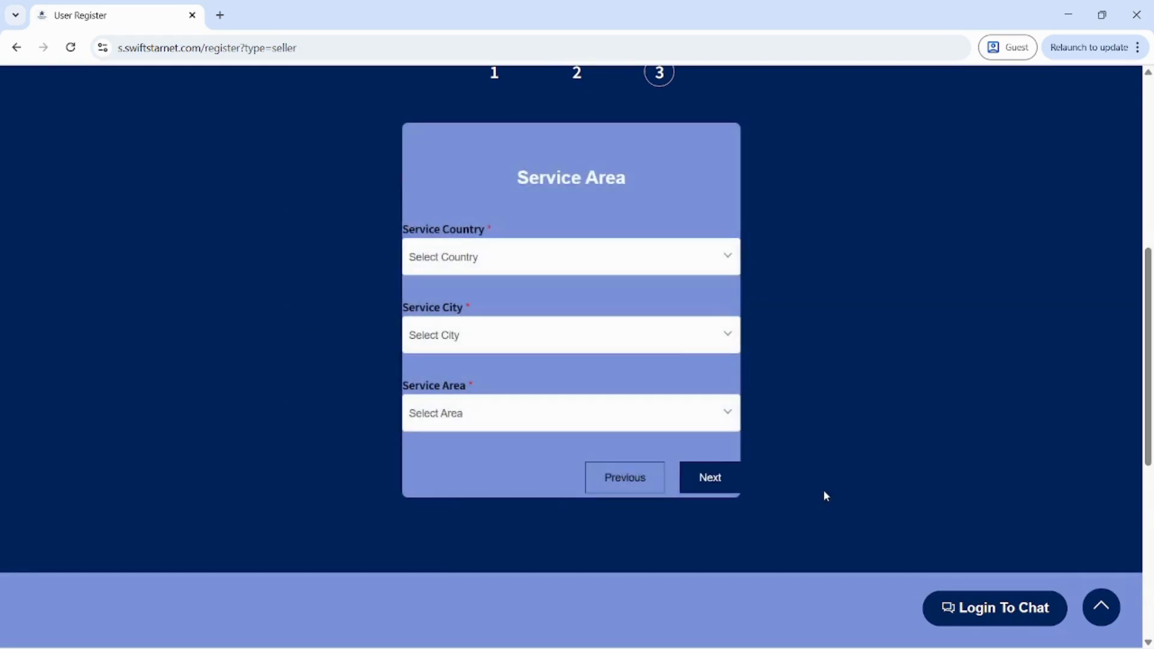
# Set the service country to South Africa and the service city to Western Cape.
pyautogui.click(681, 262)
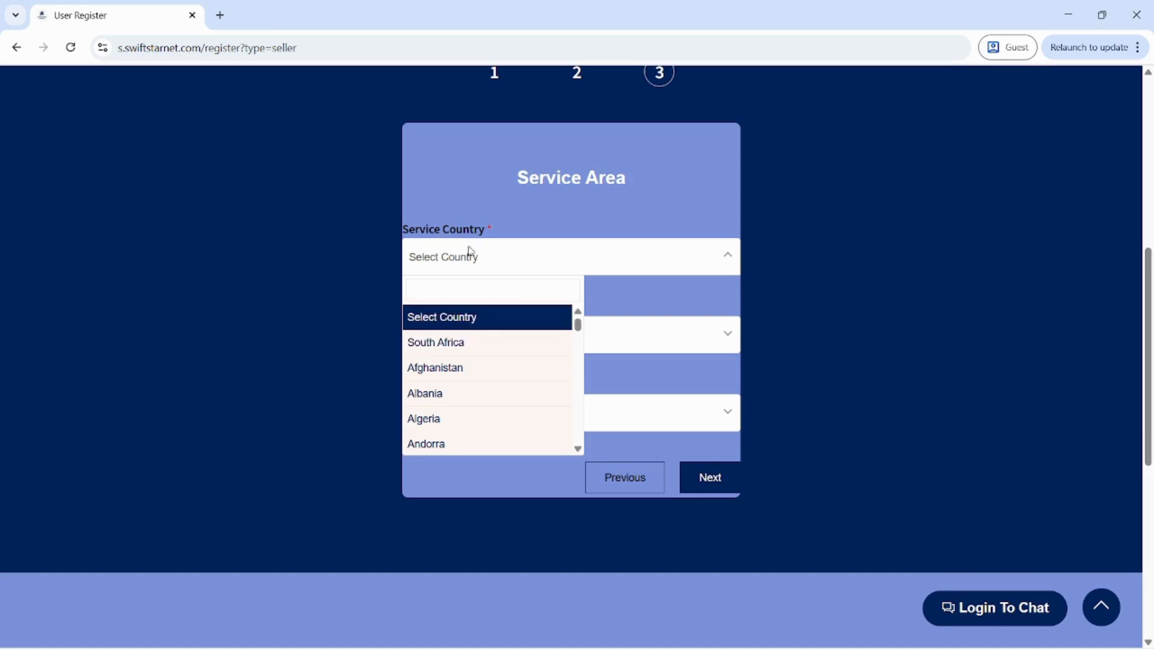
pyautogui.click(445, 346)
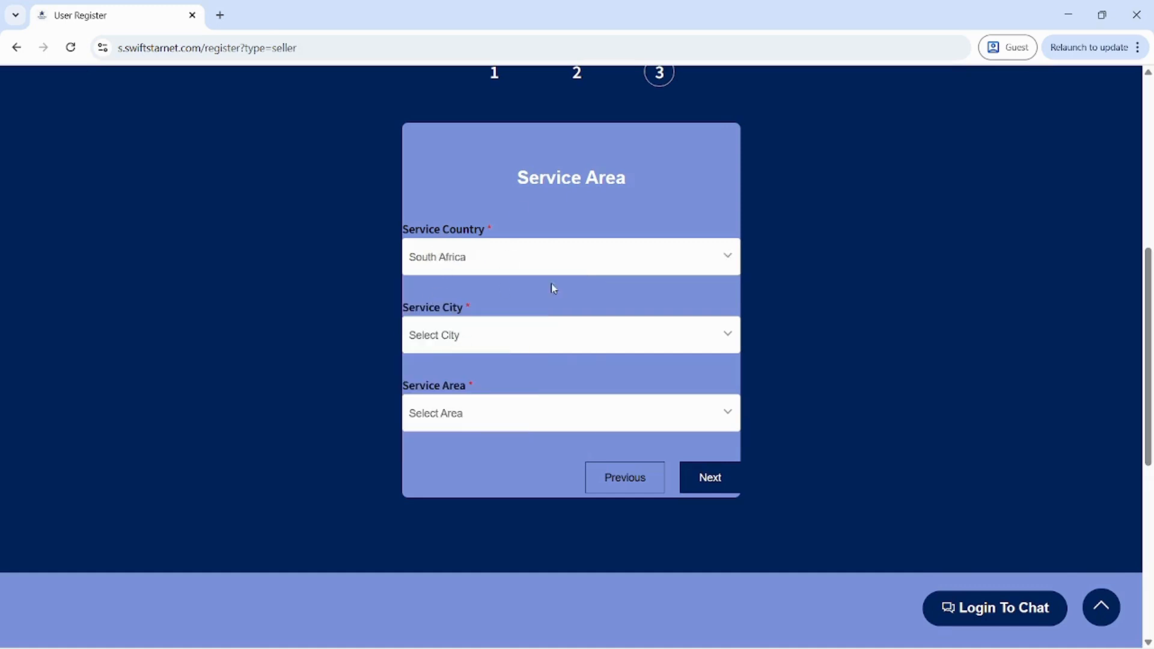
pyautogui.click(715, 338)
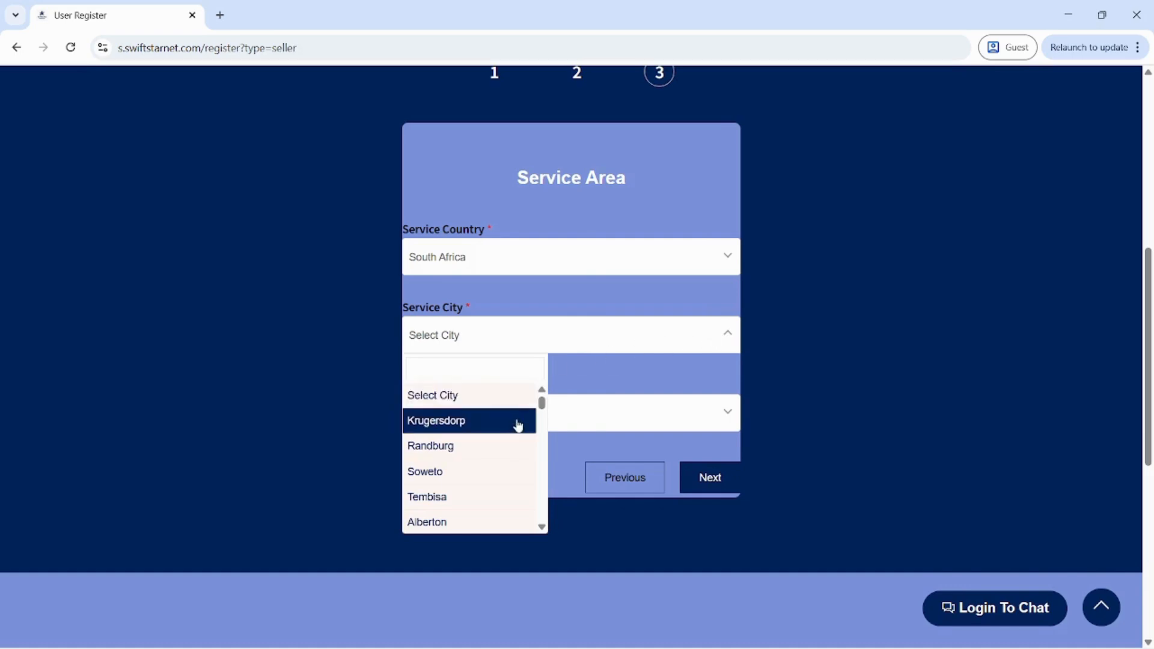
pyautogui.moveTo(542, 401); pyautogui.dragTo(548, 549)
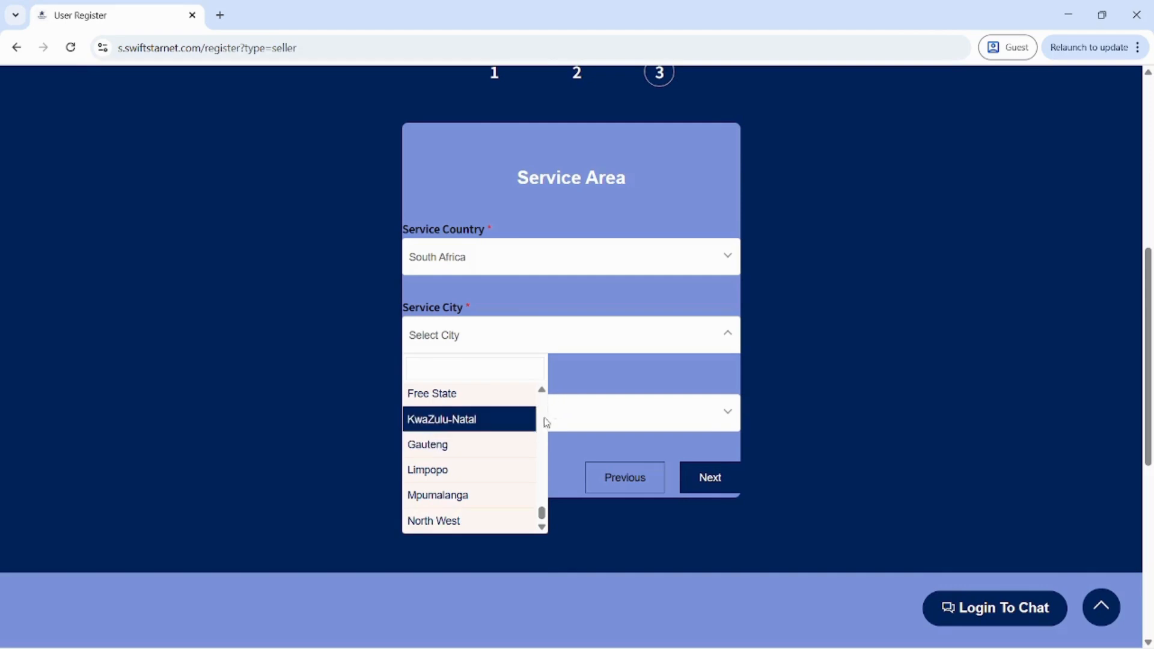
pyautogui.click(541, 391)
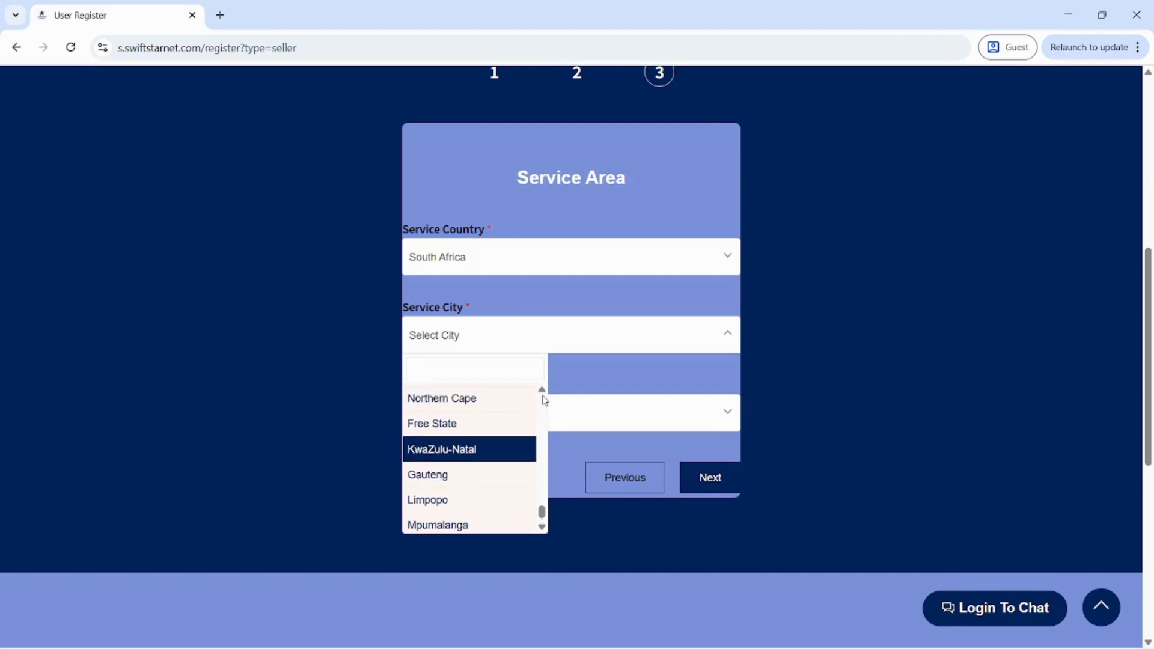
pyautogui.click(541, 390)
pyautogui.click(541, 528)
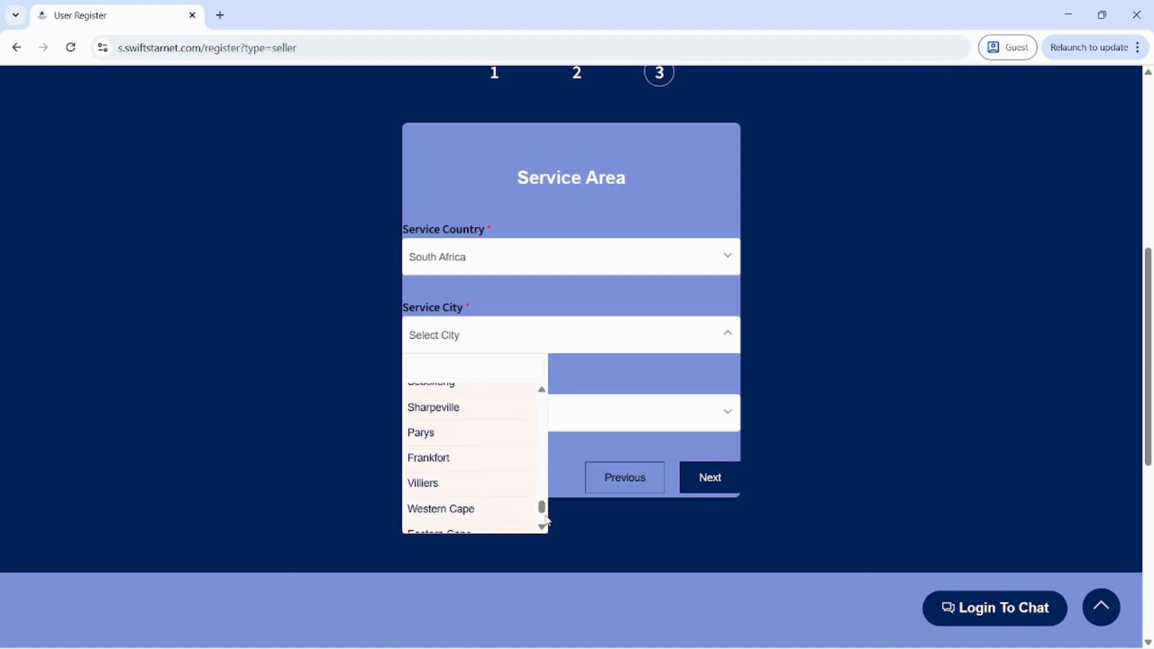
pyautogui.click(542, 527)
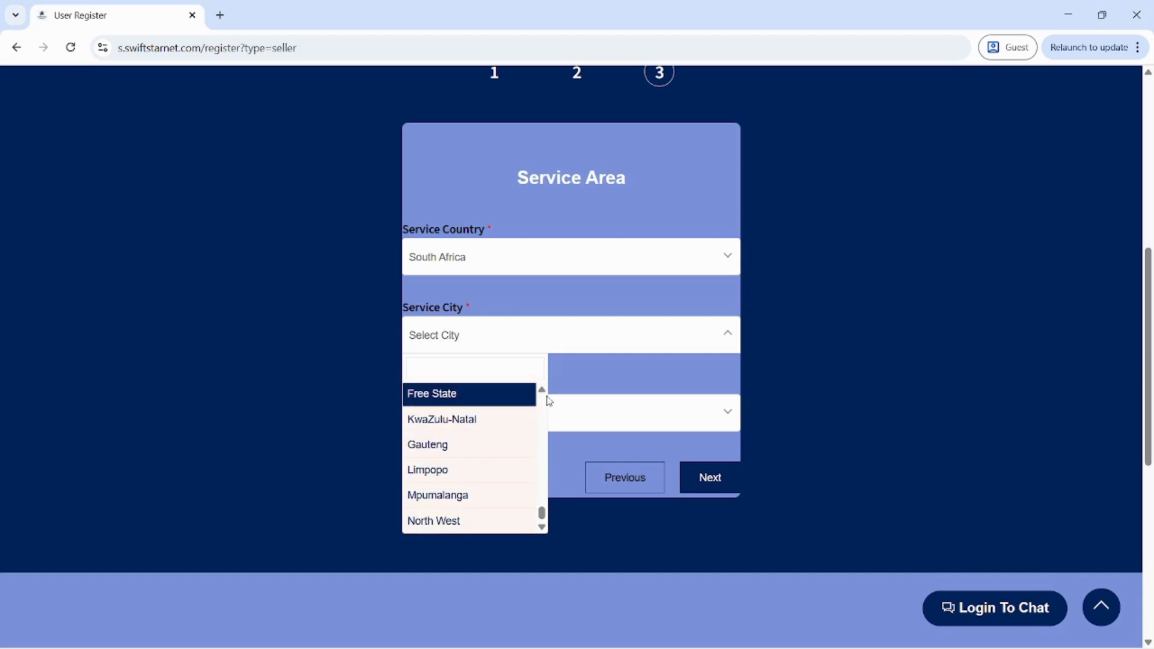
pyautogui.click(542, 391)
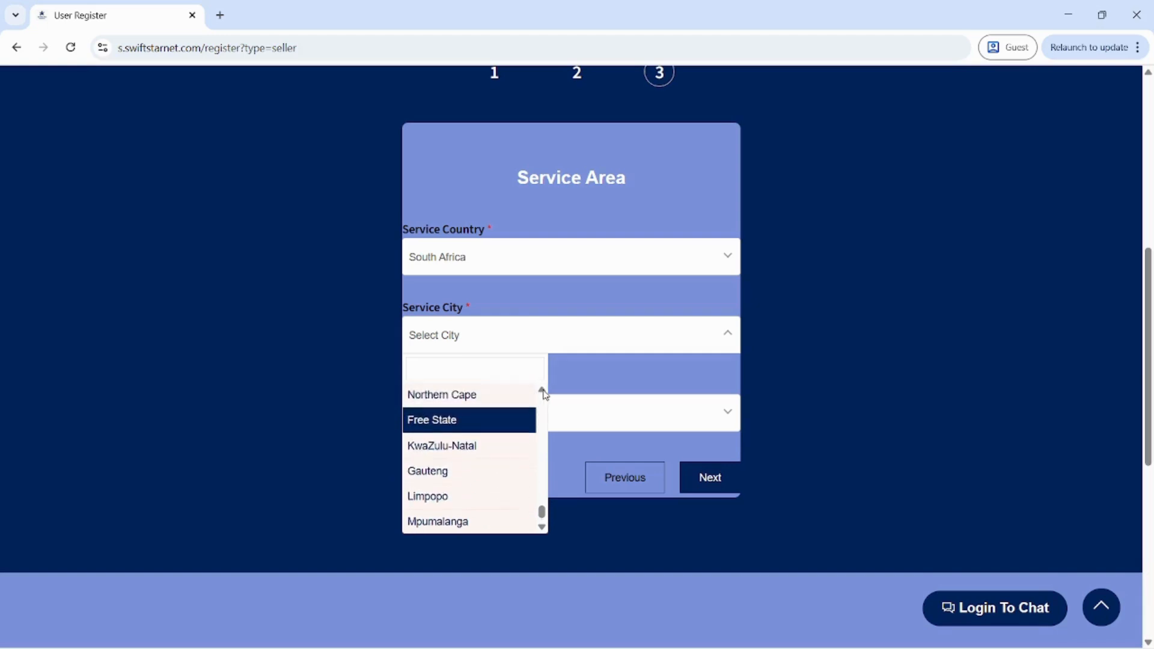
pyautogui.click(542, 391)
pyautogui.click(543, 392)
pyautogui.click(542, 391)
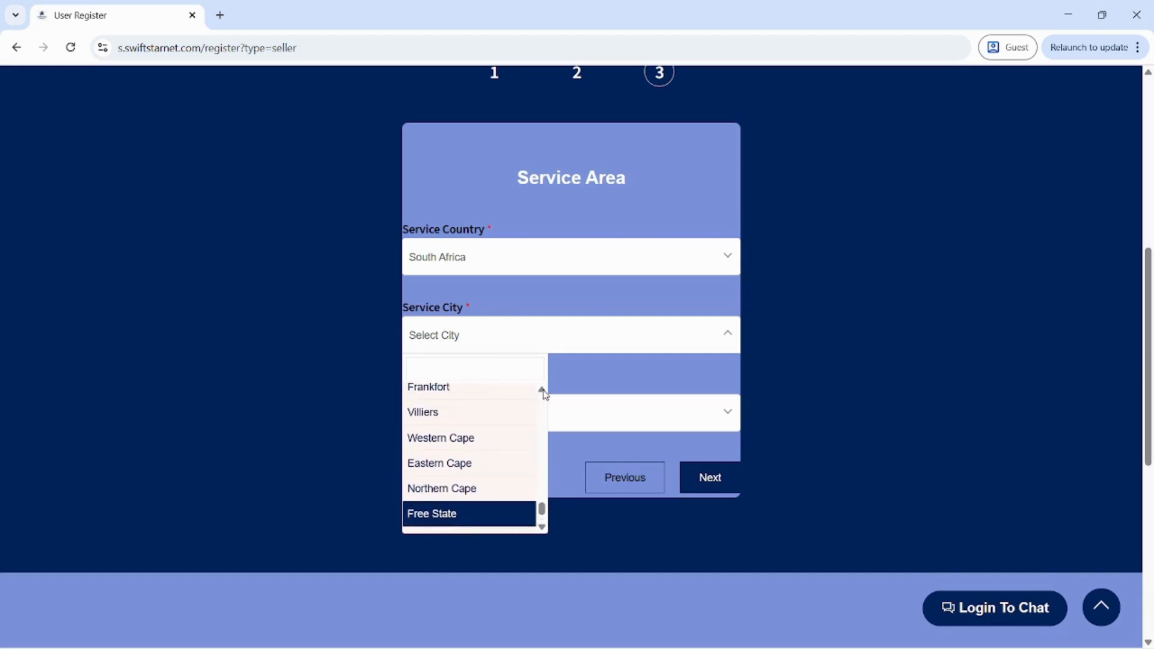
pyautogui.click(499, 446)
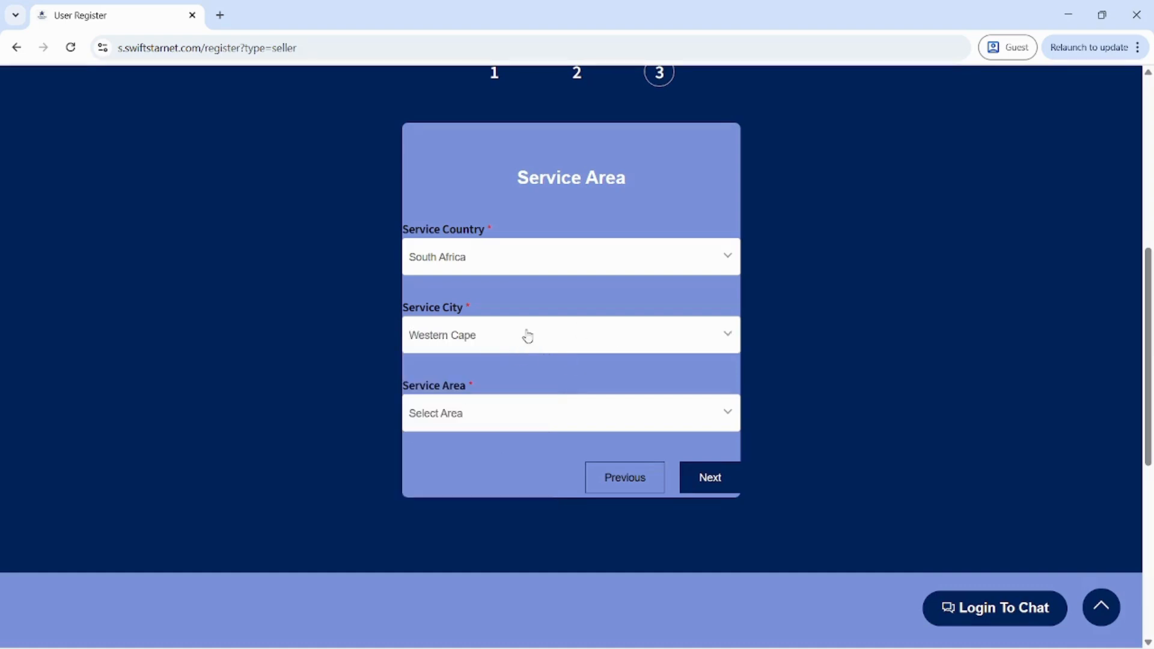
# Choose Bellville as the service area and continue to terms and conditions.
pyautogui.click(727, 412)
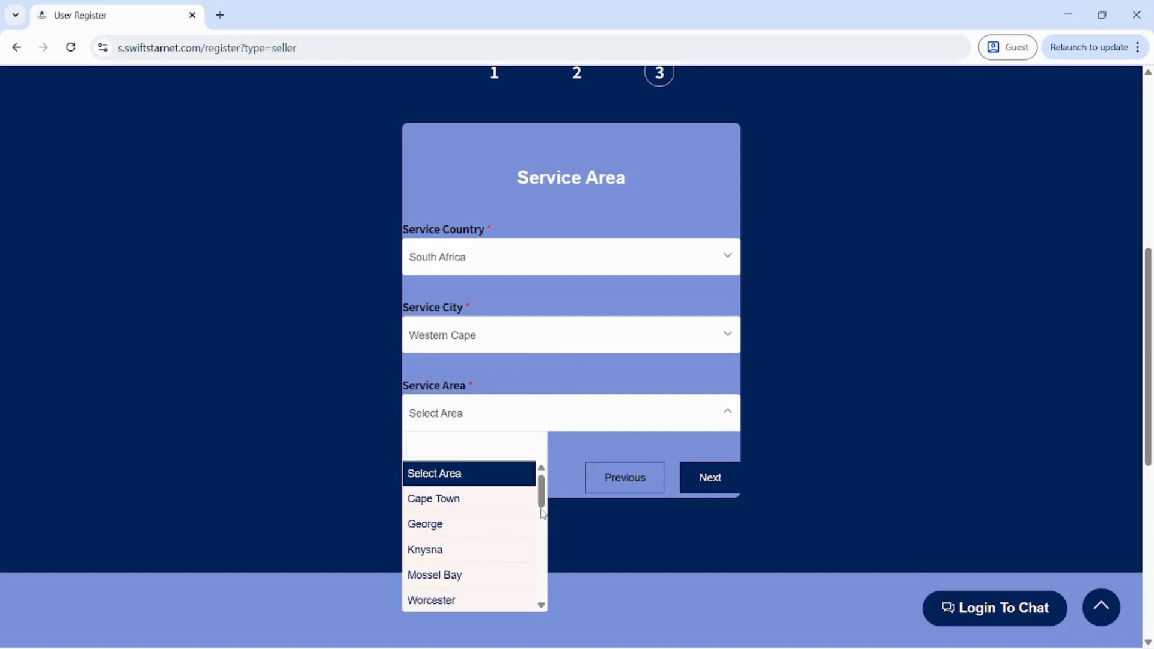
pyautogui.scroll(-3, 544, 488)
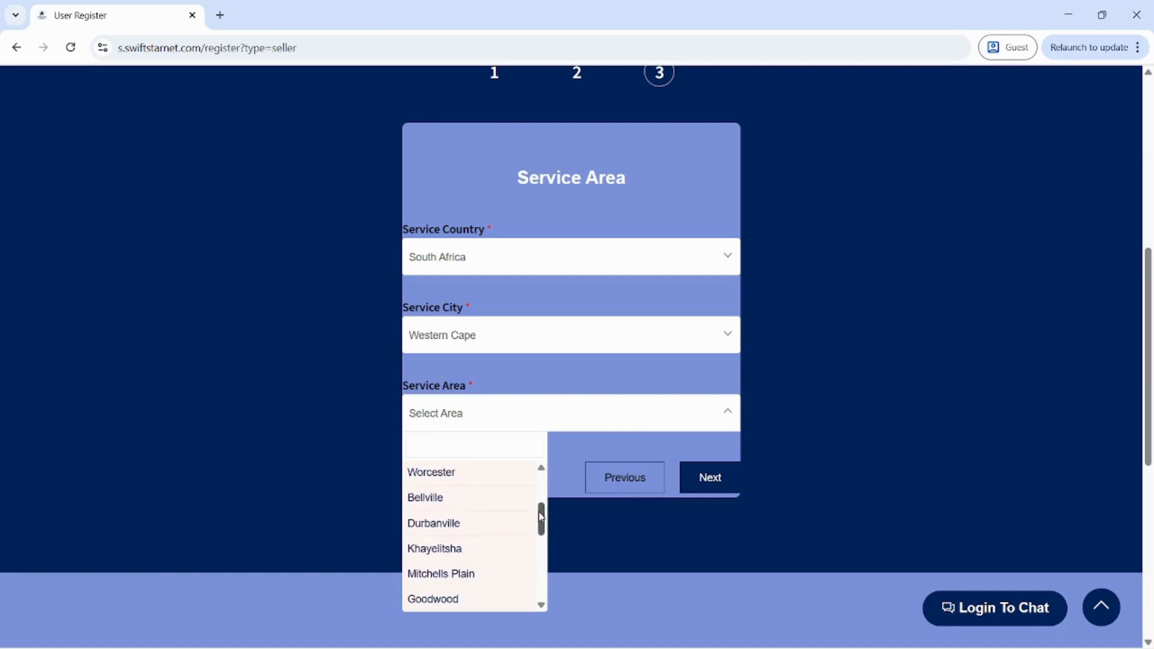
pyautogui.click(471, 500)
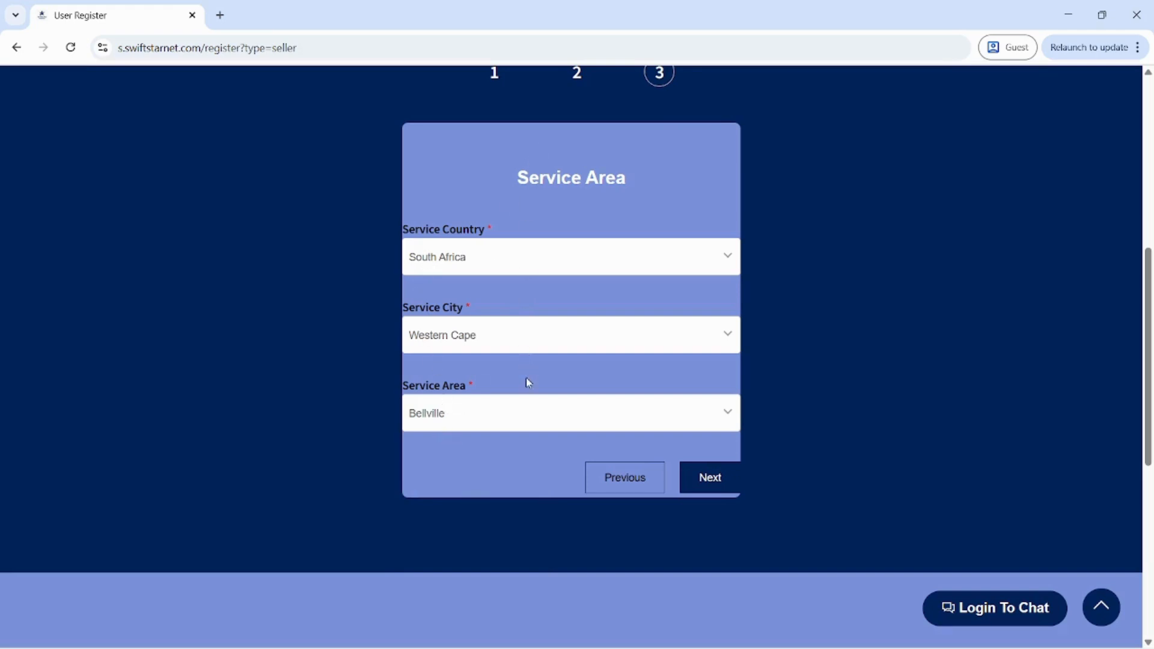
pyautogui.click(716, 478)
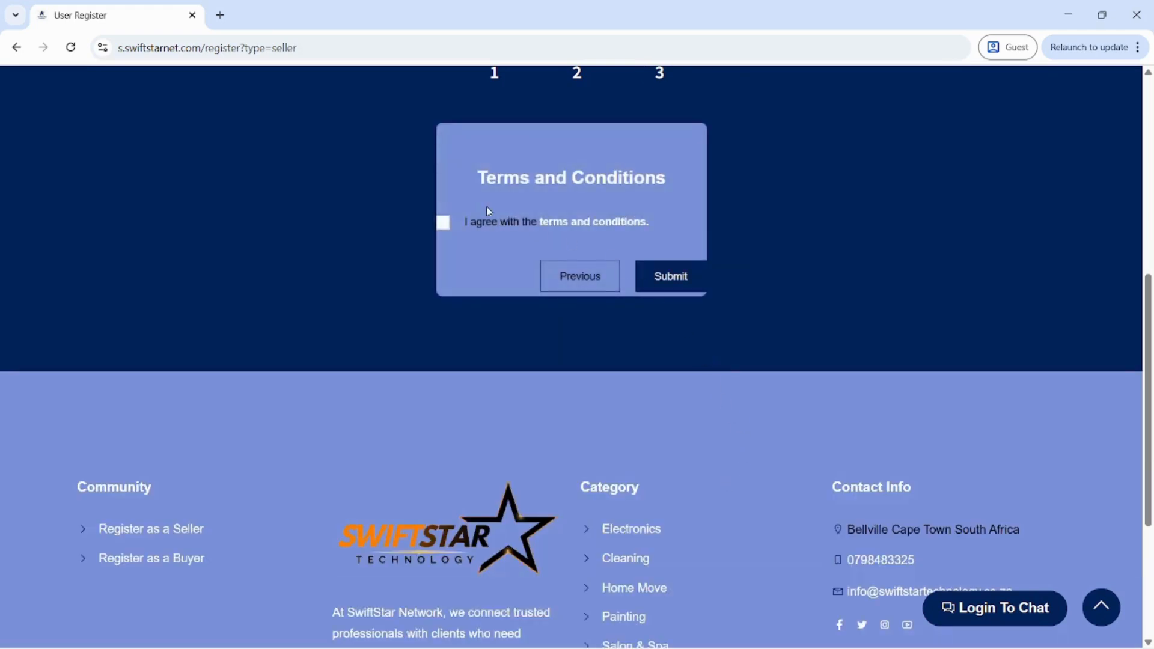
# Agree to the terms and conditions and submit the registration, then focus the code field.
pyautogui.click(443, 223)
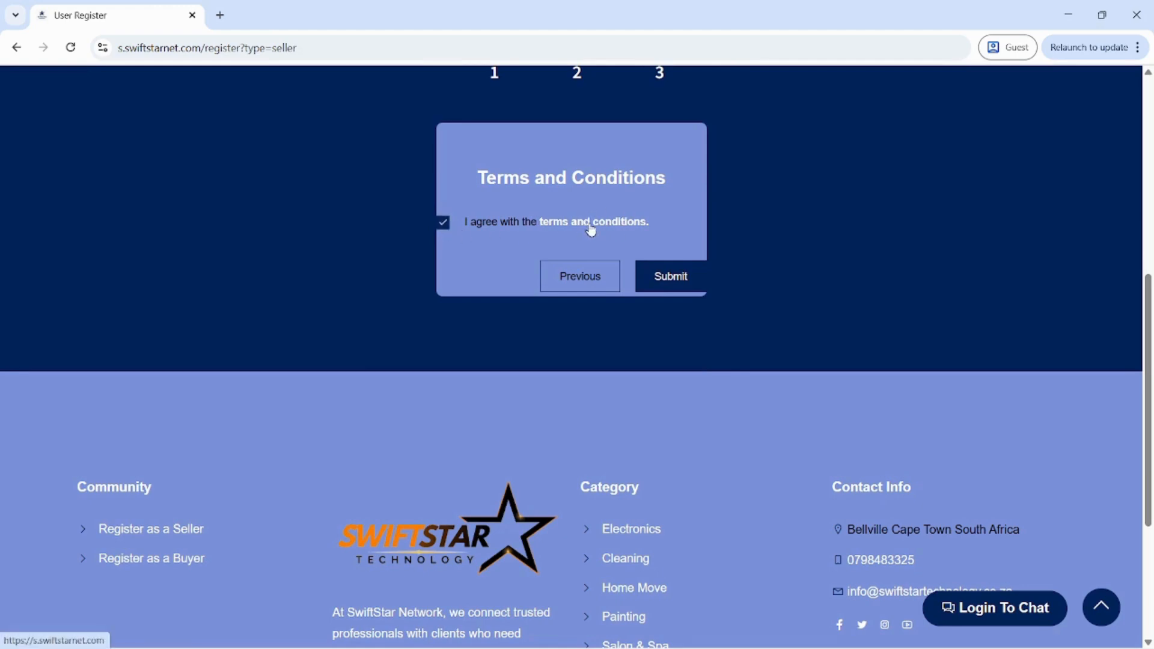
pyautogui.scroll(-5, 740, 421)
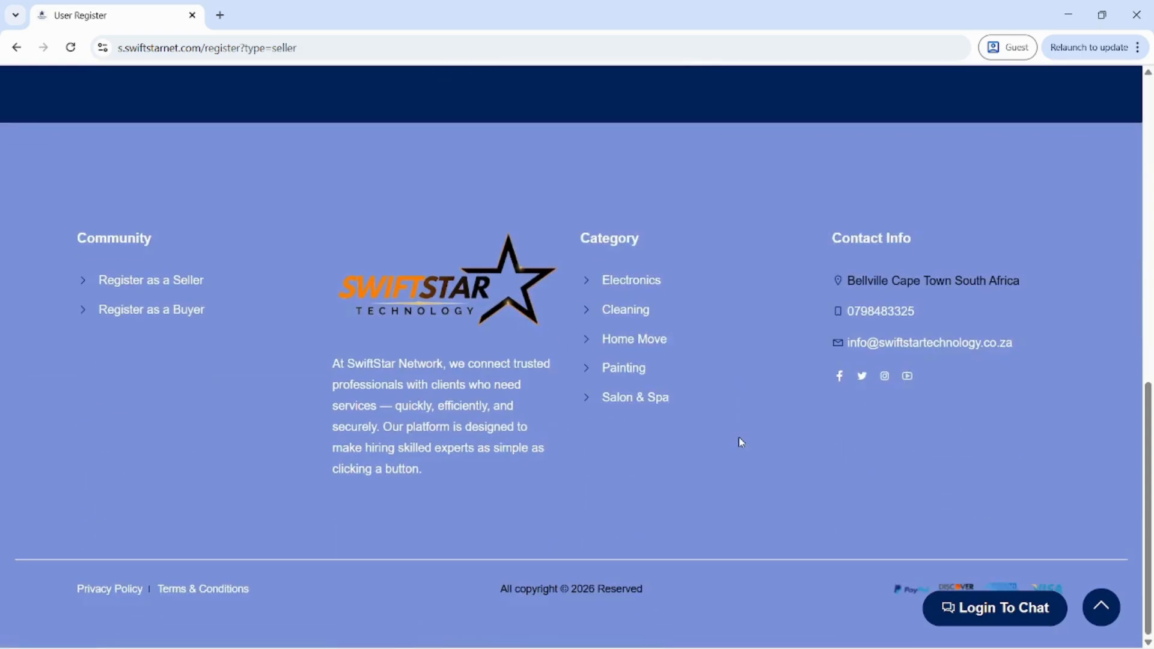
pyautogui.scroll(6, 738, 442)
pyautogui.scroll(-6, 719, 379)
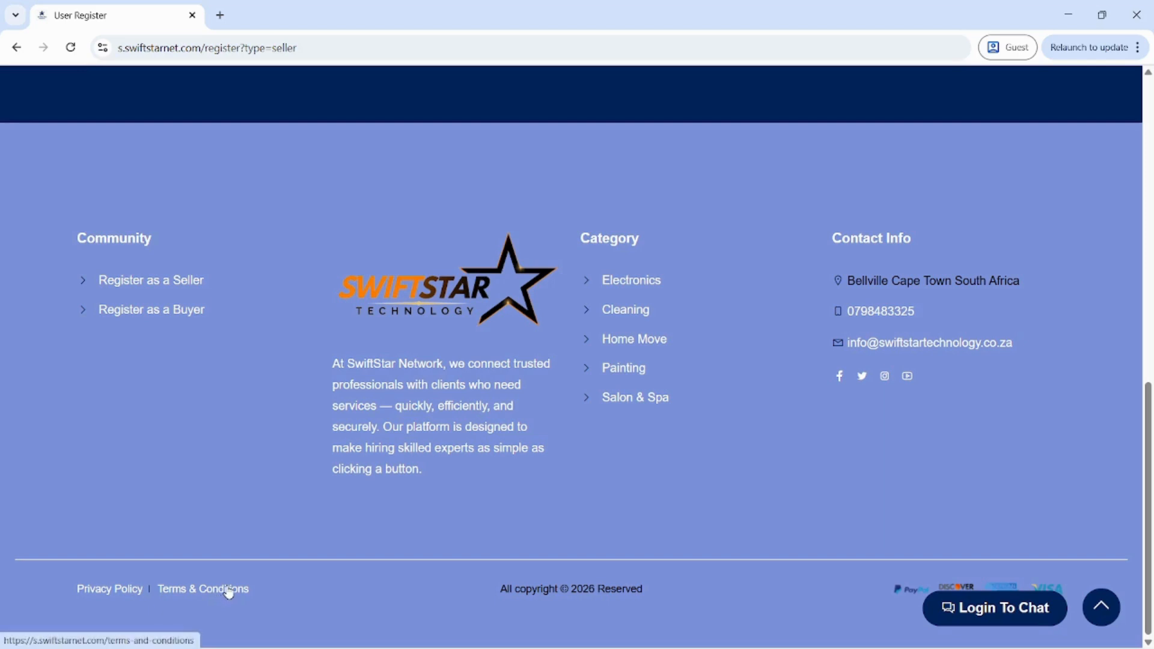
pyautogui.scroll(6, 493, 466)
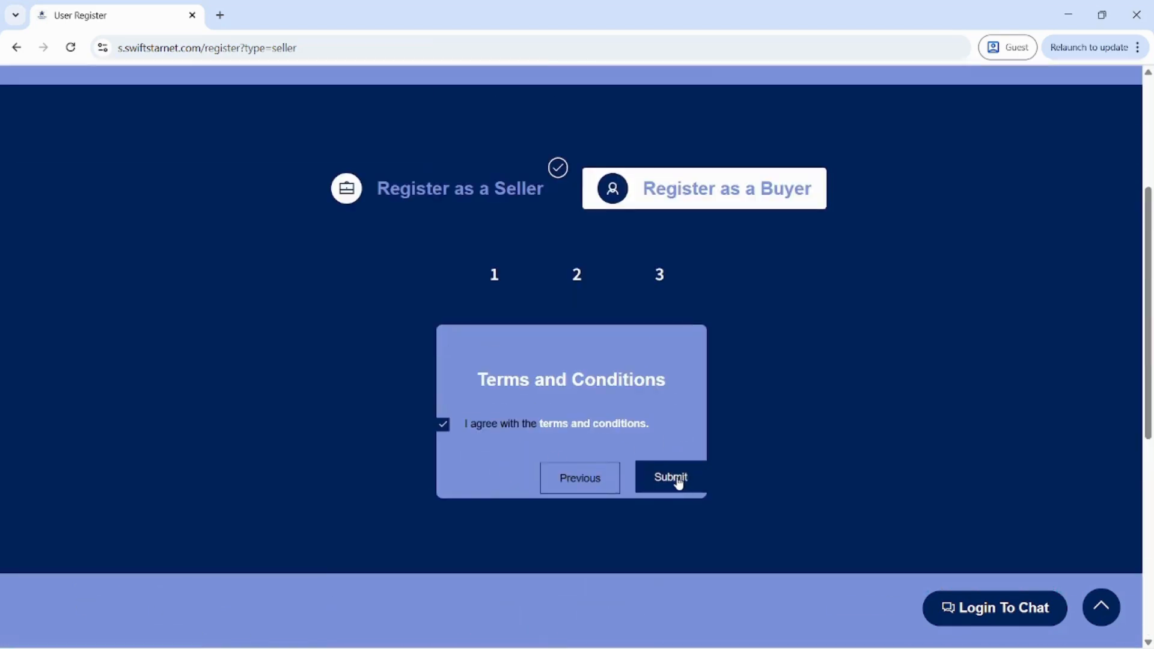
pyautogui.click(677, 479)
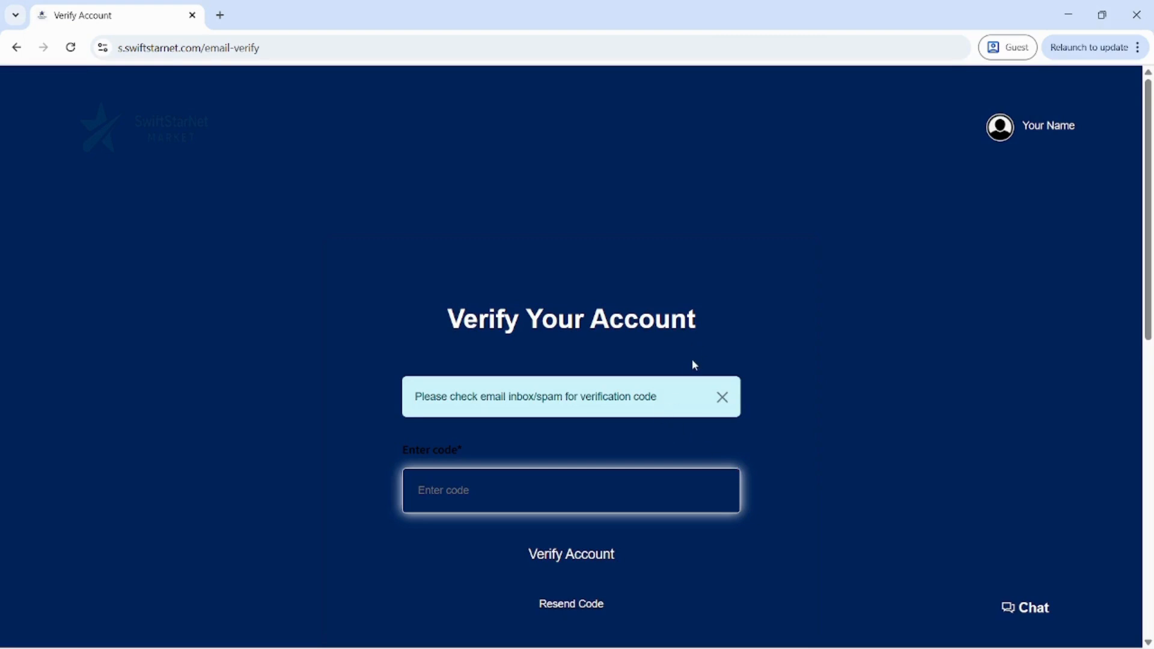
pyautogui.scroll(-5, 692, 363)
pyautogui.scroll(5, 692, 365)
pyautogui.scroll(-4, 691, 368)
pyautogui.scroll(4, 692, 371)
pyautogui.click(460, 482)
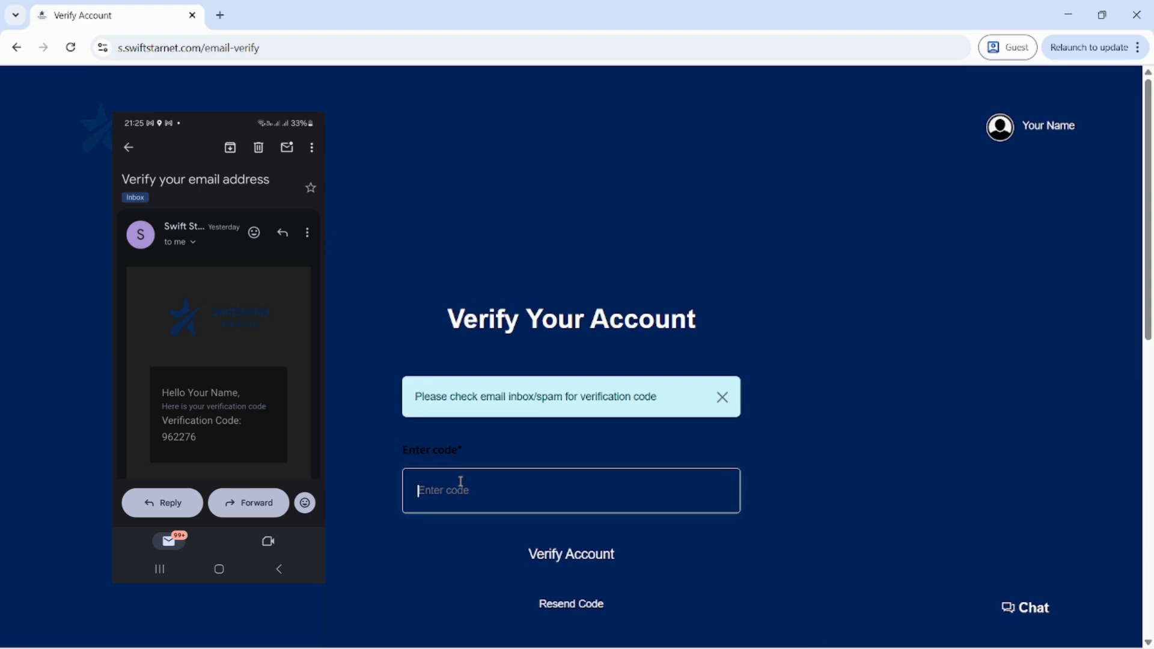
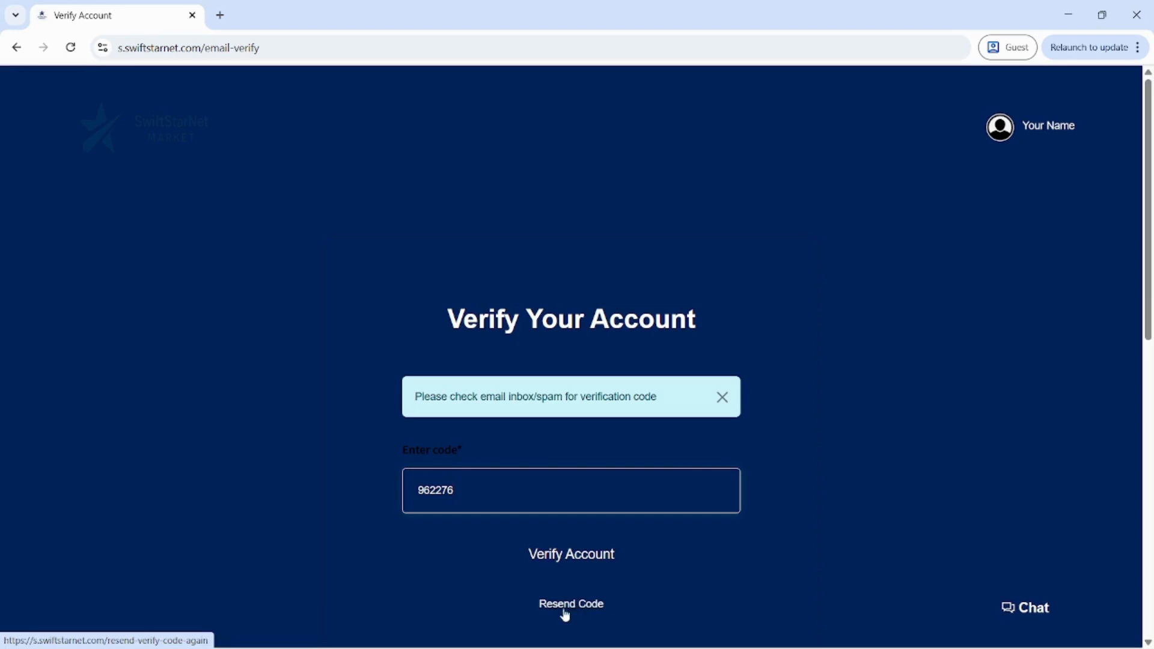
# Enter the e-mailed verification code and click Verify Account.
pyautogui.click(590, 568)
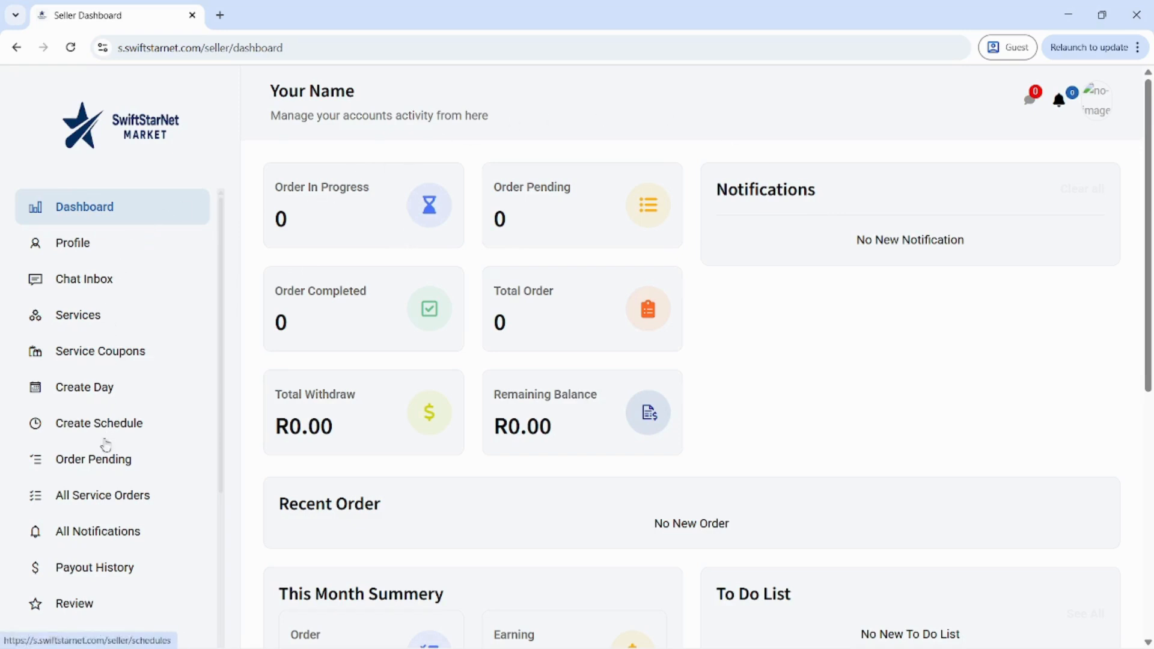
# Open the Edit Seller Profile page from Profile in the dashboard sidebar.
pyautogui.scroll(-1, 110, 451)
pyautogui.scroll(-4, 110, 451)
pyautogui.scroll(5, 110, 451)
pyautogui.click(94, 249)
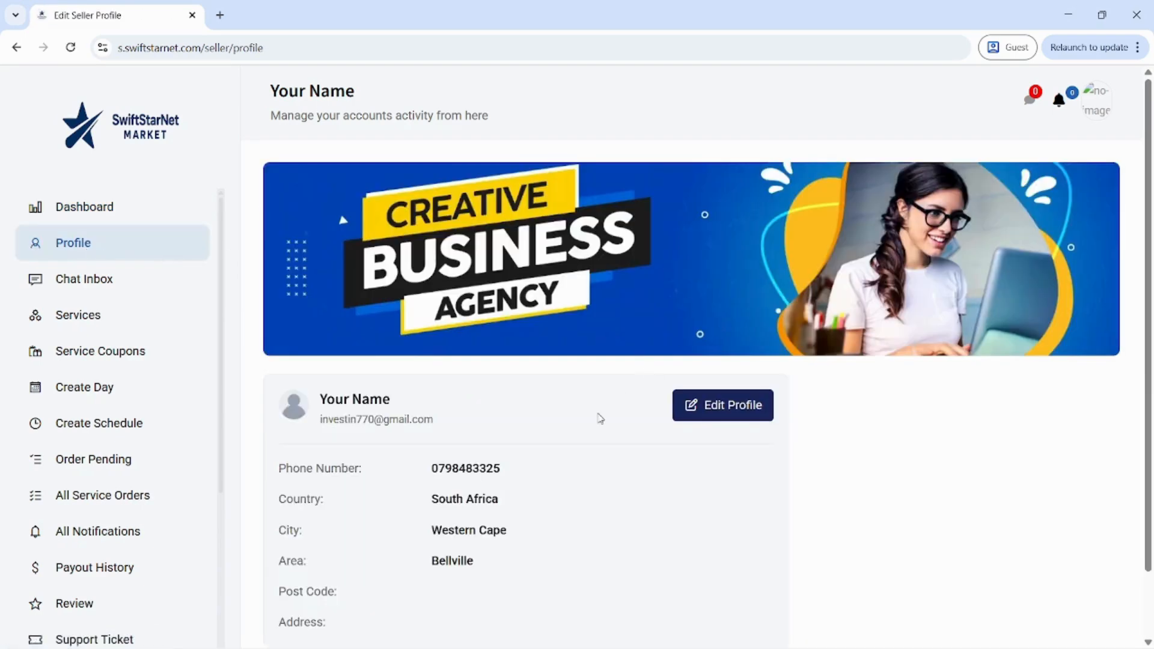
pyautogui.scroll(-1, 600, 419)
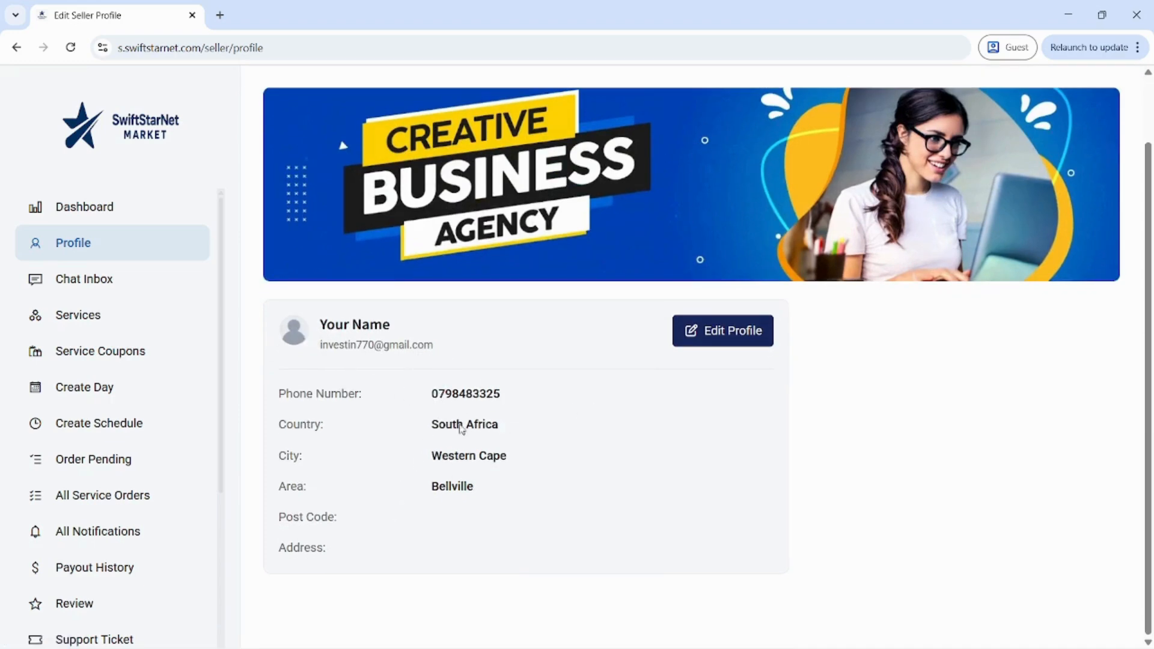
# Open the Edit Profile form and pick Salon as the service category.
pyautogui.click(700, 346)
pyautogui.scroll(-3, 488, 372)
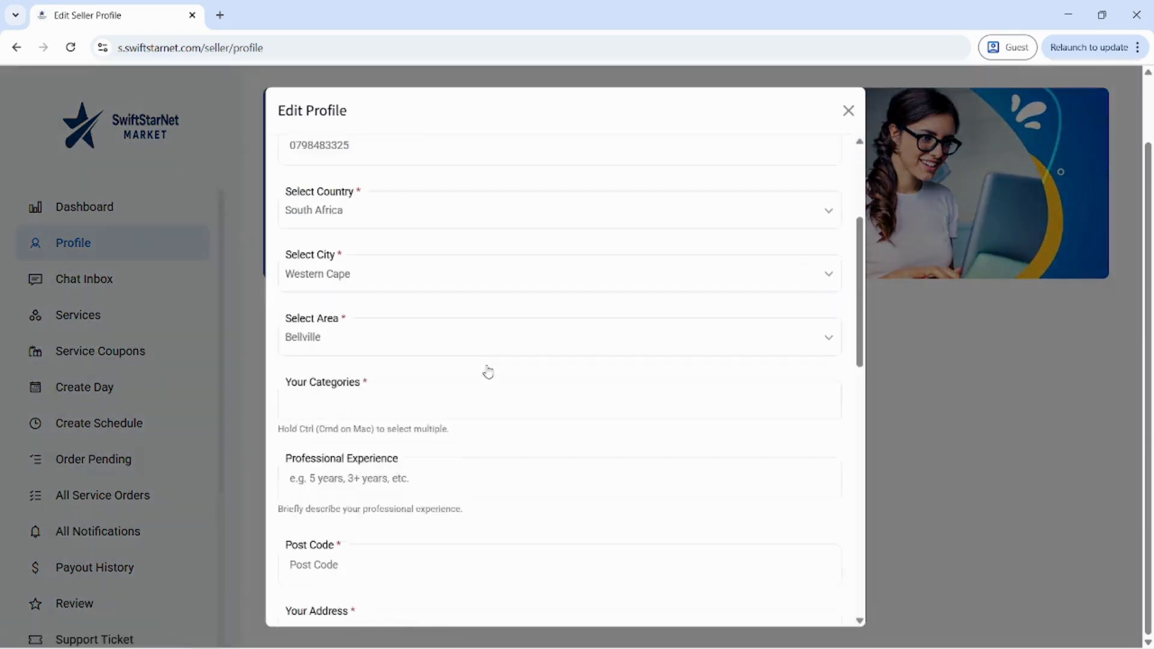
pyautogui.scroll(-1, 488, 371)
pyautogui.click(304, 335)
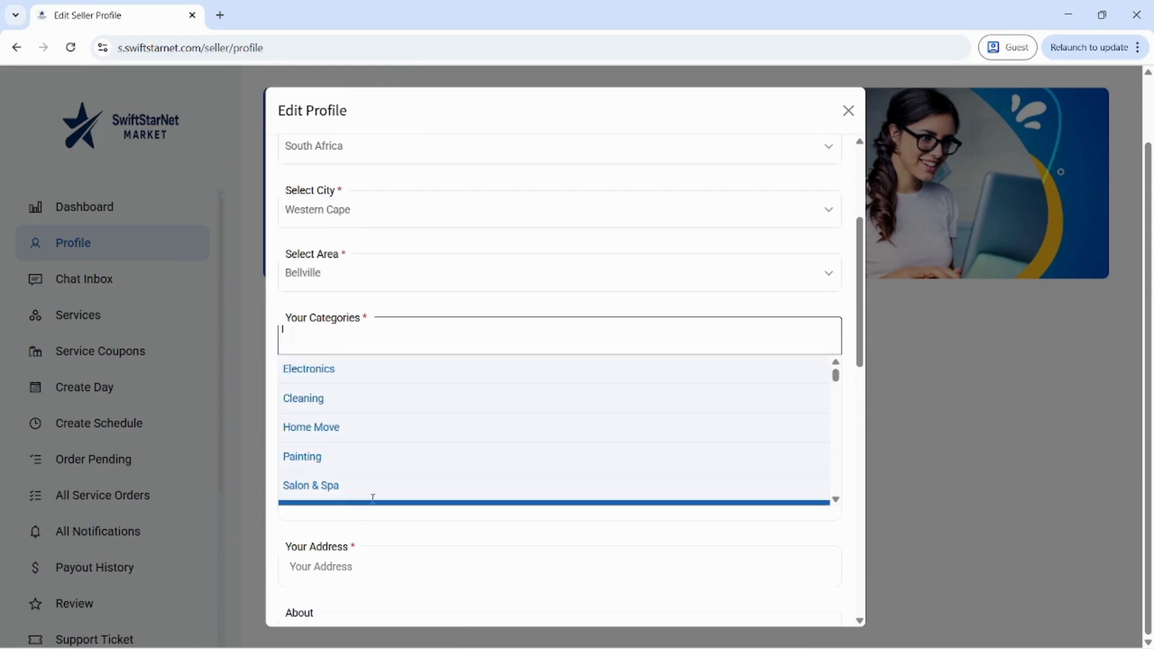
pyautogui.scroll(-5, 438, 445)
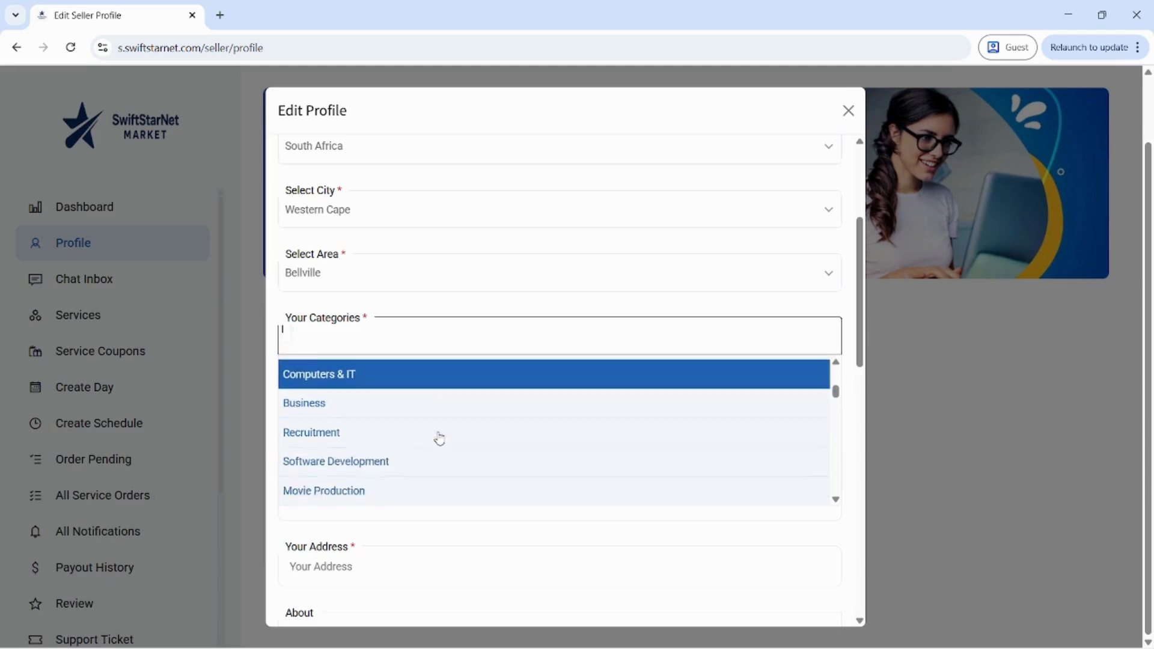
pyautogui.scroll(-1, 439, 439)
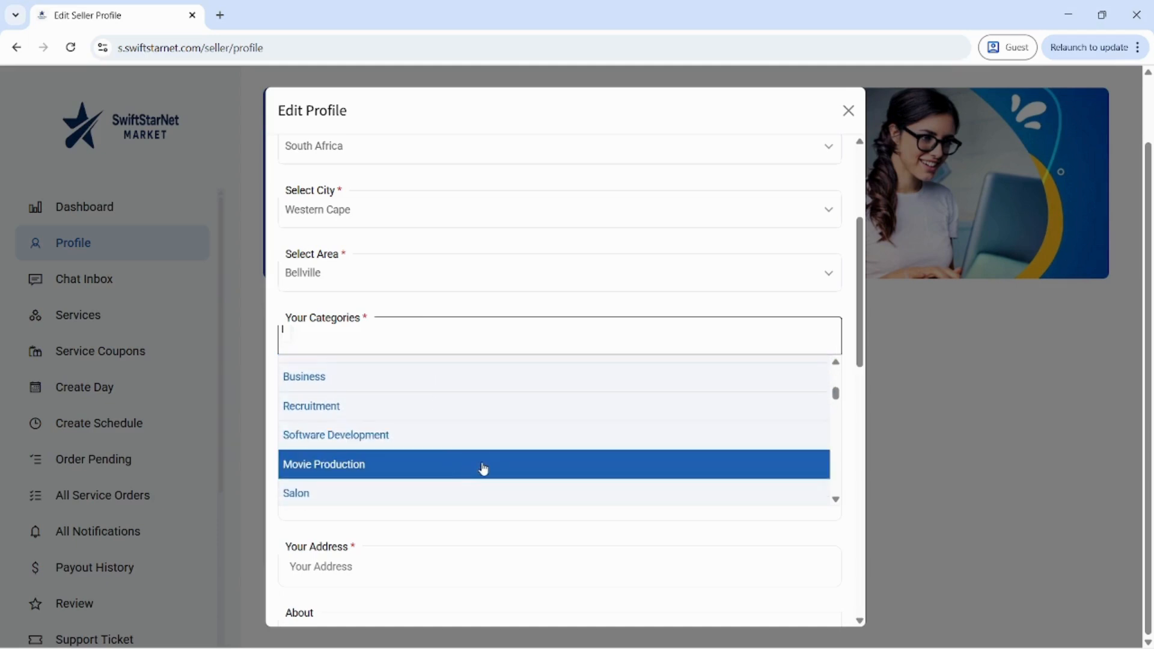
pyautogui.click(384, 492)
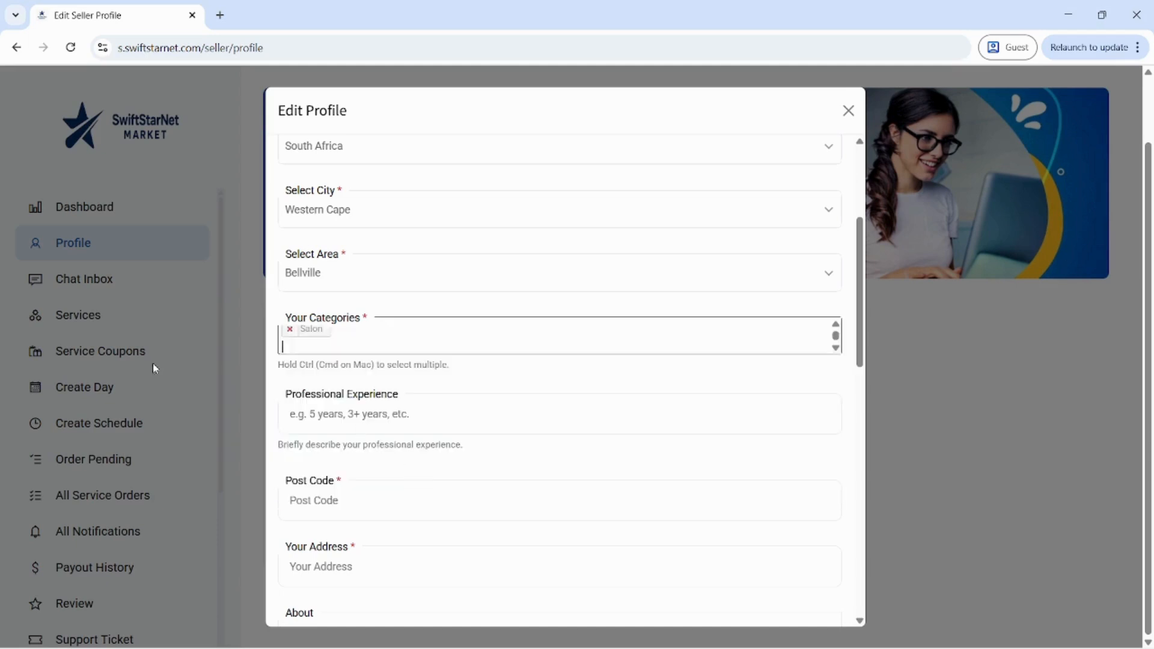
# Enter 5 Years of professional experience, the post code and the street address.
pyautogui.click(380, 406)
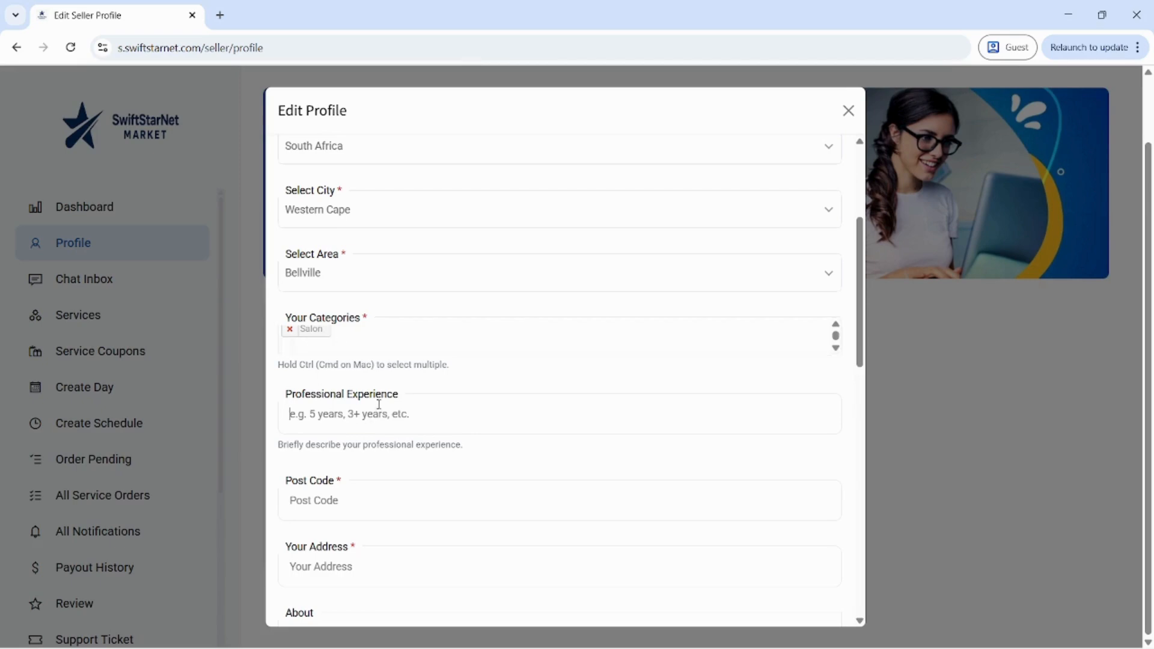
pyautogui.click(319, 426)
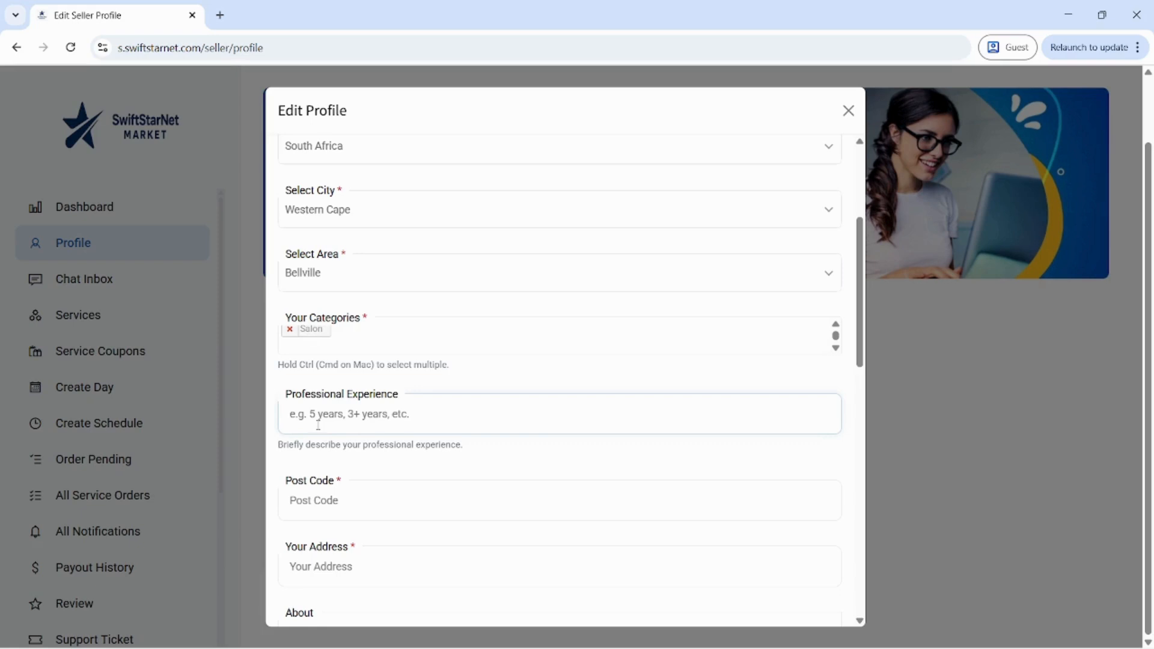
pyautogui.write('5 Years')
pyautogui.click(353, 504)
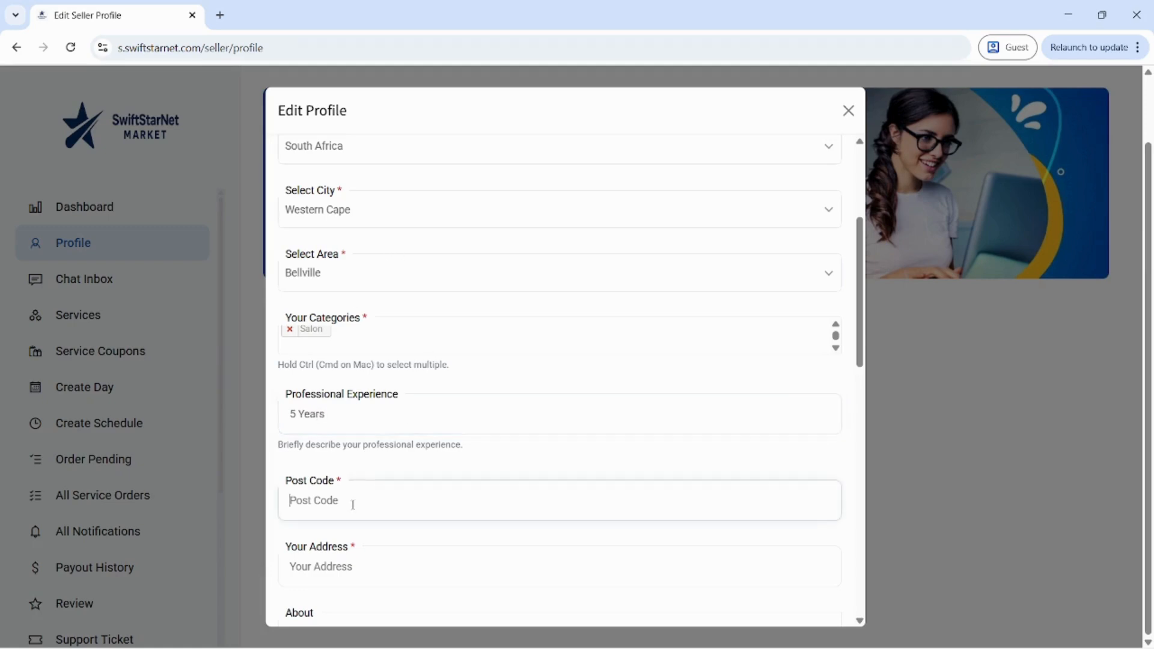
pyautogui.write('7530')
pyautogui.scroll(-4, 367, 506)
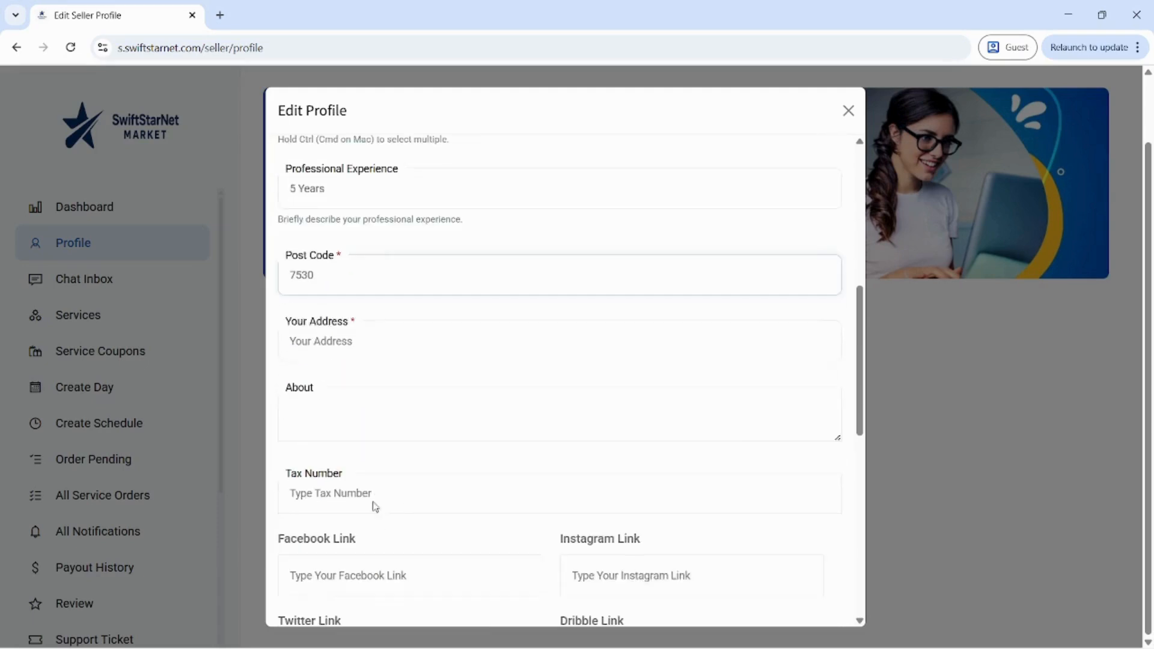
pyautogui.click(364, 347)
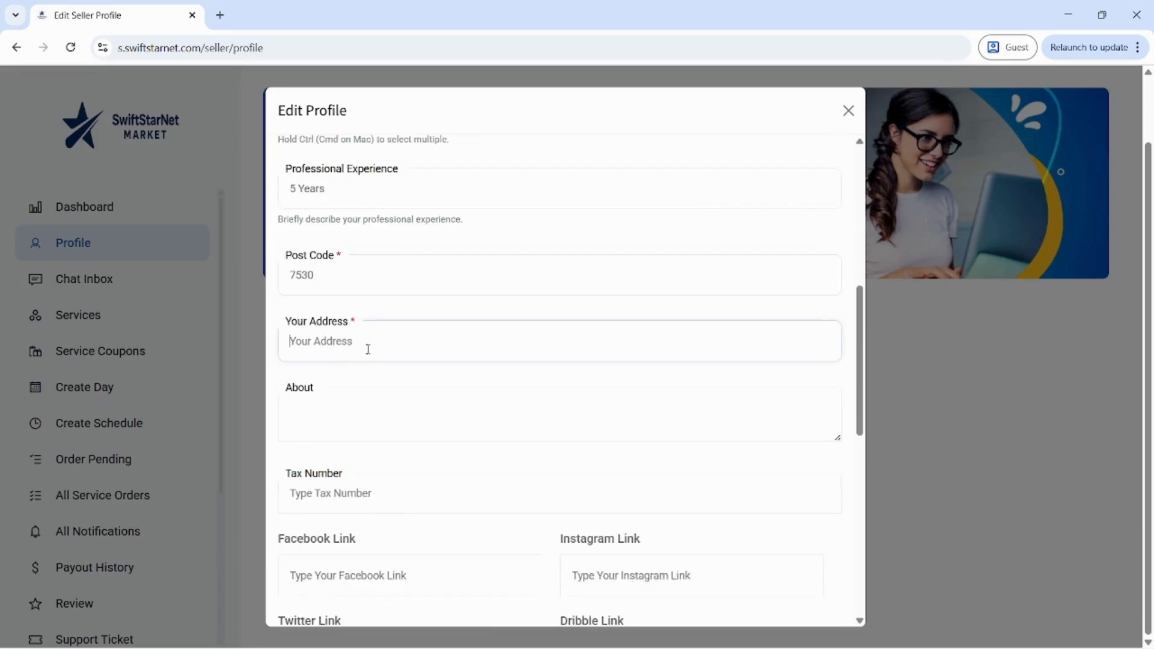
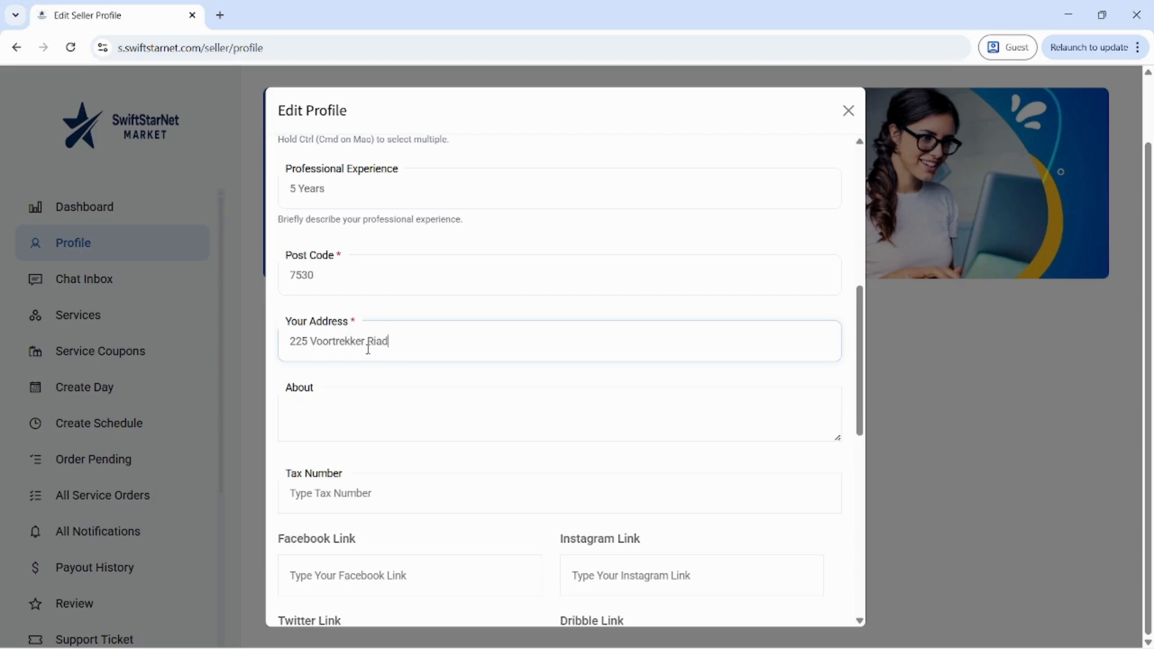
# Type the About text 'We specialize in hair and beauty', fixing the spelling of specialize.
pyautogui.click(345, 402)
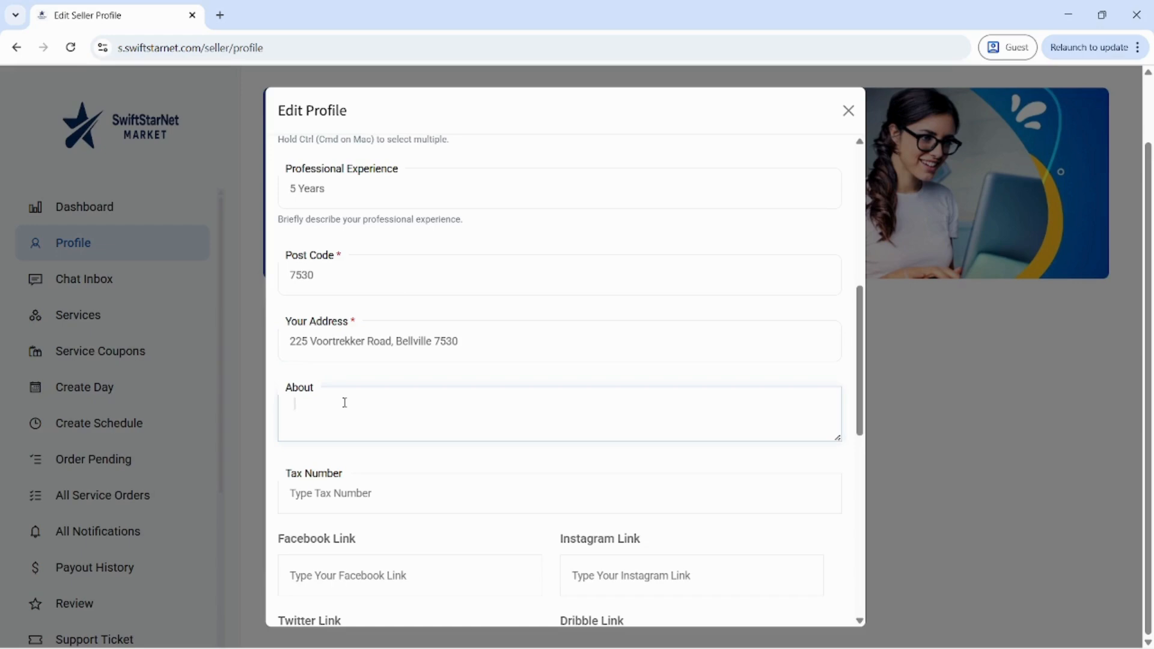
pyautogui.write('We specialise')
pyautogui.rightClick(344, 403)
pyautogui.click(415, 121)
pyautogui.write('in hai')
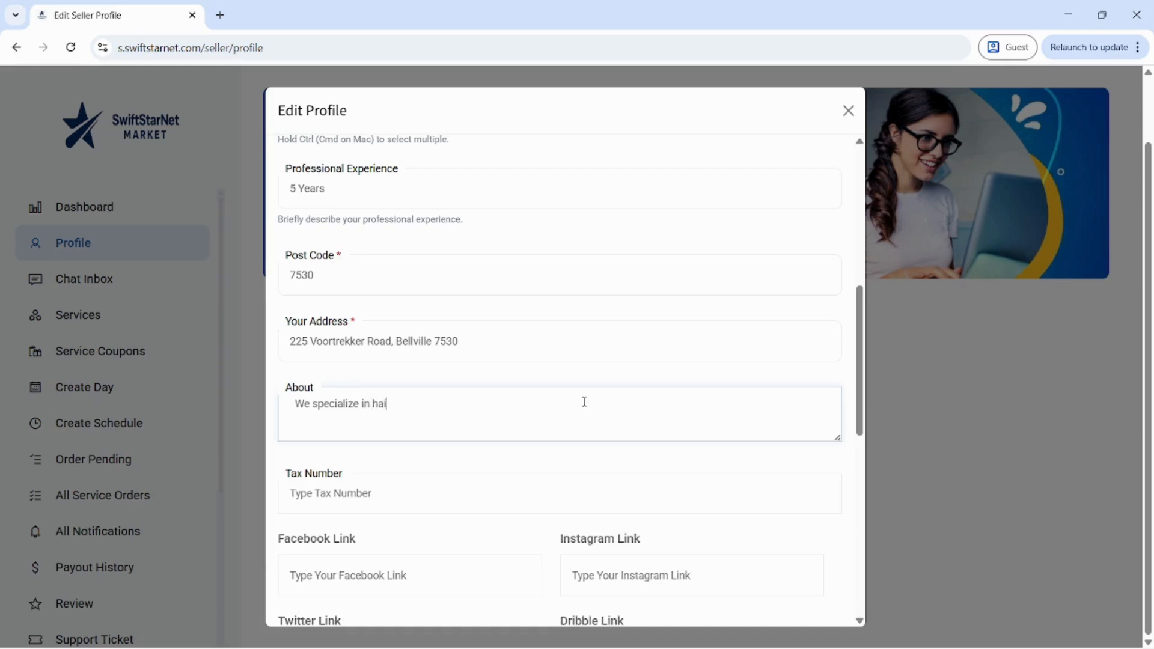
pyautogui.write('r and B')
pyautogui.write(' bn')
pyautogui.write('ty')
pyautogui.scroll(-4, 619, 404)
pyautogui.click(388, 276)
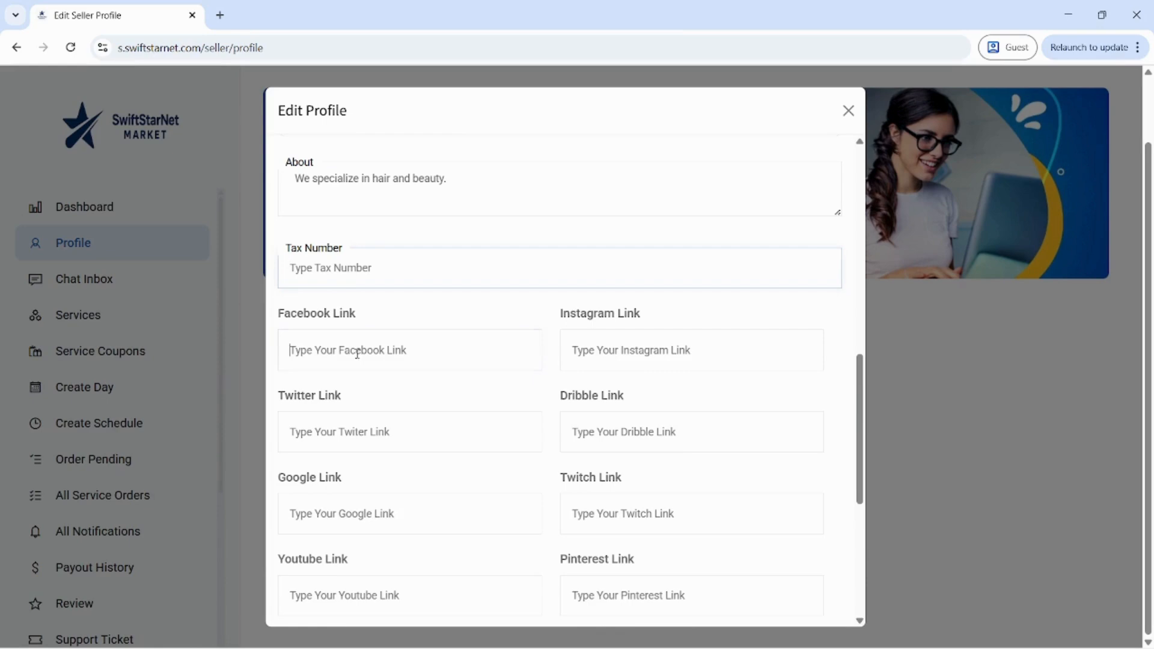
pyautogui.scroll(-6, 621, 372)
pyautogui.scroll(3, 624, 384)
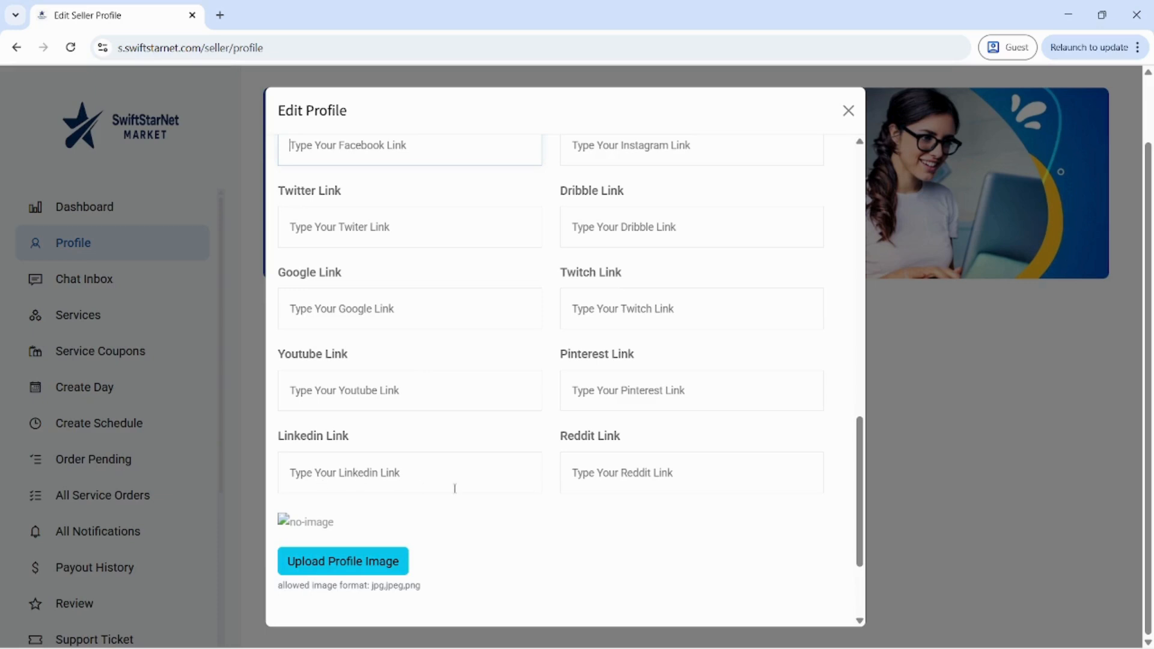
pyautogui.scroll(-3, 586, 378)
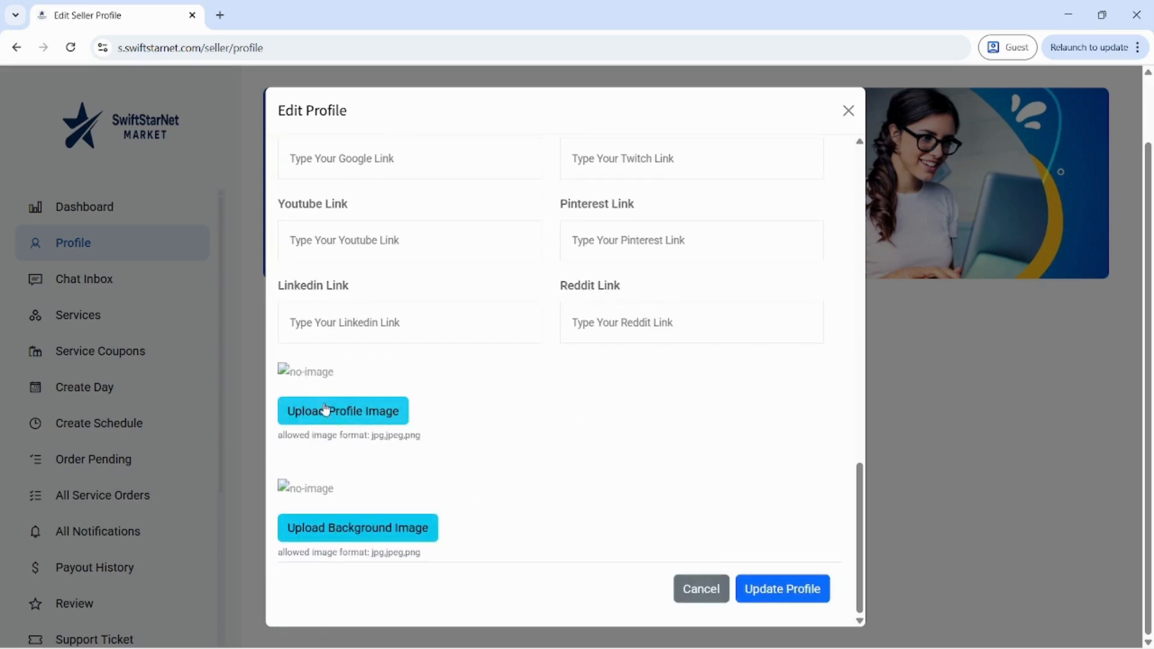
# Upload the SwiftStarNet logo from Downloads and set it as the profile image.
pyautogui.click(352, 413)
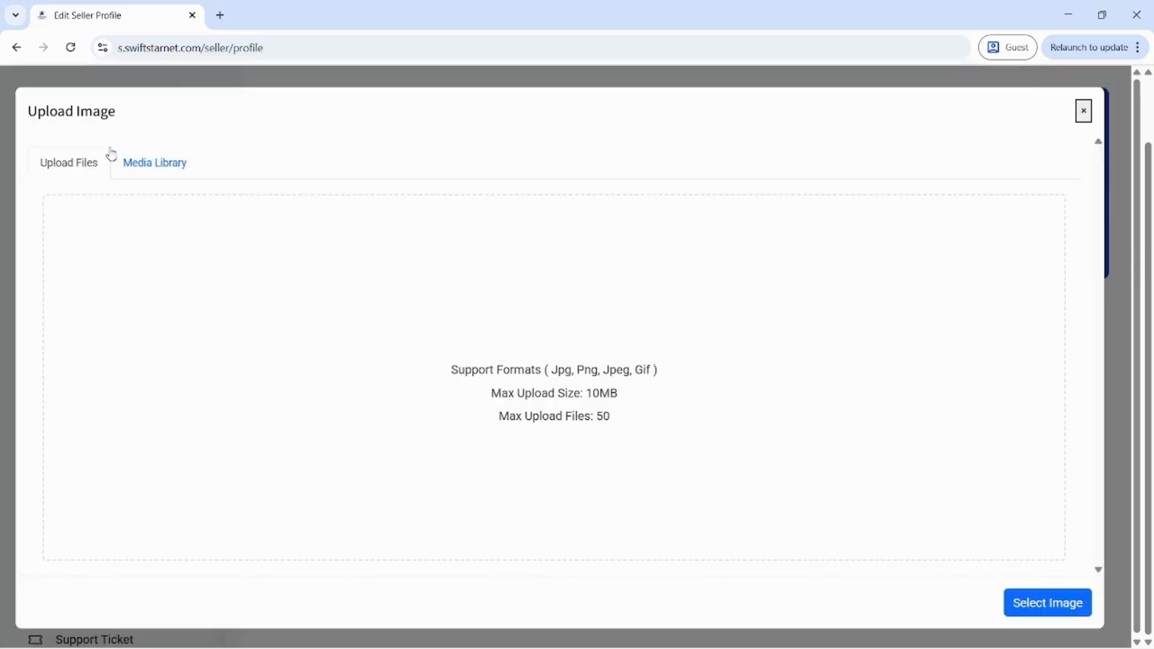
pyautogui.click(150, 168)
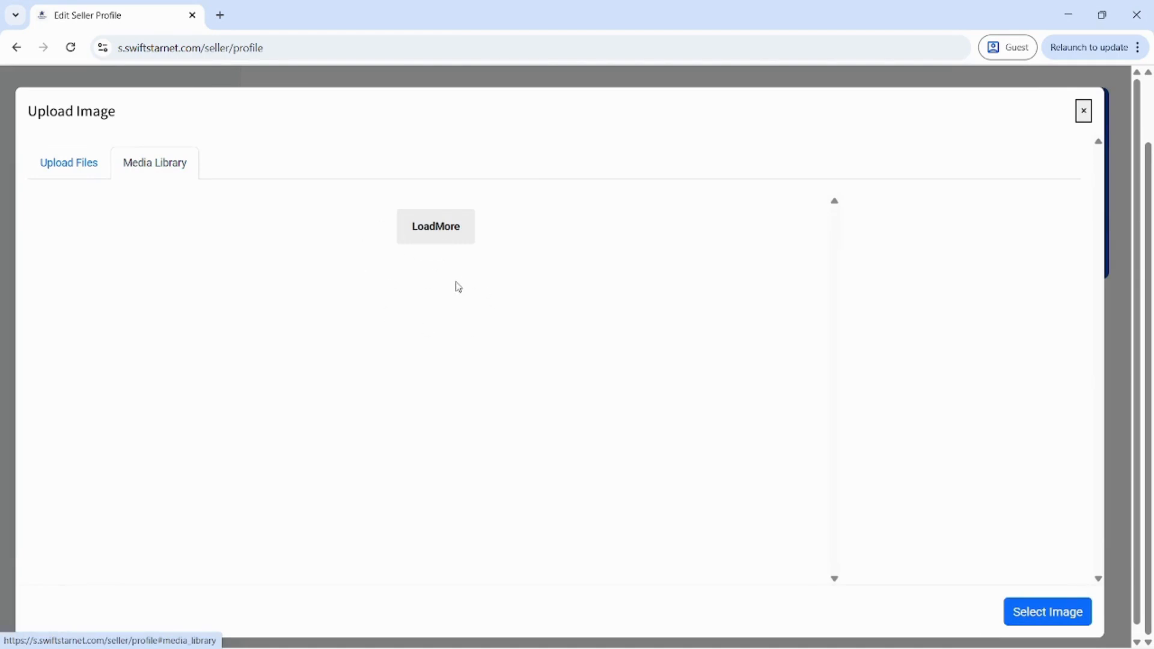
pyautogui.click(85, 167)
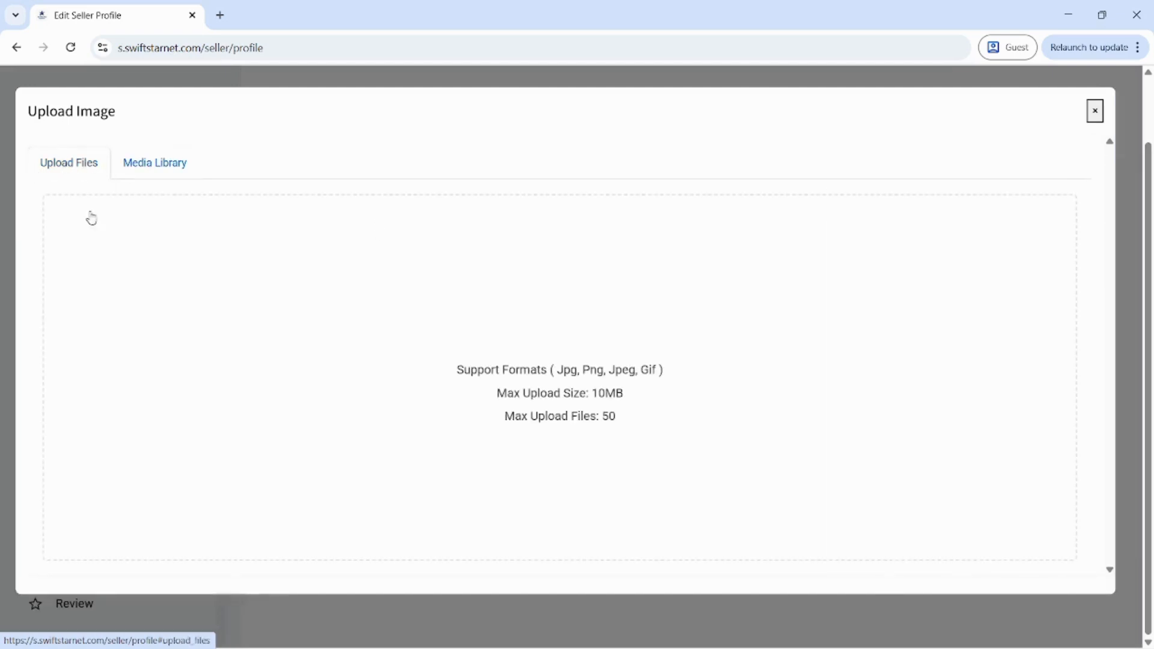
pyautogui.click(600, 356)
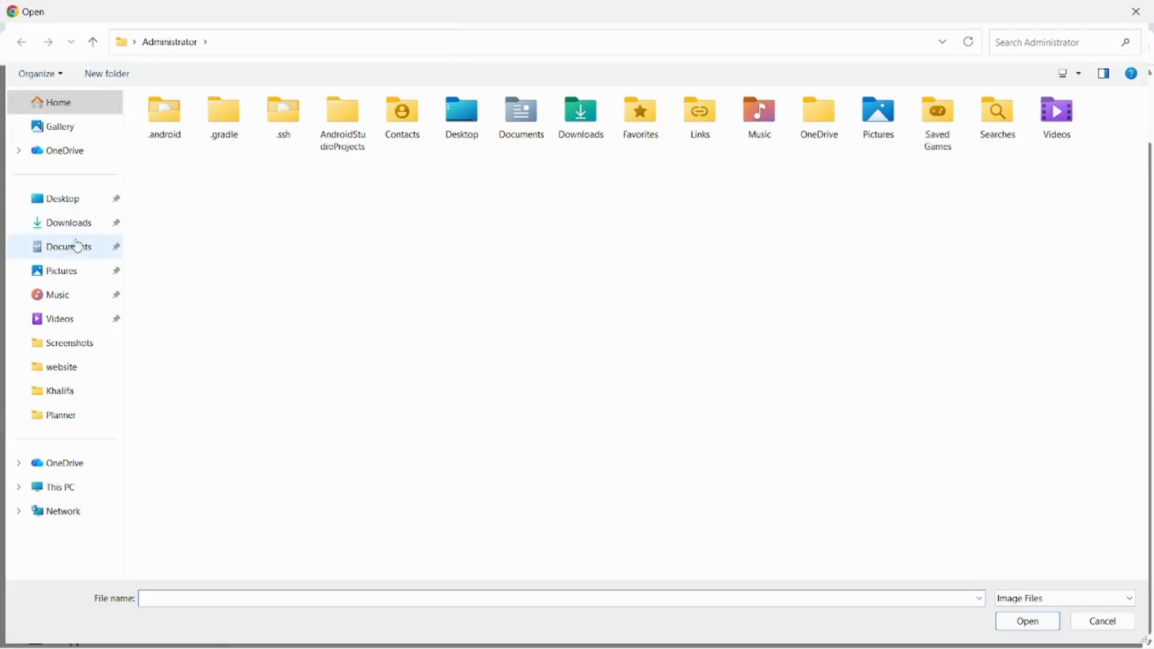
pyautogui.click(76, 246)
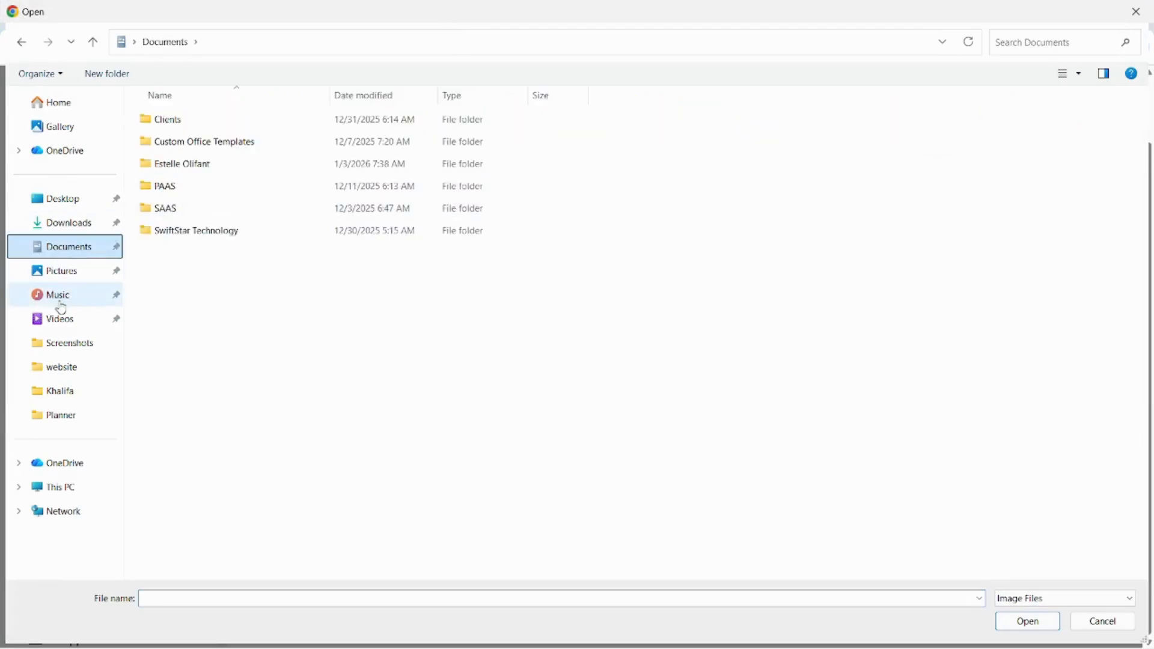
pyautogui.click(77, 227)
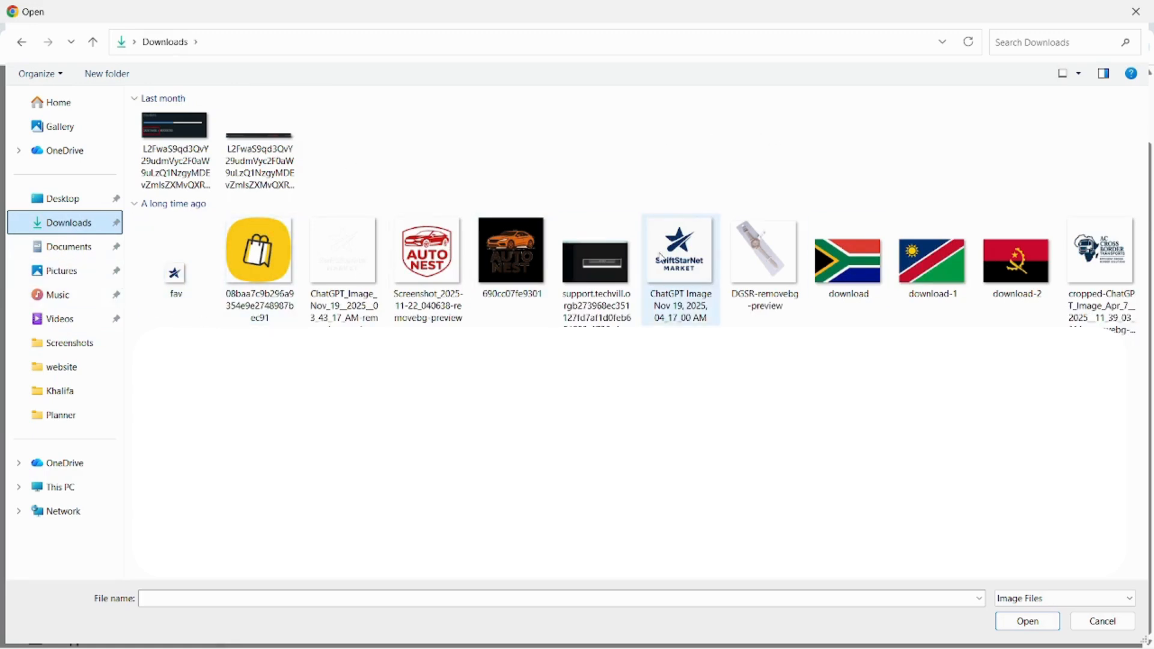
pyautogui.doubleClick(698, 261)
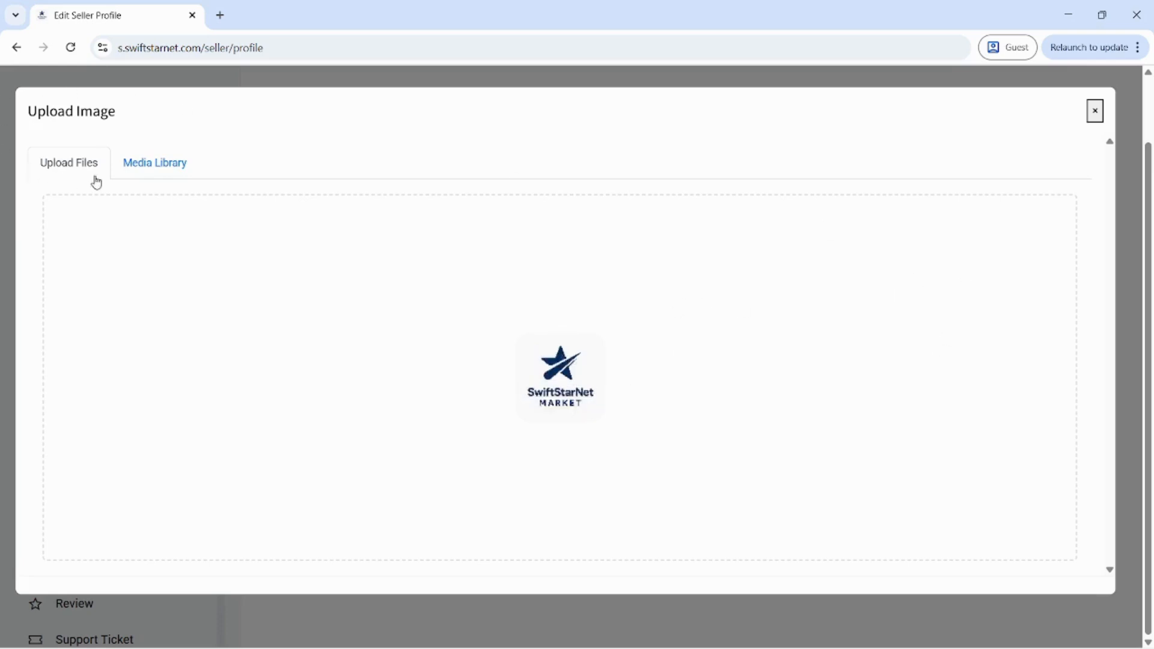
pyautogui.click(165, 170)
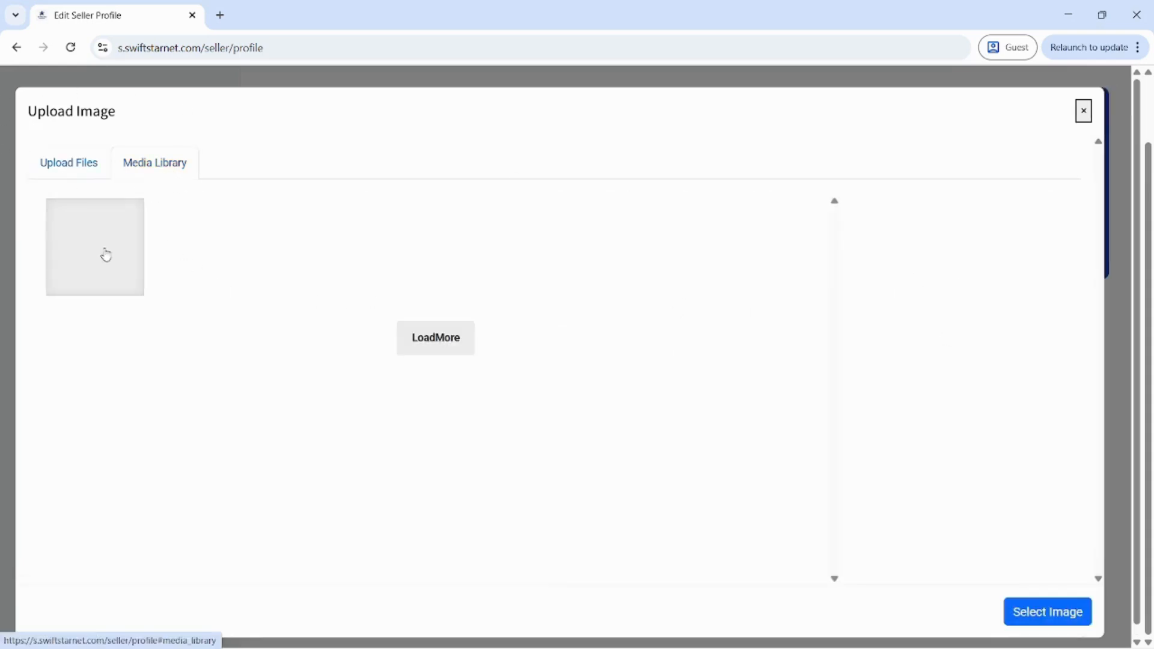
pyautogui.click(93, 173)
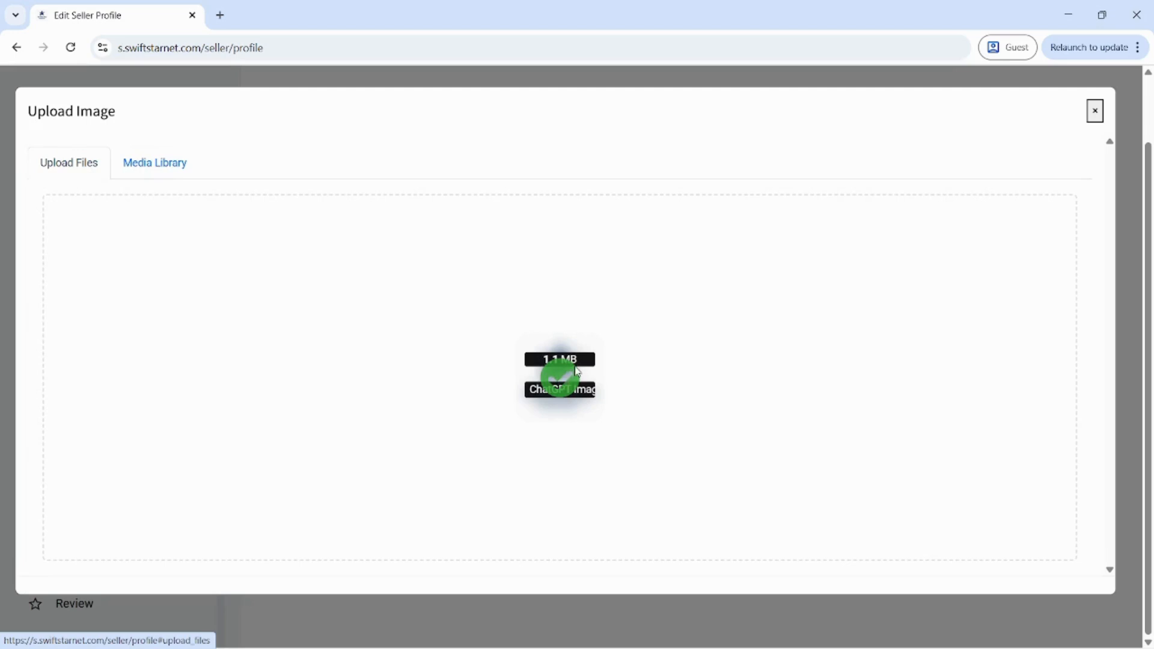
pyautogui.click(144, 169)
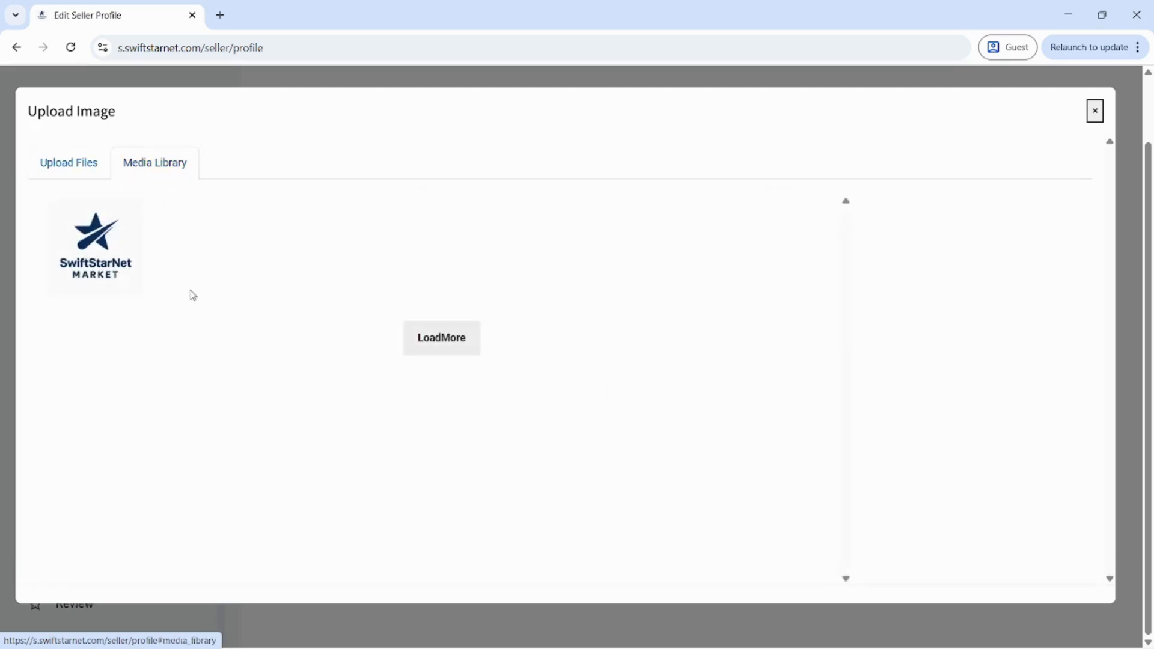
pyautogui.click(100, 274)
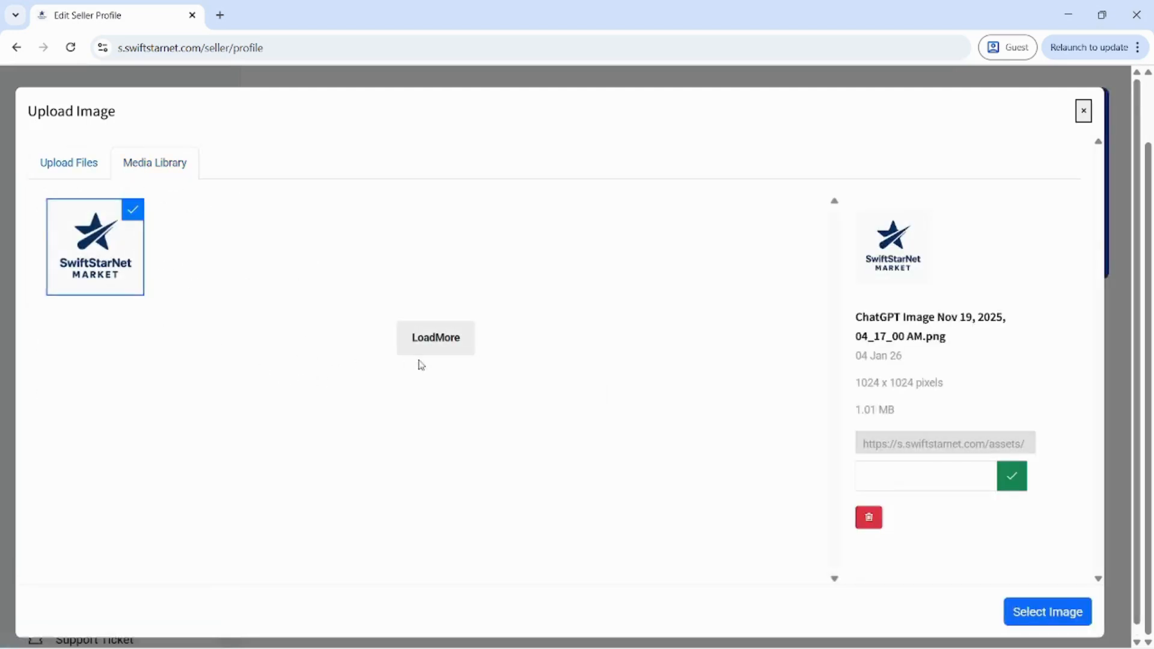
pyautogui.click(1045, 619)
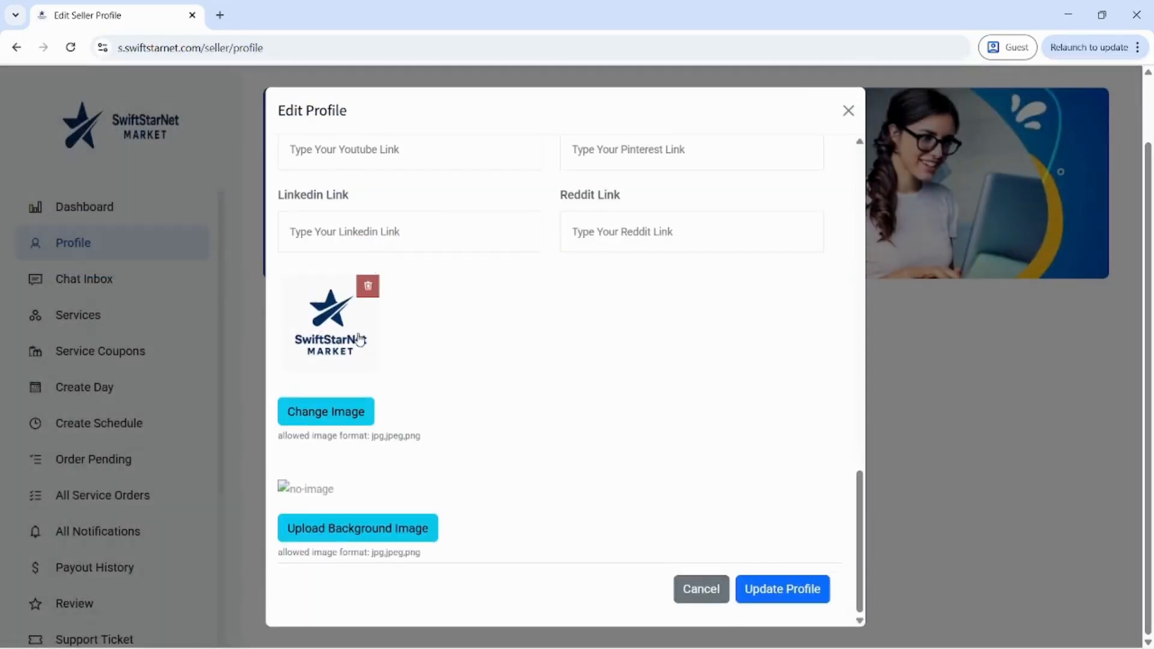
# Set the same logo as the background image and save the profile with Update Profile.
pyautogui.click(355, 534)
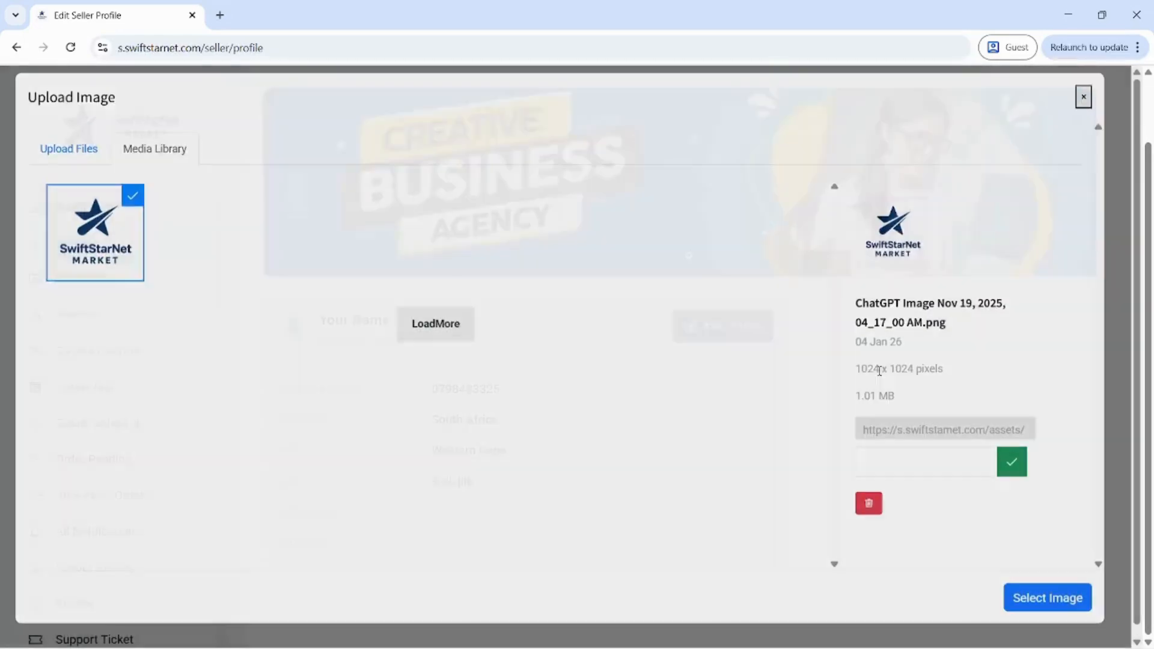
pyautogui.click(70, 163)
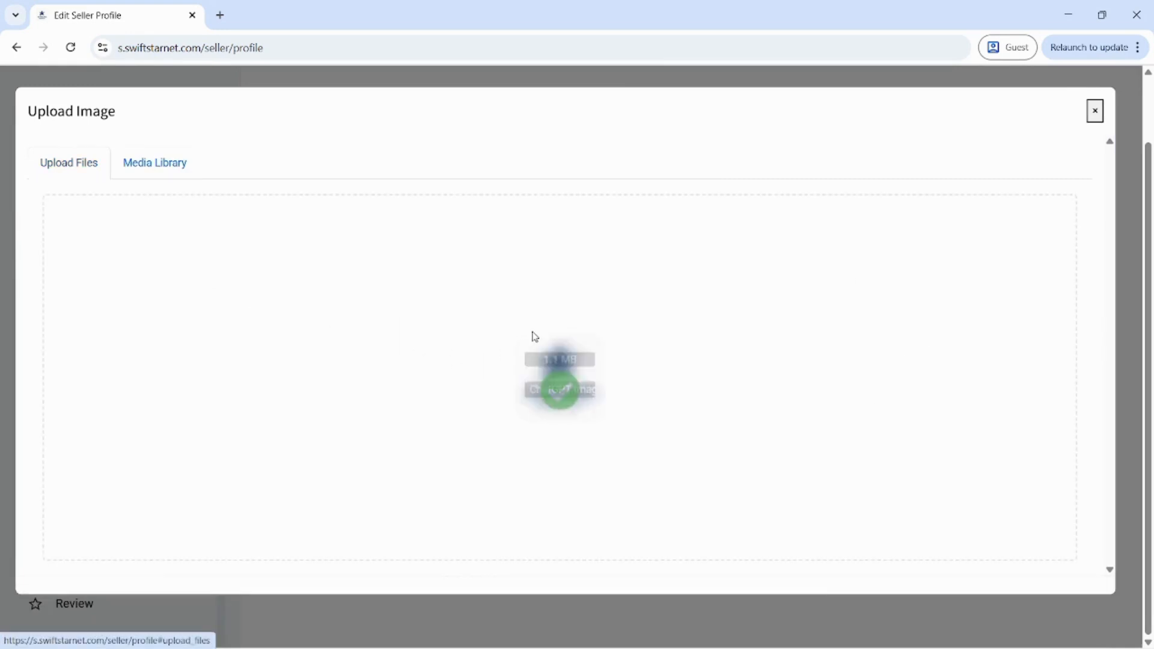
pyautogui.click(180, 167)
pyautogui.click(131, 256)
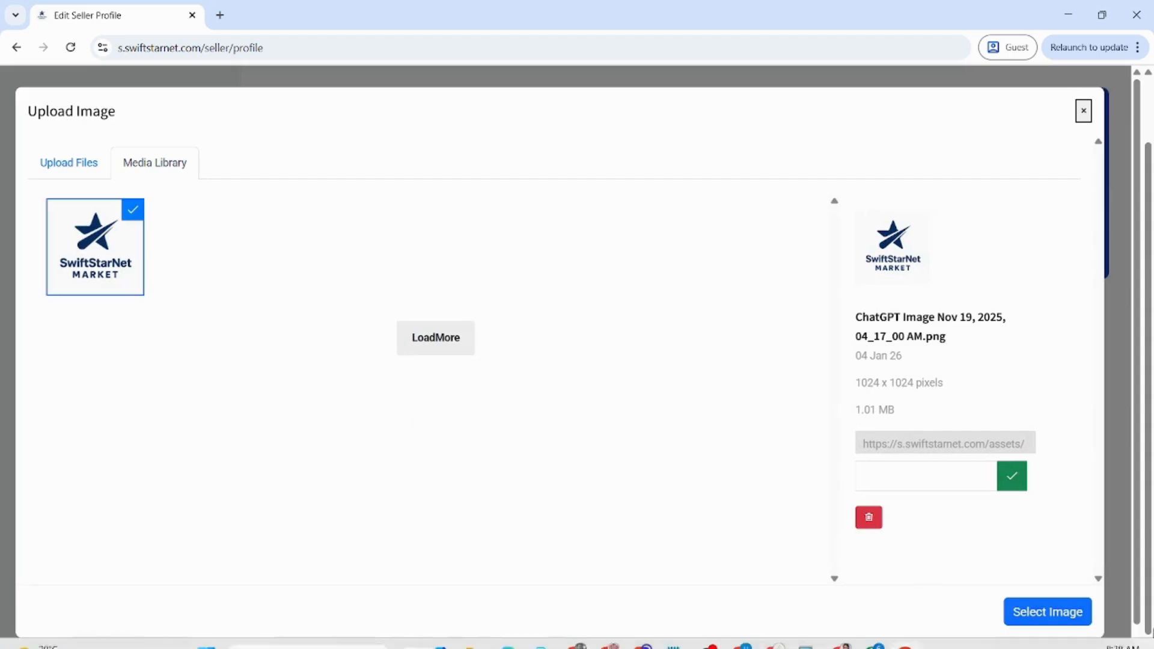
pyautogui.click(1048, 609)
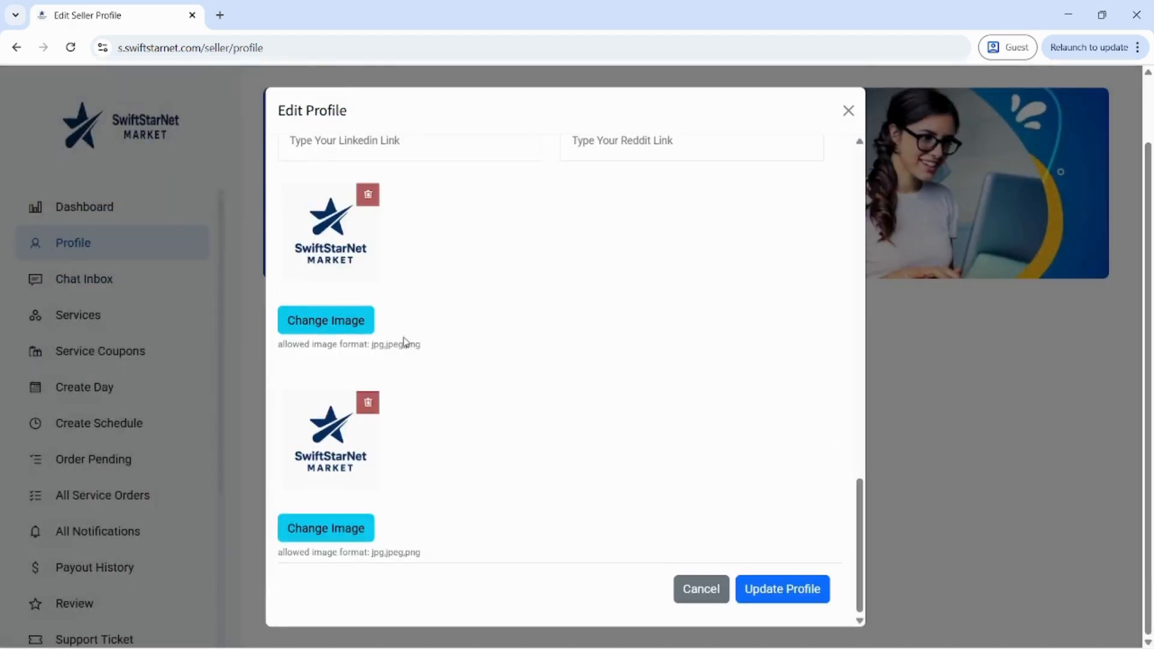
pyautogui.click(779, 592)
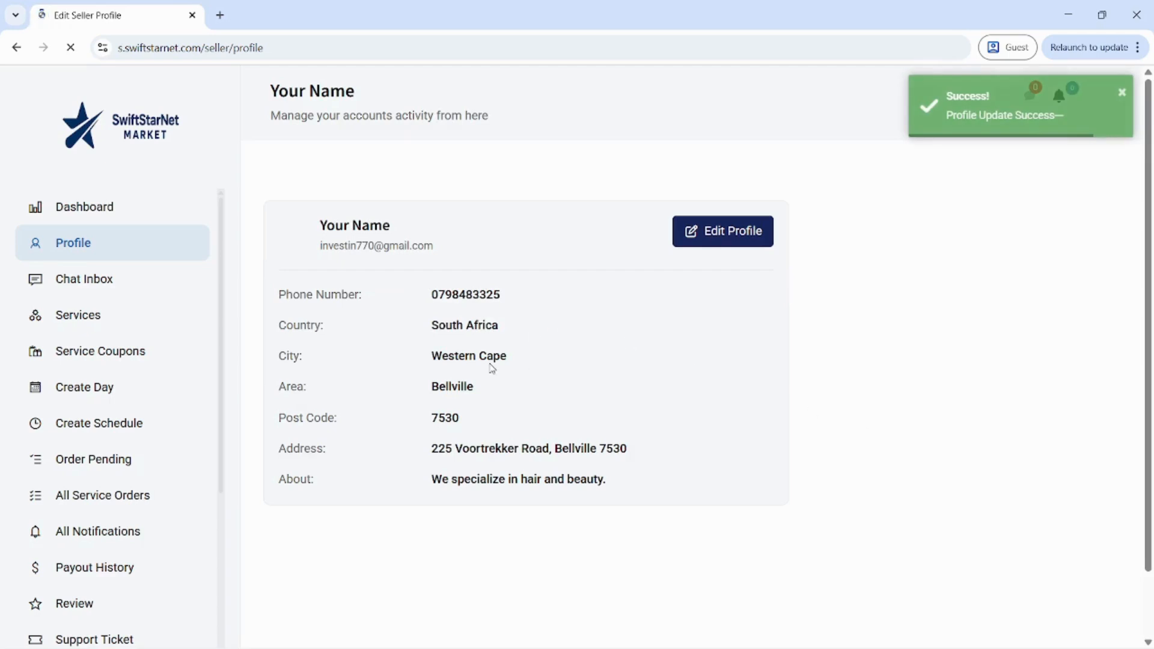
# Dismiss the success message, review the updated profile card, and go to Chat Inbox.
pyautogui.click(1120, 95)
pyautogui.scroll(-8, 734, 330)
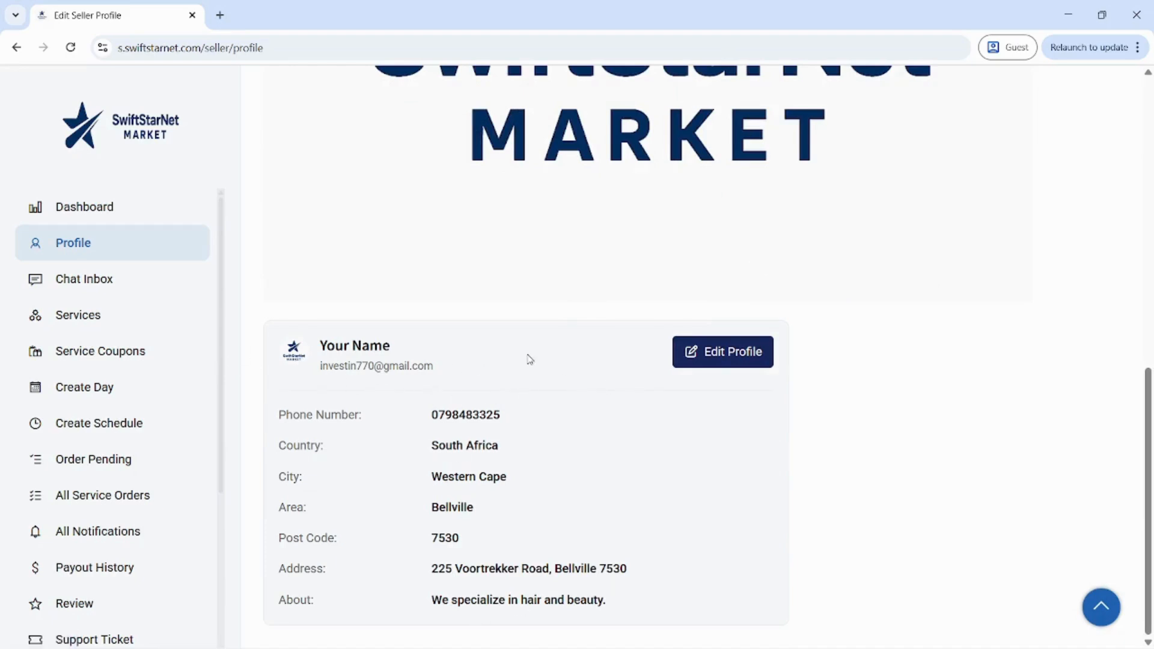
pyautogui.click(197, 315)
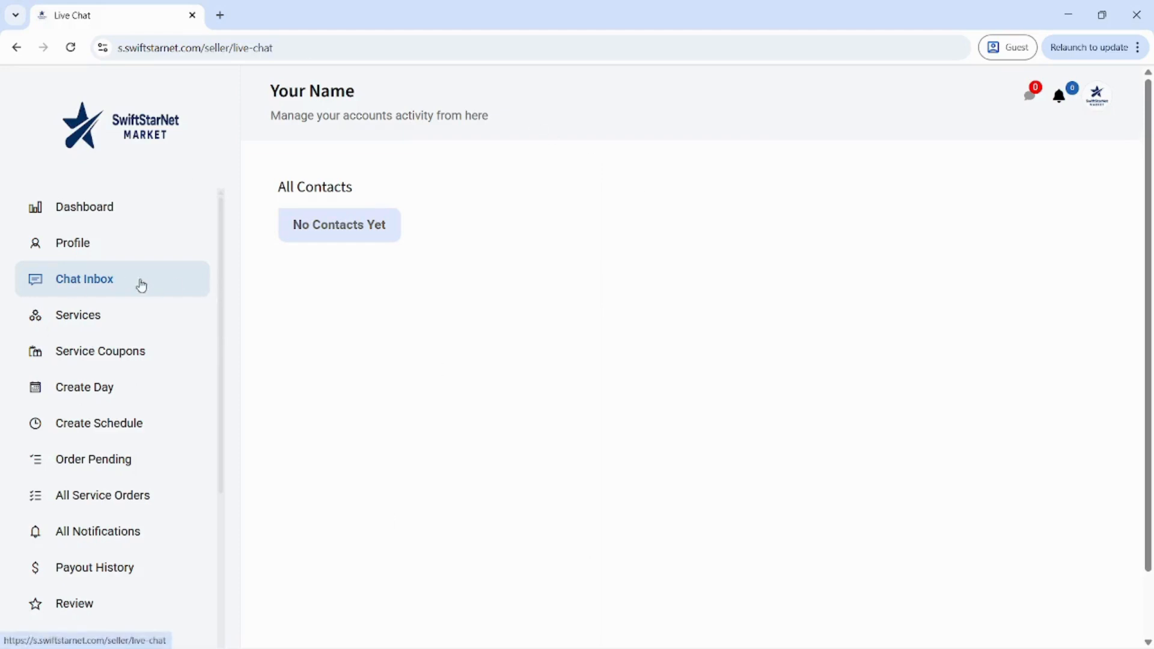
# Try Add Services from the Services list, then go to Profile Verify since the seller is unverified.
pyautogui.click(98, 323)
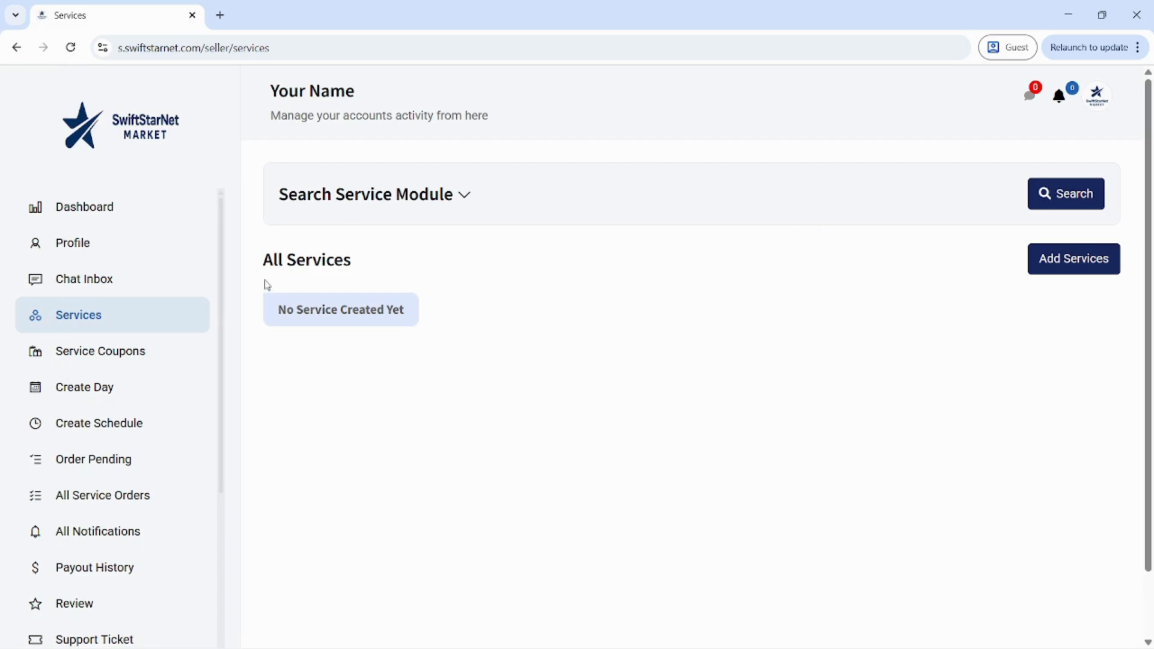
pyautogui.click(1080, 263)
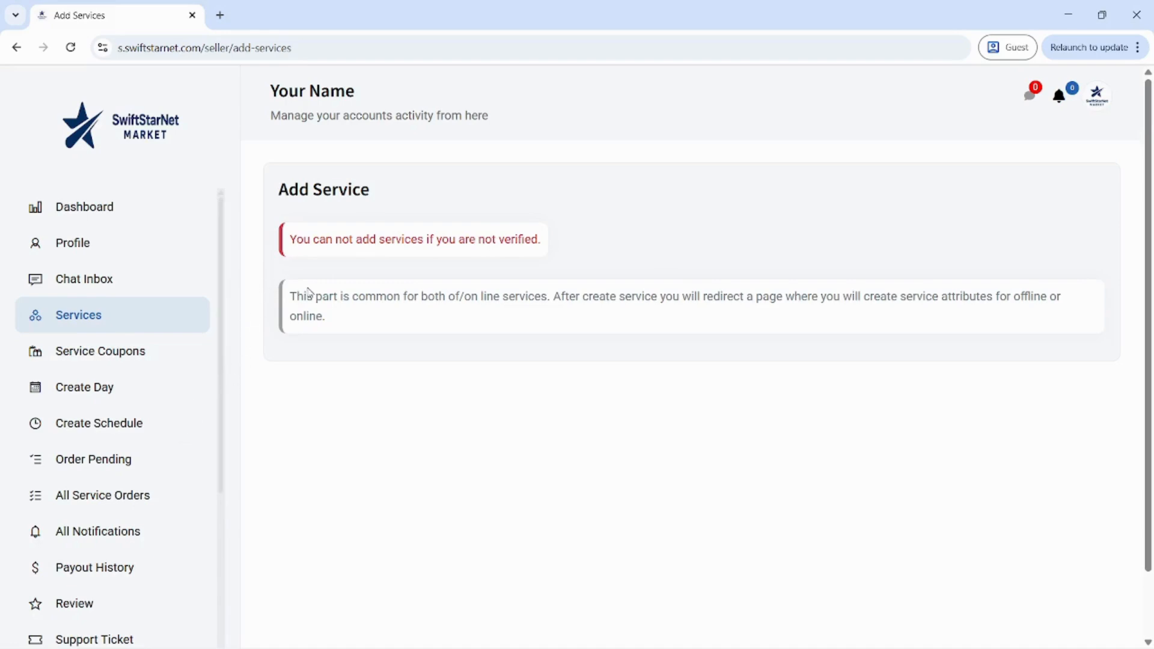
pyautogui.scroll(-4, 206, 415)
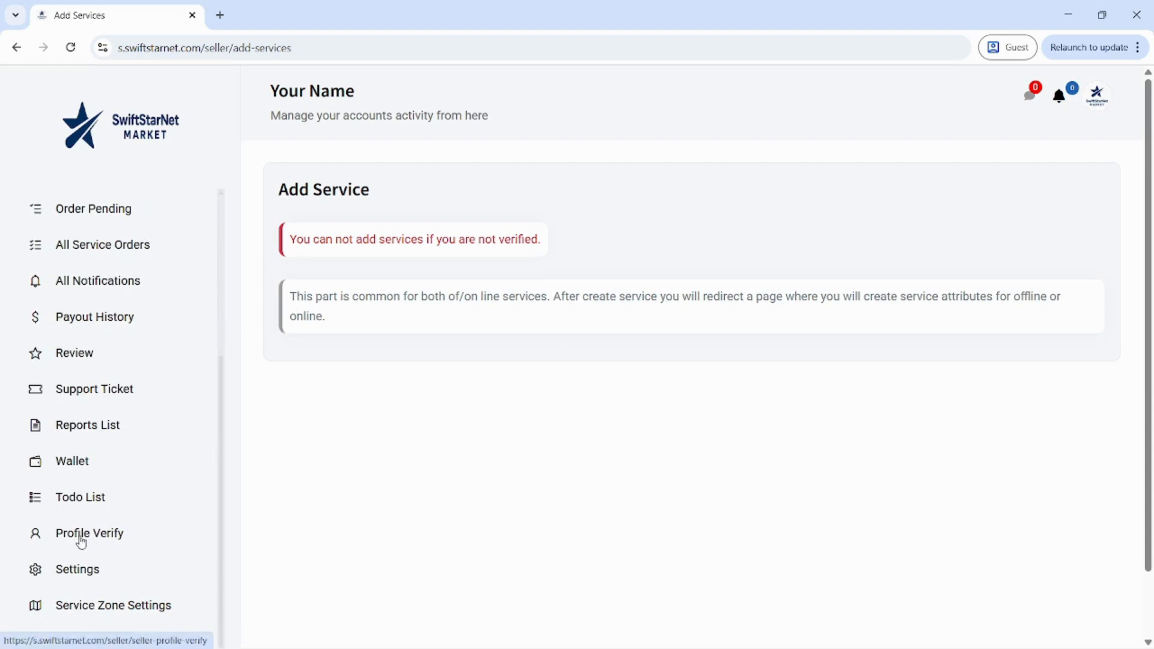
pyautogui.click(100, 540)
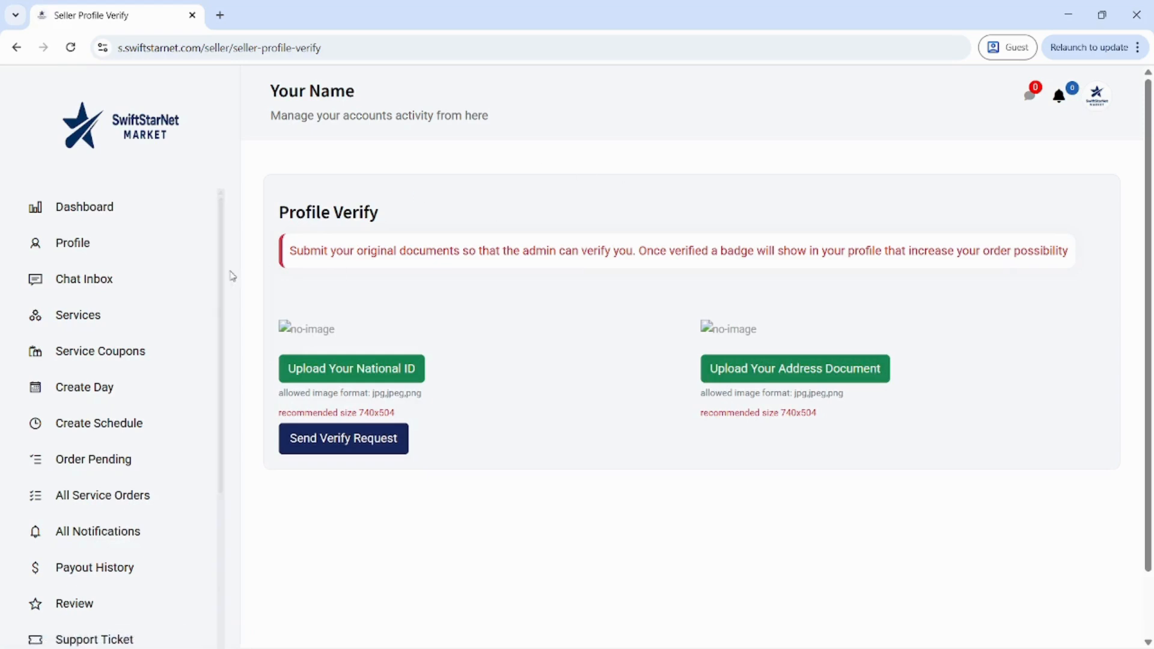
# Highlight the red notice explaining the national ID and address document requirements.
pyautogui.moveTo(292, 248); pyautogui.dragTo(1107, 246)
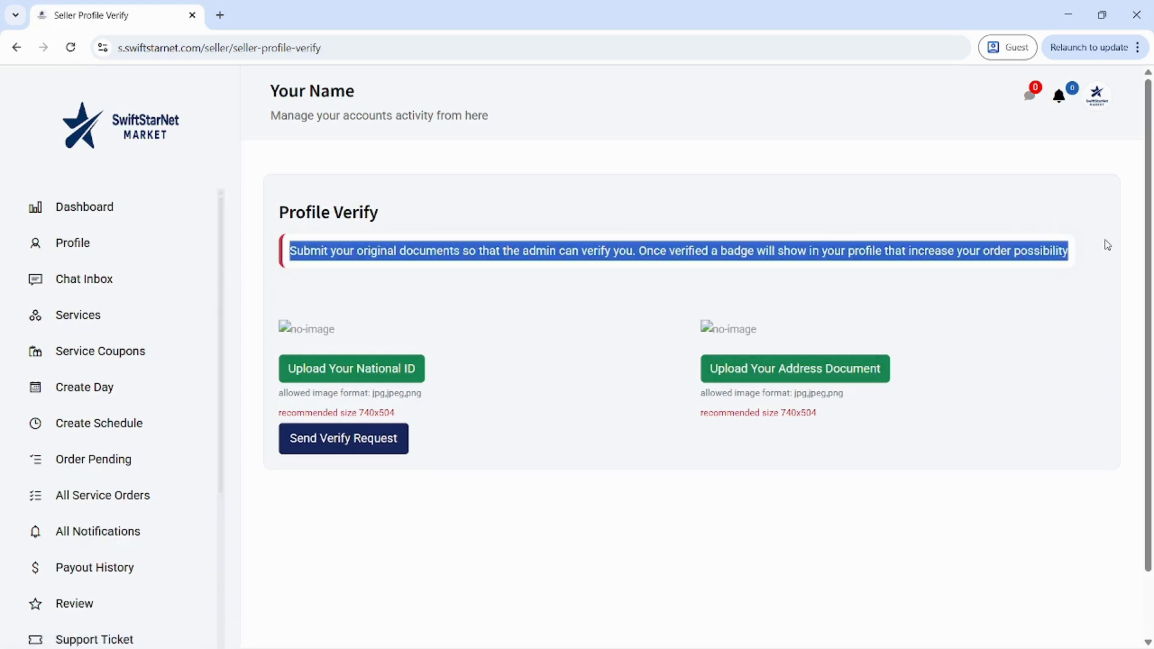
pyautogui.click(451, 206)
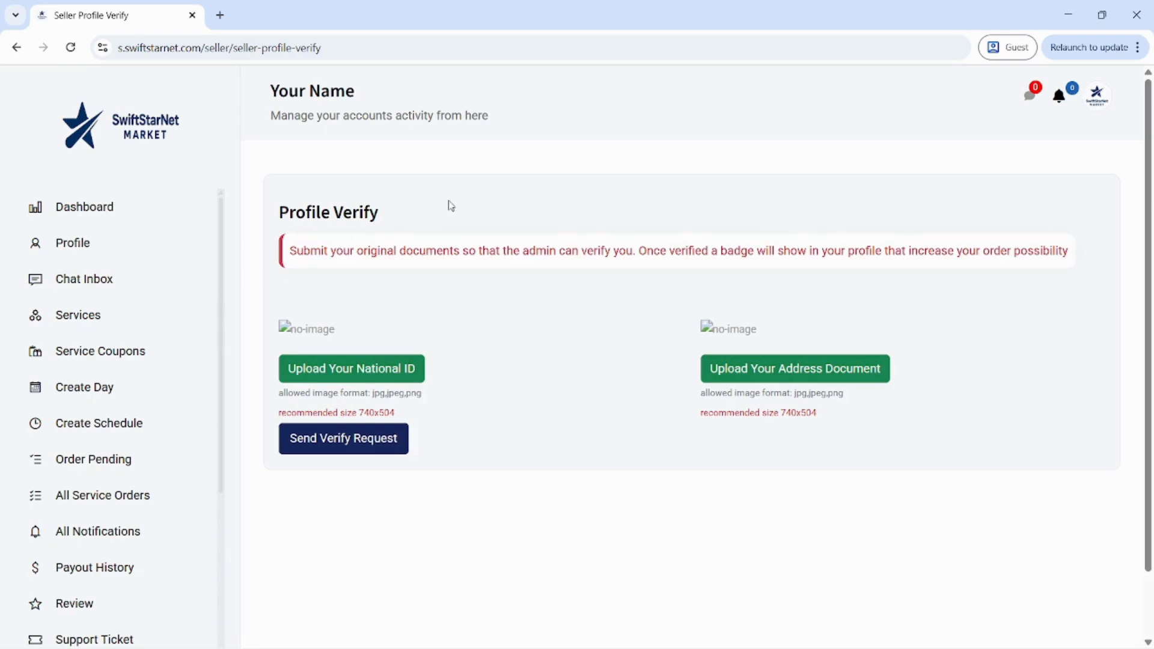
pyautogui.moveTo(292, 251); pyautogui.dragTo(1076, 247)
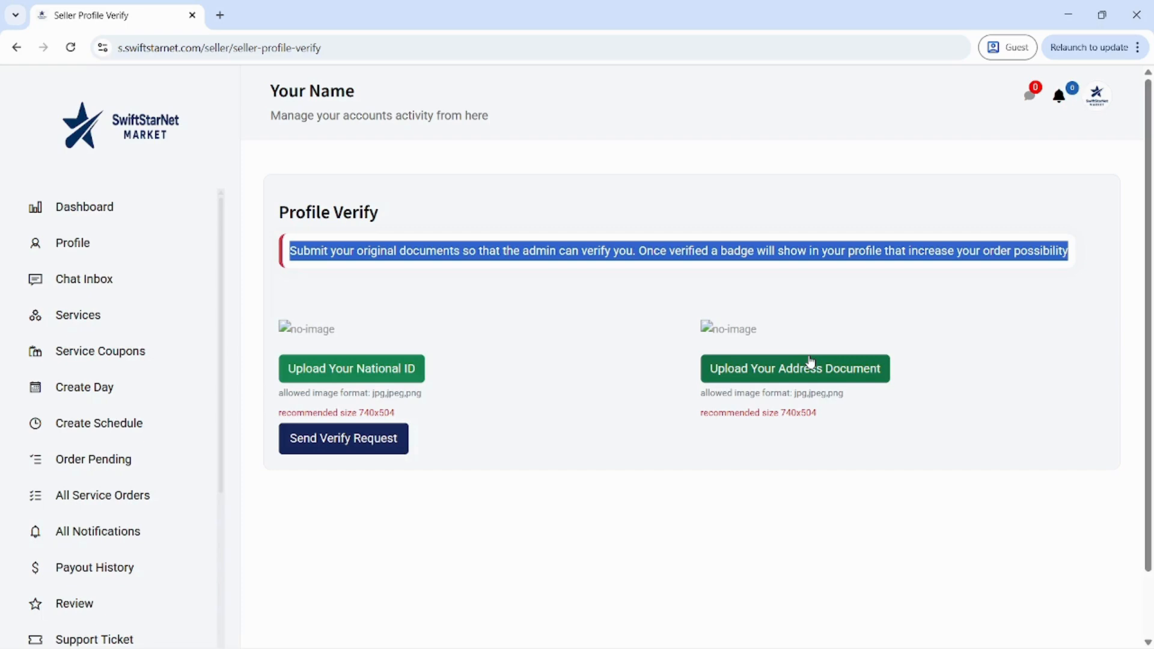
# Upload download.png, the South African flag, and set it as the national ID image.
pyautogui.click(360, 377)
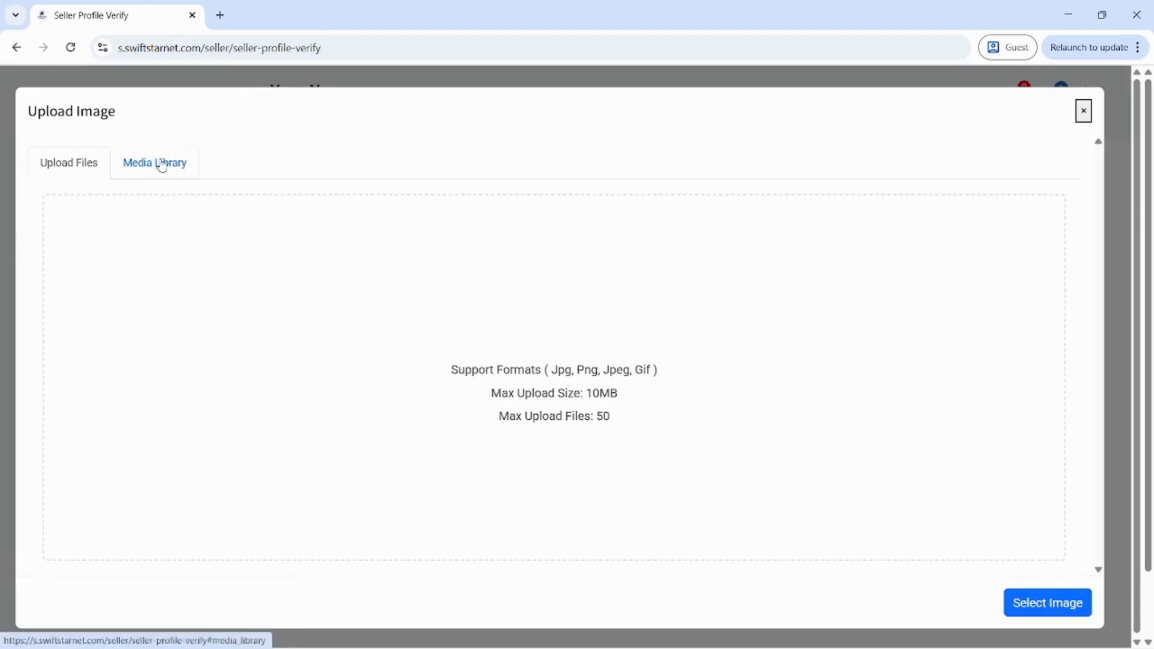
pyautogui.click(520, 384)
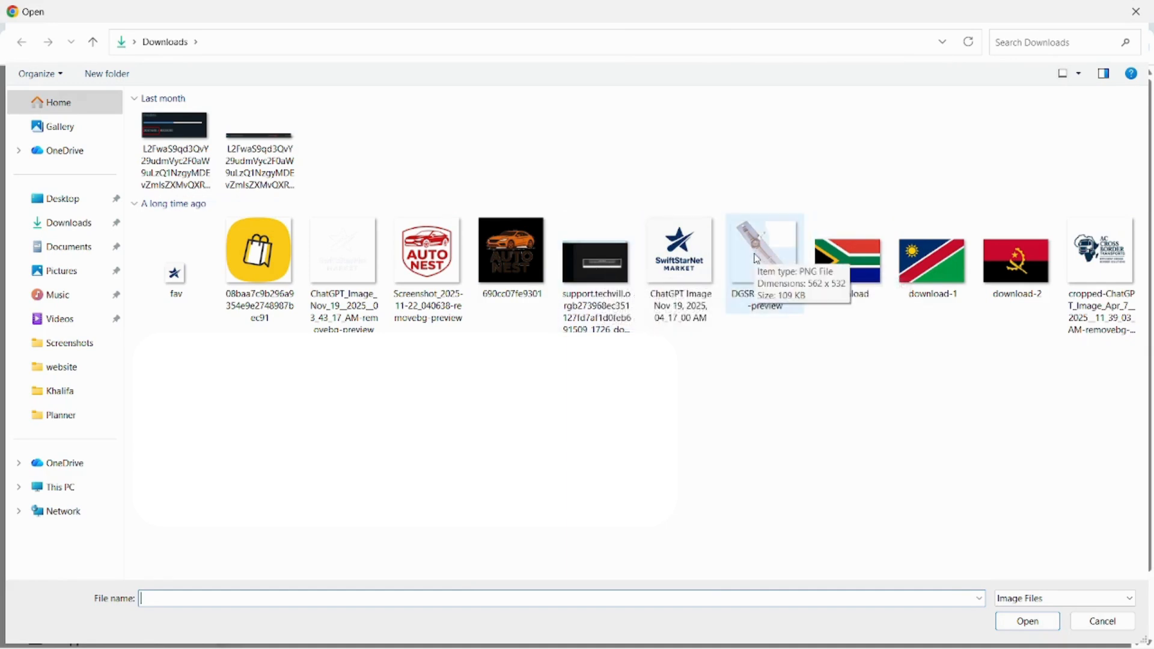
pyautogui.doubleClick(853, 264)
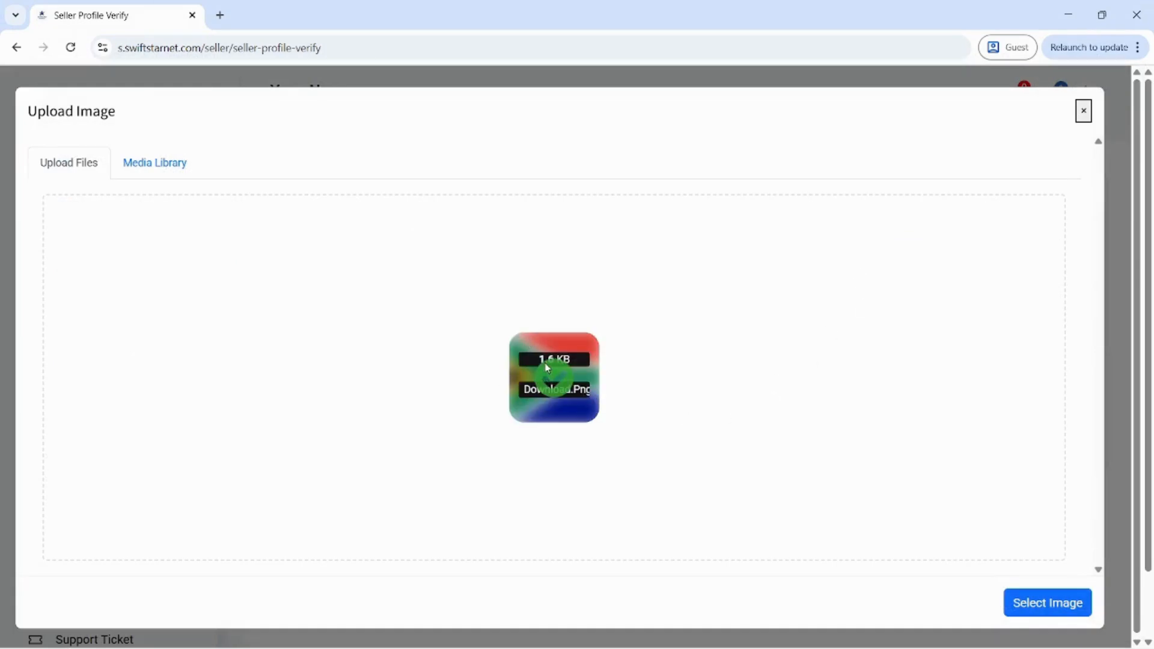
pyautogui.click(163, 171)
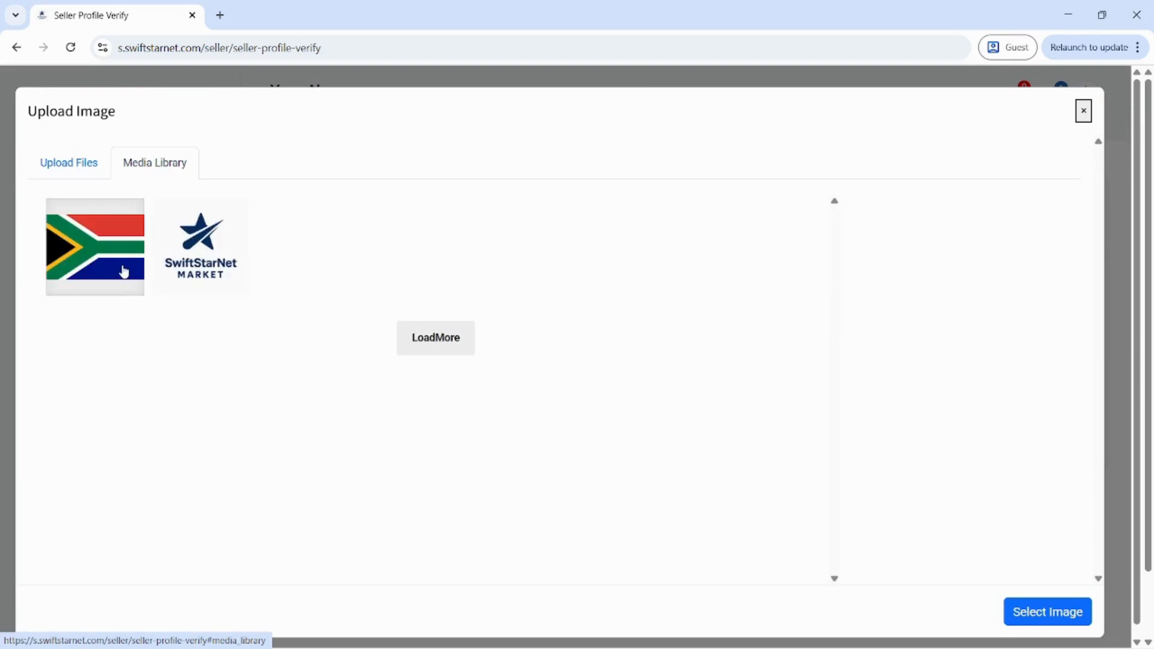
pyautogui.click(123, 272)
pyautogui.click(1041, 617)
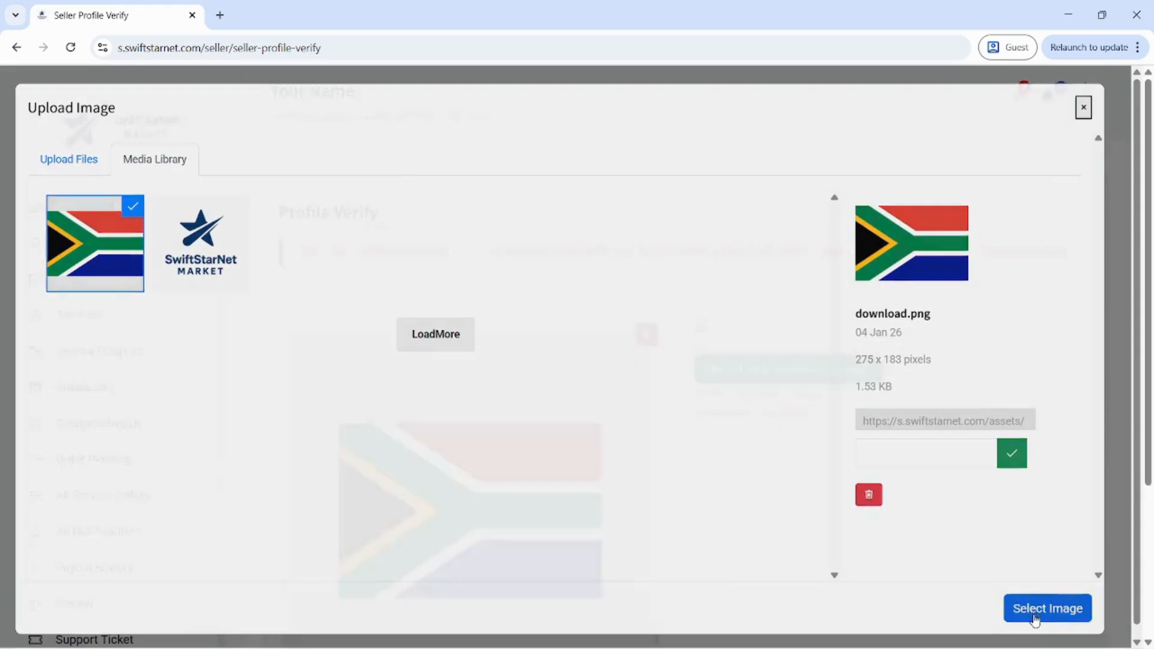
# Upload the white SwiftStarNet logo image and place it in the second document slot.
pyautogui.scroll(-3, 492, 428)
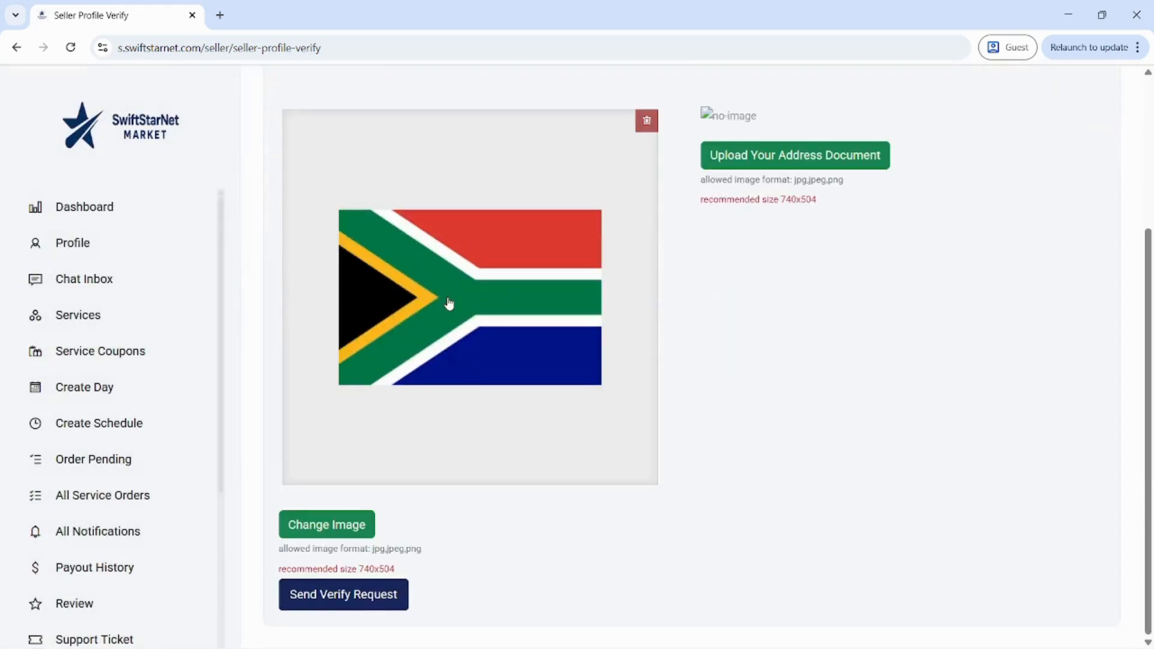
pyautogui.click(801, 158)
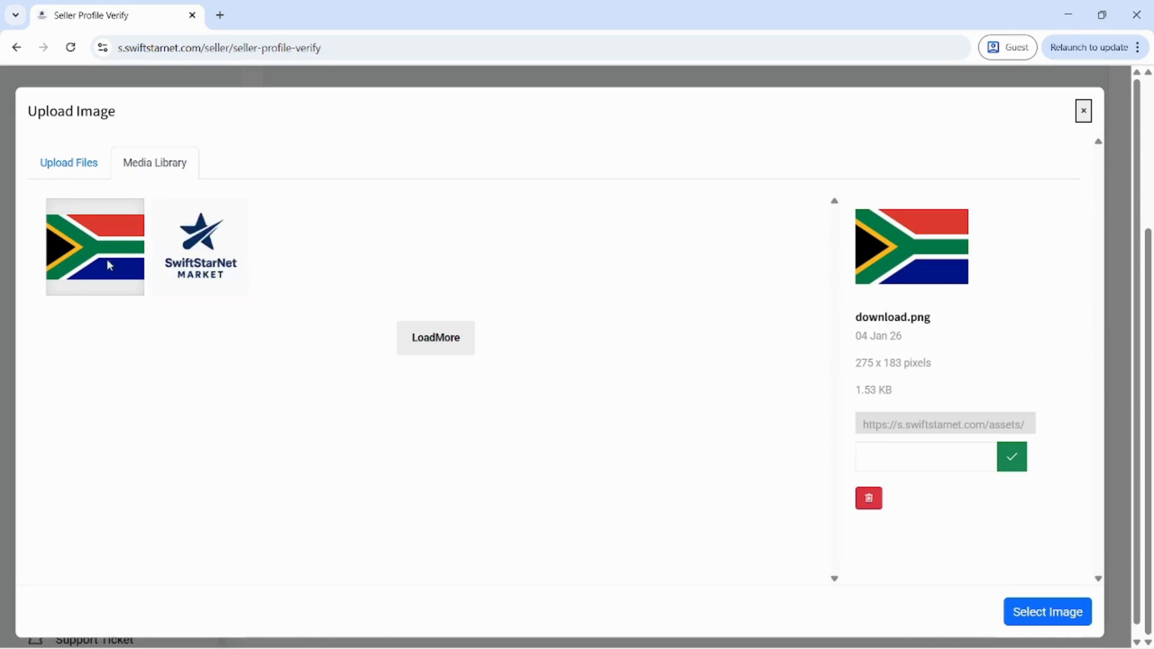
pyautogui.click(66, 163)
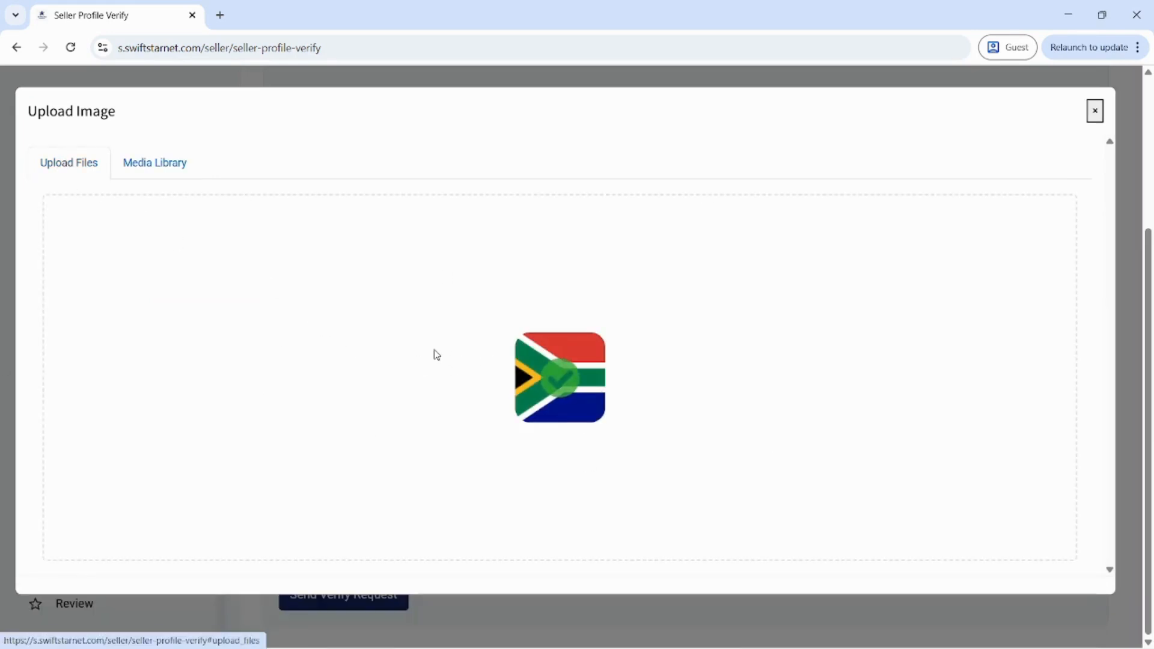
pyautogui.click(435, 355)
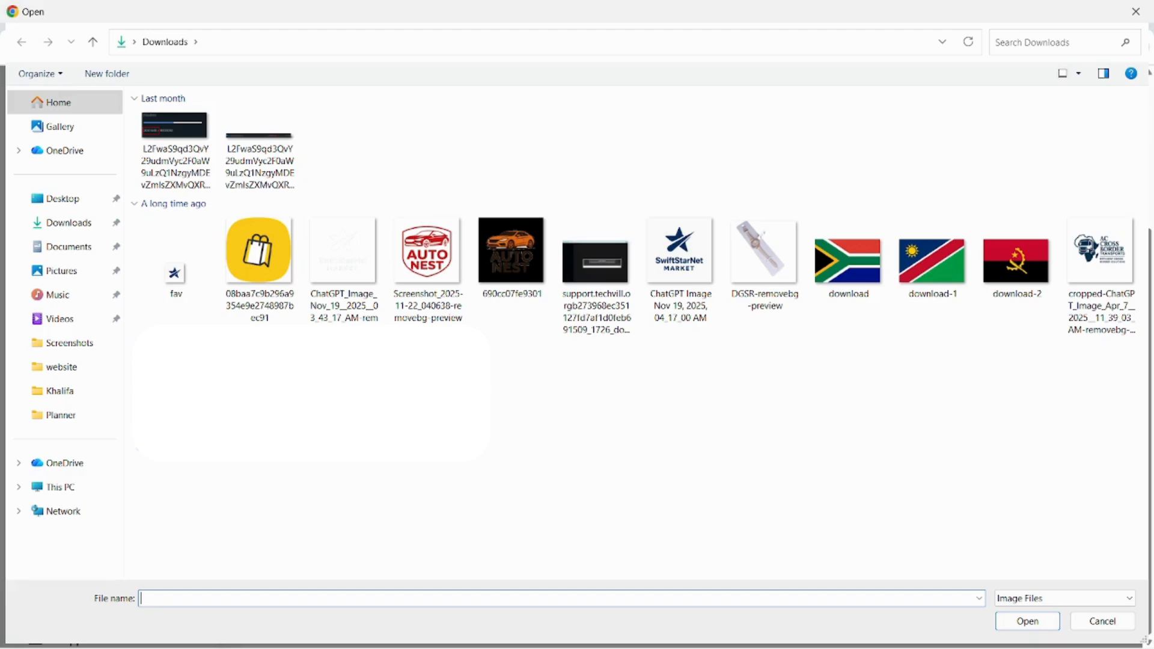
pyautogui.doubleClick(337, 268)
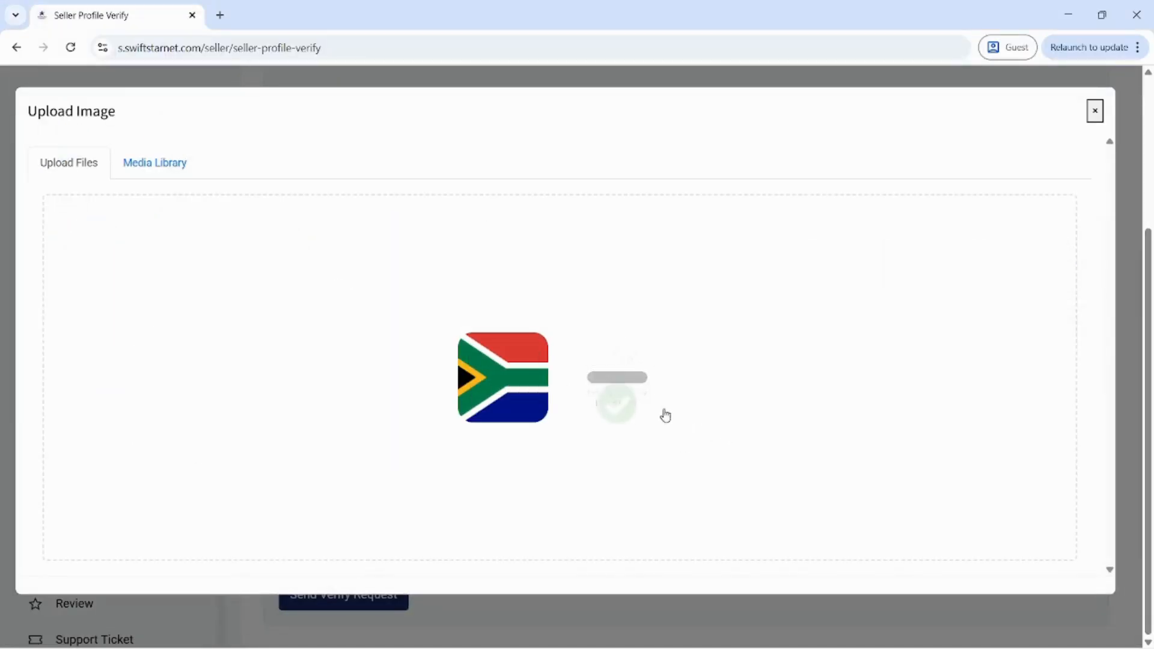
pyautogui.click(168, 168)
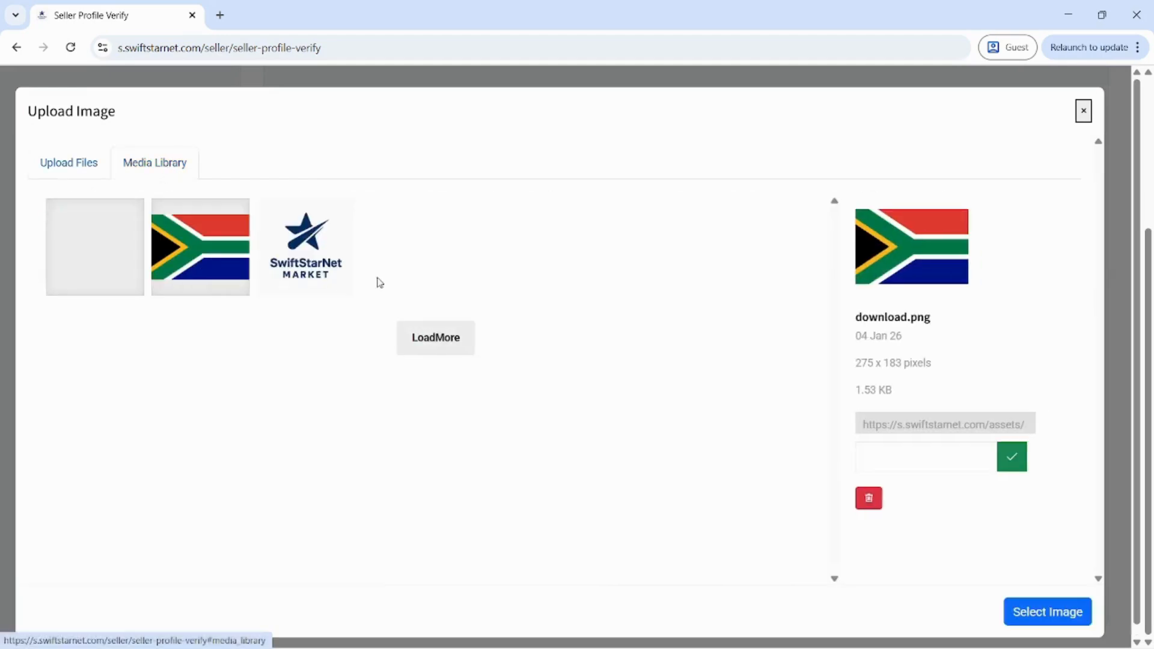
pyautogui.click(93, 260)
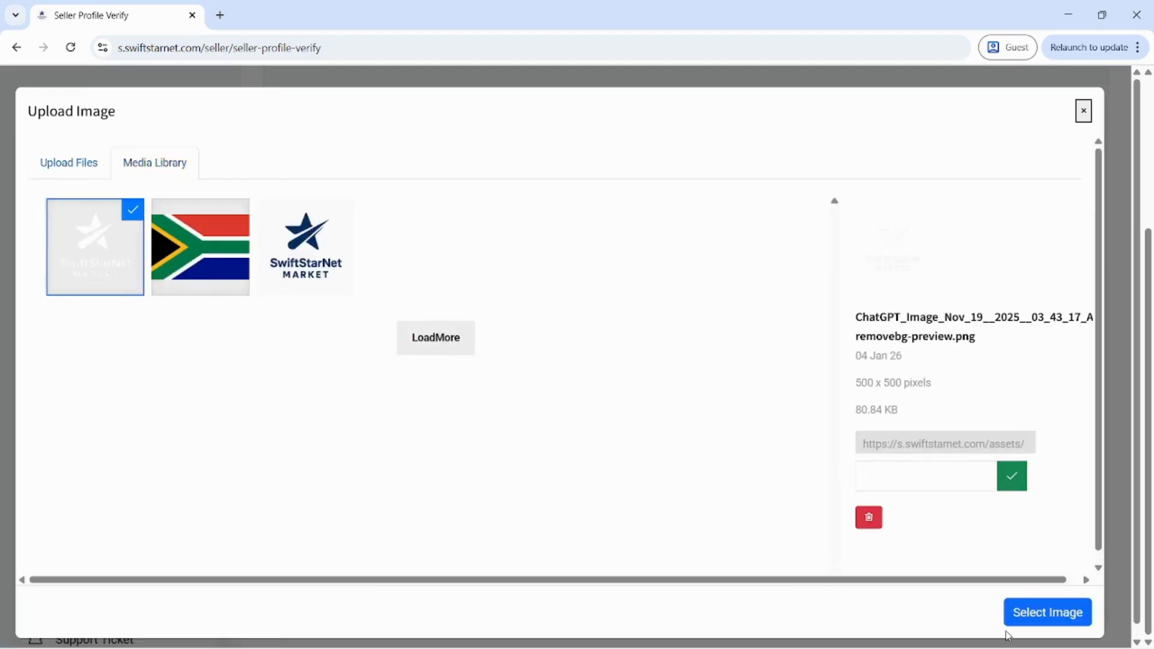
pyautogui.click(1068, 612)
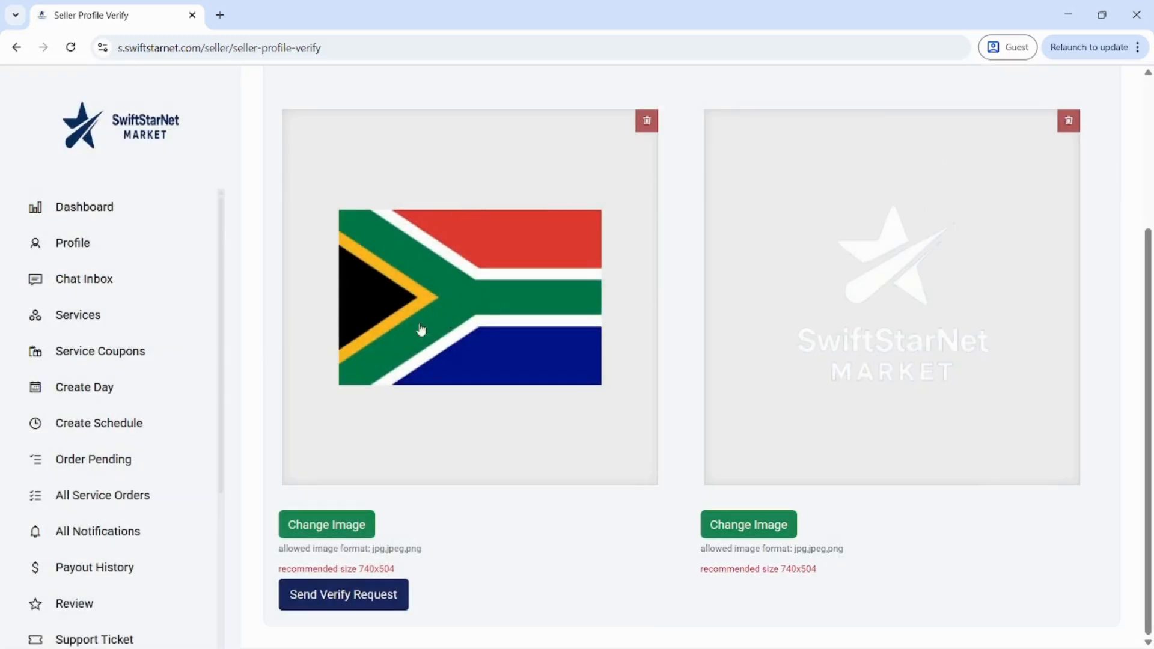
pyautogui.scroll(4, 469, 371)
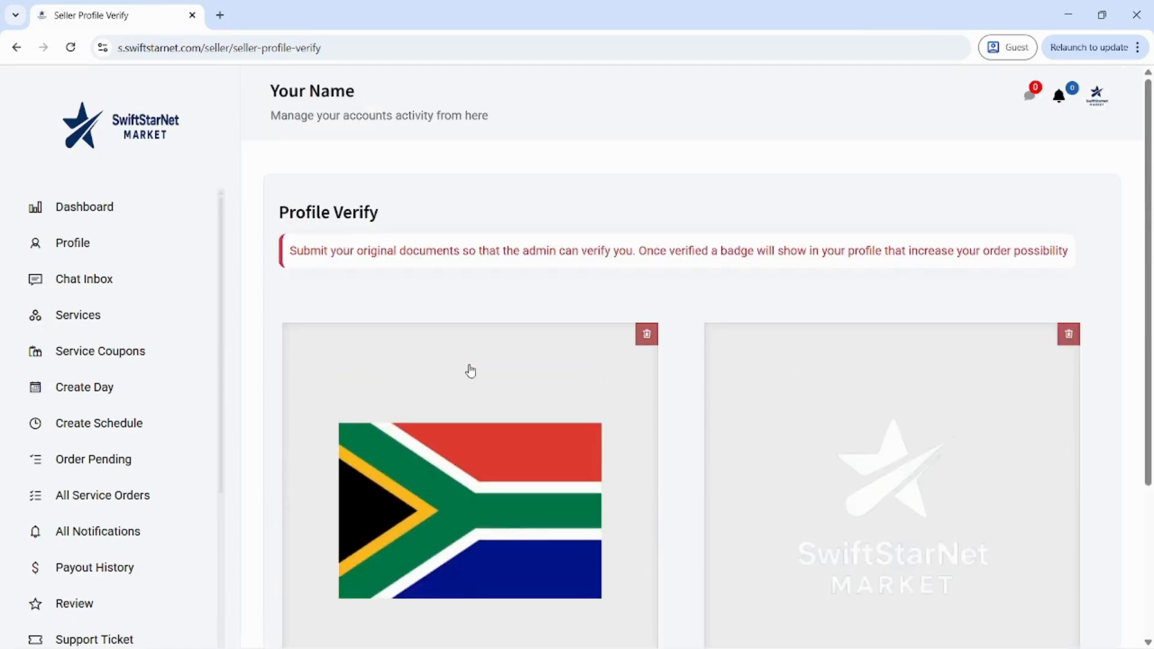
# Scroll the Profile Verify page to confirm the verification info was saved.
pyautogui.scroll(-4, 469, 371)
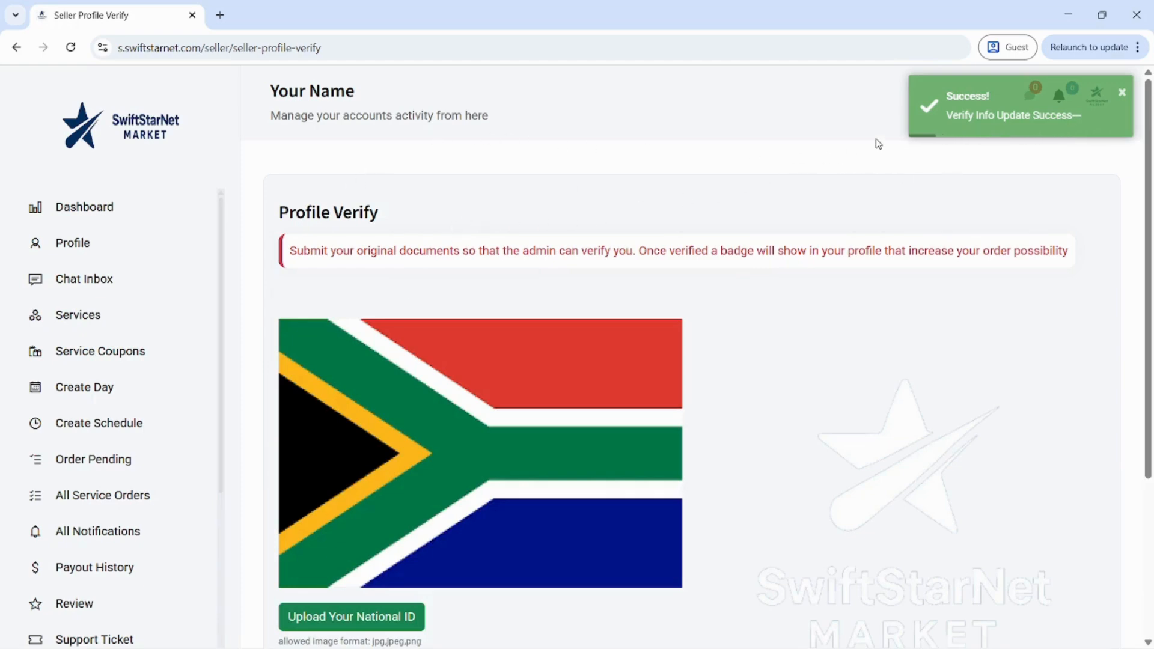
pyautogui.scroll(-4, 767, 244)
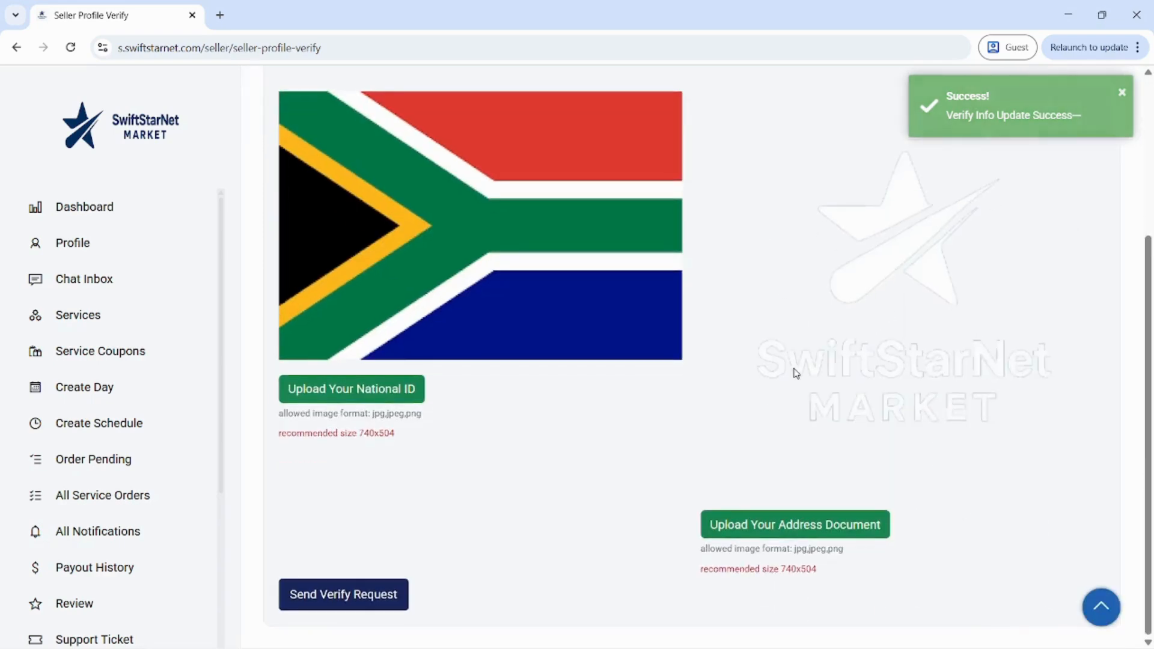
pyautogui.scroll(4, 842, 335)
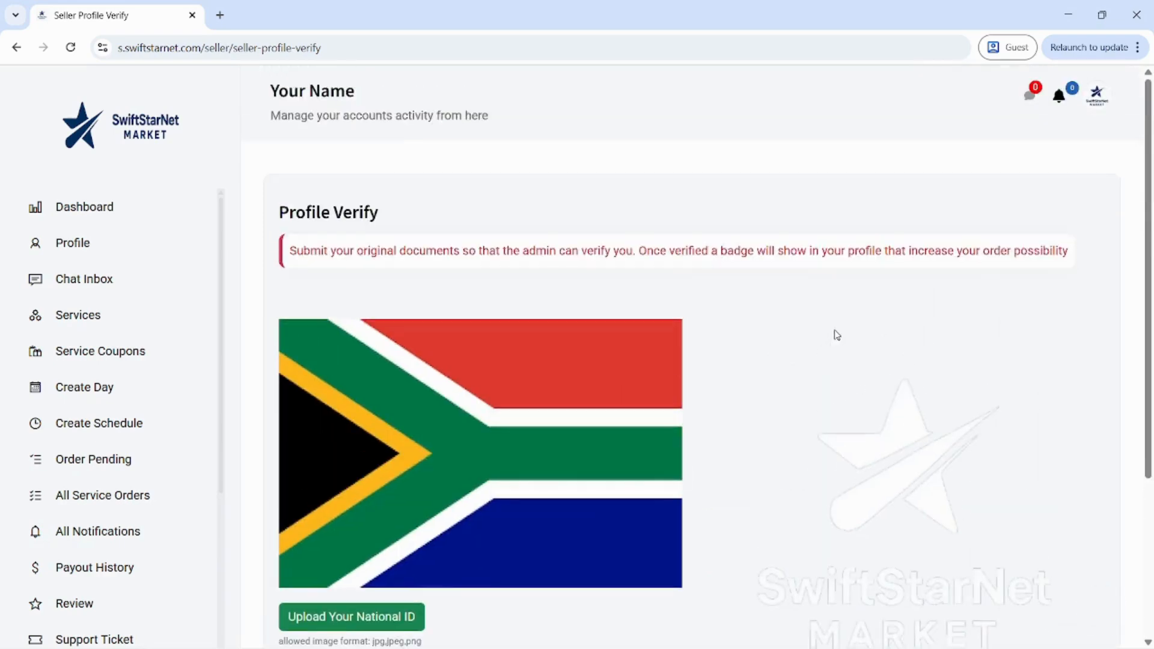
pyautogui.scroll(-3, 282, 366)
pyautogui.scroll(3, 416, 283)
# Highlight parts of the red notice, including the words about the verified badge.
pyautogui.moveTo(304, 251); pyautogui.dragTo(556, 251)
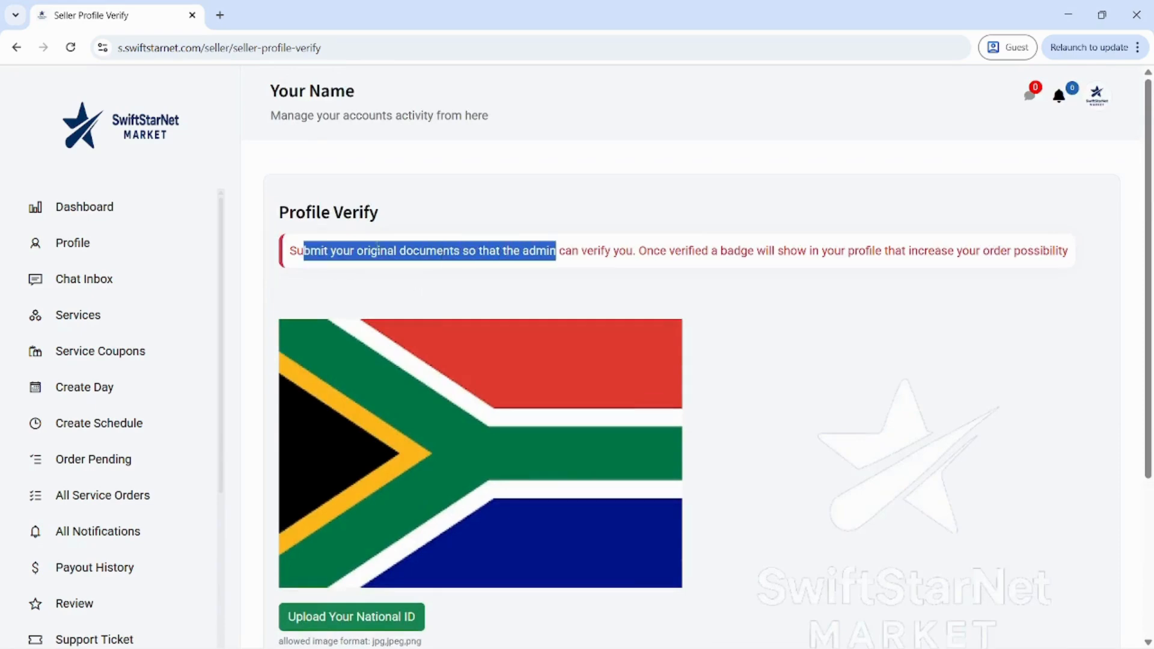
pyautogui.click(523, 251)
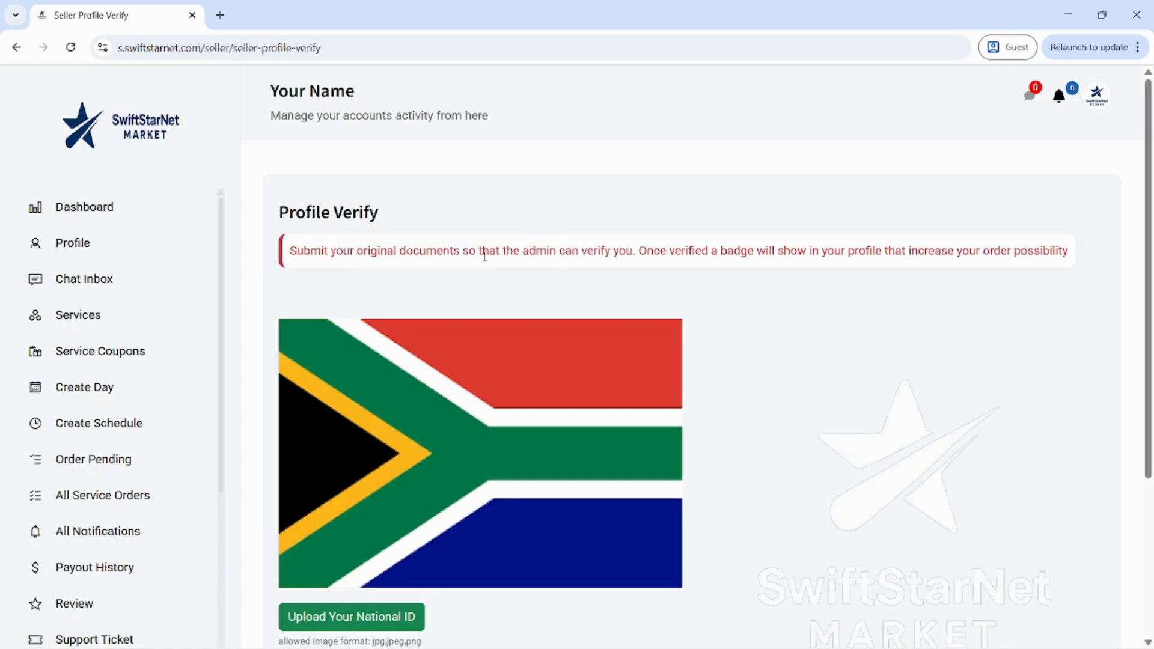
pyautogui.moveTo(512, 251); pyautogui.dragTo(860, 257)
pyautogui.click(682, 267)
pyautogui.moveTo(673, 267); pyautogui.dragTo(773, 269)
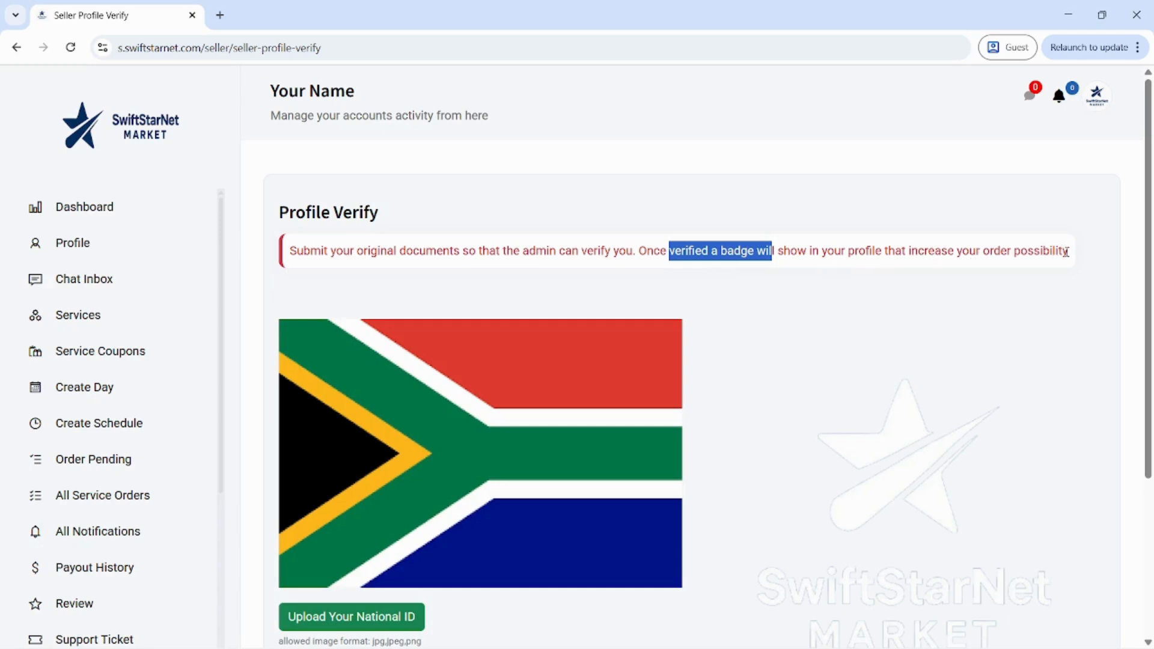
pyautogui.moveTo(1066, 253); pyautogui.dragTo(260, 251)
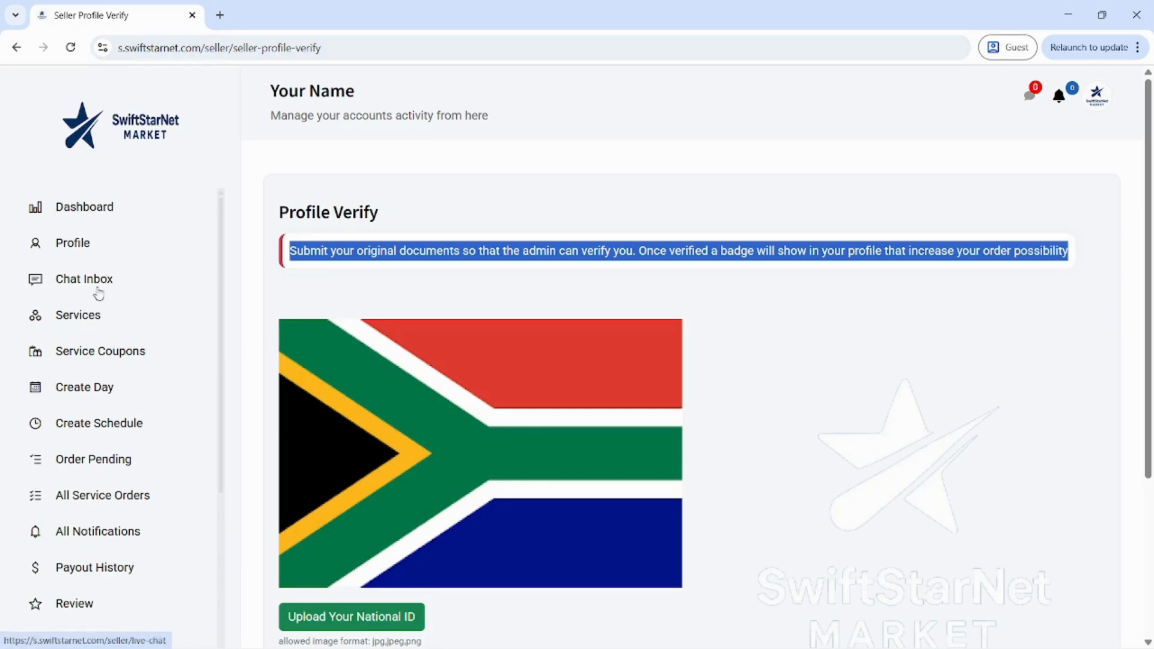
# Reopen the Add Services page from Services, discarding a stray empty tab.
pyautogui.click(104, 328)
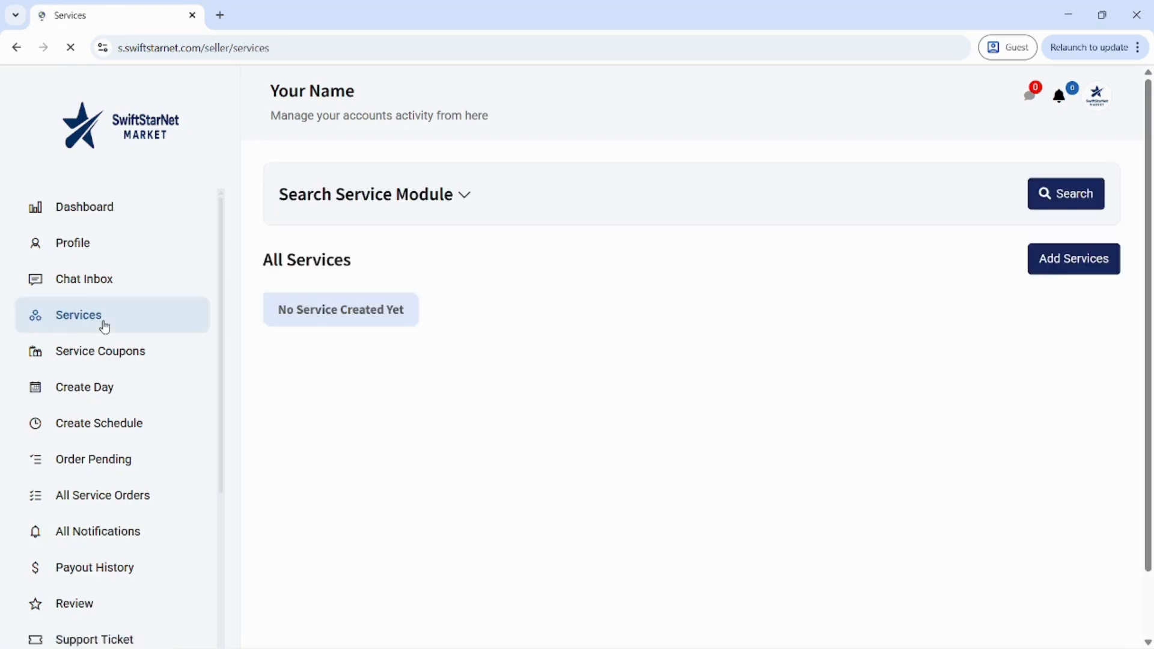
pyautogui.click(1057, 281)
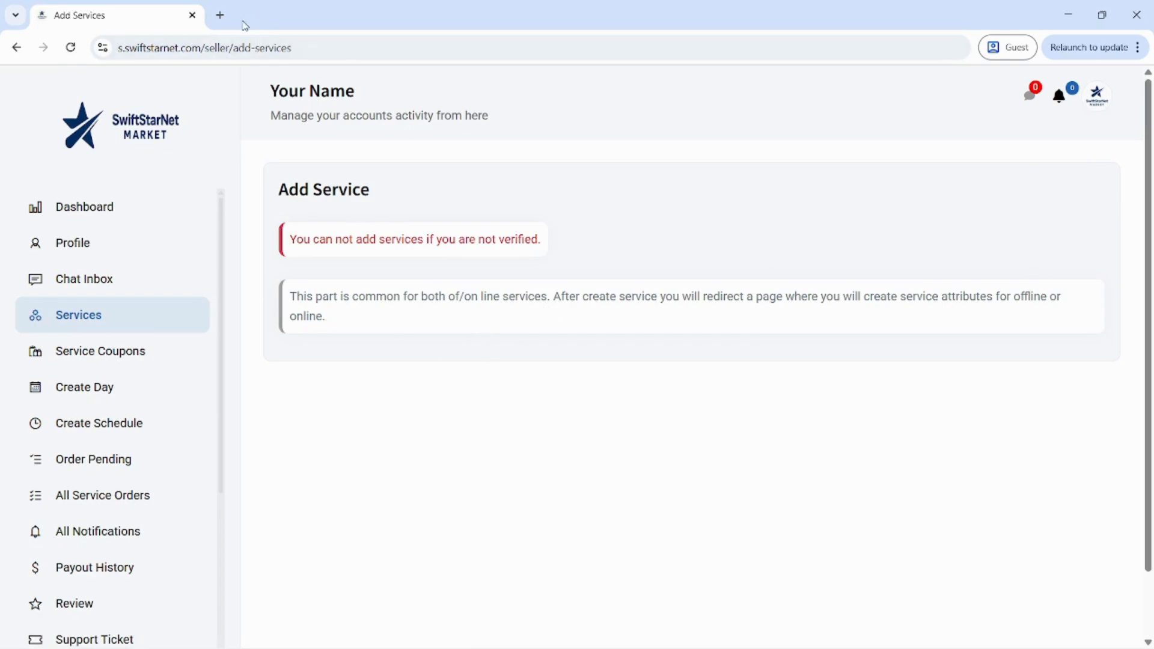
pyautogui.click(221, 17)
pyautogui.write('sw')
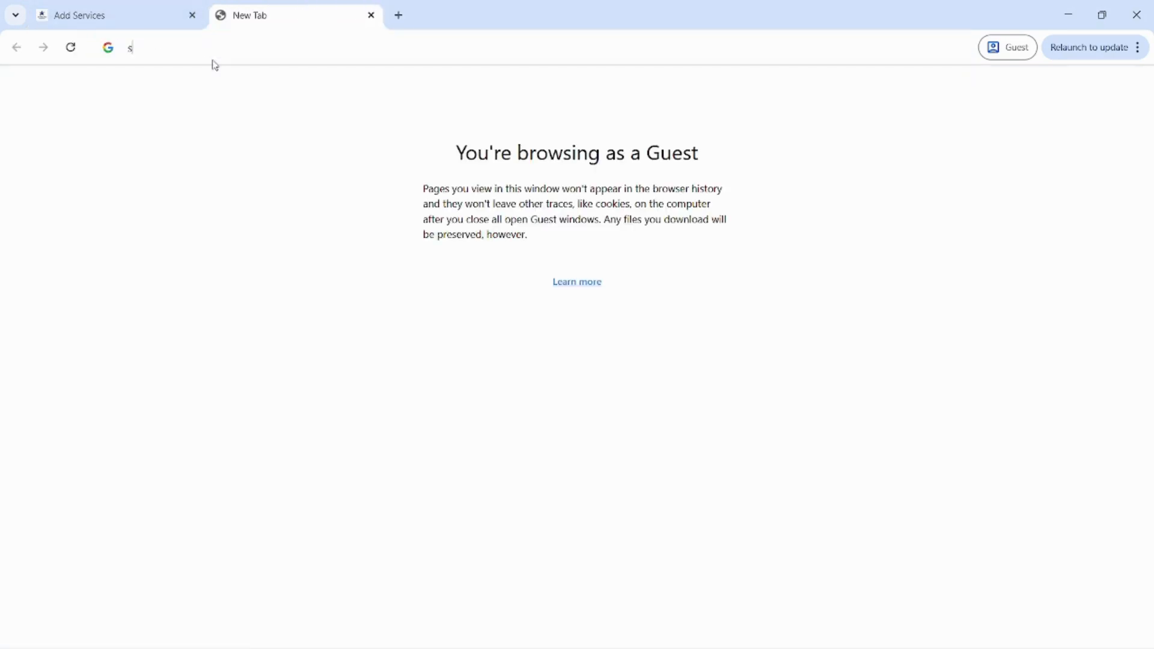
pyautogui.press('BackSpace')
pyautogui.press('BackSpace')
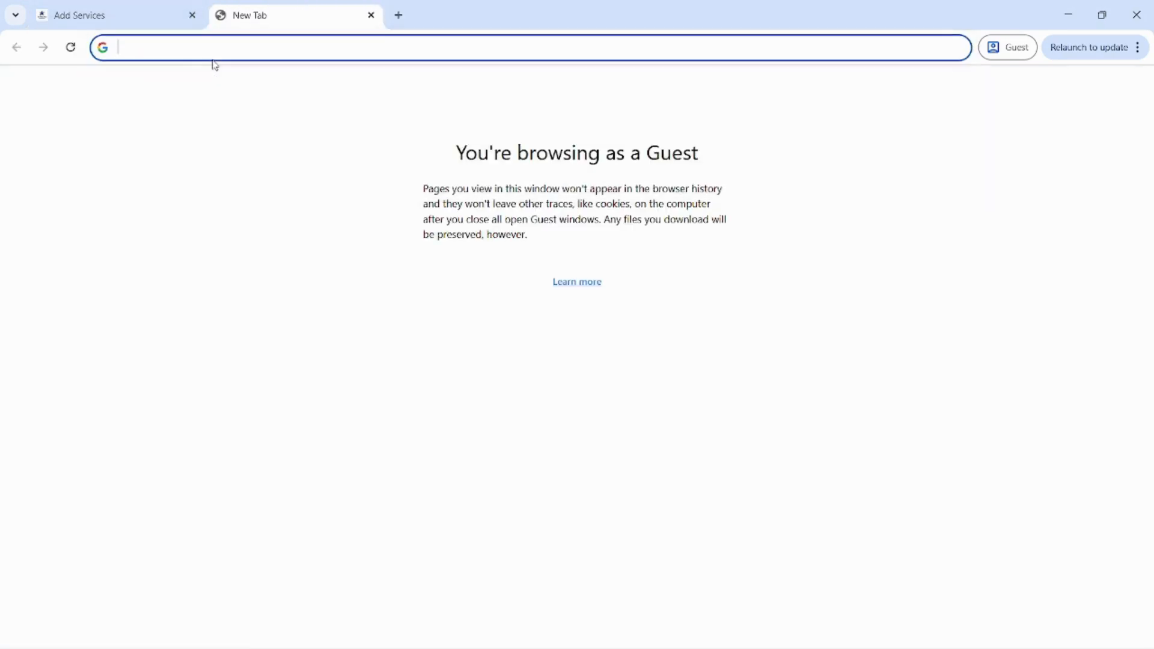
pyautogui.click(371, 15)
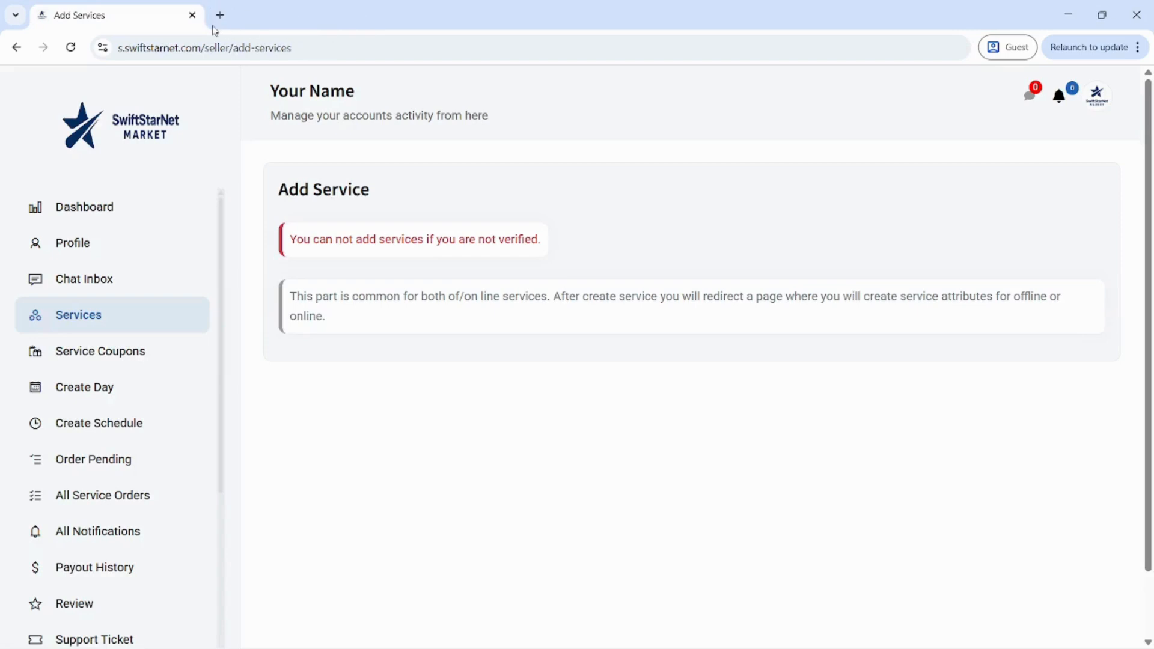
# Duplicate the Add Services tab and remove 'seller/add-services' to load the public homepage.
pyautogui.rightClick(170, 26)
pyautogui.click(204, 138)
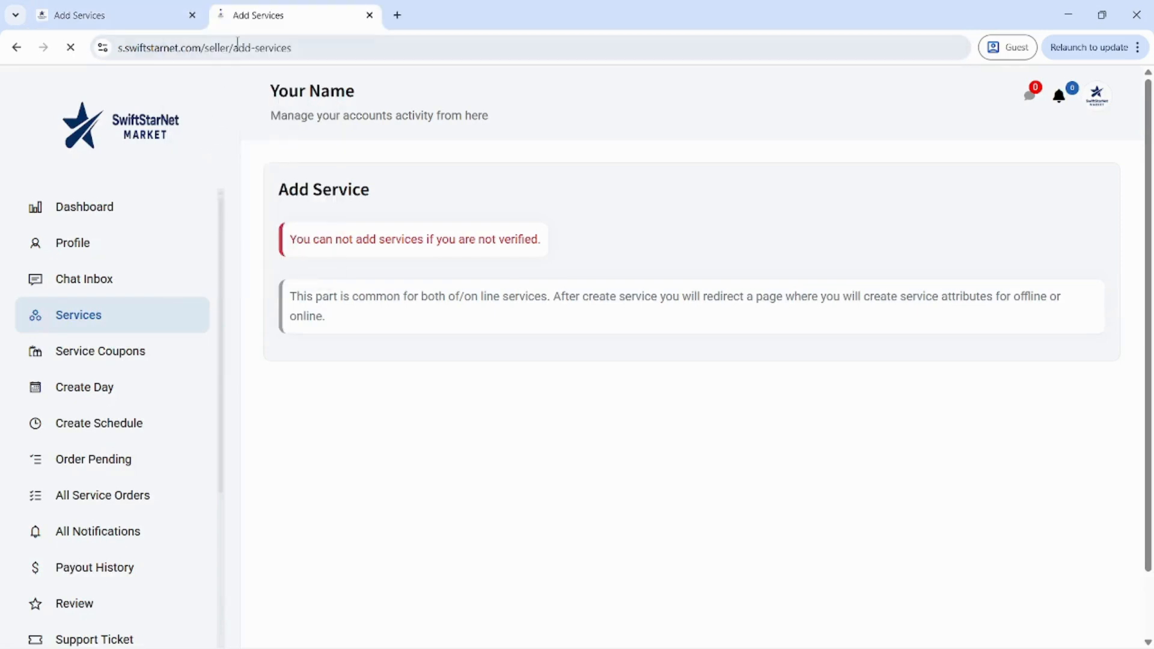
pyautogui.moveTo(205, 48); pyautogui.dragTo(666, 38)
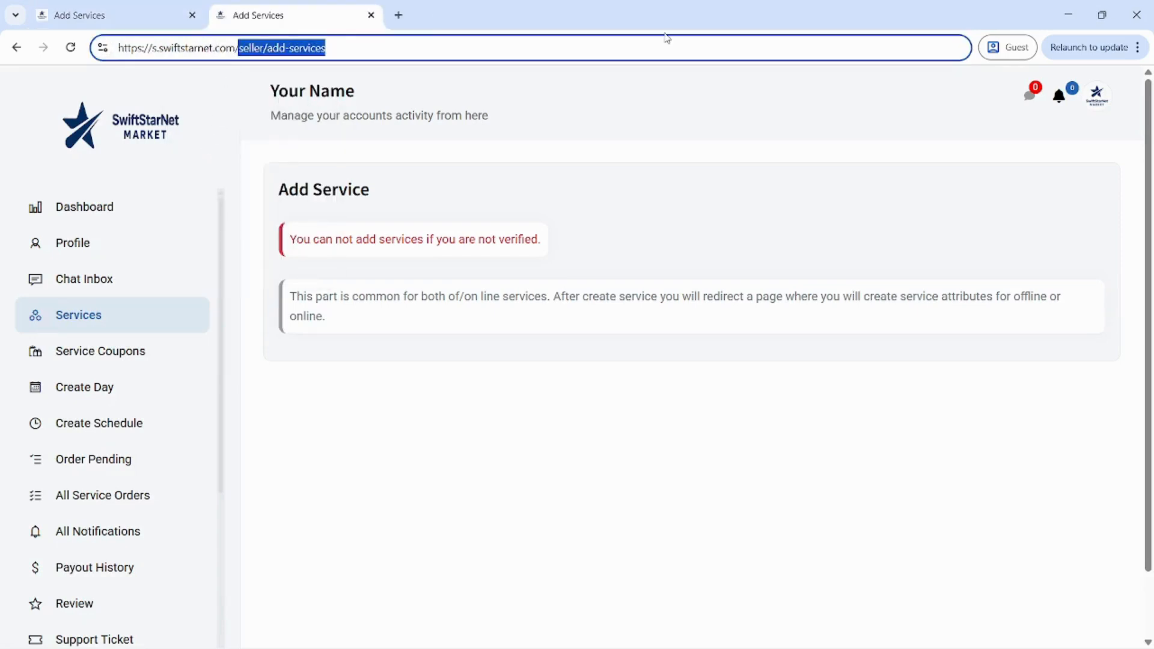
pyautogui.press('BackSpace')
pyautogui.press('BackSpace')
pyautogui.press('BackSpace')
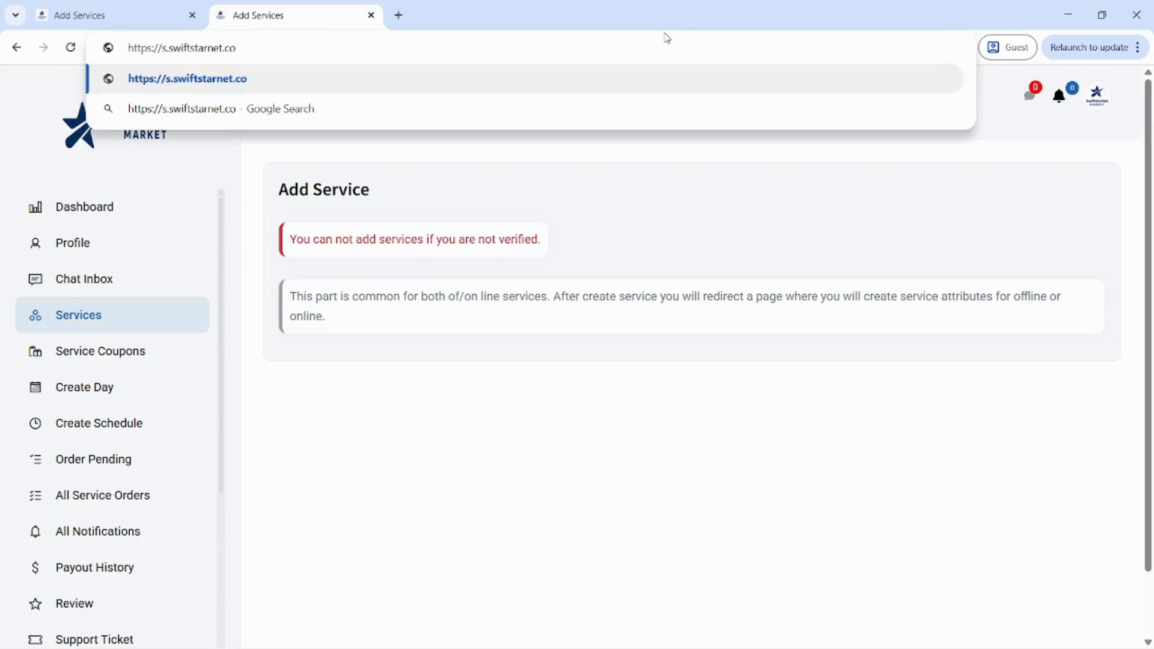
pyautogui.write('m')
pyautogui.press('Return')
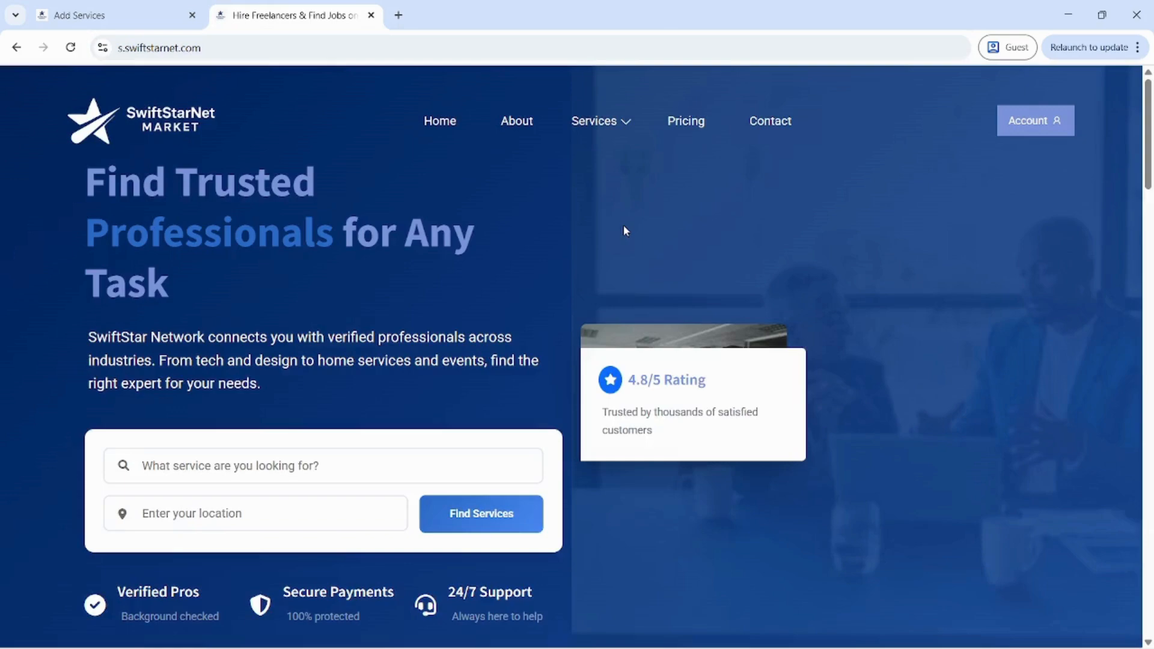
# Allow location, browse the seven public services, then return to the Add Services tab.
pyautogui.scroll(-15, 735, 247)
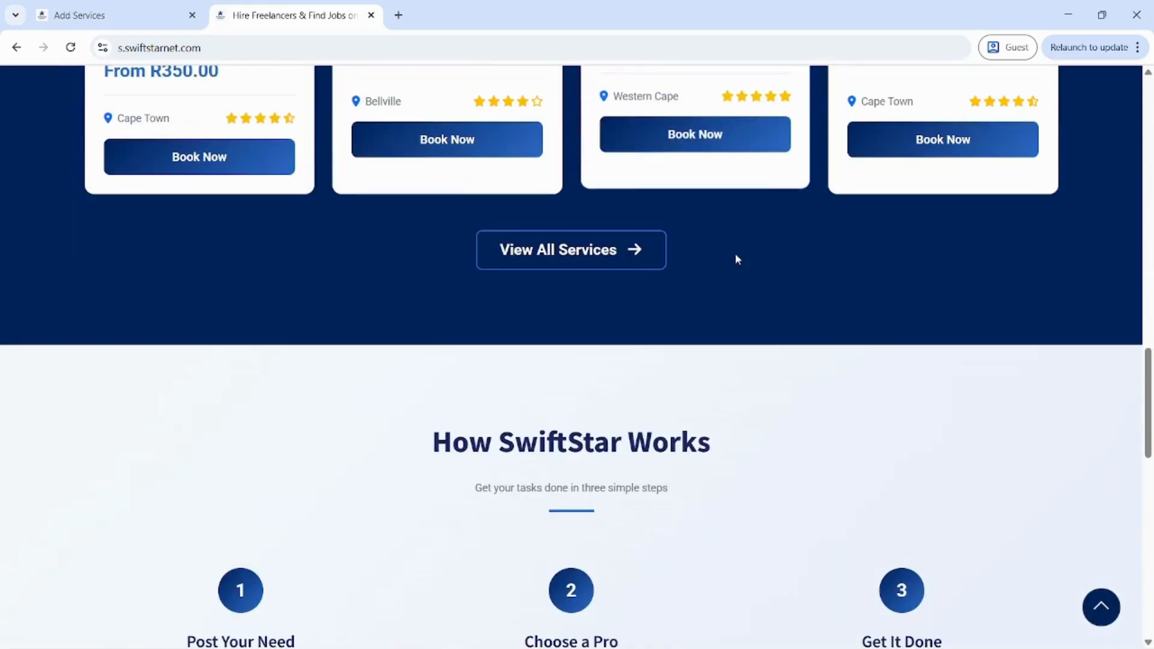
pyautogui.click(625, 250)
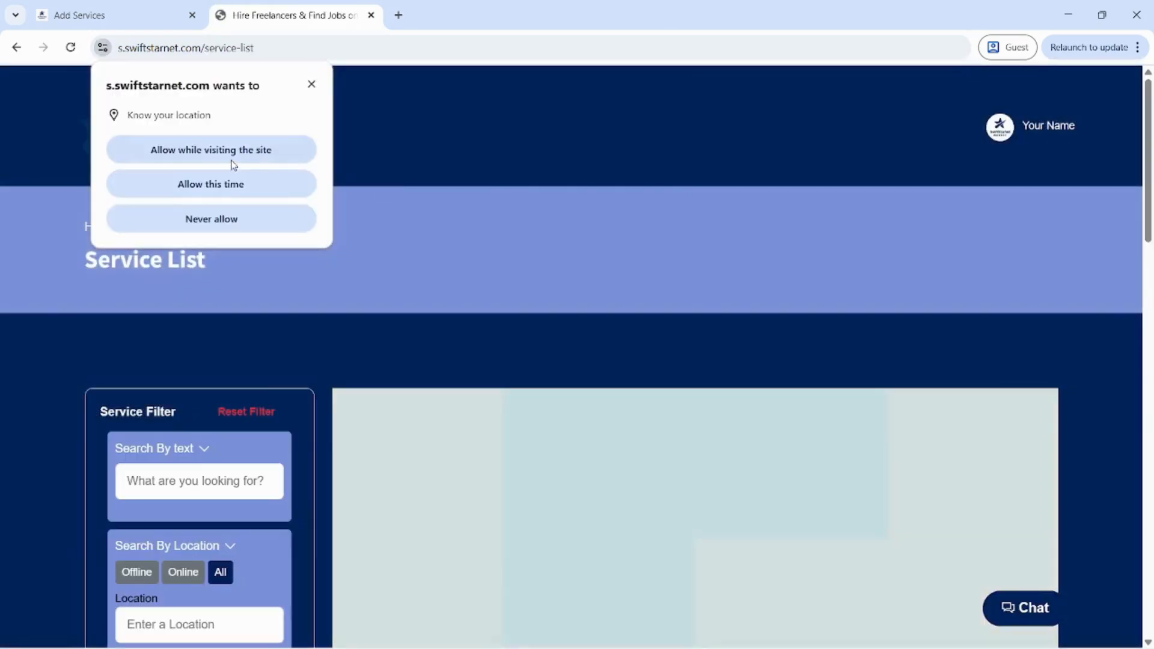
pyautogui.click(219, 154)
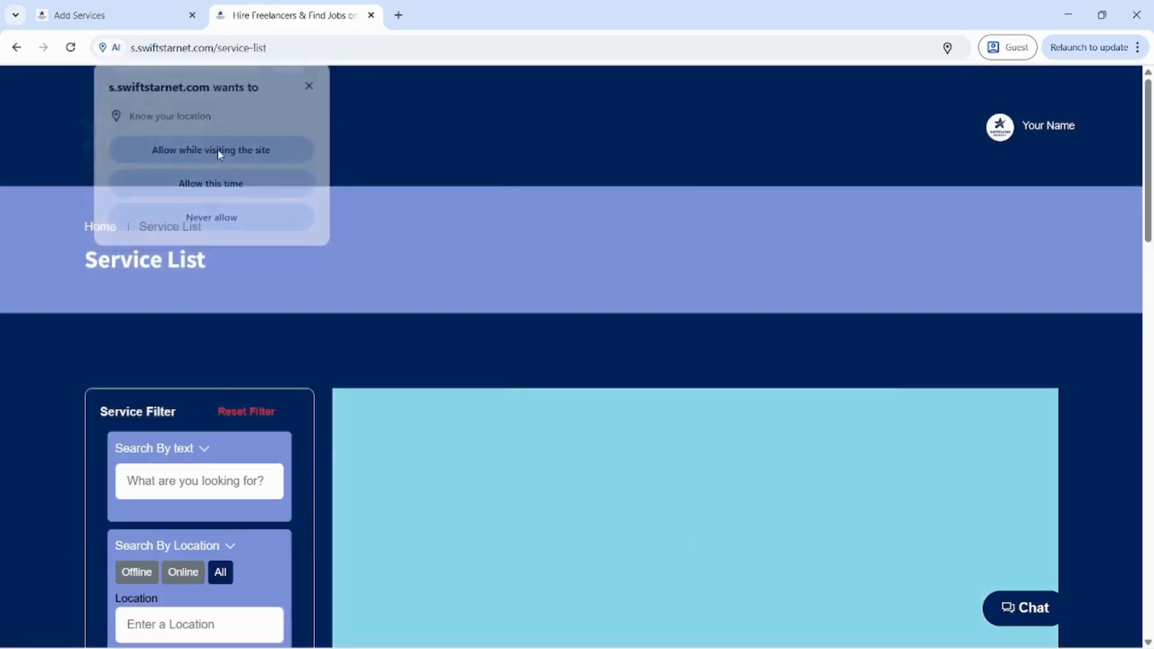
pyautogui.scroll(-3, 634, 253)
pyautogui.scroll(-2, 634, 260)
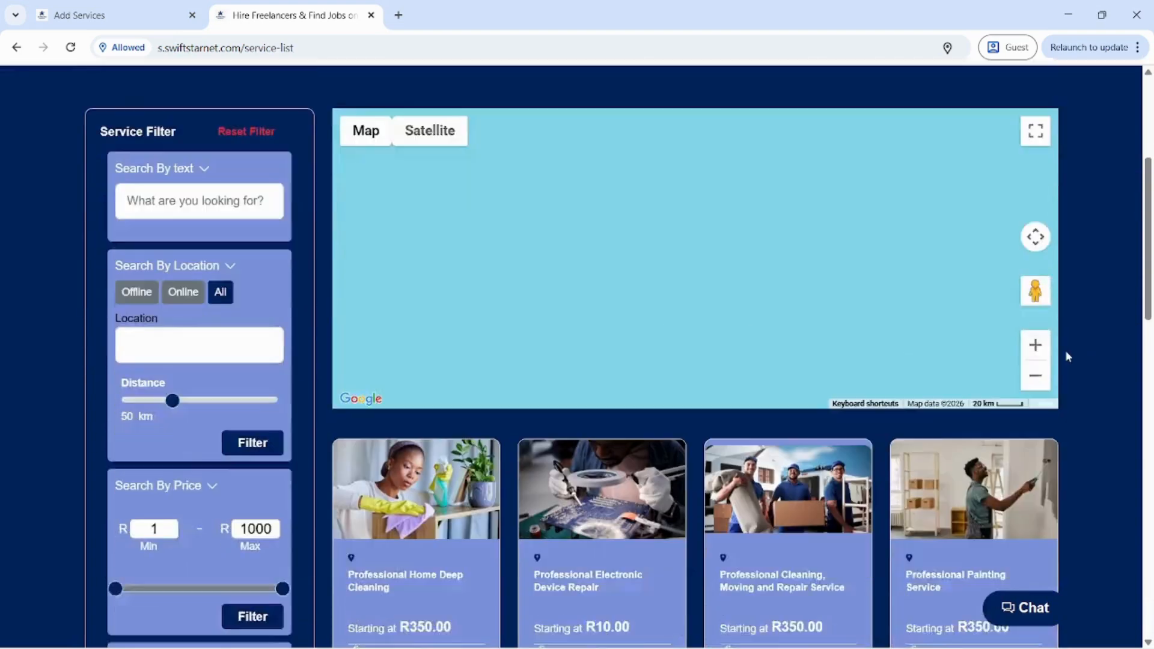
pyautogui.scroll(-9, 1066, 353)
pyautogui.scroll(7, 1064, 343)
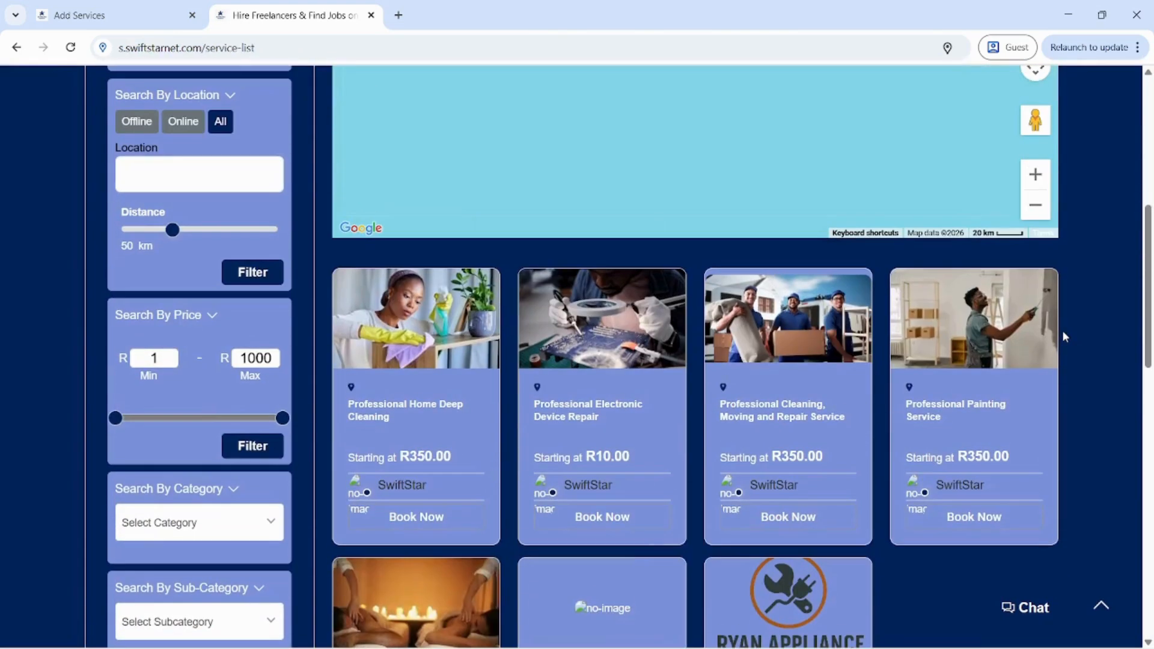
pyautogui.scroll(-4, 1058, 331)
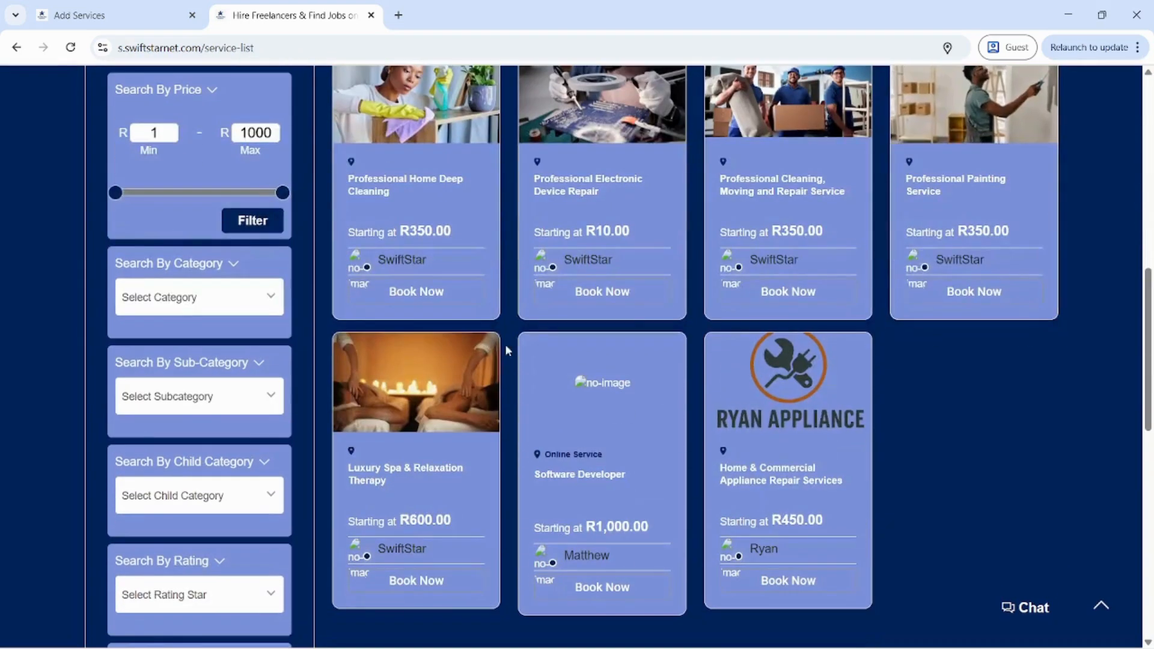
pyautogui.scroll(10, 636, 279)
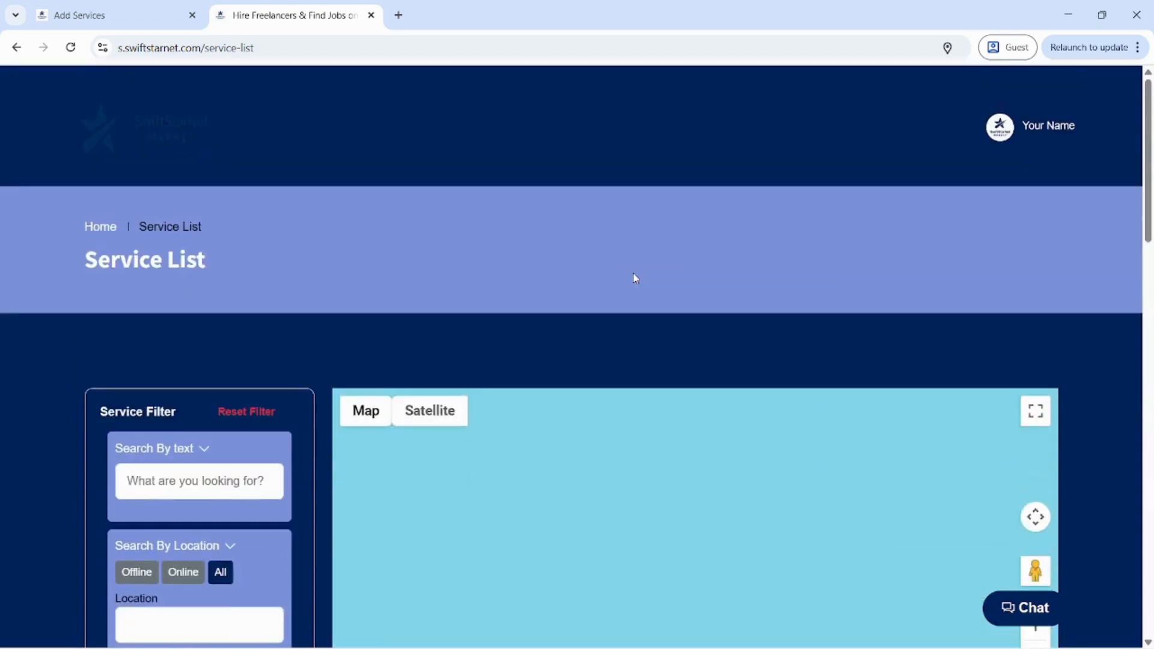
pyautogui.scroll(-5, 636, 279)
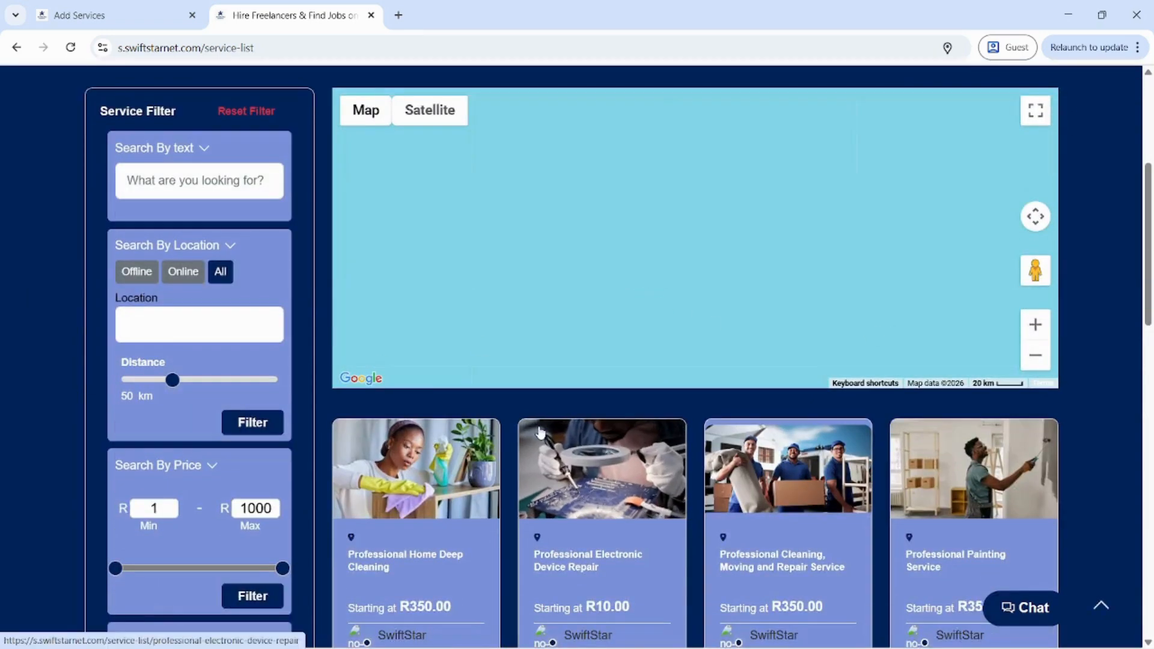
pyautogui.click(100, 8)
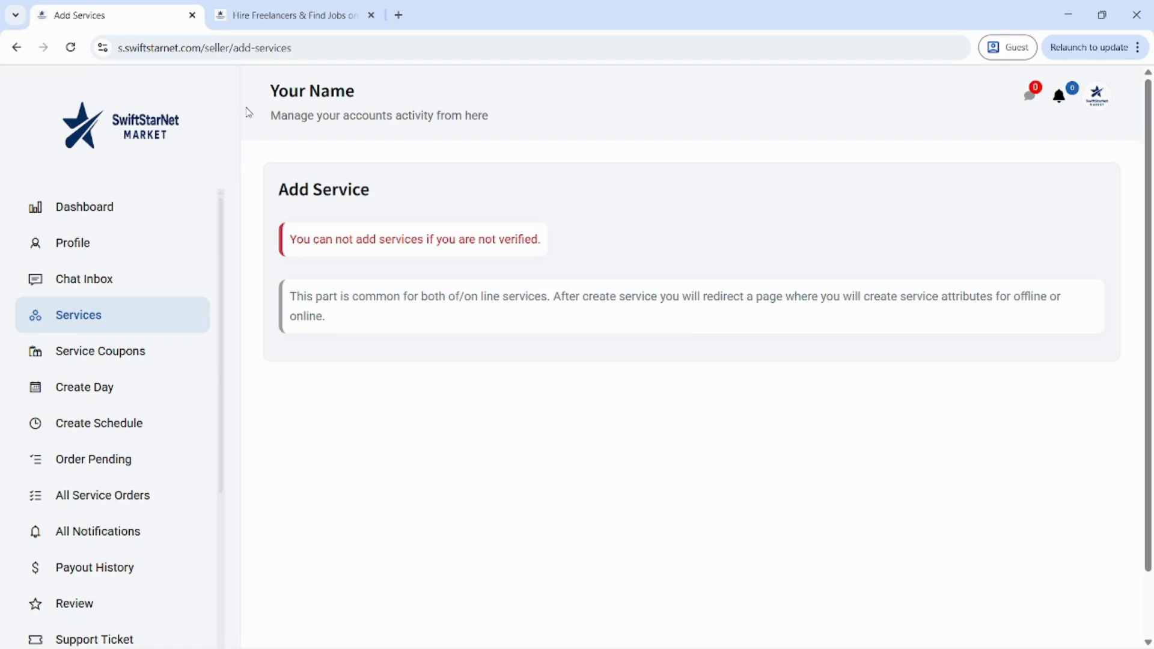
# Reload Add Service, confirm the profile is verified, and open the empty Services list.
pyautogui.click(70, 51)
pyautogui.click(71, 52)
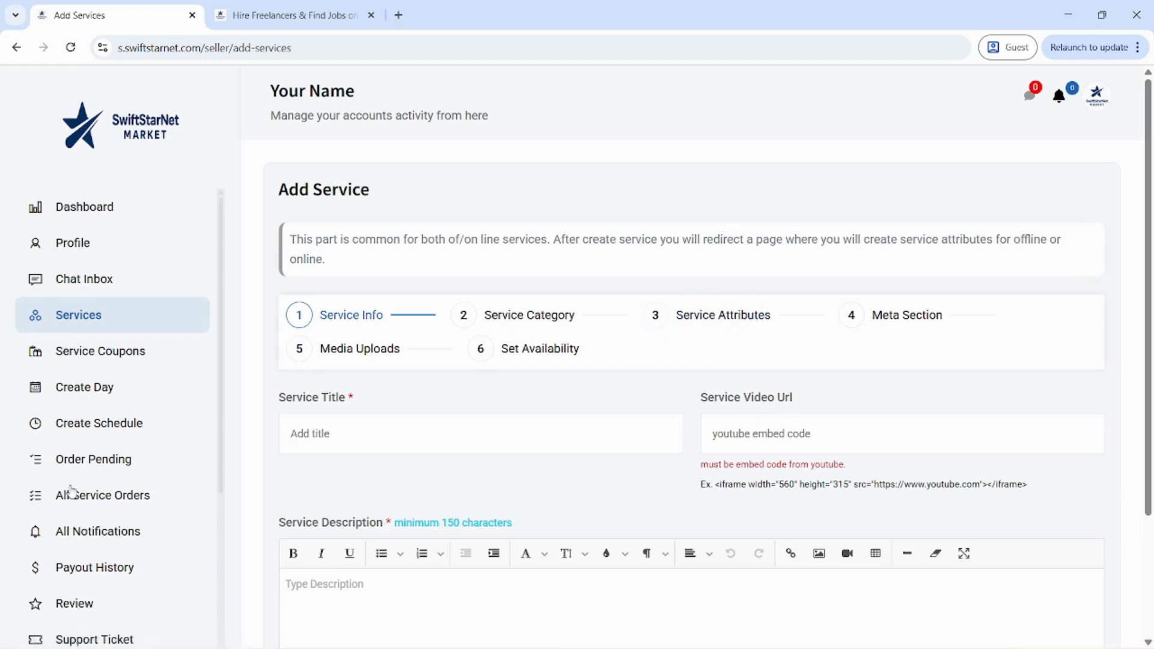
pyautogui.scroll(-4, 90, 511)
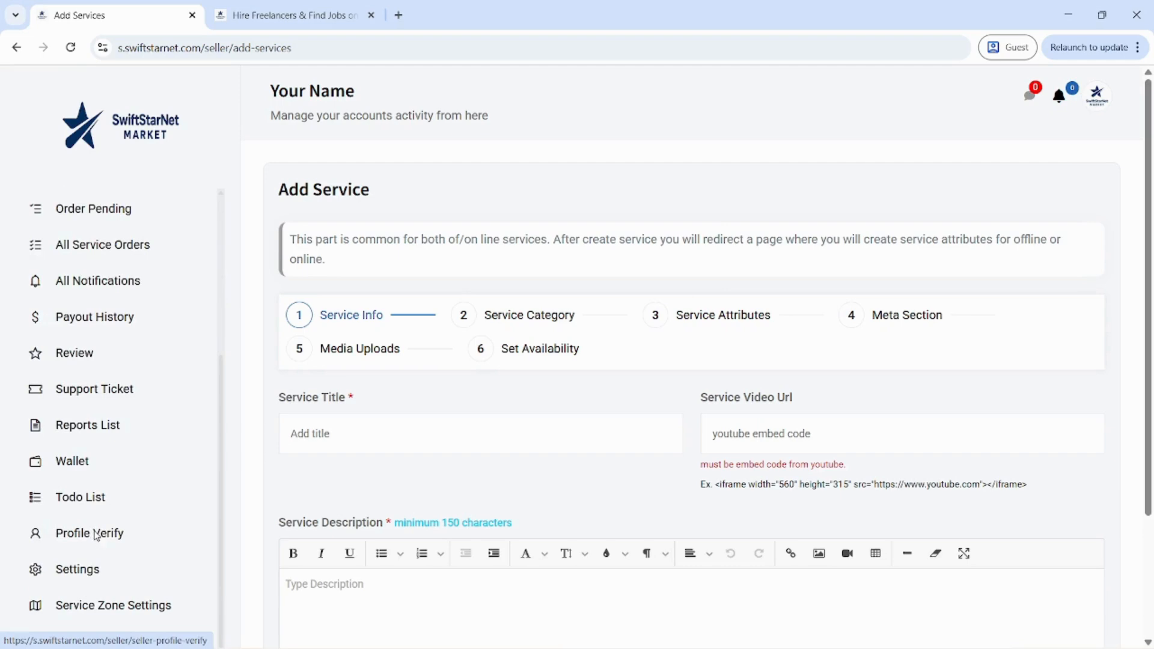
pyautogui.click(96, 535)
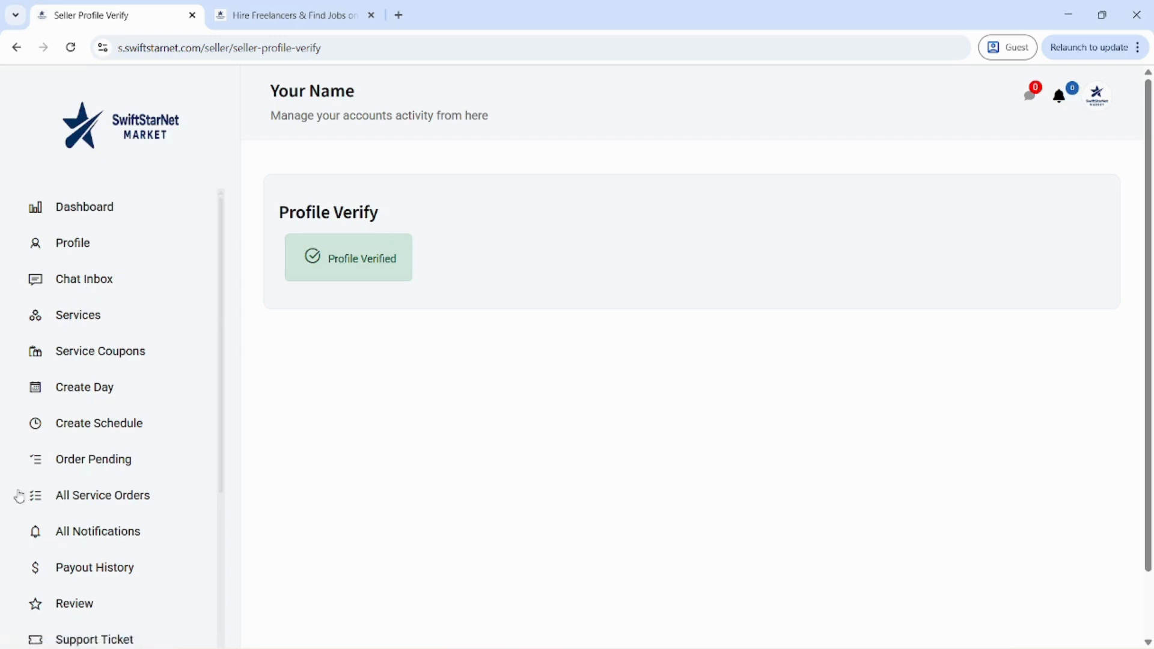
pyautogui.click(78, 317)
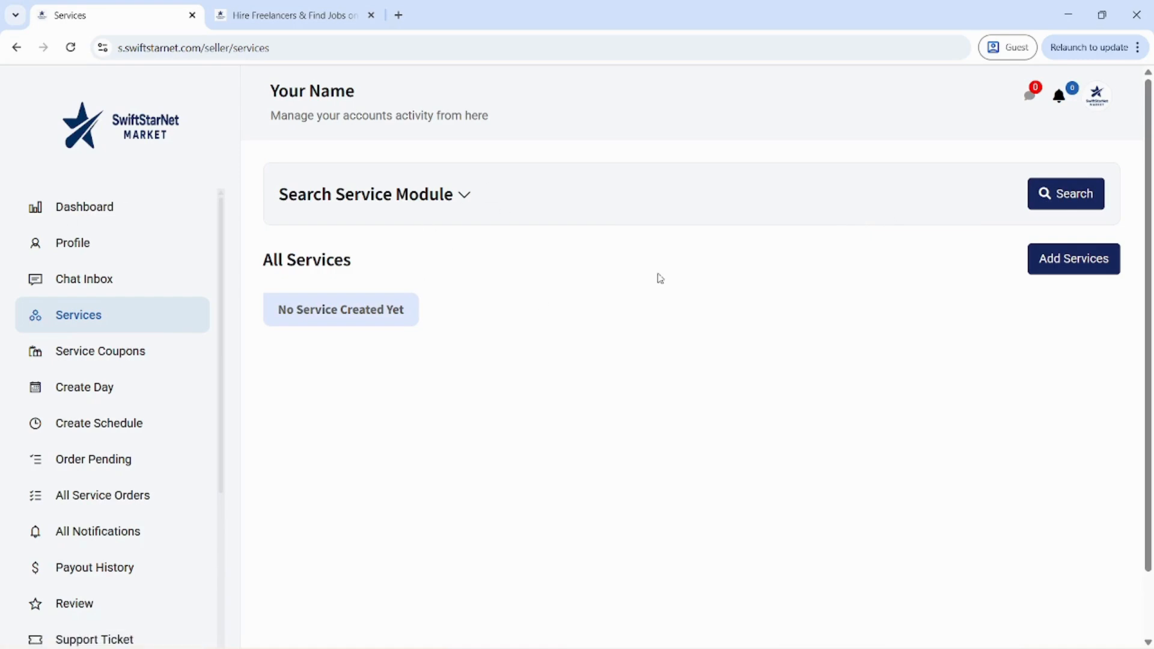
# Enter 'Nail art' as the new service title, select it, and open a blank tab.
pyautogui.click(1070, 268)
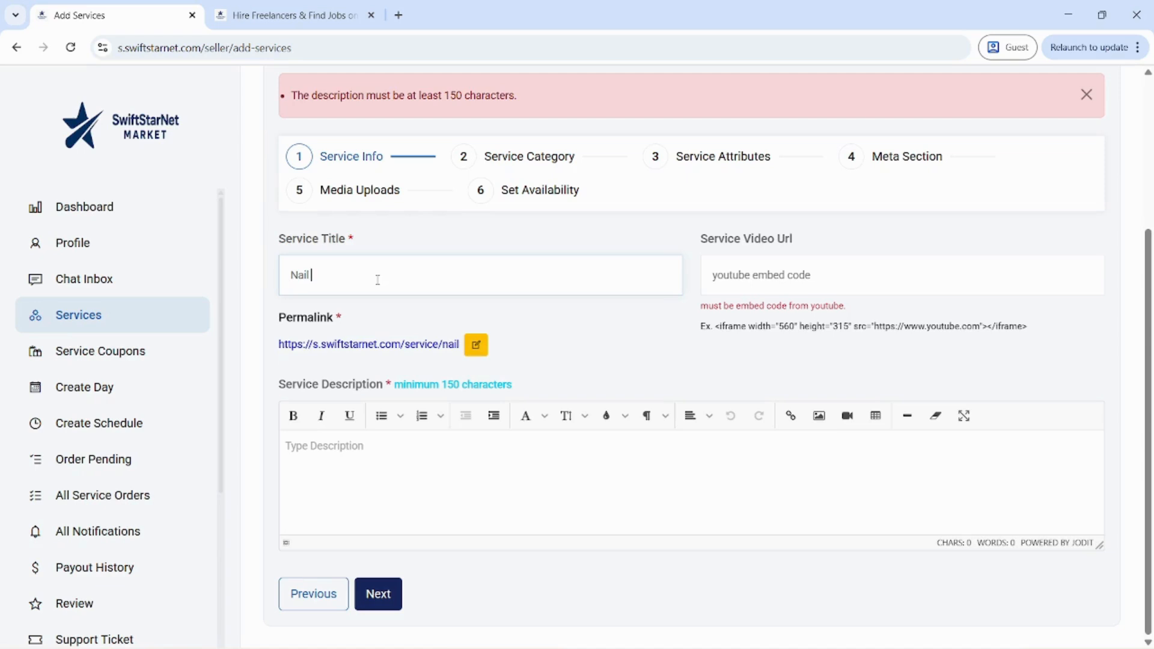
pyautogui.write('art')
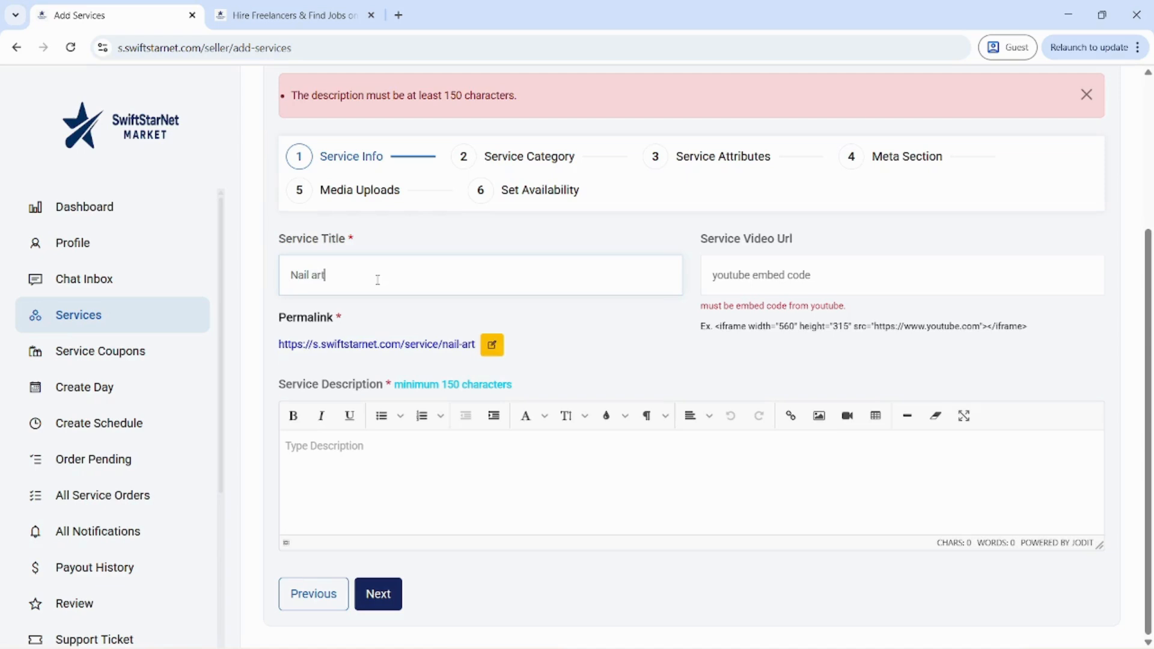
pyautogui.press('Tab')
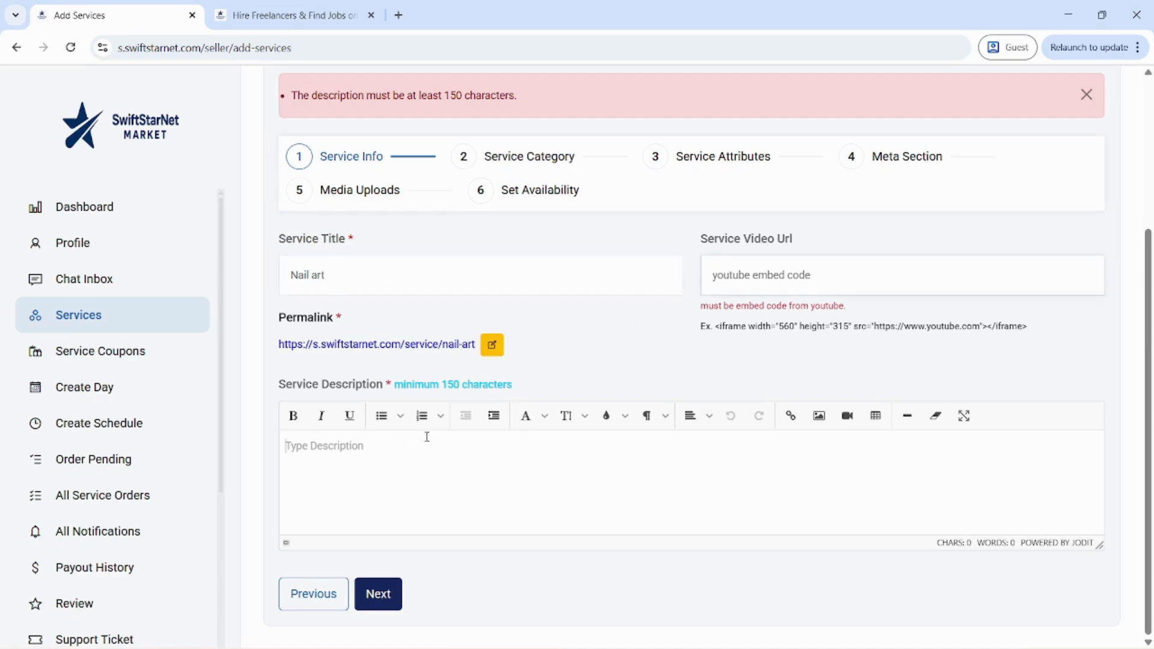
pyautogui.moveTo(354, 289); pyautogui.dragTo(160, 265)
pyautogui.hotkey('ctrl', 'c')
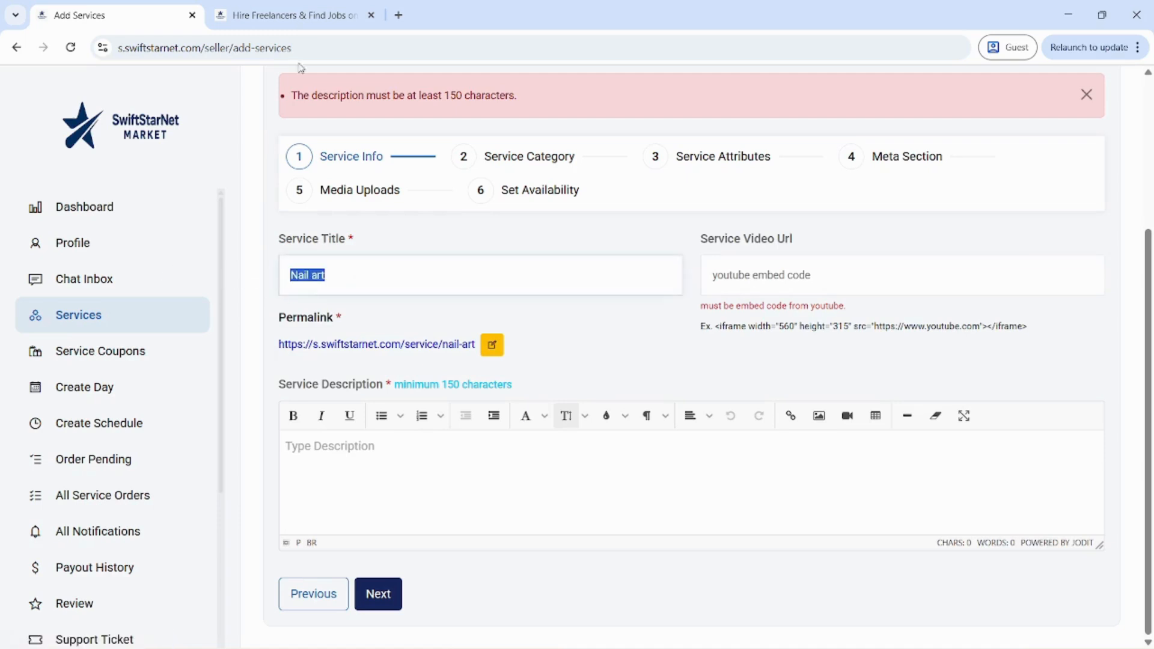
pyautogui.click(399, 15)
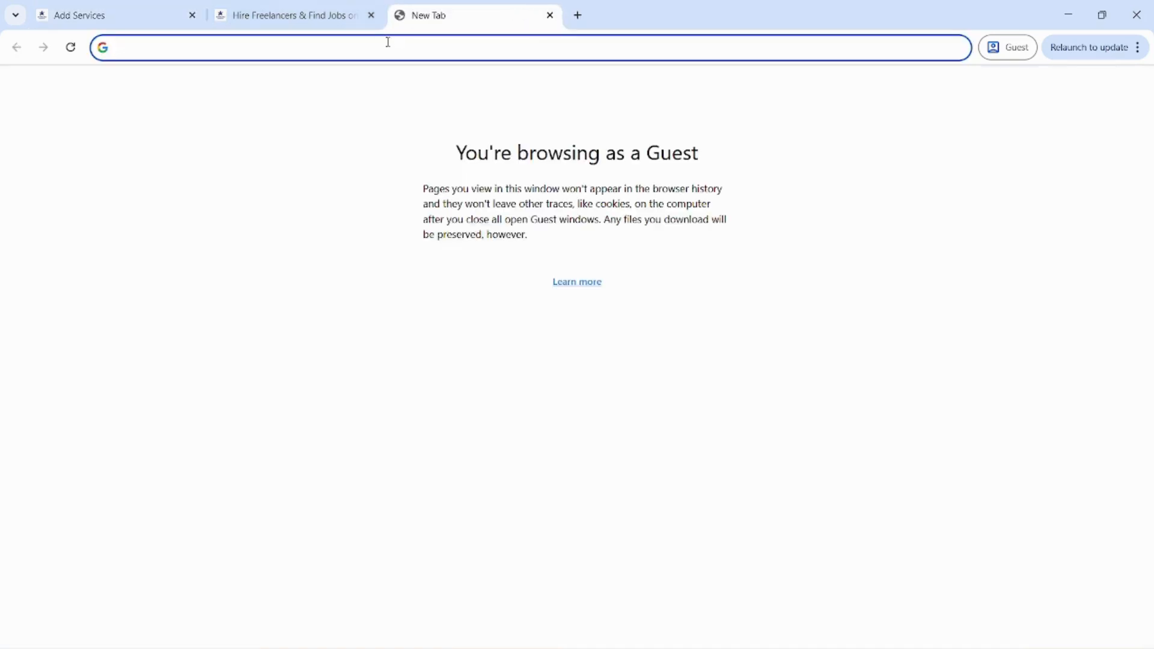
# Search Google for 'Nail art' from the new tab's address bar.
pyautogui.hotkey('ctrl', 'v')
pyautogui.press('Return')
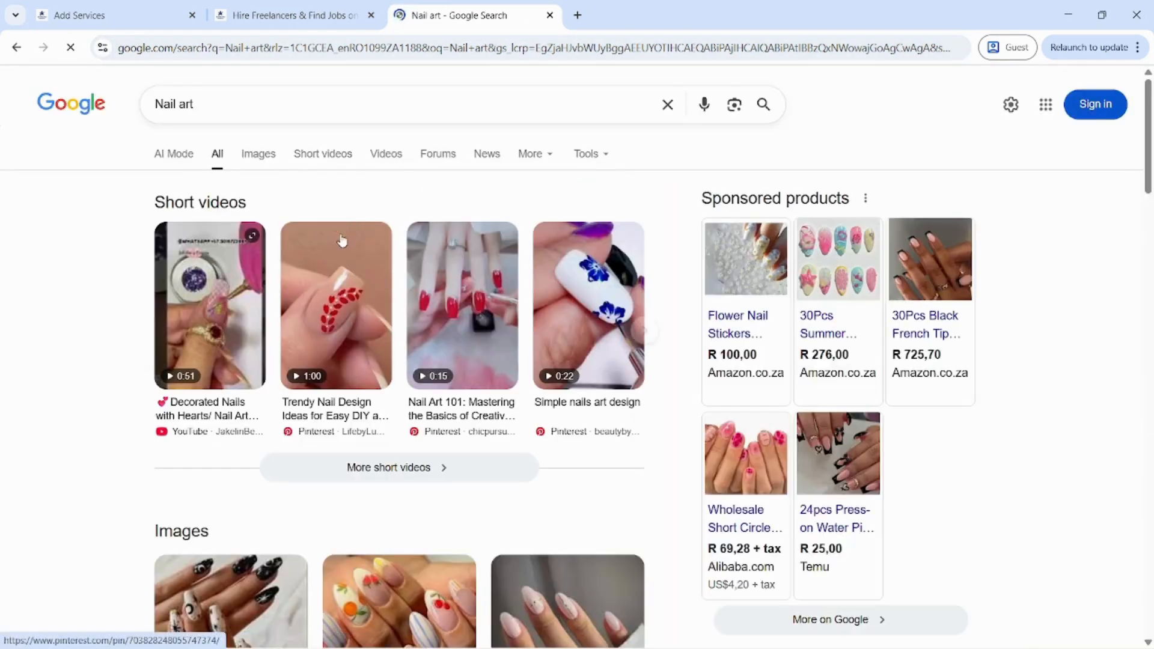
pyautogui.scroll(-9, 342, 241)
pyautogui.scroll(5, 343, 277)
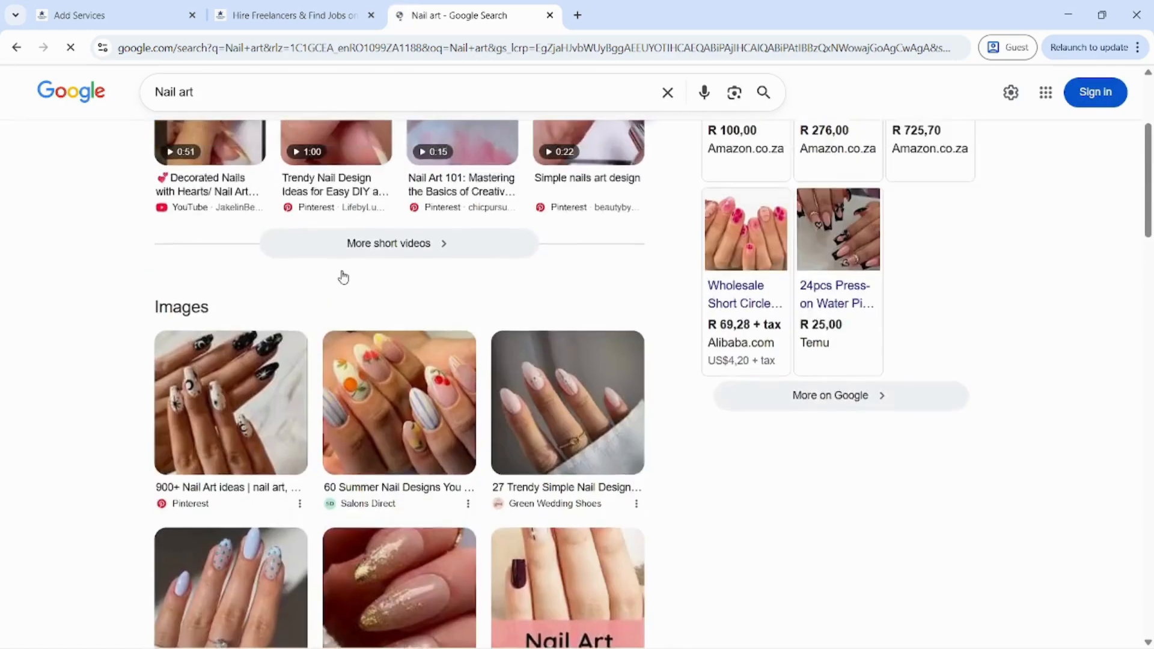
pyautogui.scroll(-15, 363, 394)
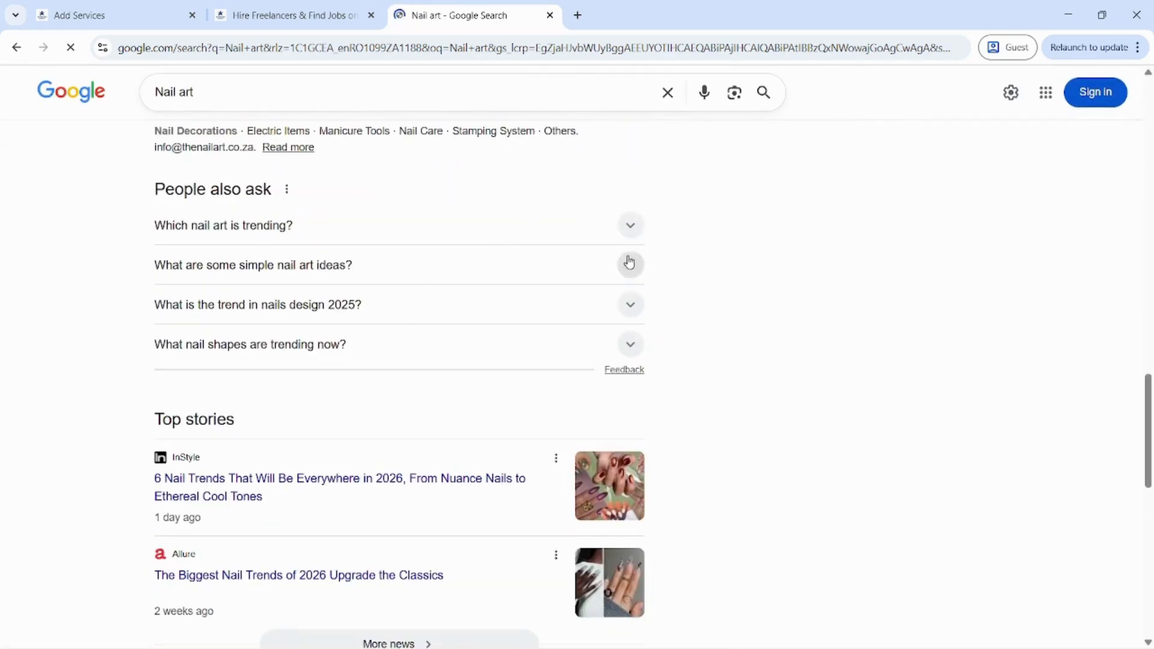
# Copy the 'Which nail art is trending?' paragraph and return to the Add Services form.
pyautogui.click(630, 226)
pyautogui.moveTo(121, 279); pyautogui.dragTo(176, 388)
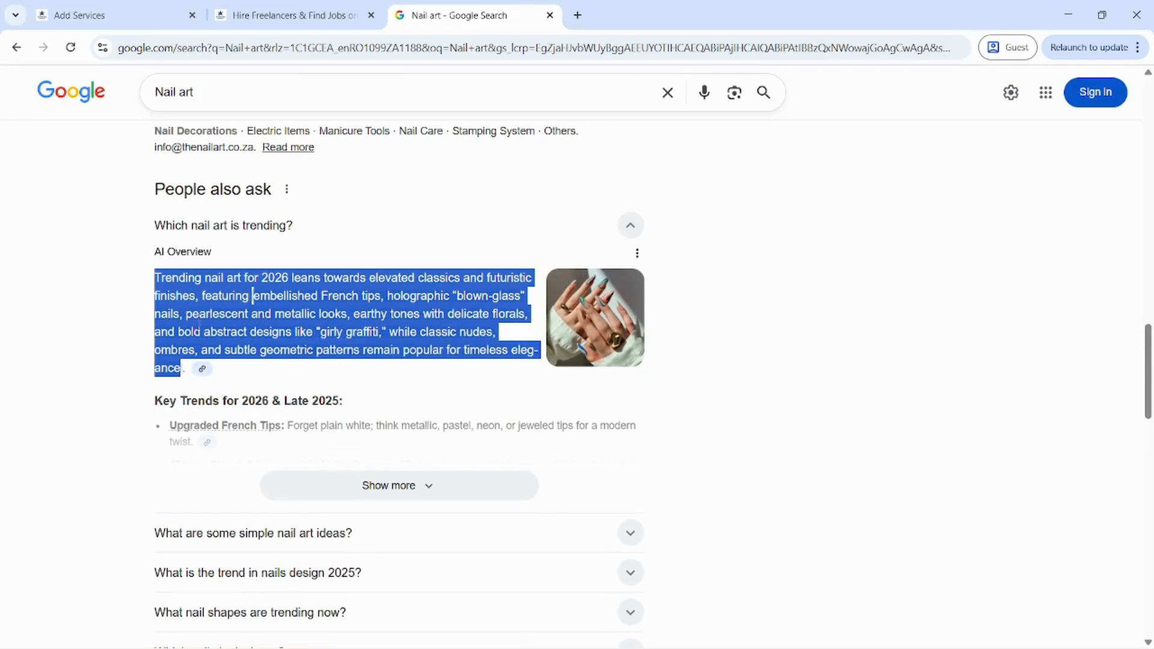
pyautogui.rightClick(273, 310)
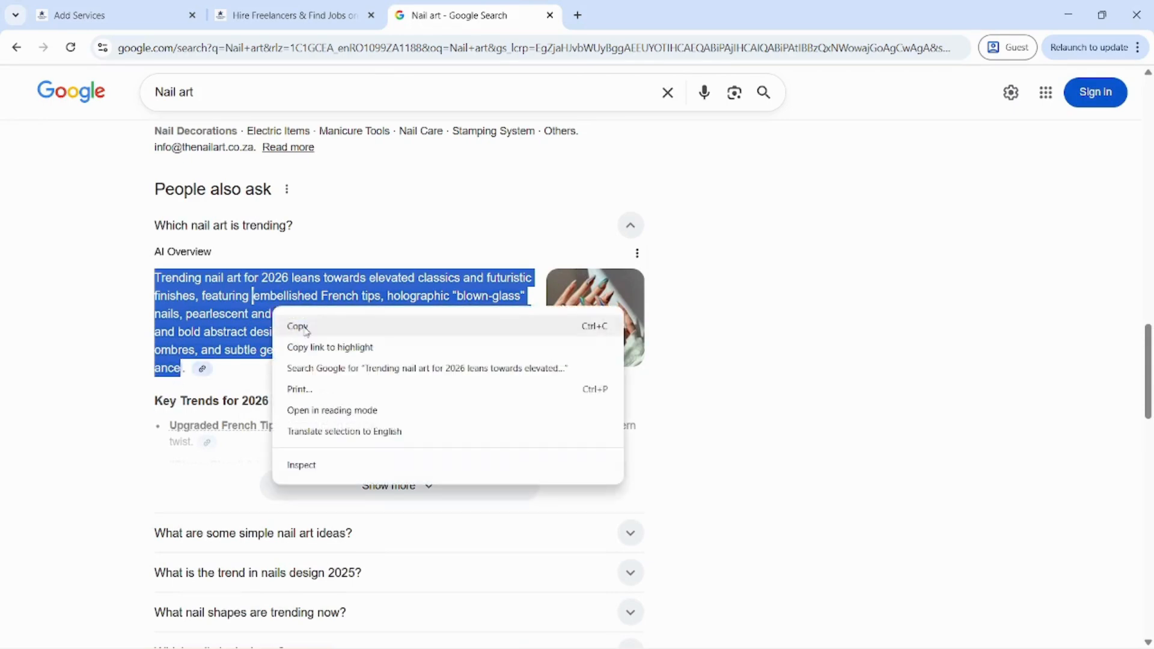
pyautogui.click(295, 327)
pyautogui.click(289, 15)
pyautogui.click(99, 16)
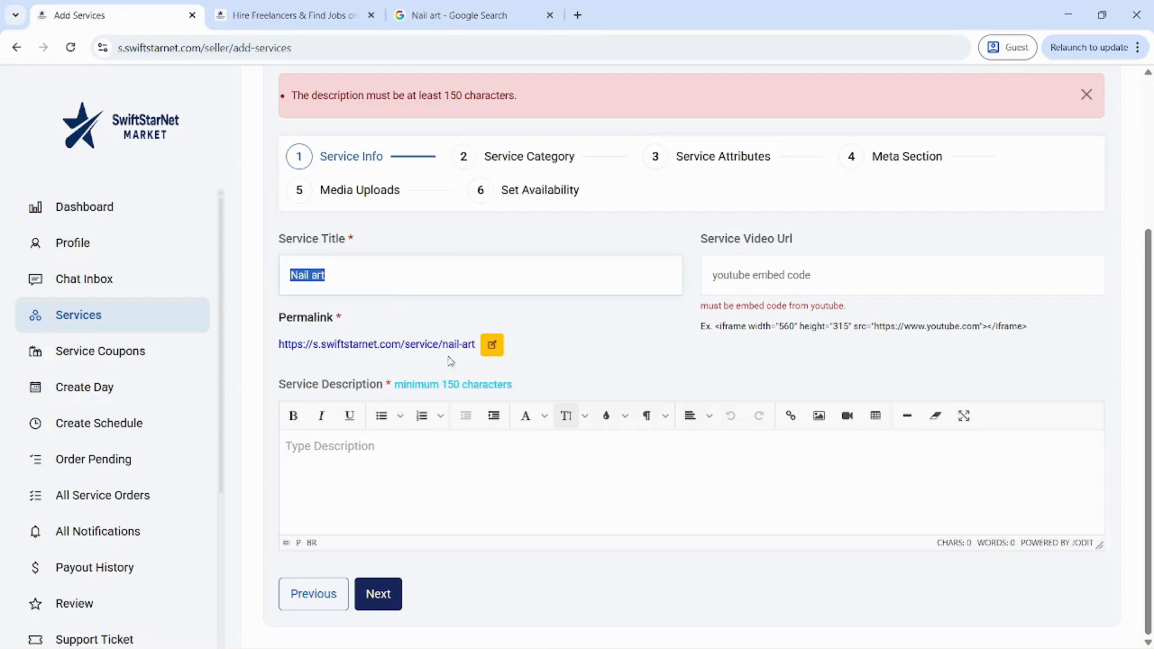
# Paste the copied nail-trends paragraph as the service description.
pyautogui.click(345, 483)
pyautogui.hotkey('ctrl', 'v')
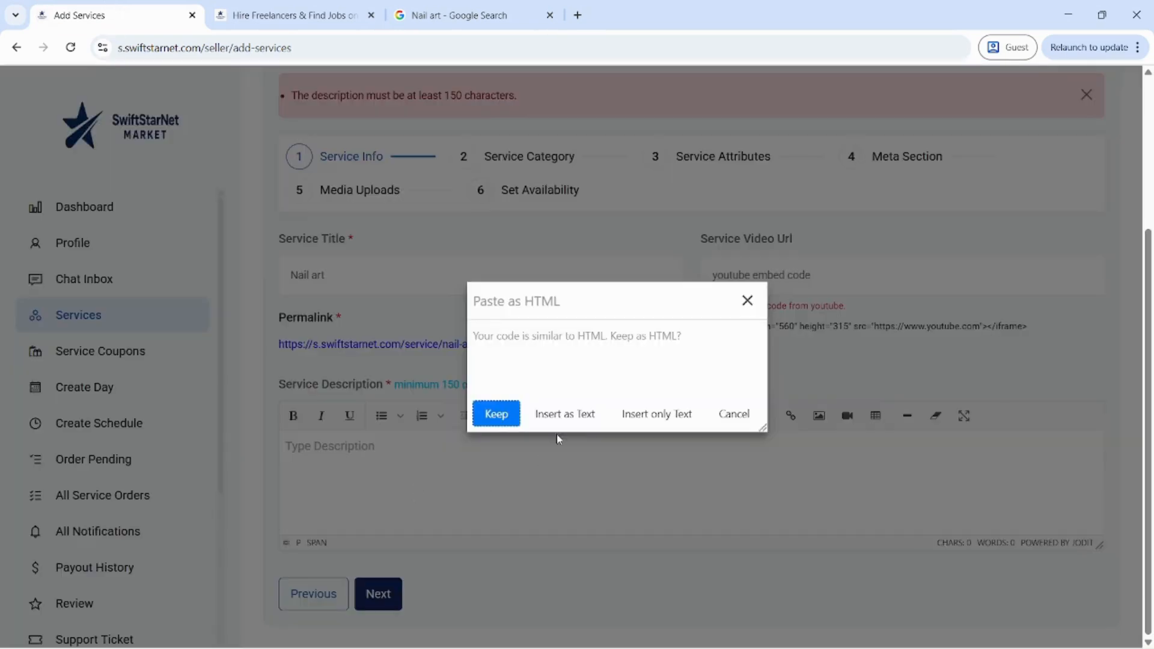
pyautogui.click(747, 301)
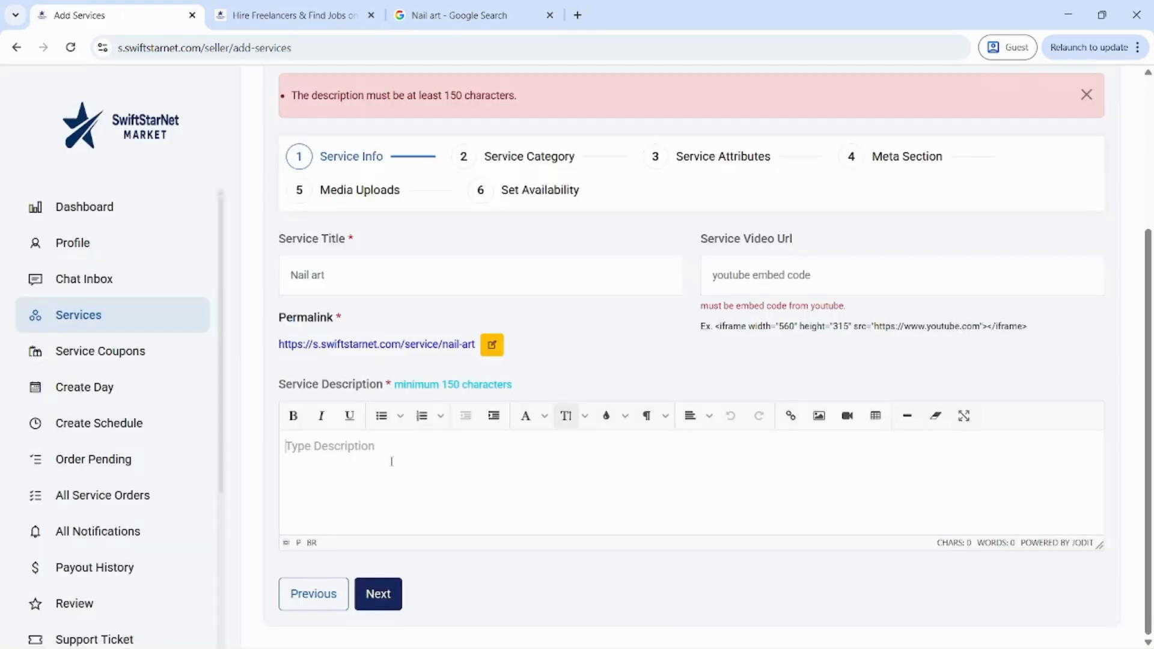
pyautogui.hotkey('ctrl', 'v')
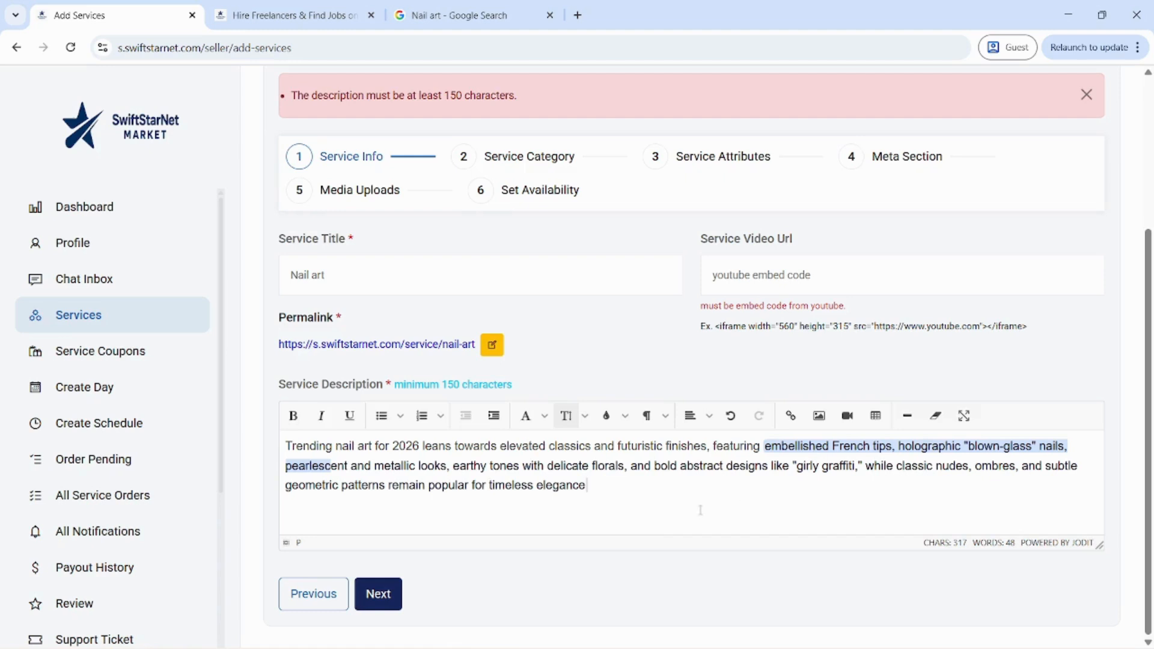
# Choose Salon as the main category and advance to Service Attributes.
pyautogui.click(376, 597)
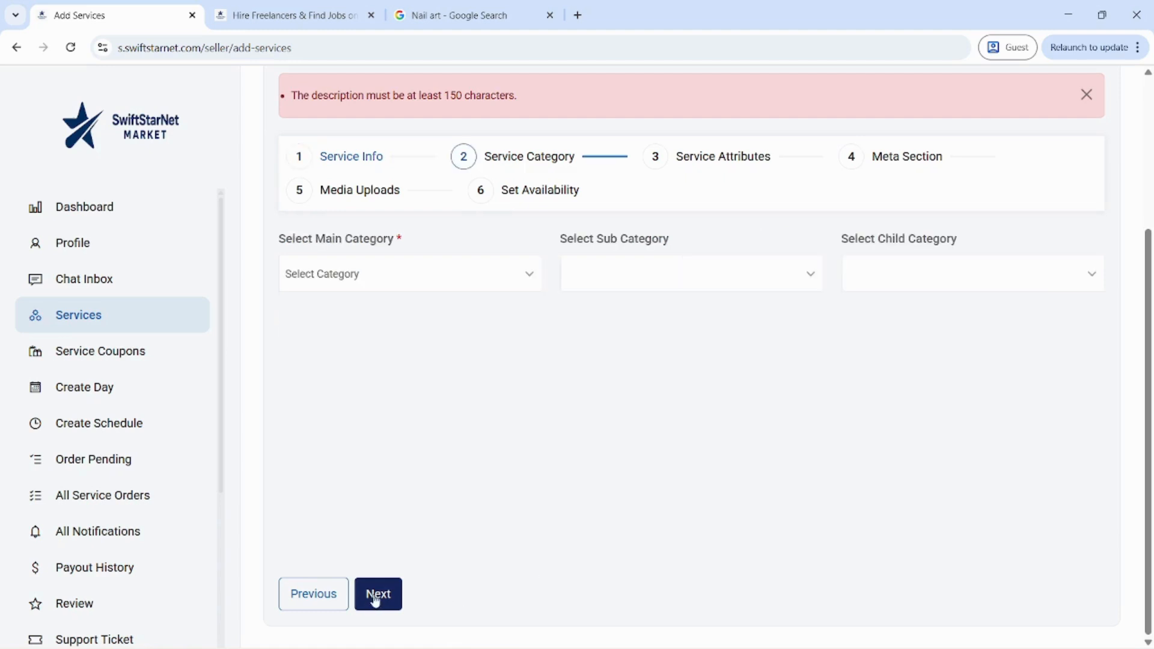
pyautogui.click(505, 279)
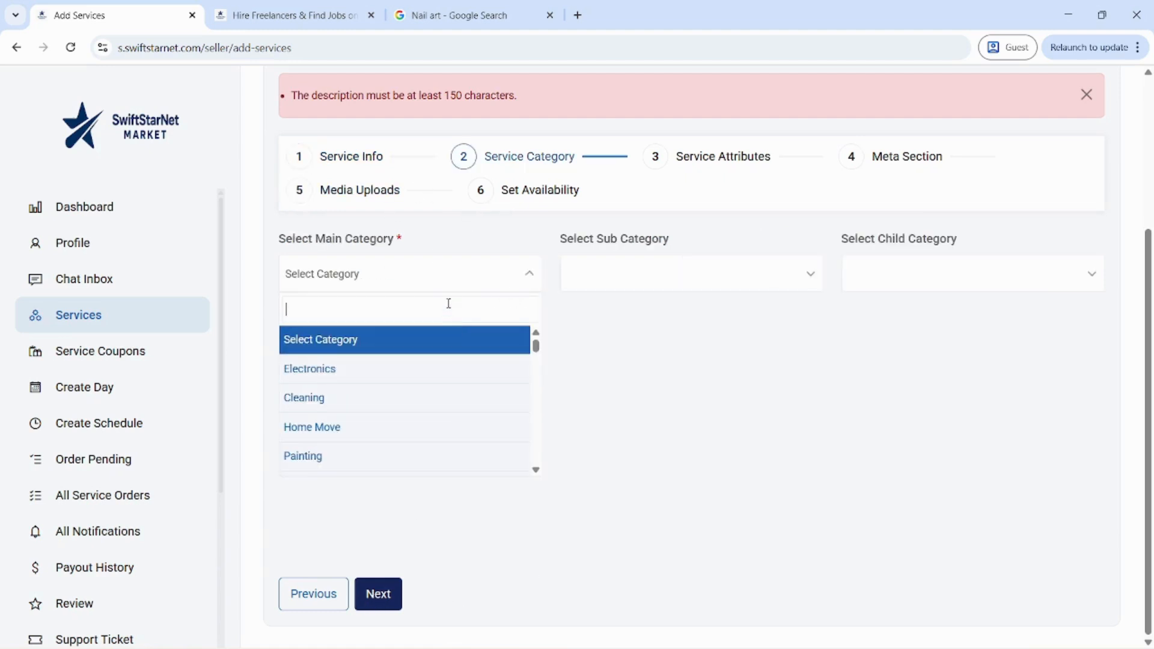
pyautogui.write('sa')
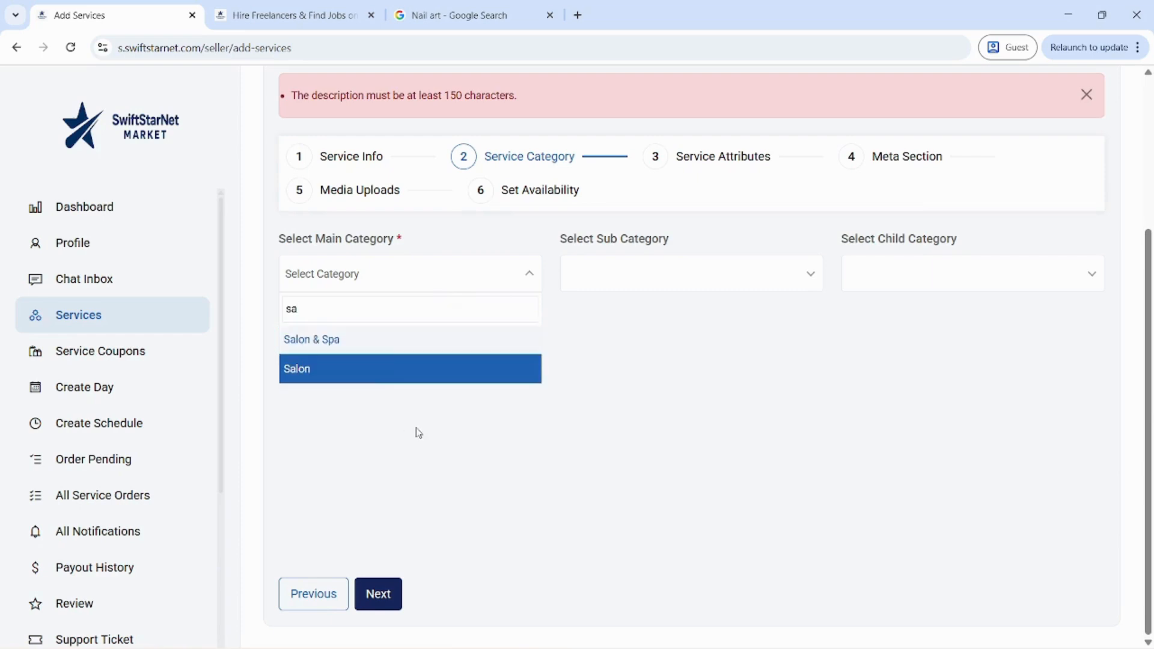
pyautogui.click(389, 367)
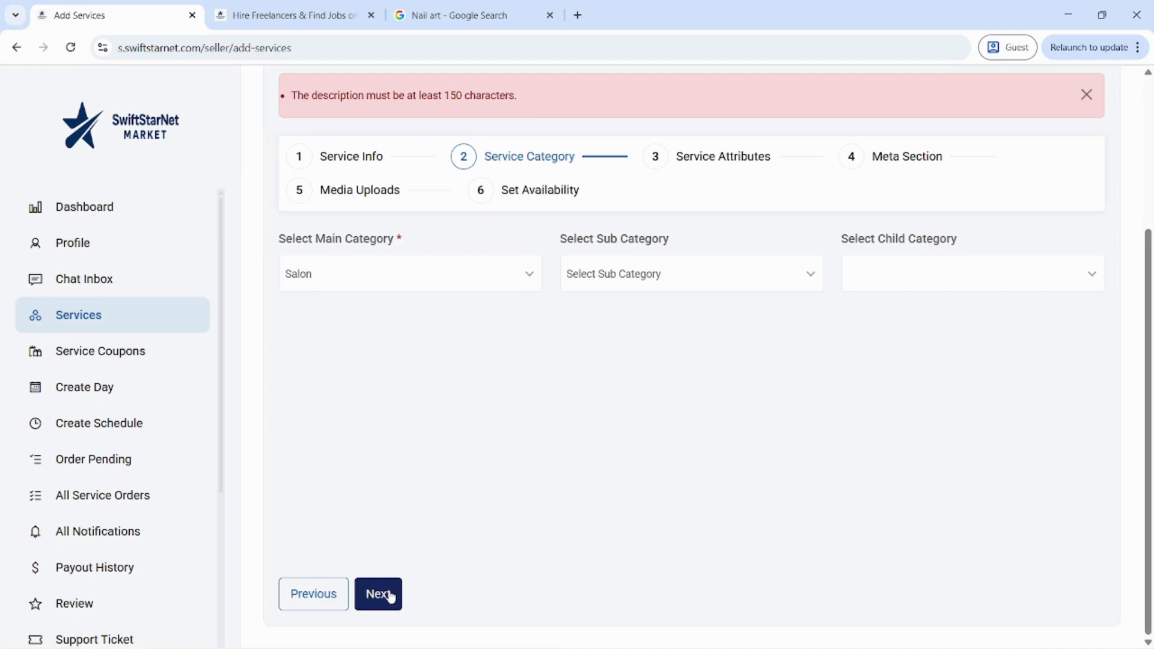
pyautogui.click(393, 595)
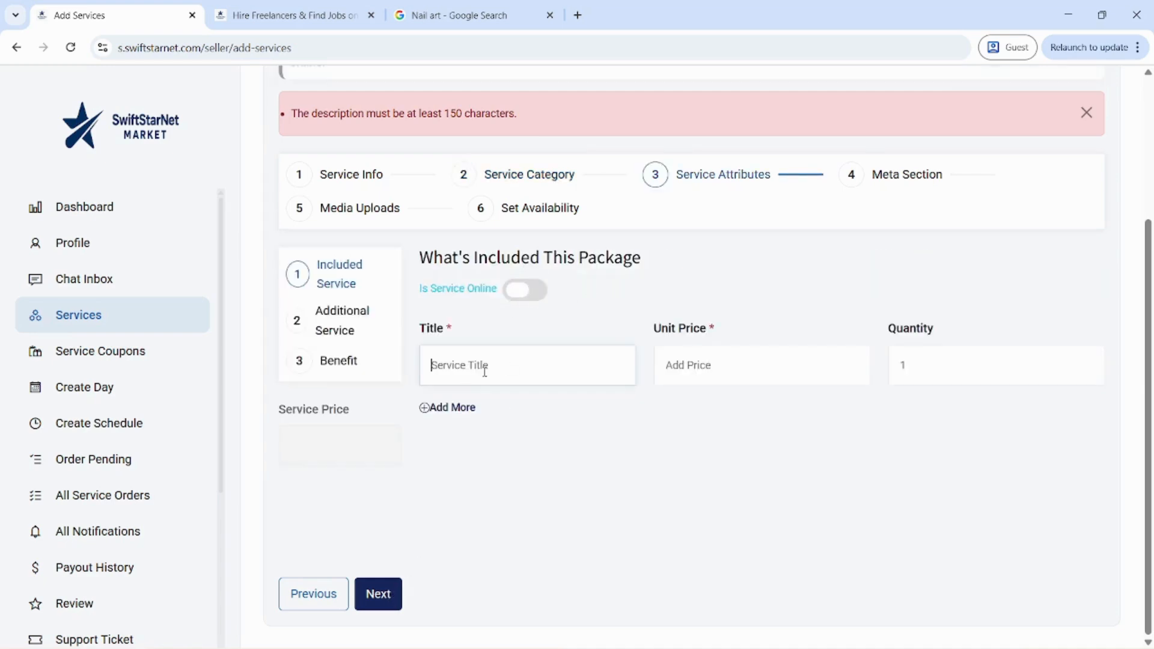
# Title the first included item 'French Tips' and price it at 250.
pyautogui.press('BackSpace')
pyautogui.write('Frebch Tips')
pyautogui.rightClick(446, 365)
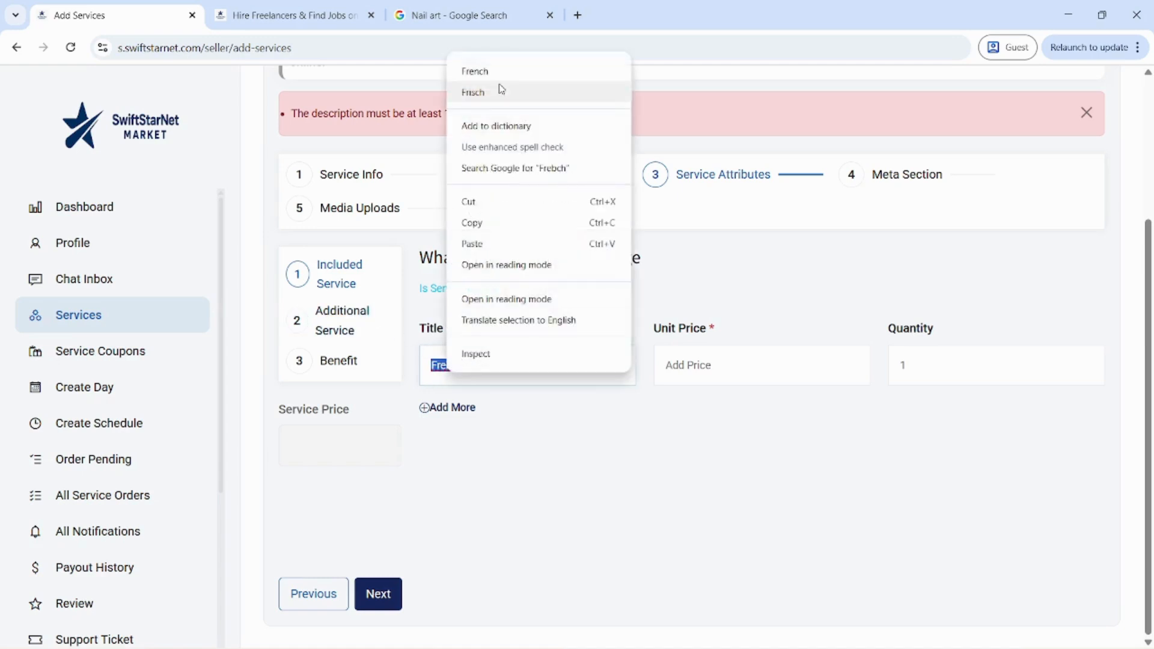
pyautogui.click(521, 91)
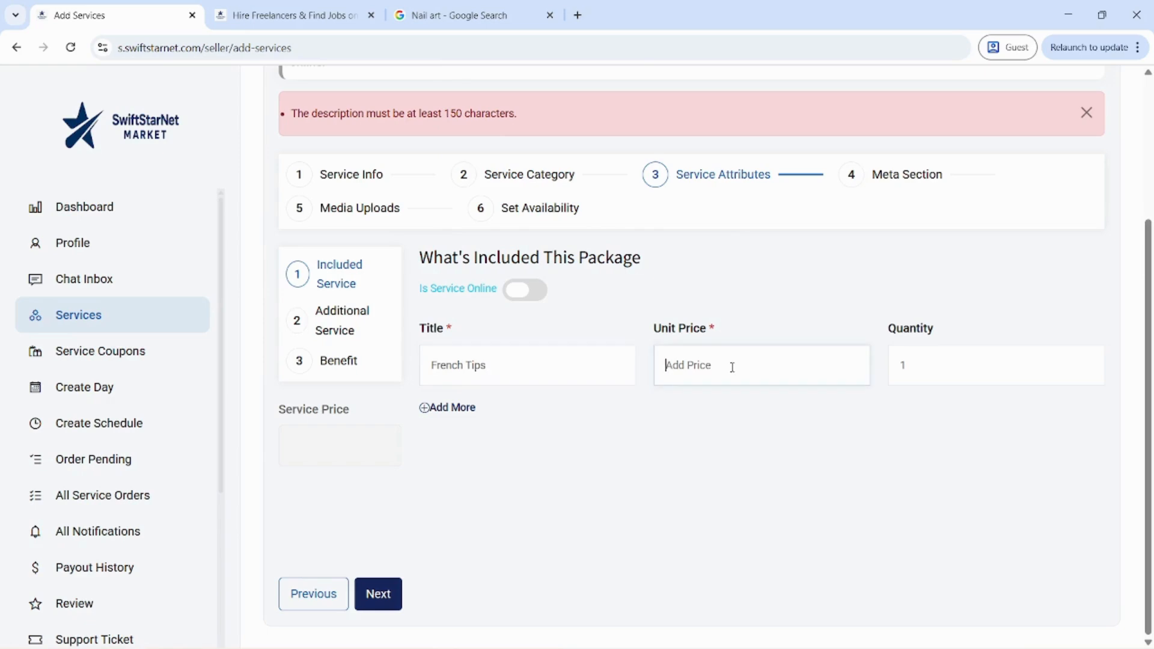
pyautogui.write('250')
# Add a second included item, Gel Nails, priced at 150.
pyautogui.click(448, 407)
pyautogui.click(481, 440)
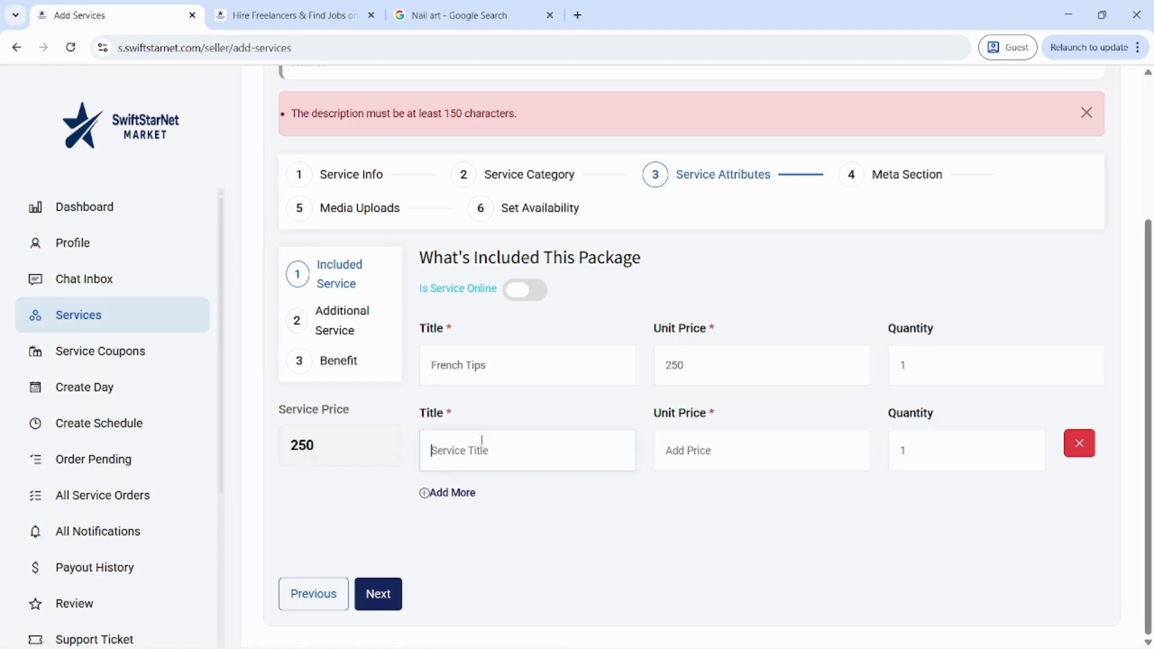
pyautogui.write('Gel Nails')
pyautogui.click(710, 433)
pyautogui.write('5')
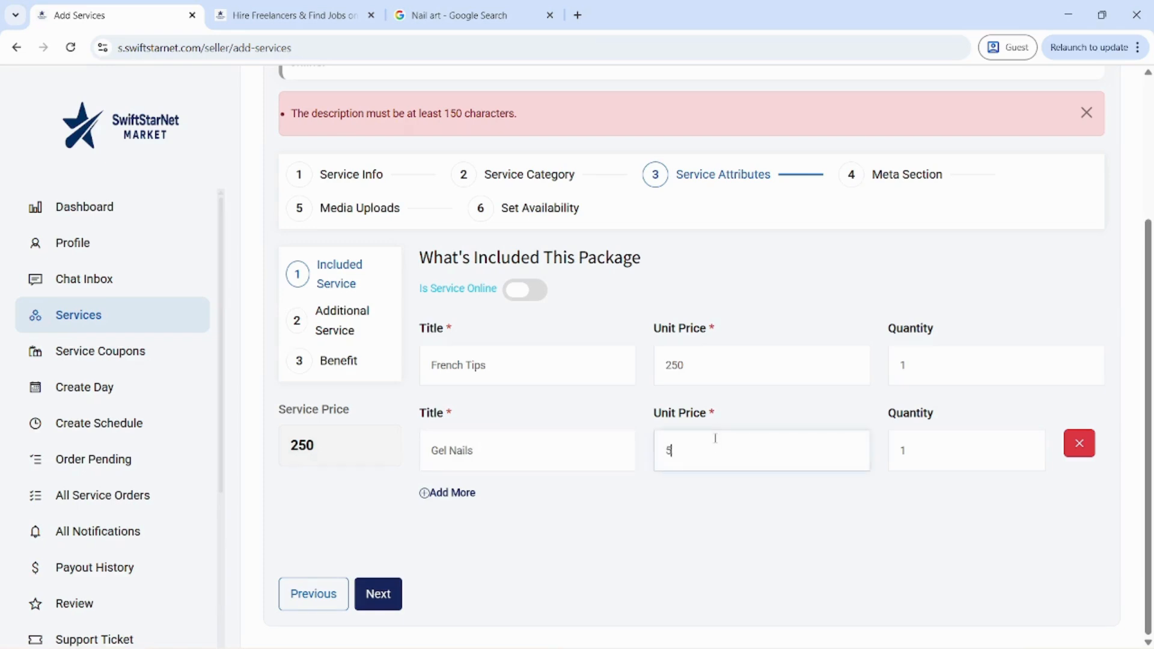
pyautogui.press('BackSpace')
pyautogui.write('1')
pyautogui.press('BackSpace')
pyautogui.write('150')
# Add a third item, Glitter Special, at 350 and move on to the meta section.
pyautogui.click(455, 493)
pyautogui.click(495, 535)
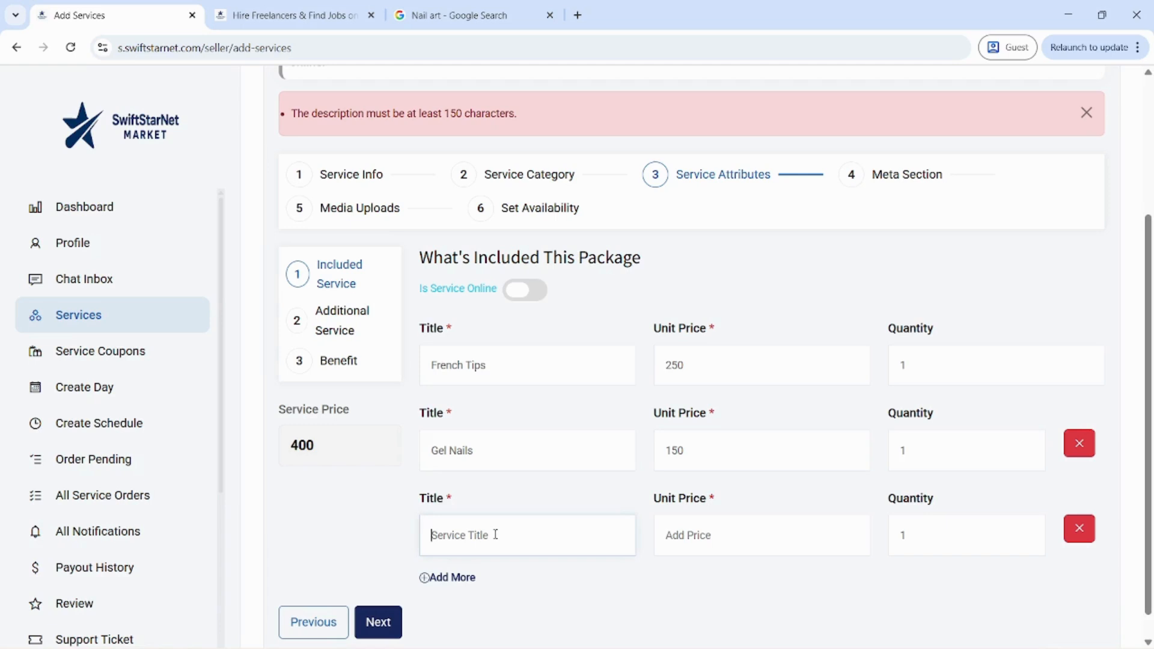
pyautogui.write('H')
pyautogui.write('litter')
pyautogui.press('BackSpace')
pyautogui.press('BackSpace')
pyautogui.press('BackSpace')
pyautogui.press('BackSpace')
pyautogui.press('BackSpace')
pyautogui.press('BackSpace')
pyautogui.press('BackSpace')
pyautogui.press('BackSpace')
pyautogui.write('Glittert Special')
pyautogui.click(677, 535)
pyautogui.write('350')
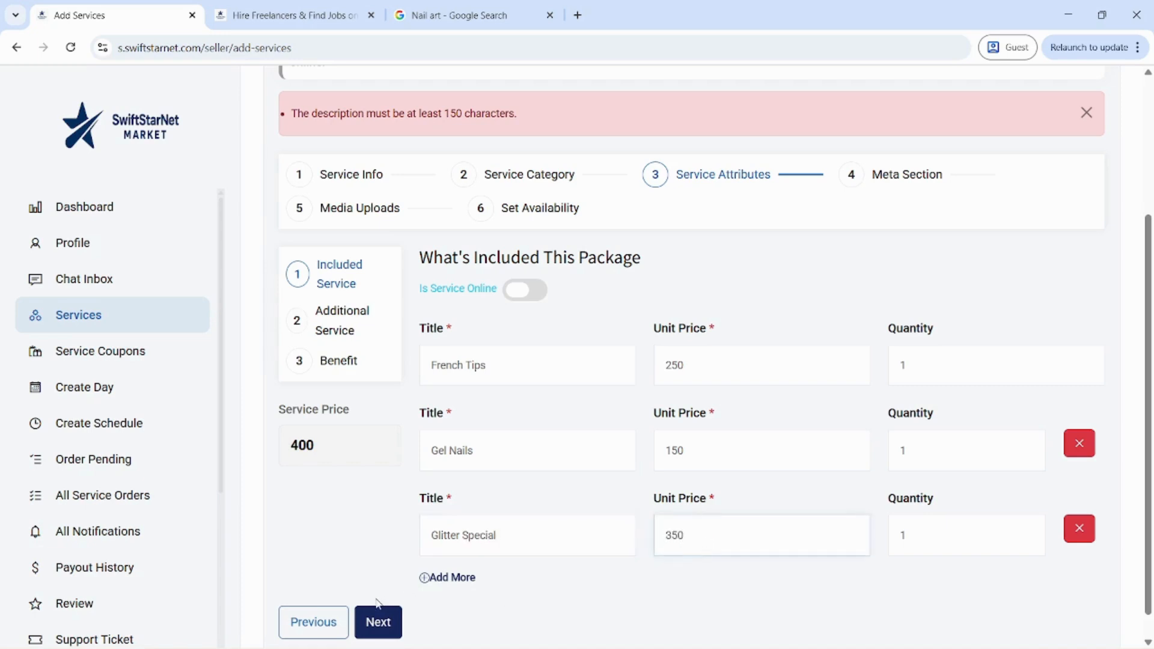
pyautogui.click(374, 621)
pyautogui.click(498, 347)
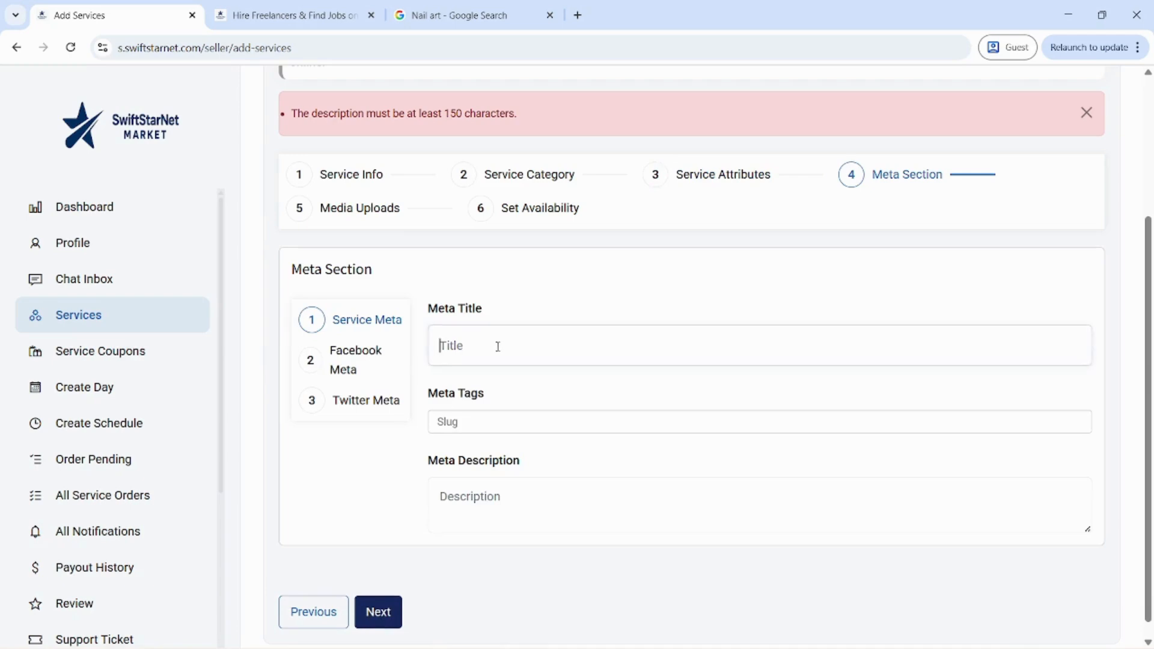
# Enter the meta title 'Nail art in Bellville'.
pyautogui.write('N')
pyautogui.write('ail art ')
pyautogui.write(' an')
pyautogui.press('BackSpace')
pyautogui.press('BackSpace')
pyautogui.write('Bellville')
# Add tags nail, nail in bellville and gel nail, and paste the meta description.
pyautogui.click(480, 425)
pyautogui.write('na')
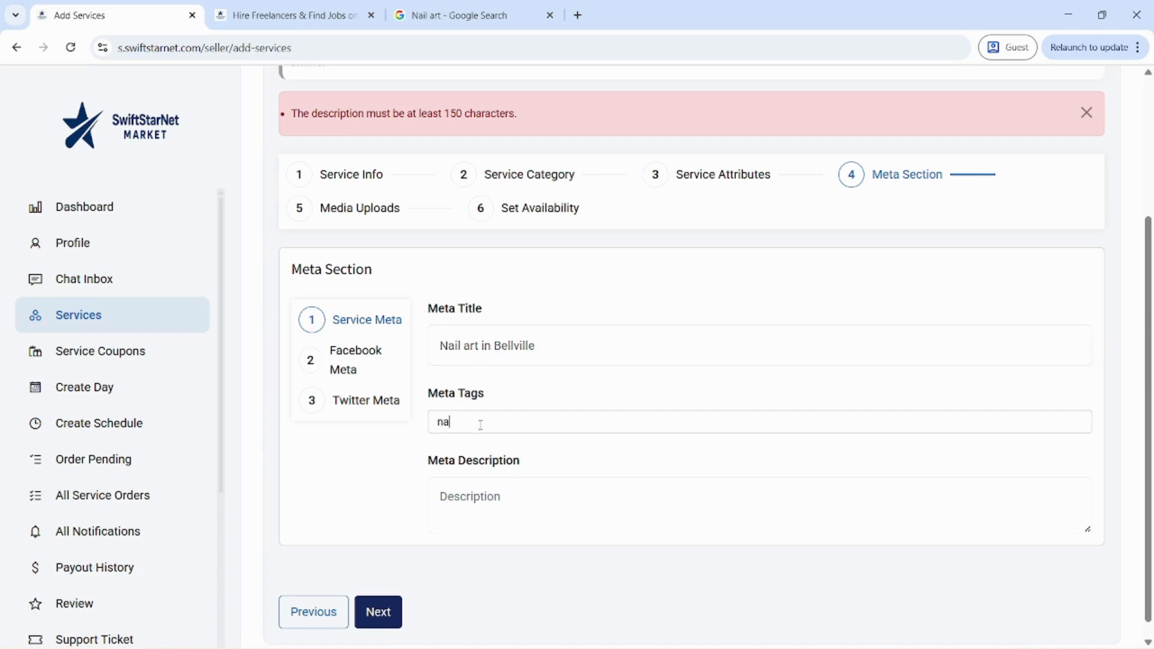
pyautogui.write('il')
pyautogui.press('Return')
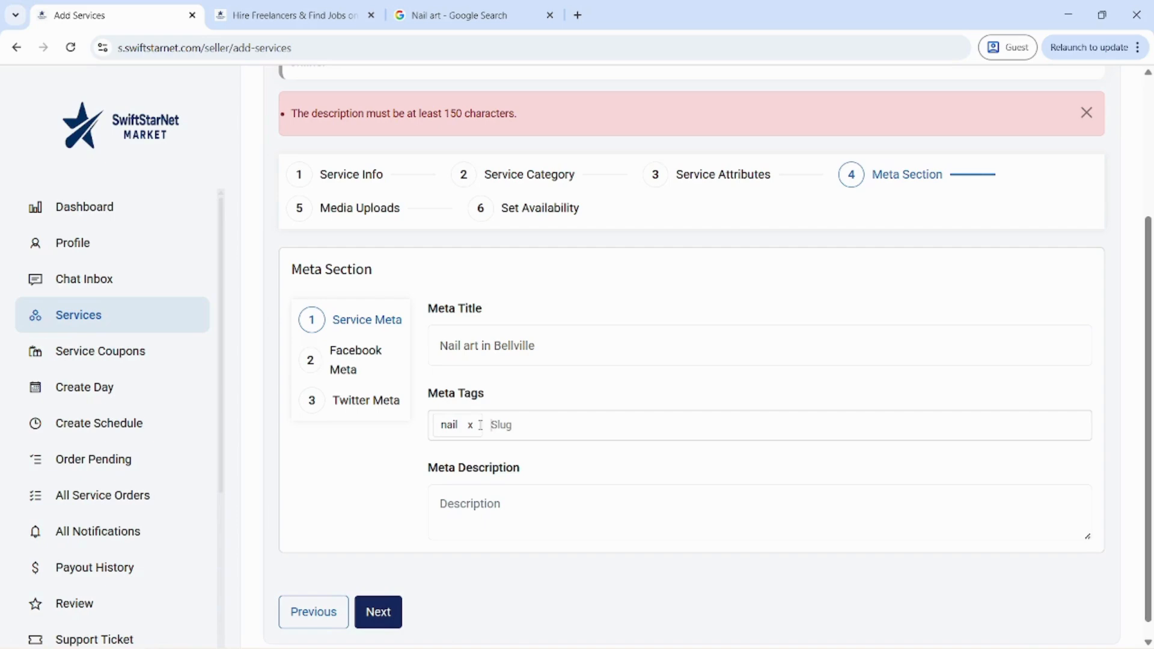
pyautogui.write('nail in bellville')
pyautogui.press('Return')
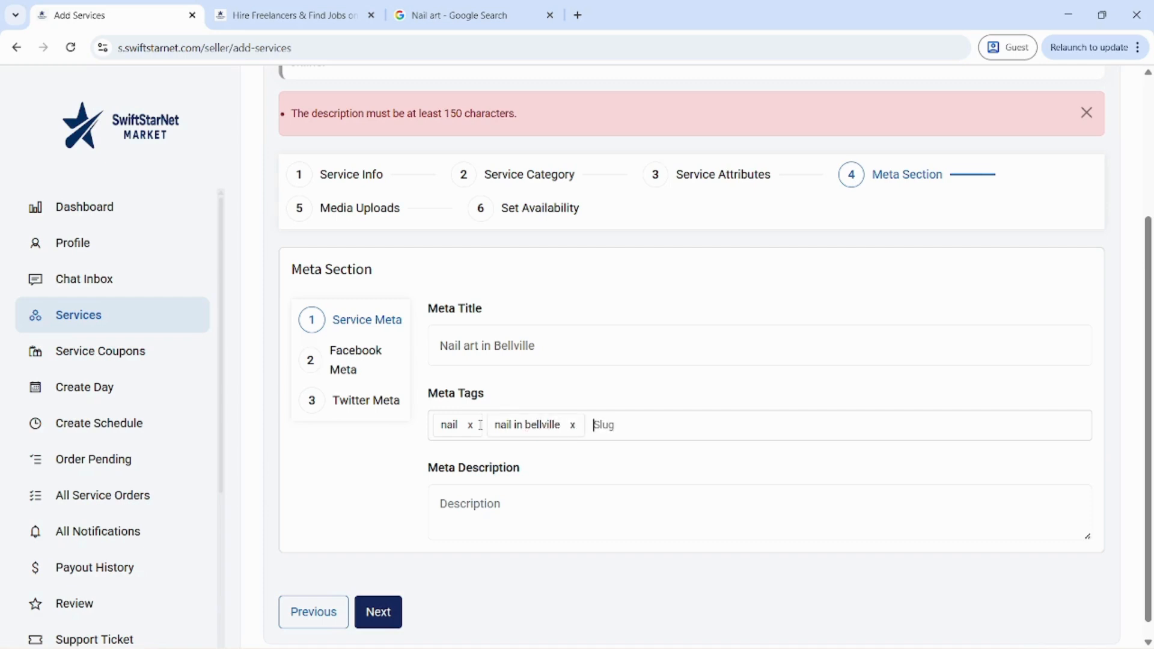
pyautogui.write('gel nail')
pyautogui.press('Return')
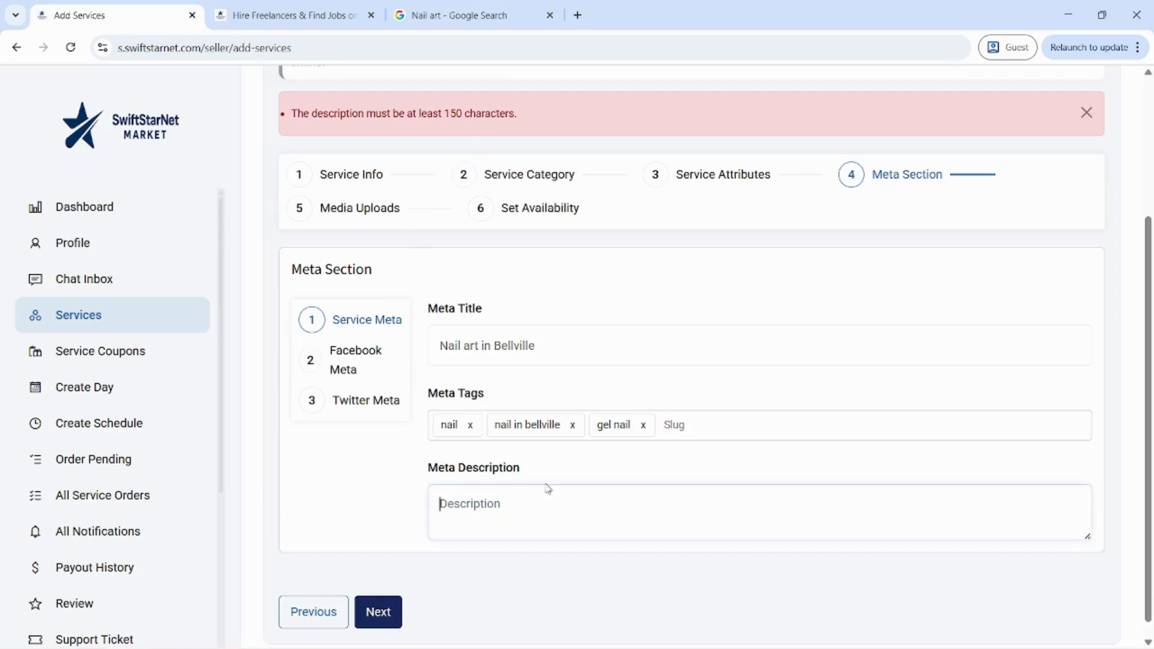
pyautogui.hotkey('ctrl', 'v')
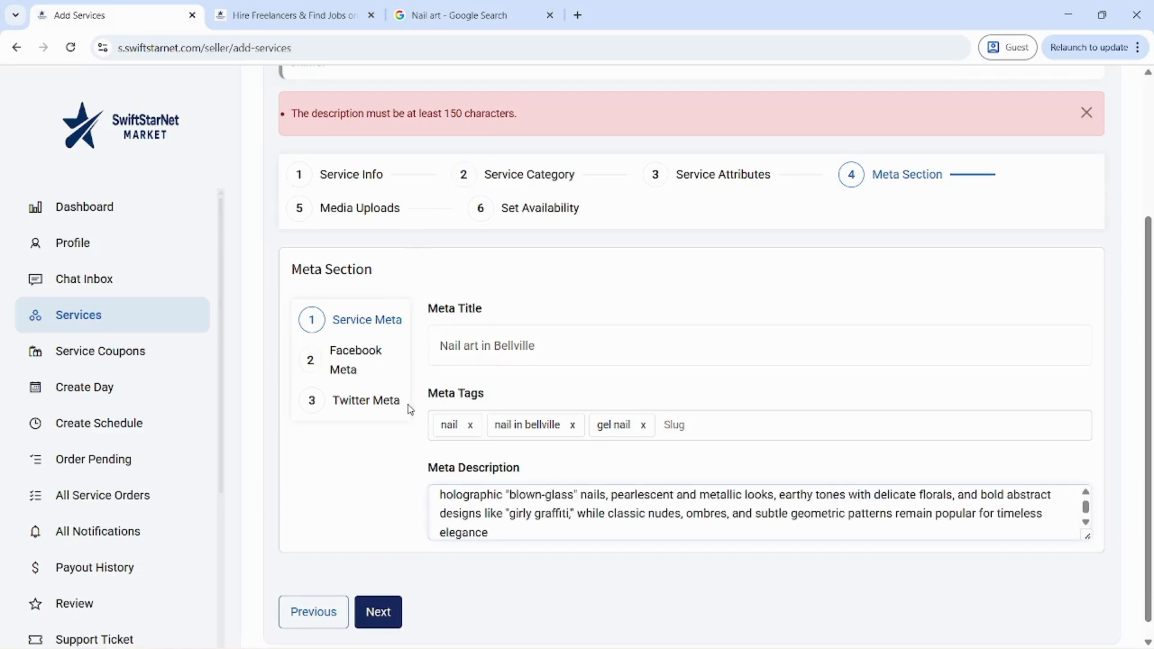
pyautogui.click(371, 616)
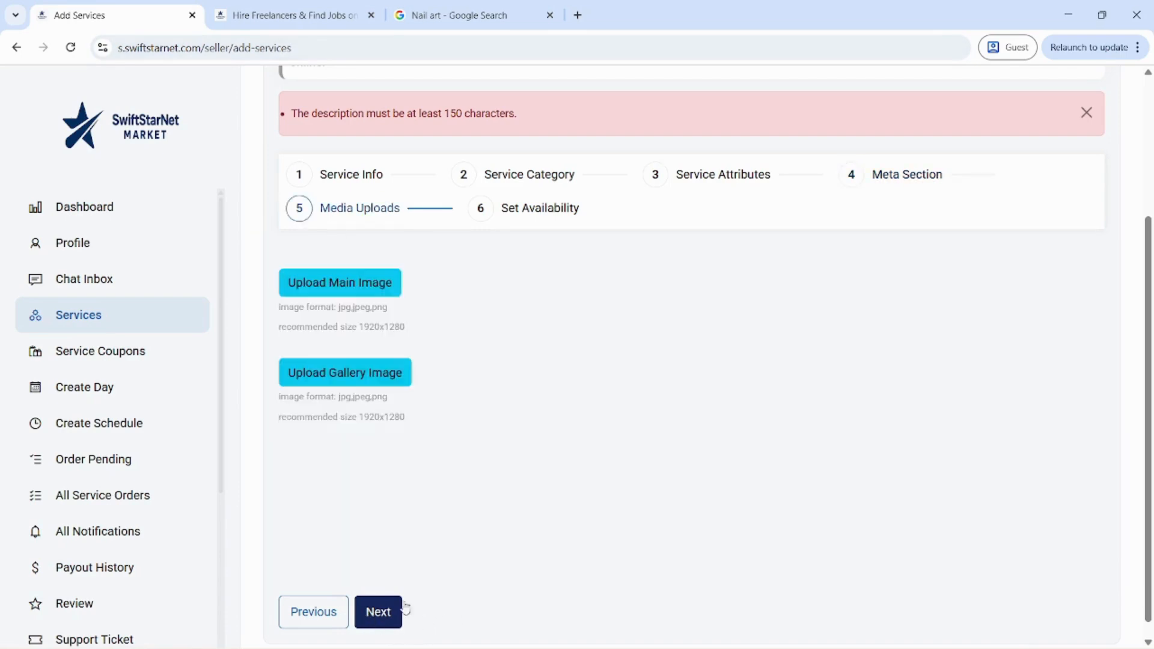
# Set the SwiftStarNet logo from the Media Library as the main image.
pyautogui.click(345, 280)
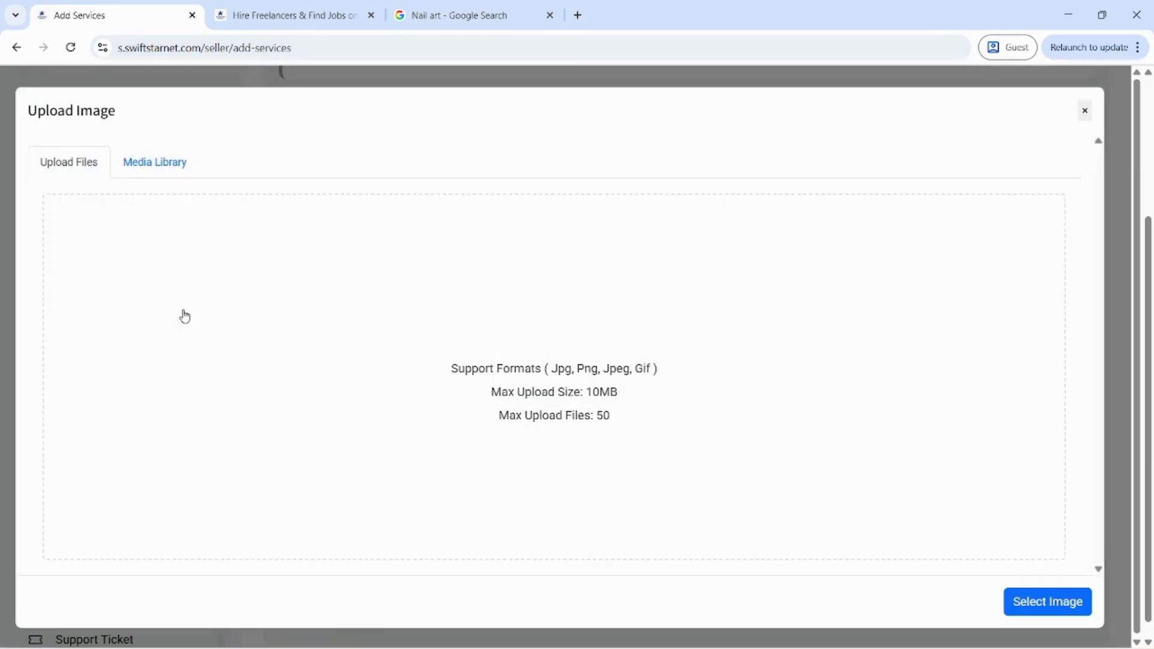
pyautogui.click(155, 157)
pyautogui.click(340, 255)
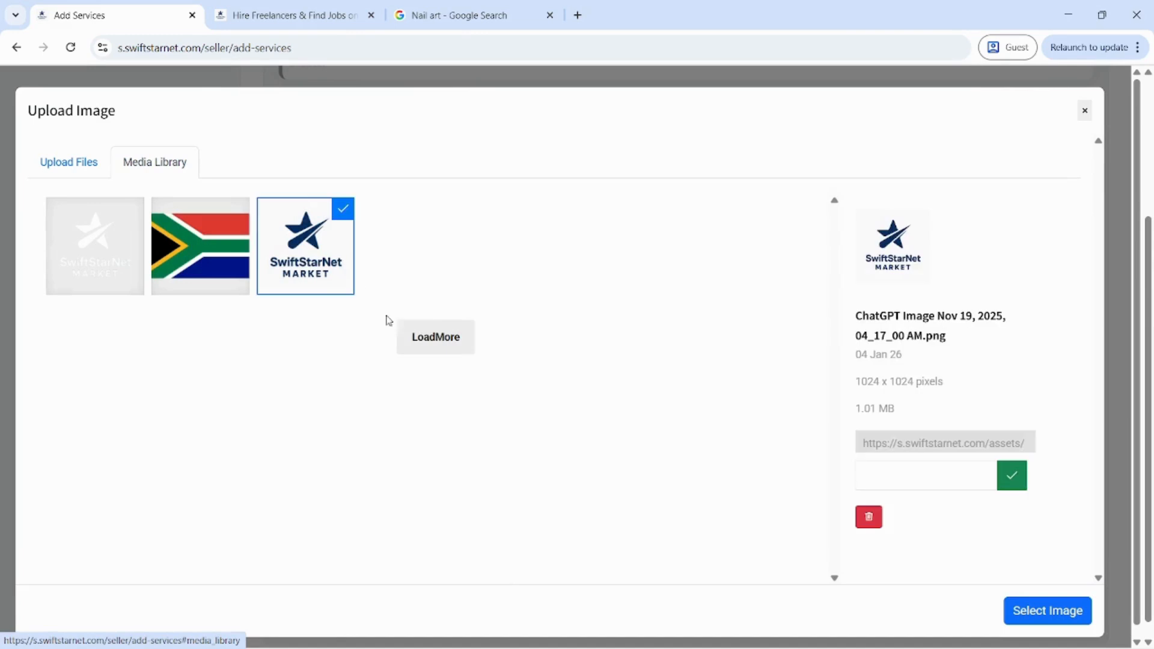
pyautogui.click(1029, 611)
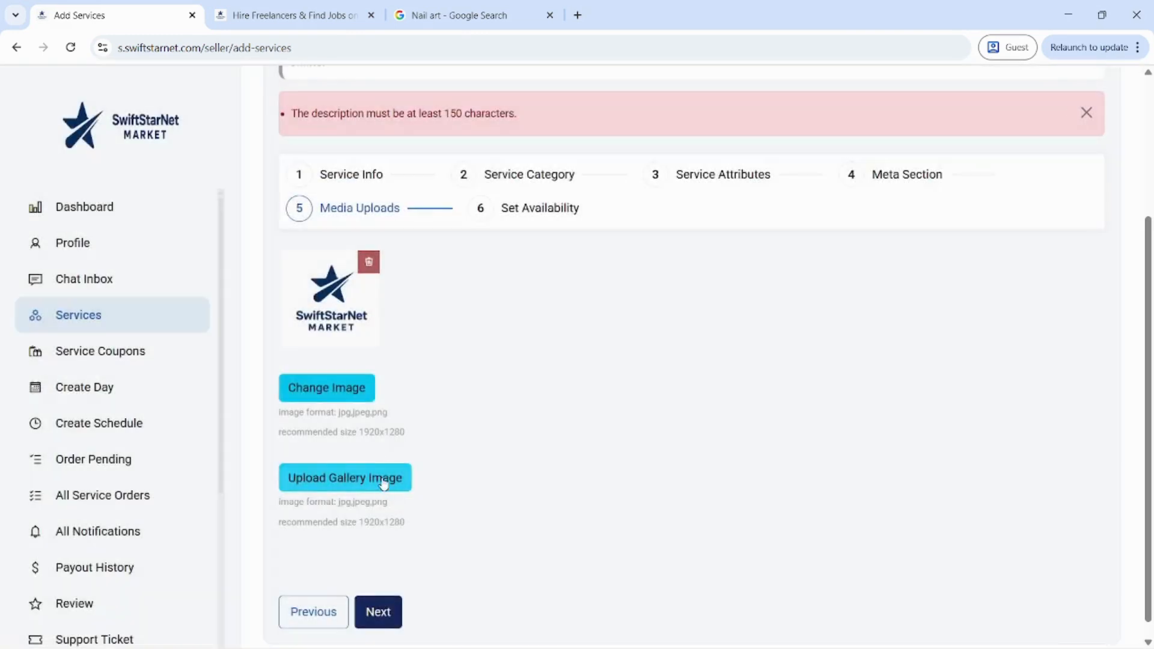
# Add the faded logo, South African flag and SwiftStarNet logo as gallery images.
pyautogui.click(385, 478)
pyautogui.click(256, 223)
pyautogui.click(89, 240)
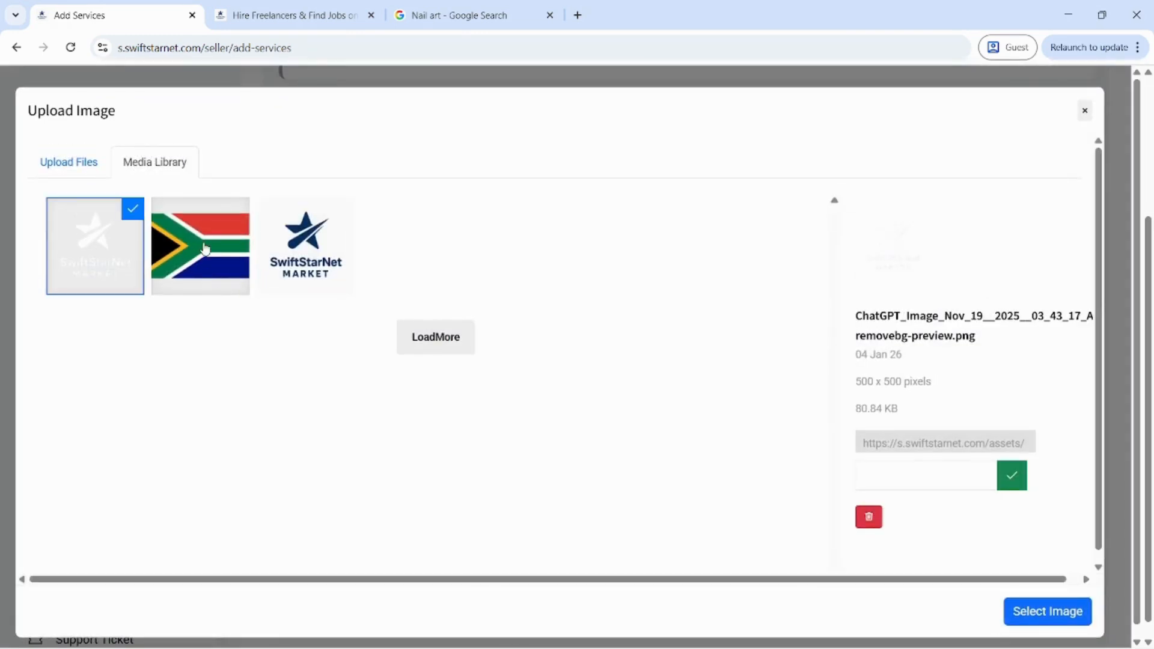
pyautogui.click(205, 250)
pyautogui.click(308, 260)
pyautogui.click(1058, 612)
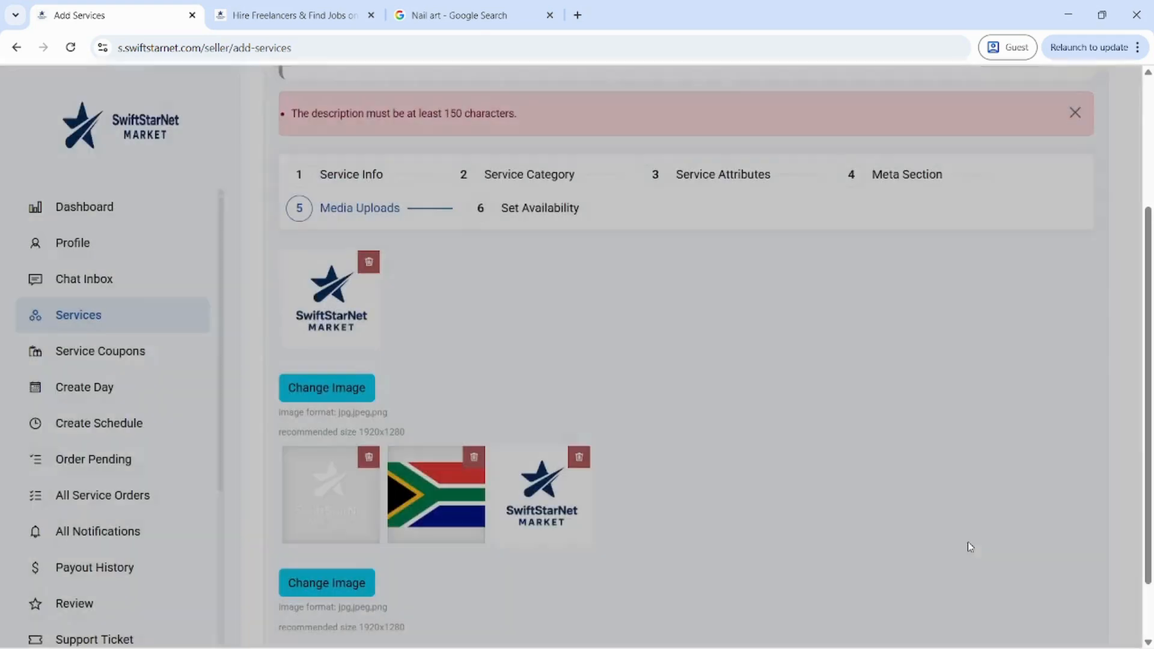
# Make the service available in all cities and submit it.
pyautogui.scroll(-2, 481, 390)
pyautogui.click(384, 592)
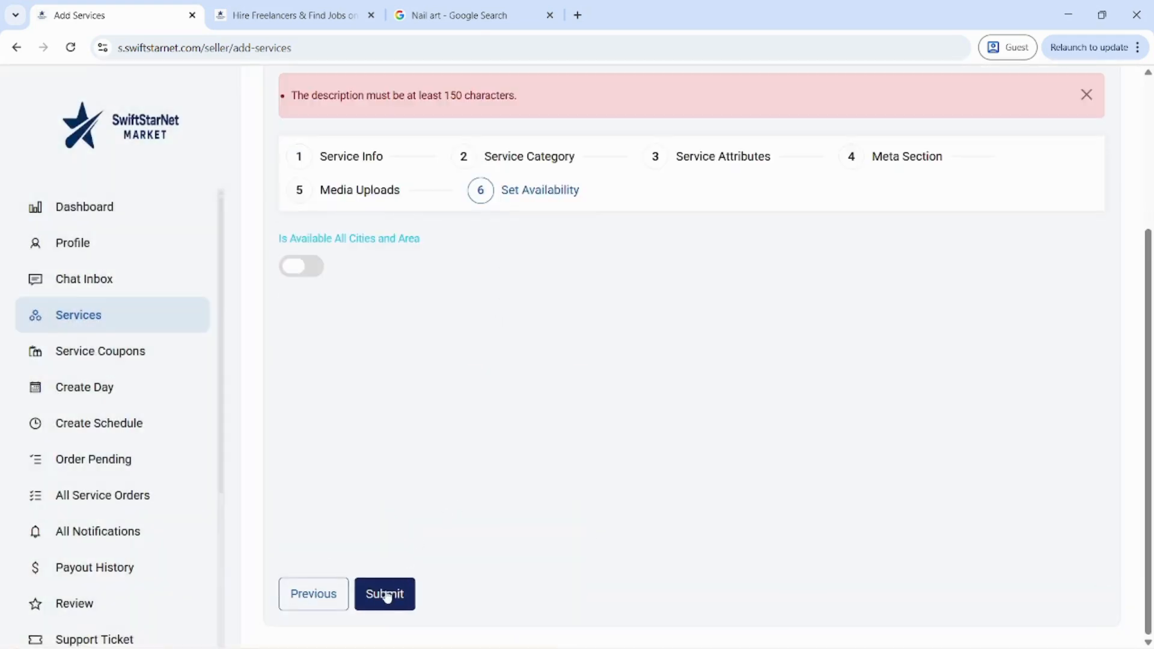
pyautogui.click(294, 268)
pyautogui.click(394, 592)
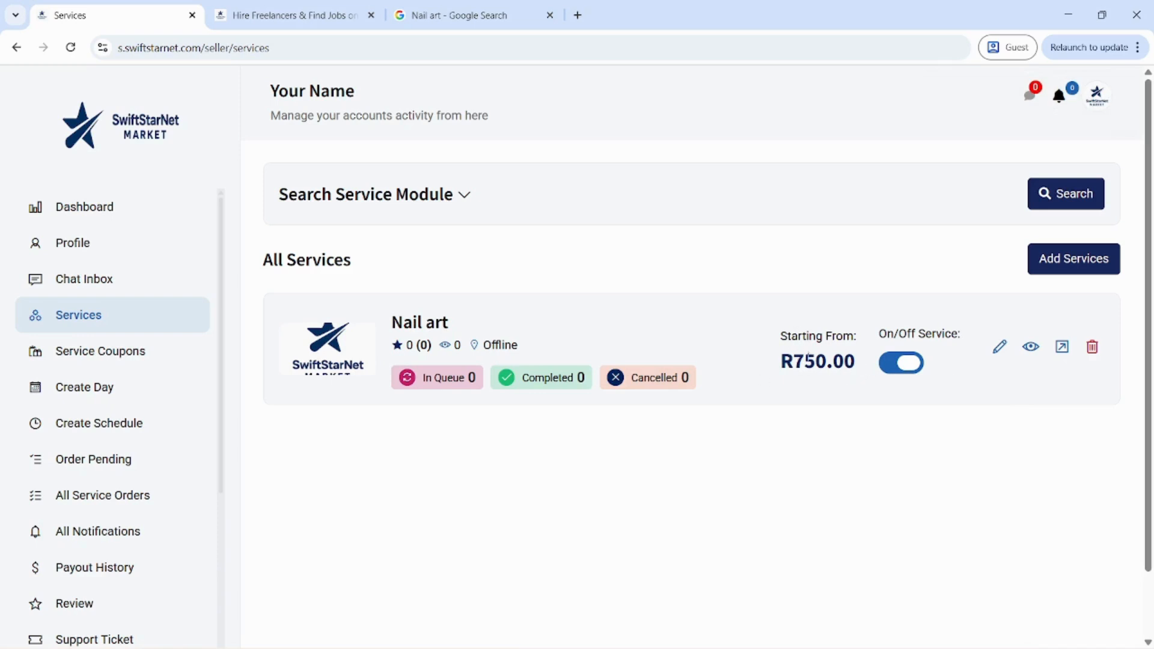
# Open the Nail art service's edit form at the Service Attributes package items.
pyautogui.click(1001, 349)
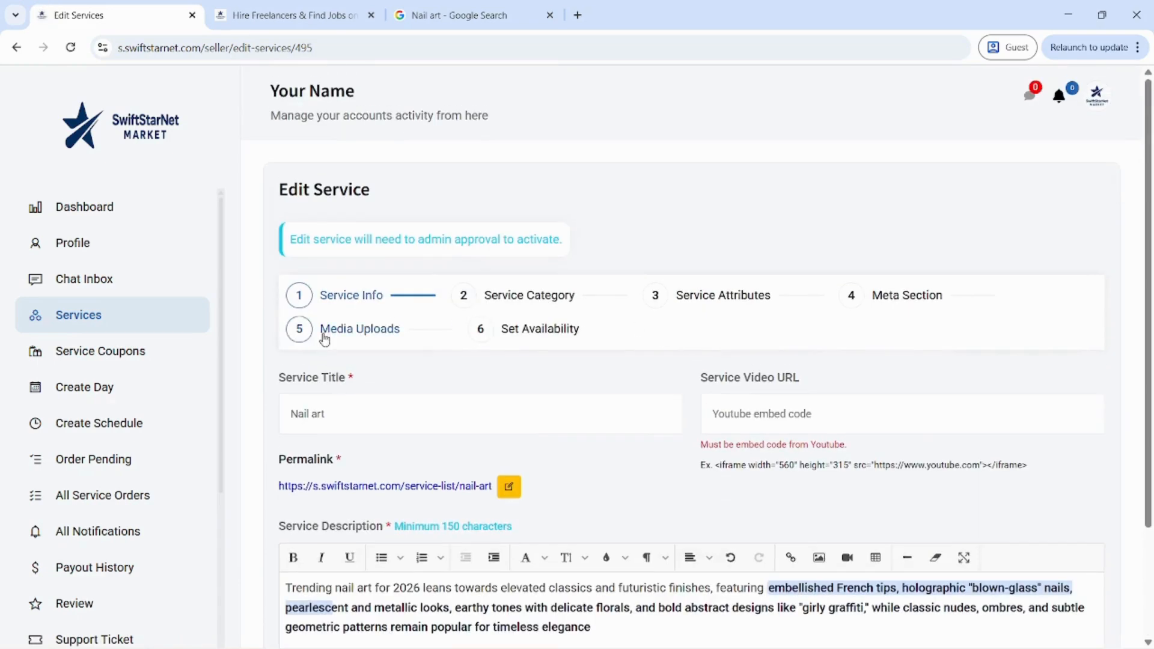
pyautogui.scroll(-3, 582, 359)
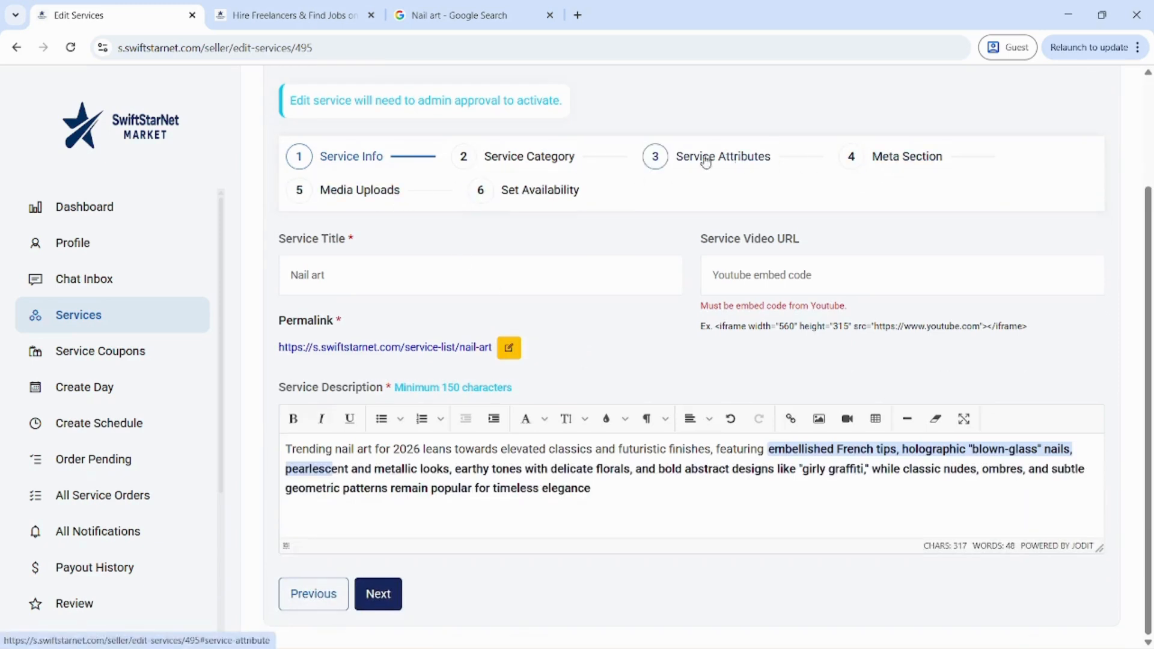
pyautogui.click(533, 159)
pyautogui.click(729, 161)
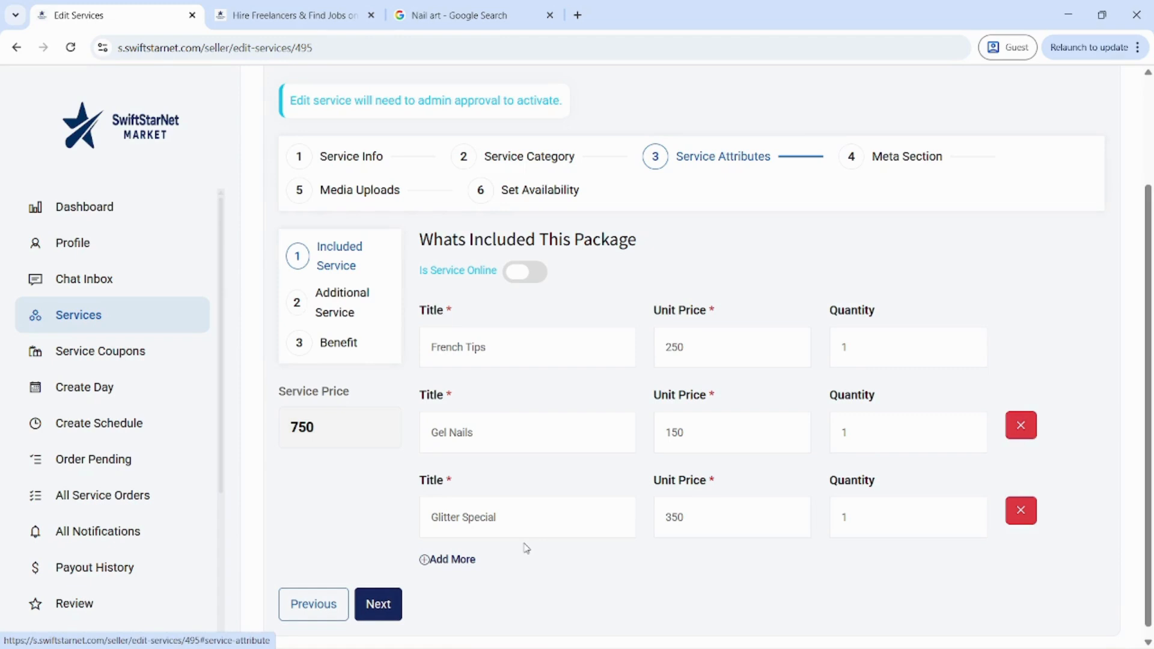
# Duplicate the edit tab, show the Services list there, and return to the edit tab.
pyautogui.rightClick(137, 18)
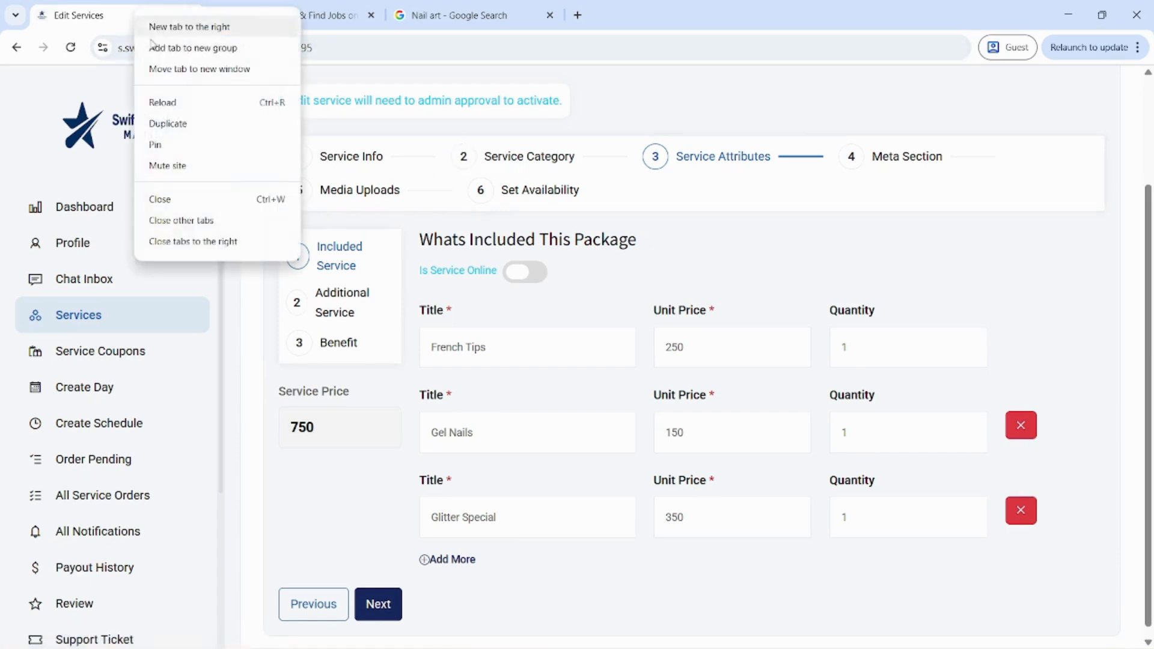
pyautogui.click(161, 123)
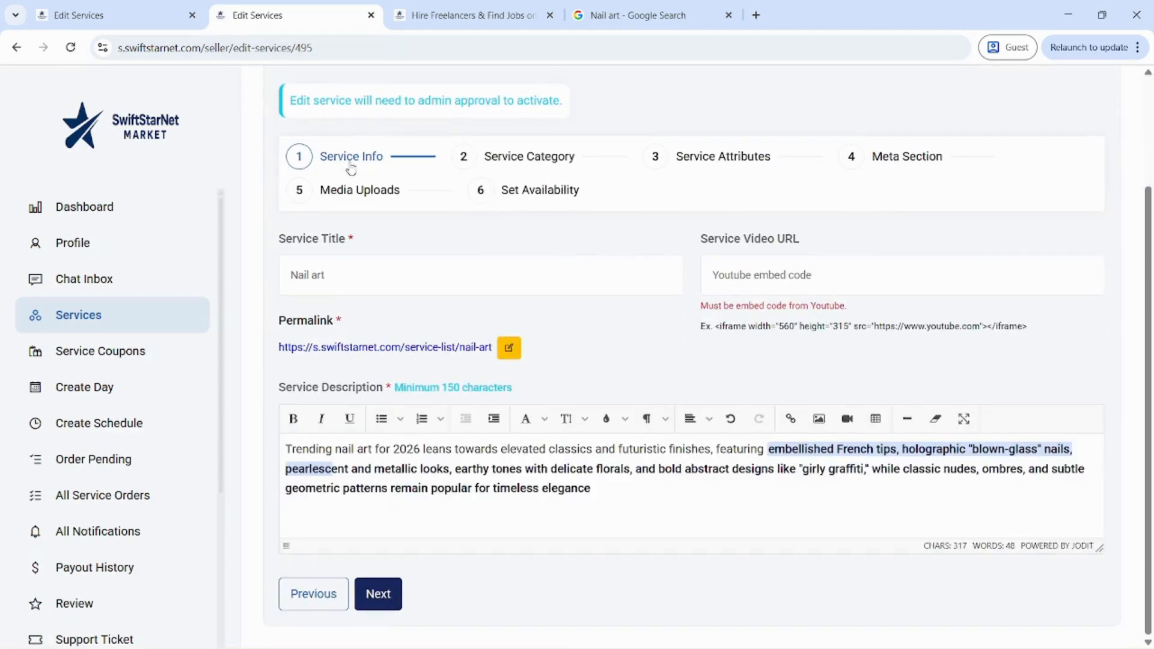
pyautogui.click(118, 333)
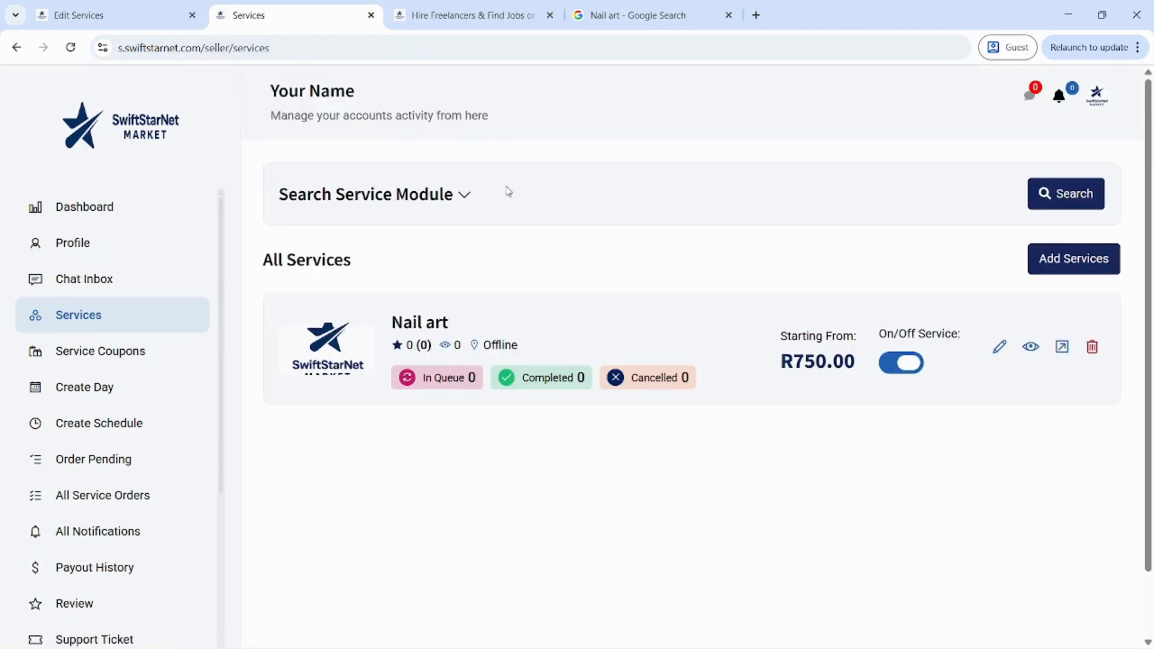
pyautogui.click(118, 12)
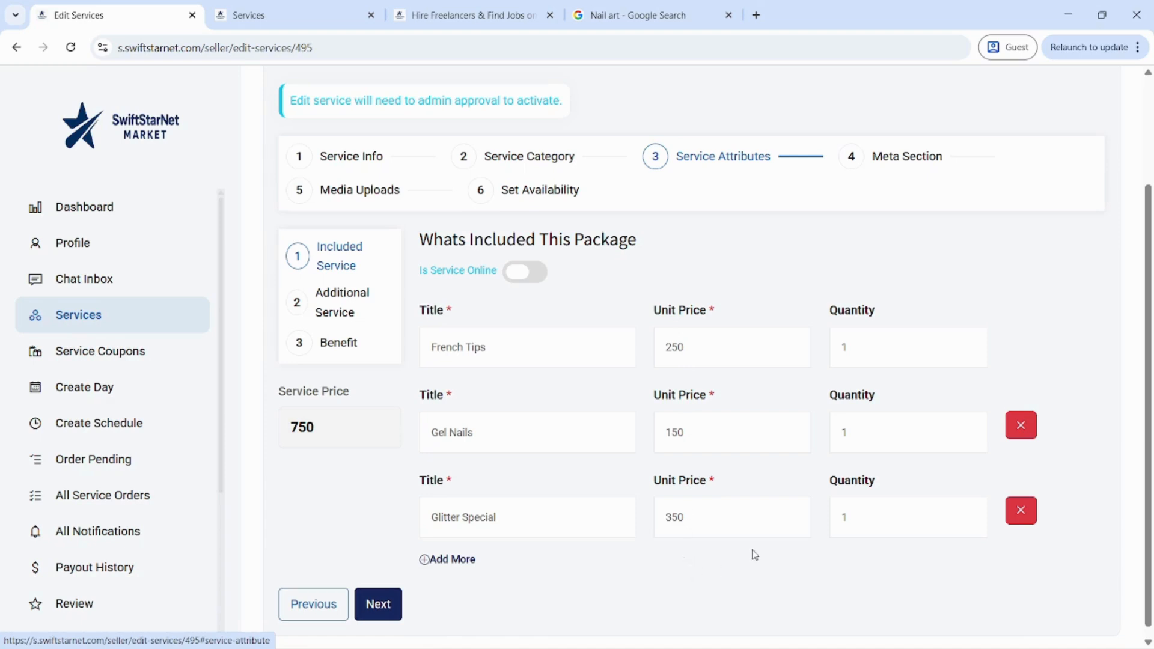
# Remove the Glitter Special and Gel Nails items, save the service, and return to Services.
pyautogui.click(1029, 511)
pyautogui.click(1020, 443)
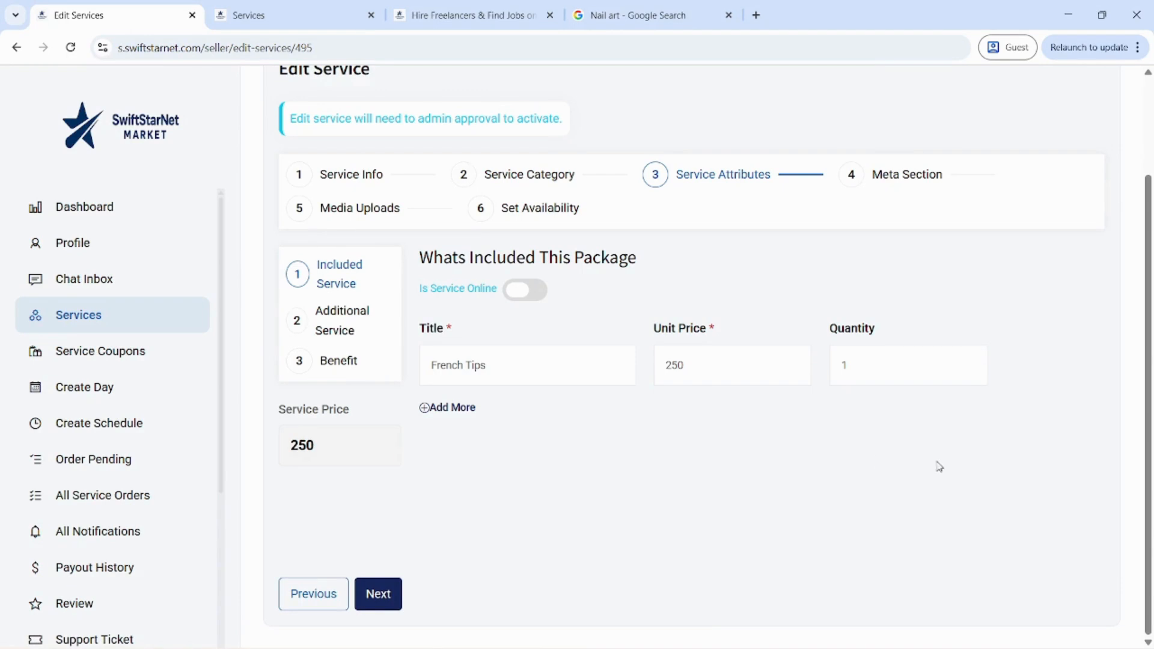
pyautogui.click(389, 591)
pyautogui.click(392, 603)
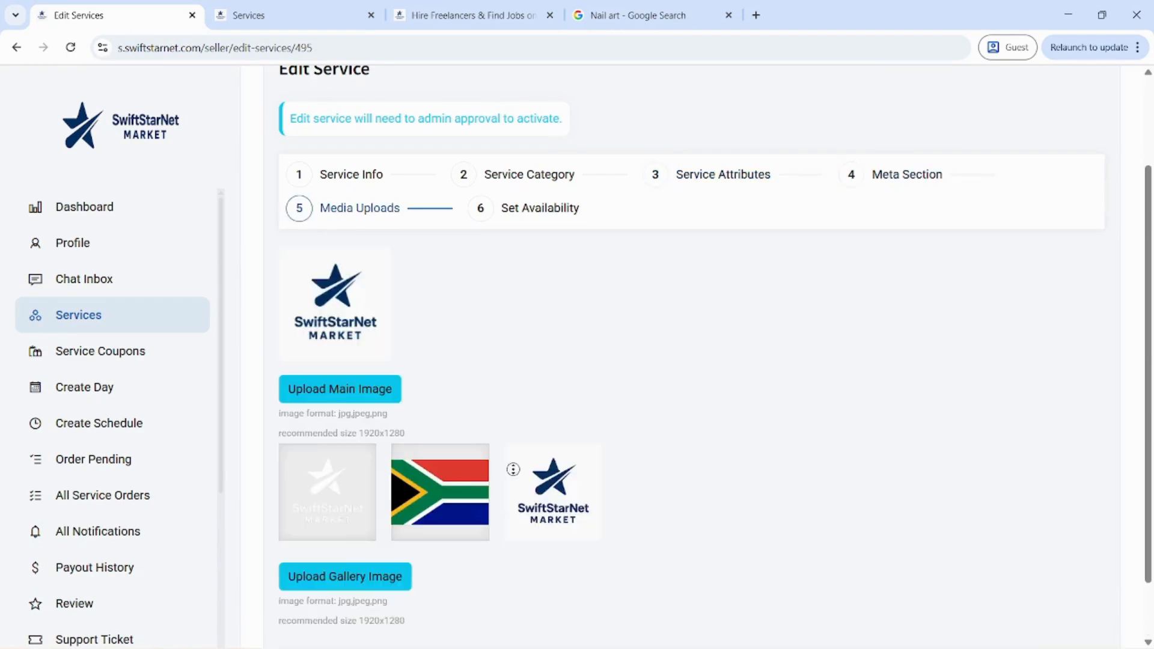
pyautogui.scroll(-1, 415, 544)
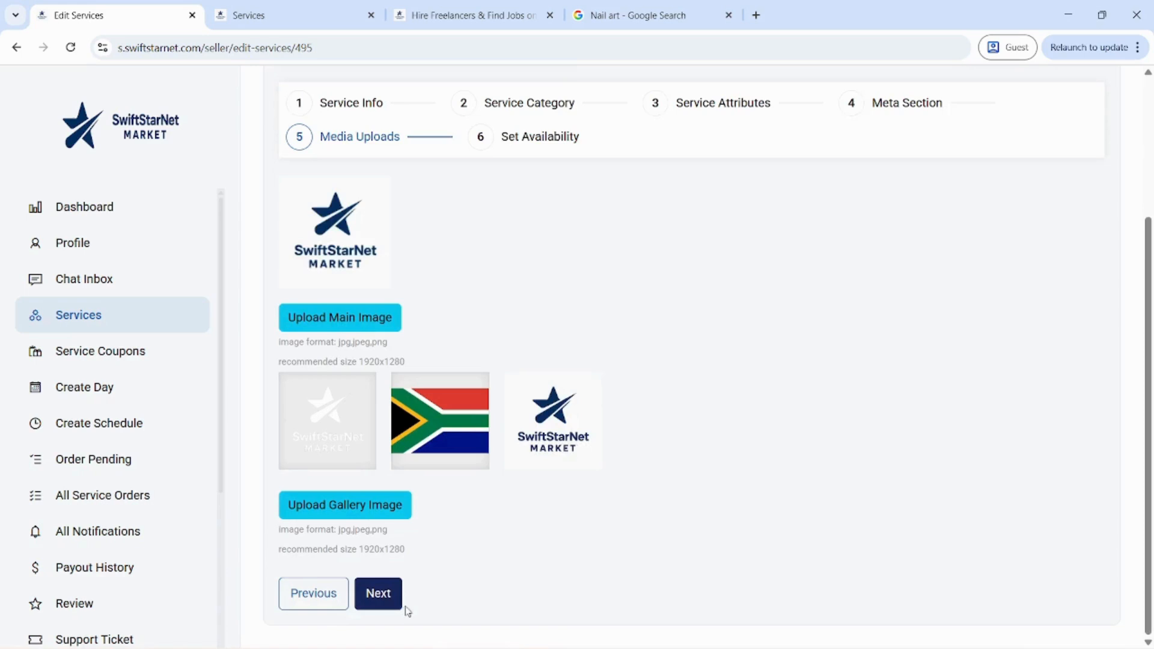
pyautogui.click(391, 603)
pyautogui.click(409, 605)
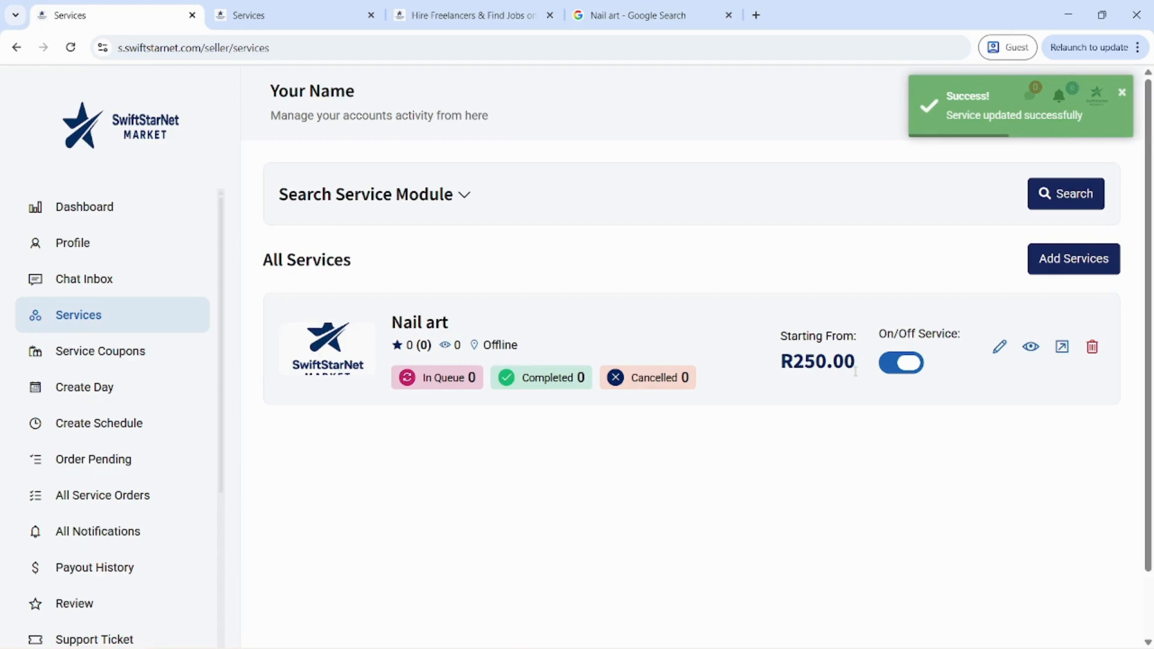
pyautogui.click(1064, 264)
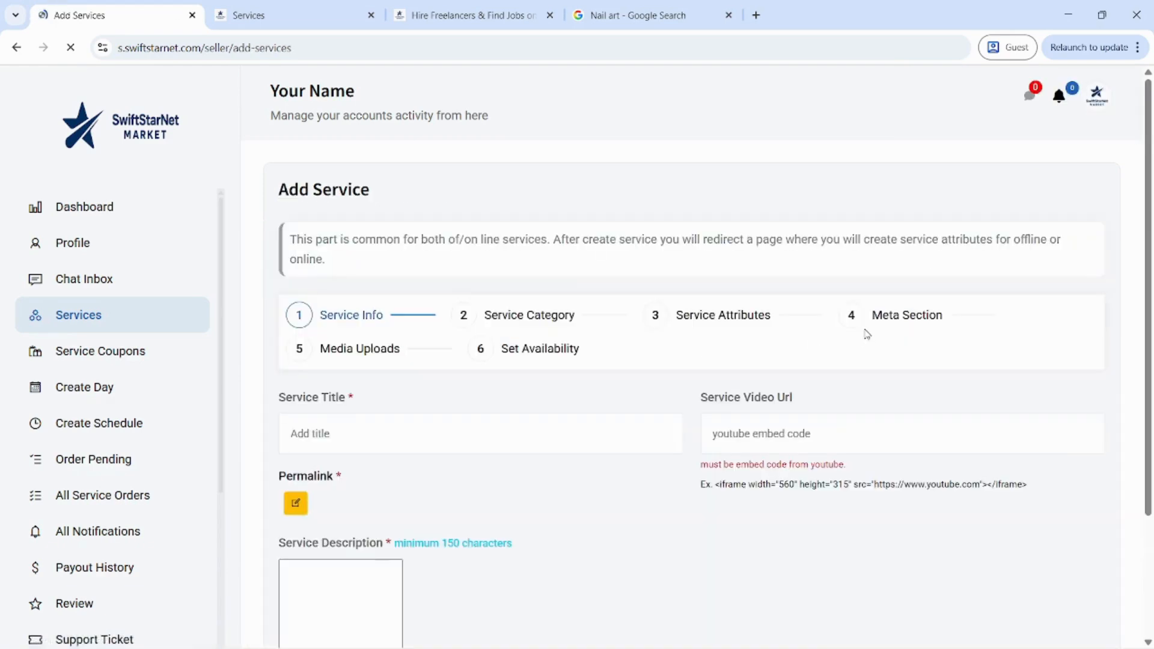
pyautogui.click(97, 325)
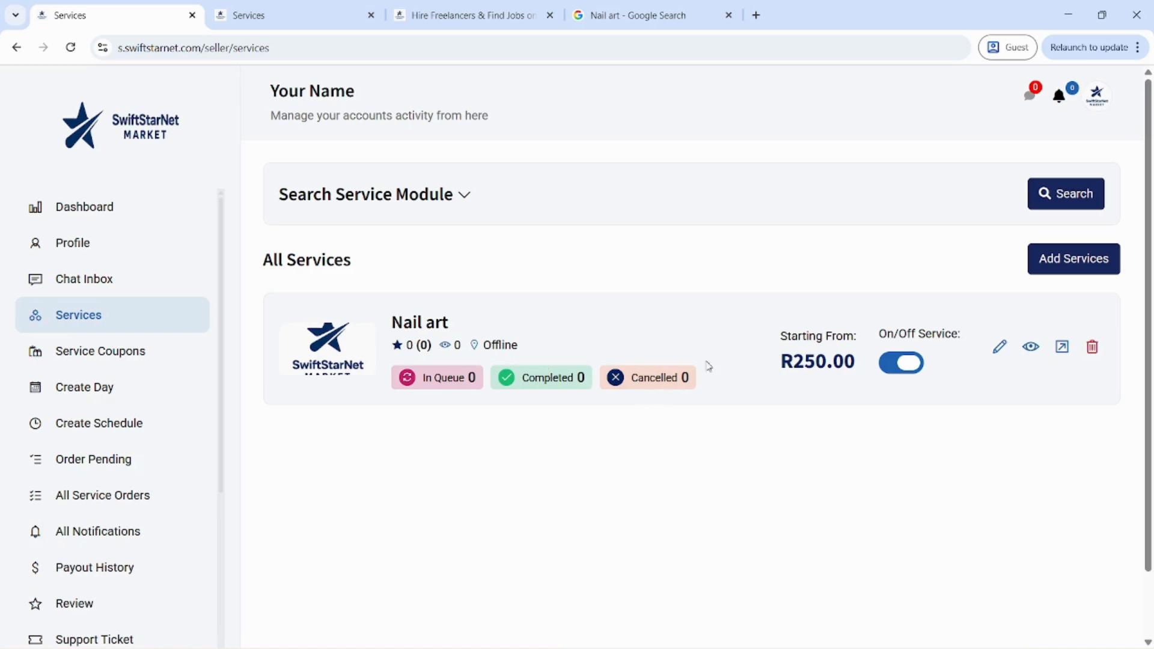
# Open the public Nail art page and scroll through its details.
pyautogui.click(1061, 352)
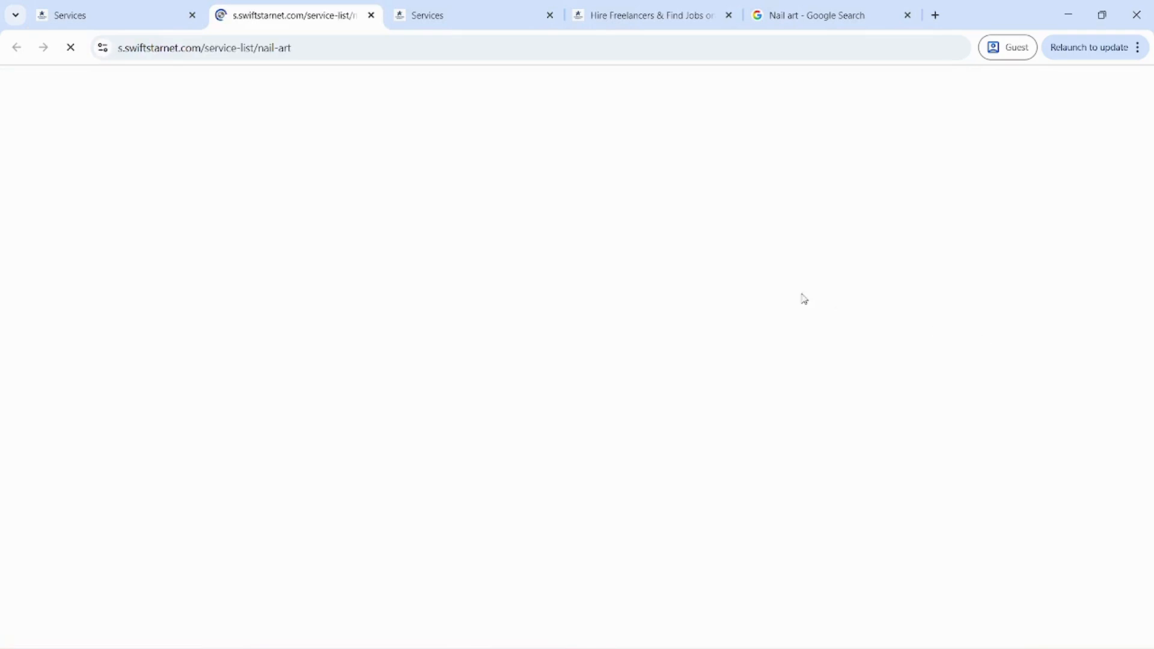
pyautogui.scroll(-10, 567, 250)
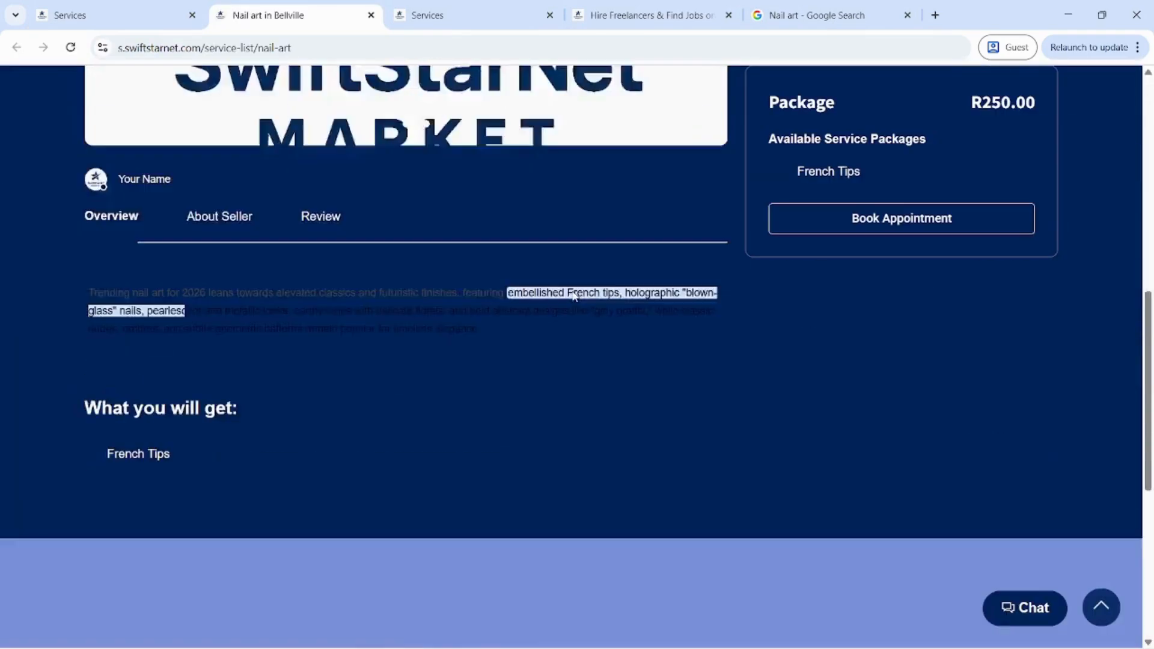
pyautogui.scroll(6, 572, 296)
pyautogui.scroll(-4, 546, 299)
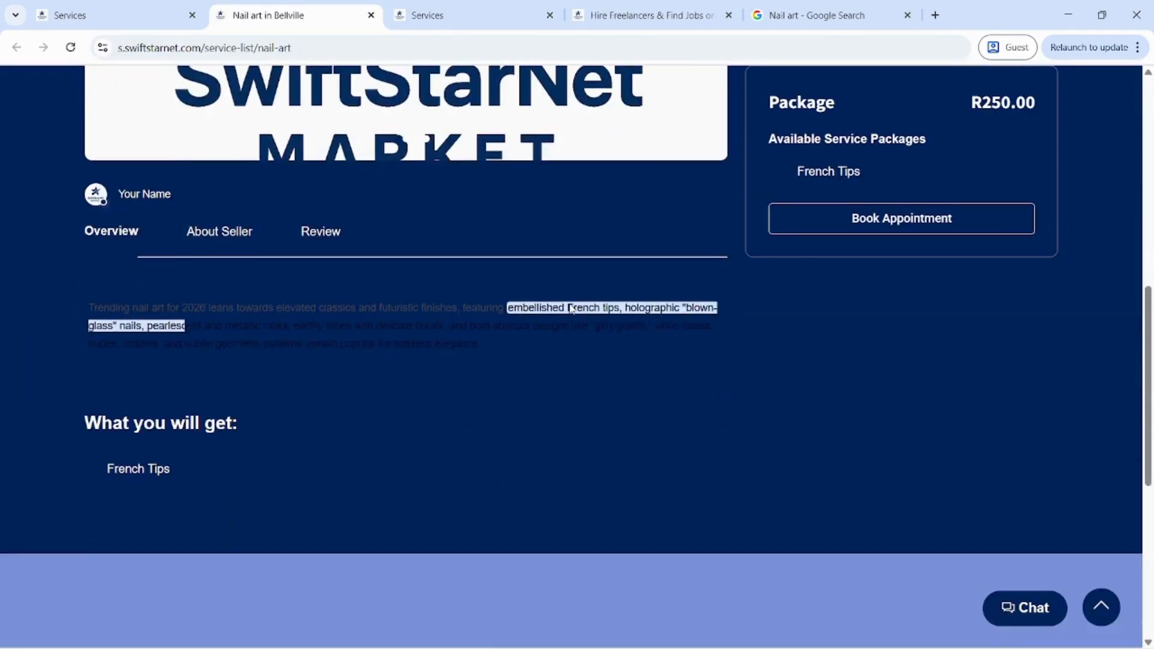
pyautogui.scroll(5, 546, 296)
pyautogui.scroll(-10, 565, 309)
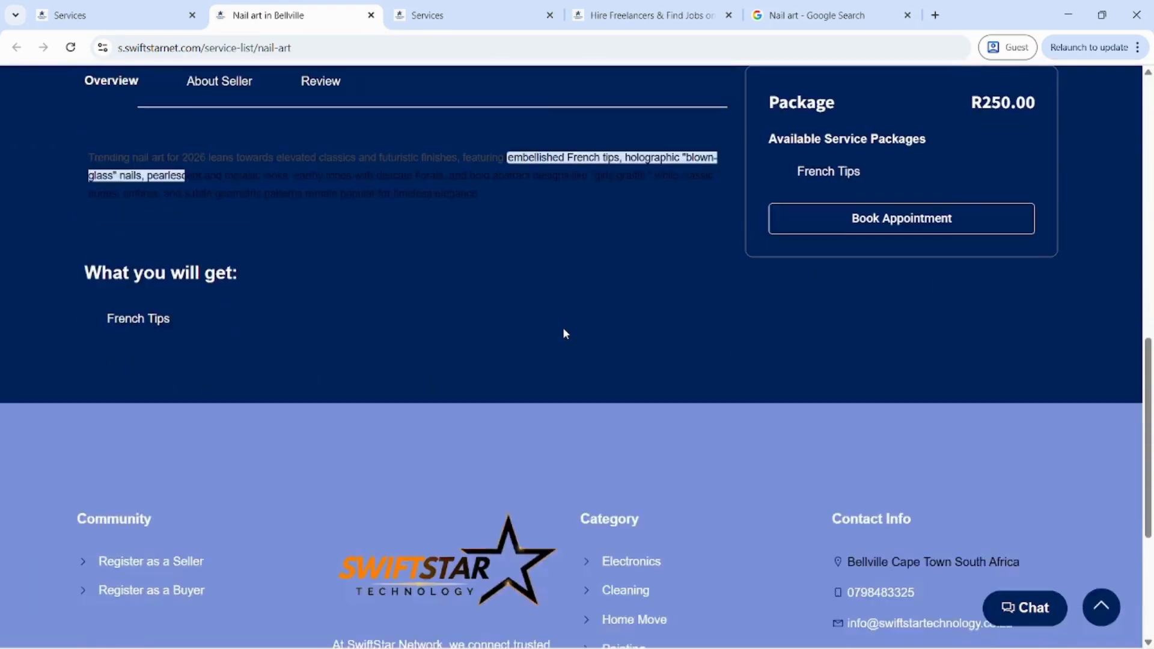
pyautogui.scroll(10, 564, 329)
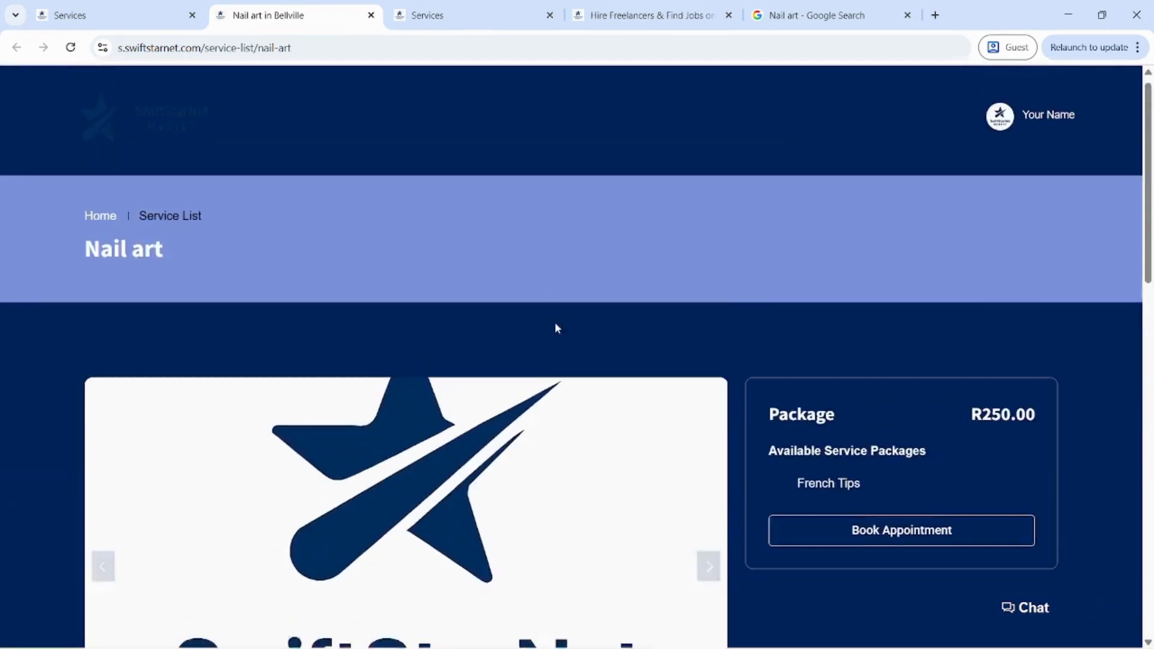
pyautogui.scroll(-4, 556, 327)
# Cycle through the three gallery images, then switch to the public service list.
pyautogui.click(713, 284)
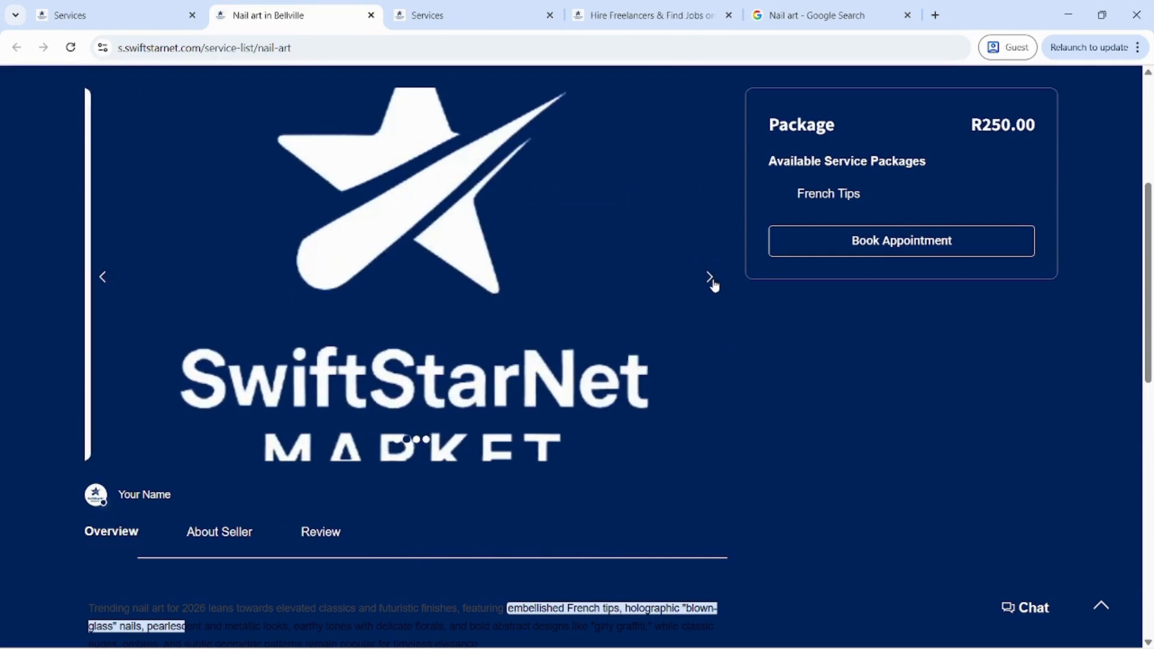
pyautogui.click(713, 284)
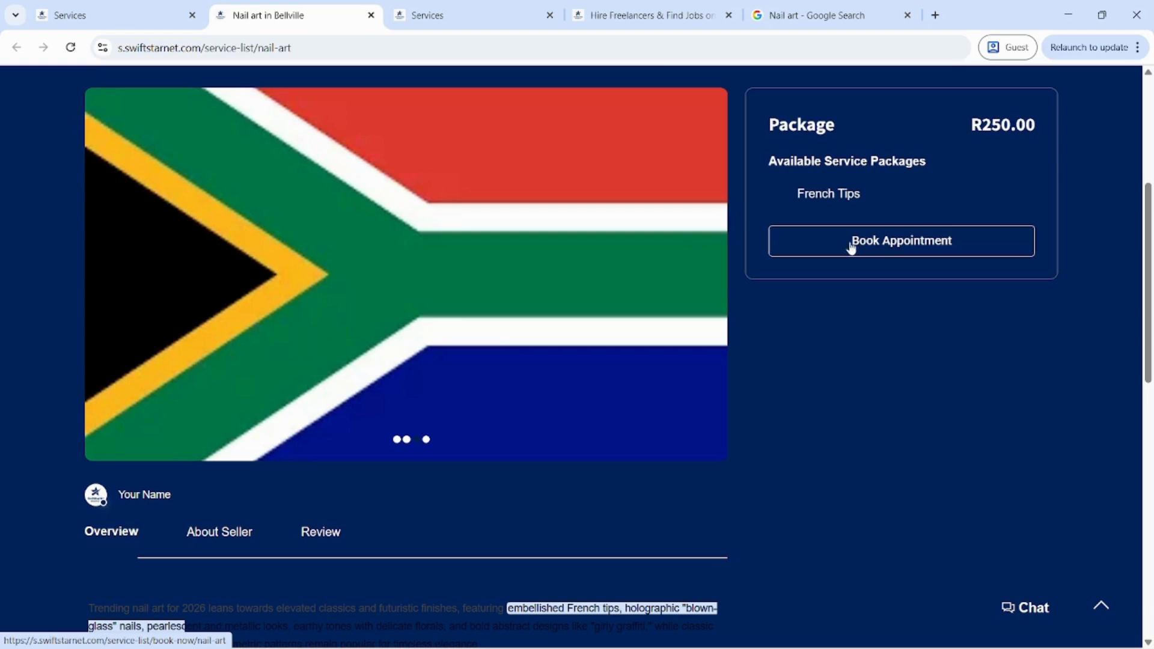
pyautogui.click(713, 283)
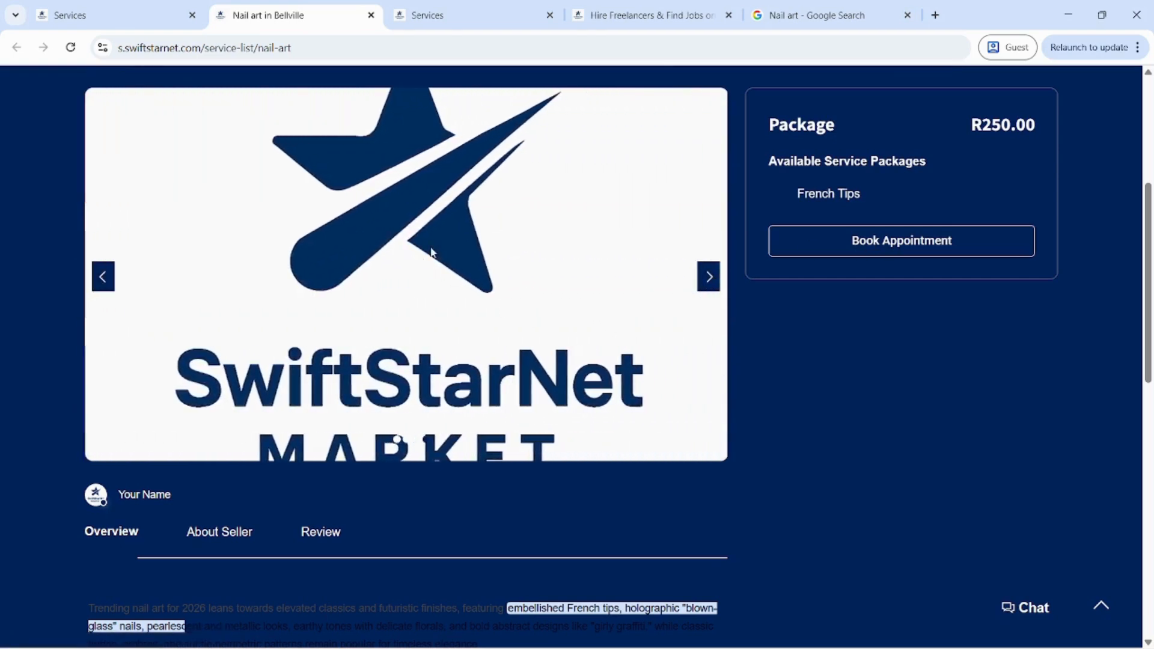
pyautogui.click(640, 15)
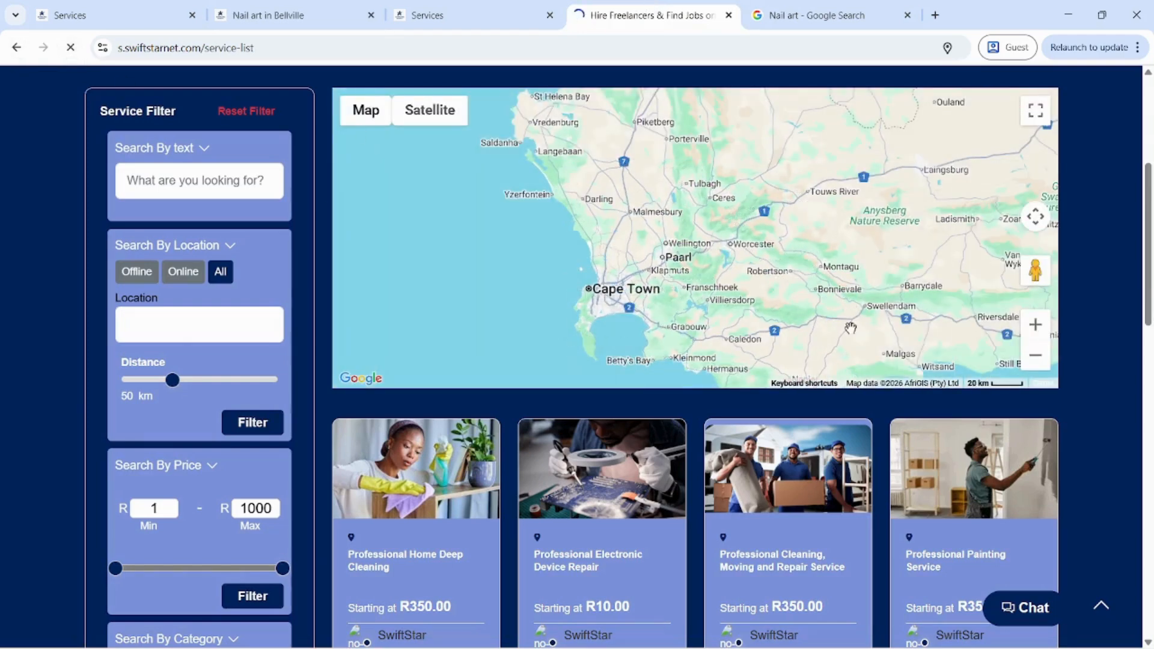
# Return to the seller dashboard's All Services browser tab.
pyautogui.scroll(-12, 690, 417)
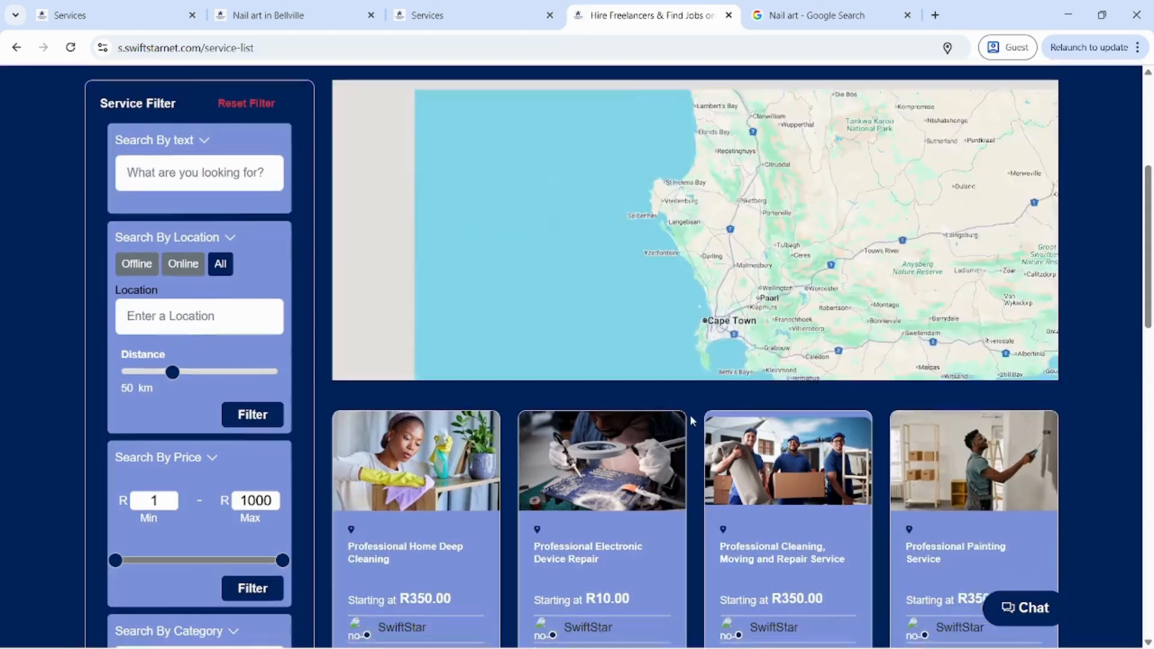
pyautogui.scroll(8, 1136, 250)
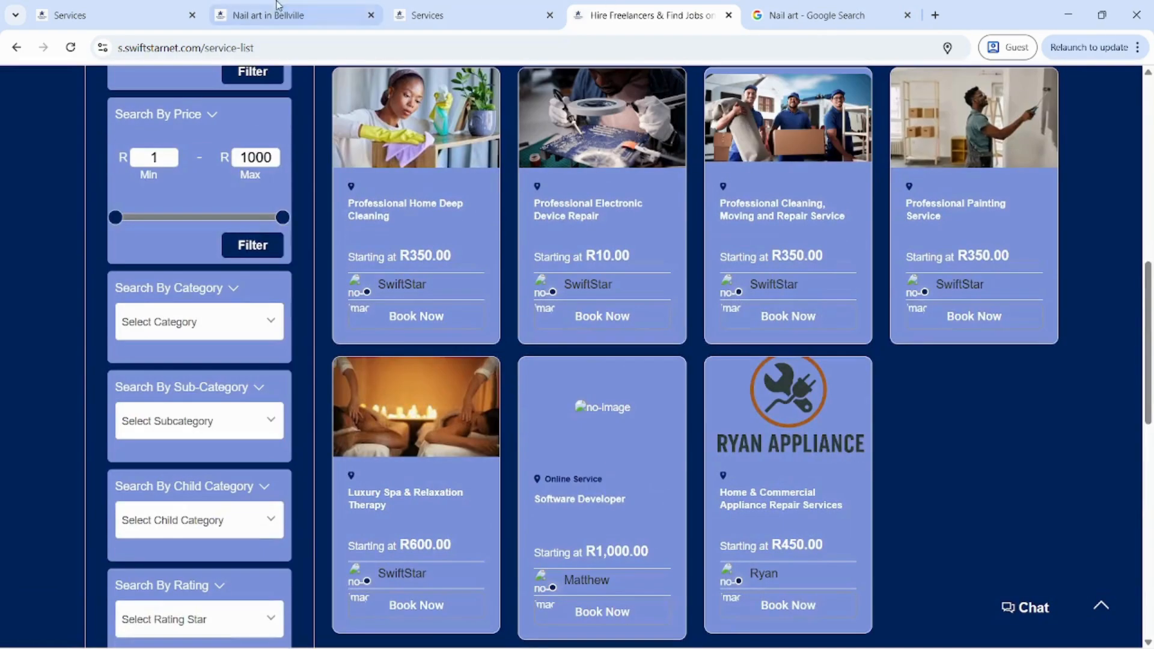
pyautogui.click(452, 15)
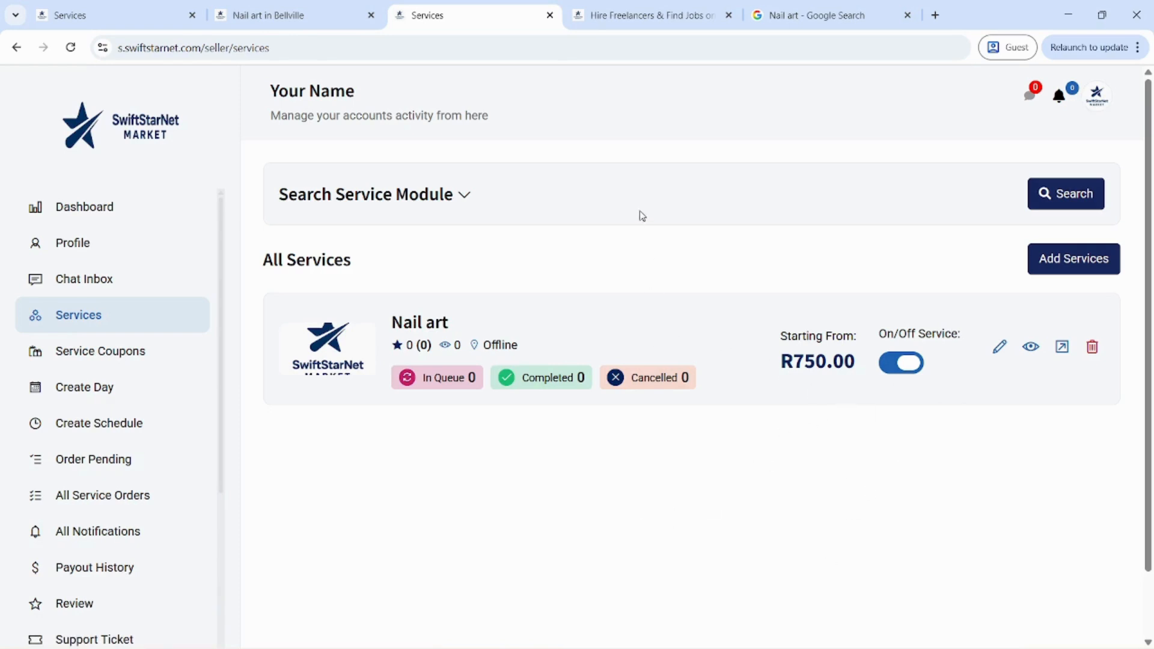
# Switch between the seller and public tabs, ending on the public service list.
pyautogui.click(649, 12)
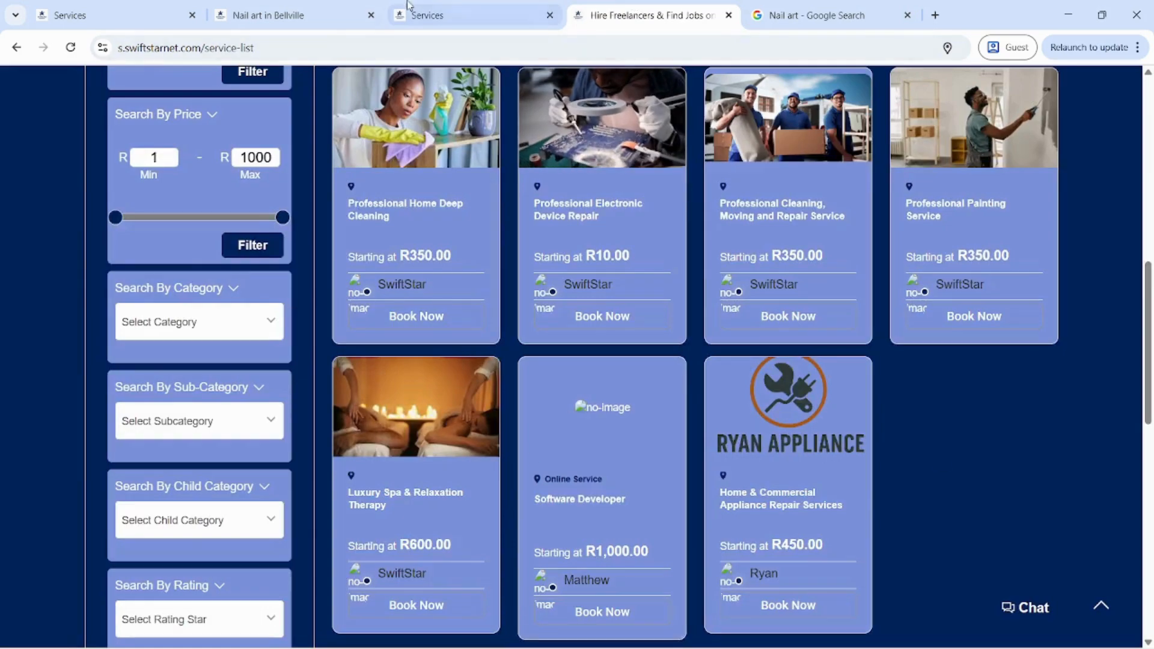
pyautogui.click(433, 13)
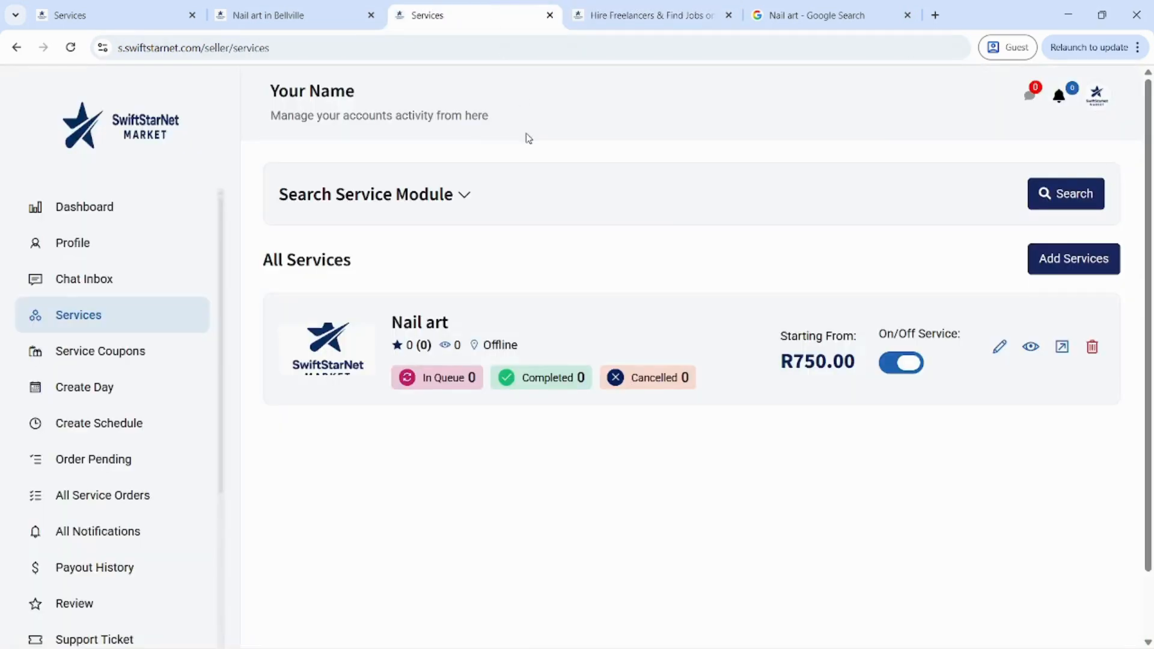
pyautogui.click(620, 14)
pyautogui.scroll(-5, 657, 384)
pyautogui.scroll(10, 657, 382)
pyautogui.scroll(-6, 658, 363)
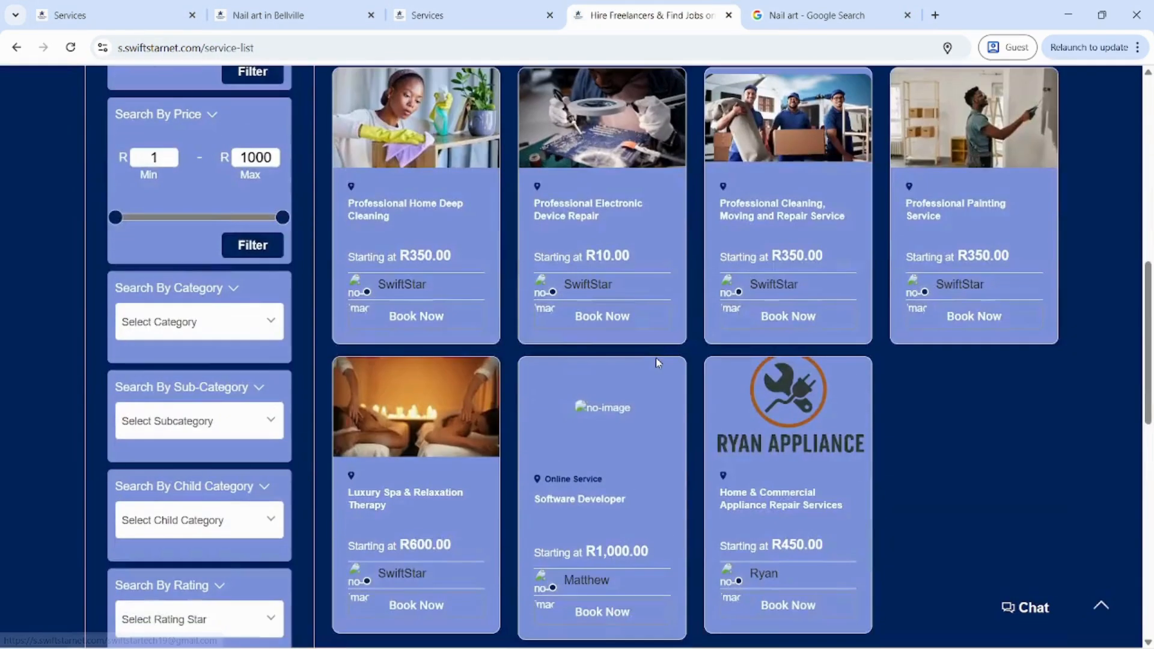
pyautogui.scroll(5, 659, 363)
pyautogui.scroll(-3, 656, 358)
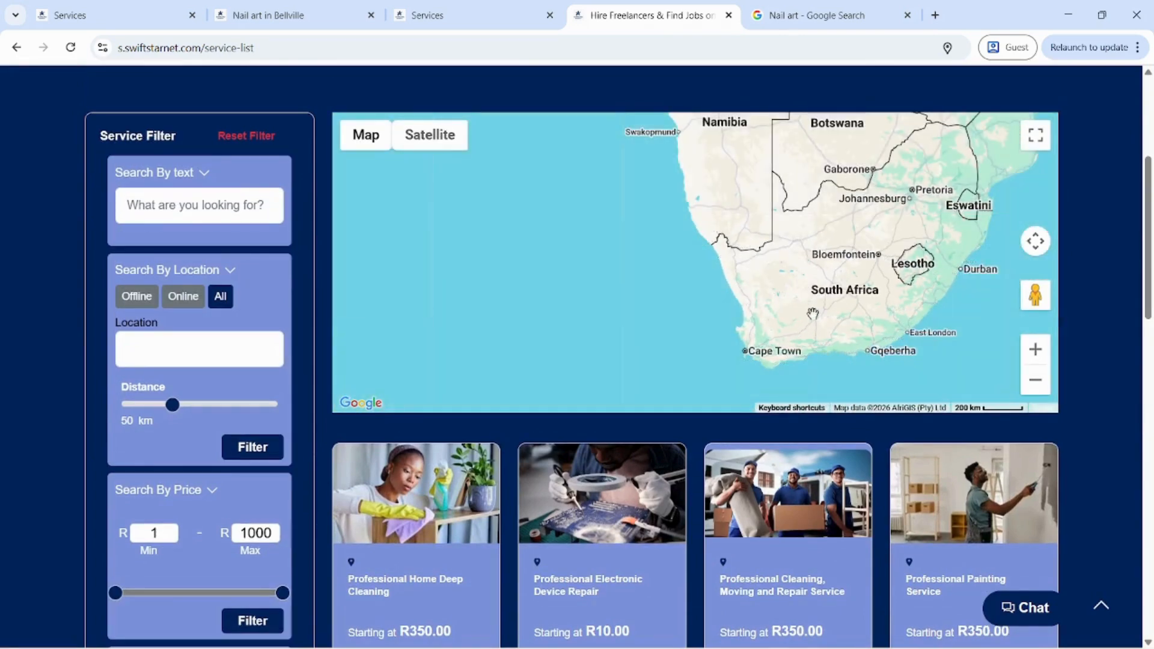
# Pan the service-list map to centre South Africa and the Cape coastline.
pyautogui.moveTo(832, 300); pyautogui.dragTo(659, 324)
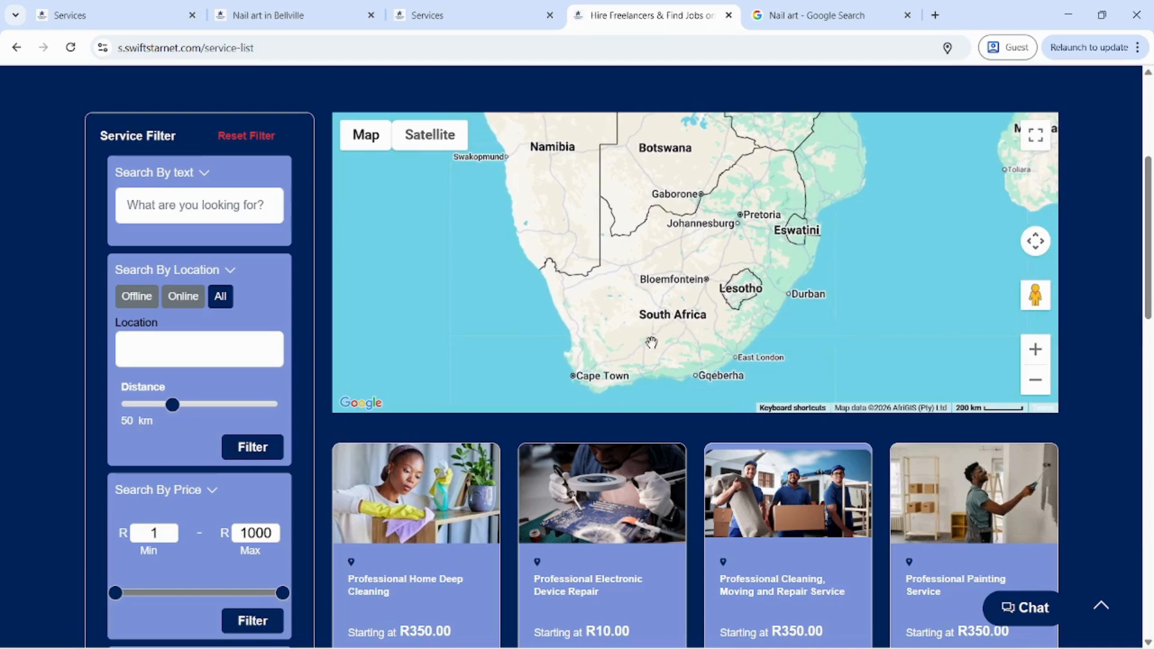
pyautogui.scroll(2, 654, 321)
pyautogui.scroll(-2, 652, 319)
pyautogui.scroll(-4, 668, 366)
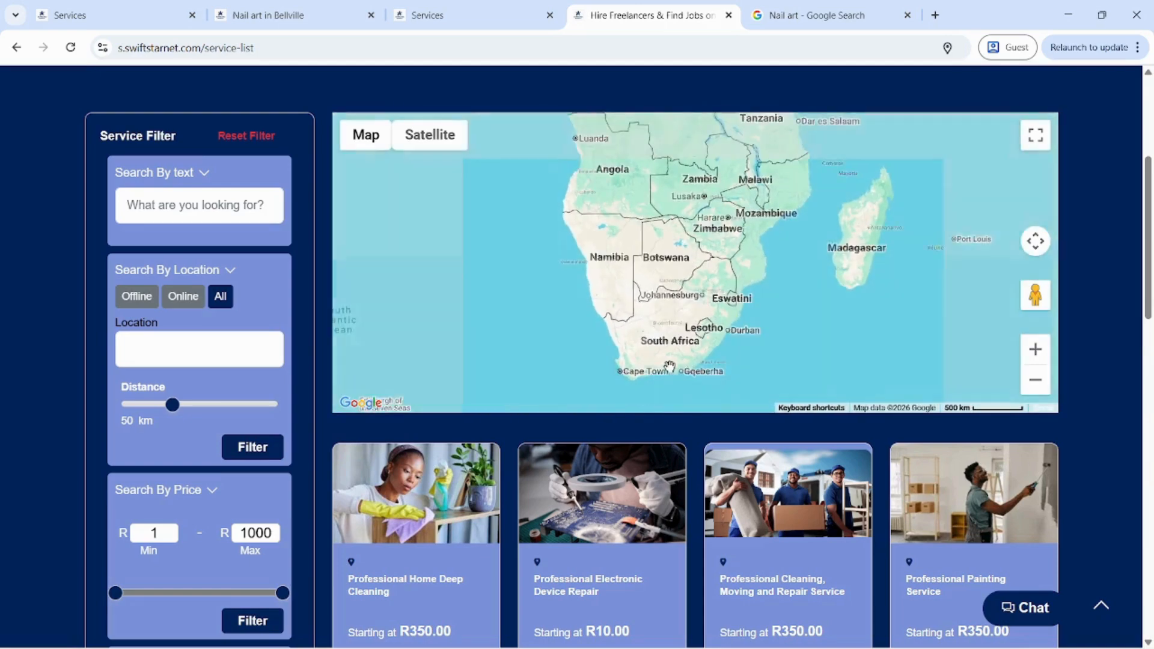
pyautogui.scroll(-6, 563, 447)
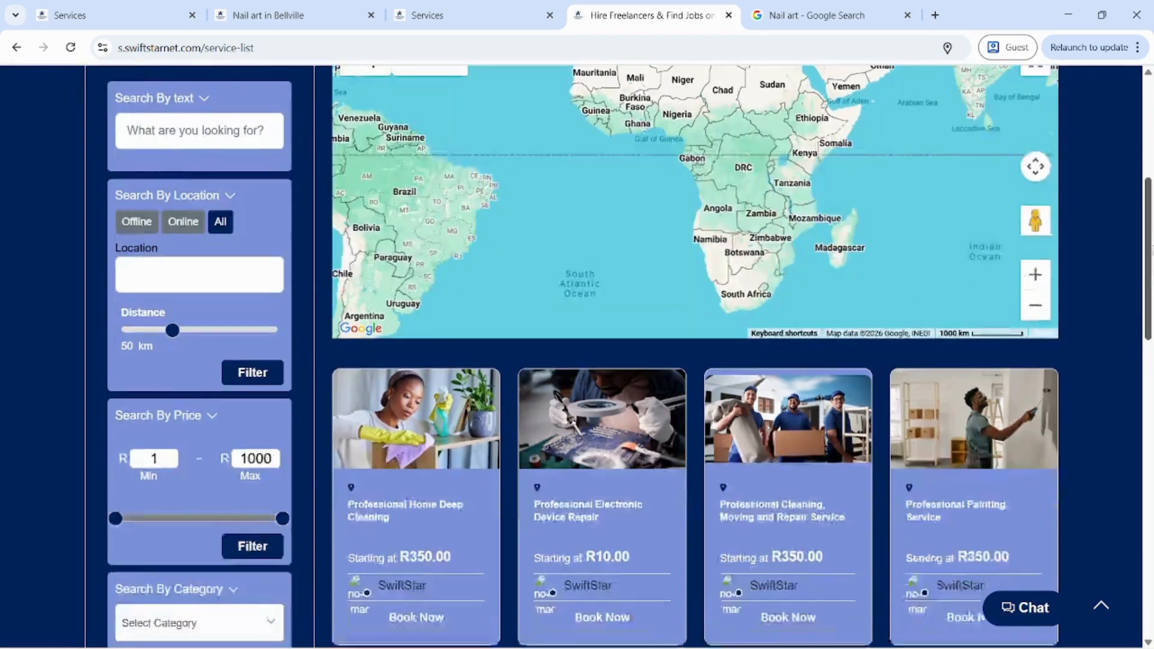
pyautogui.scroll(9, 562, 447)
pyautogui.scroll(1, 563, 447)
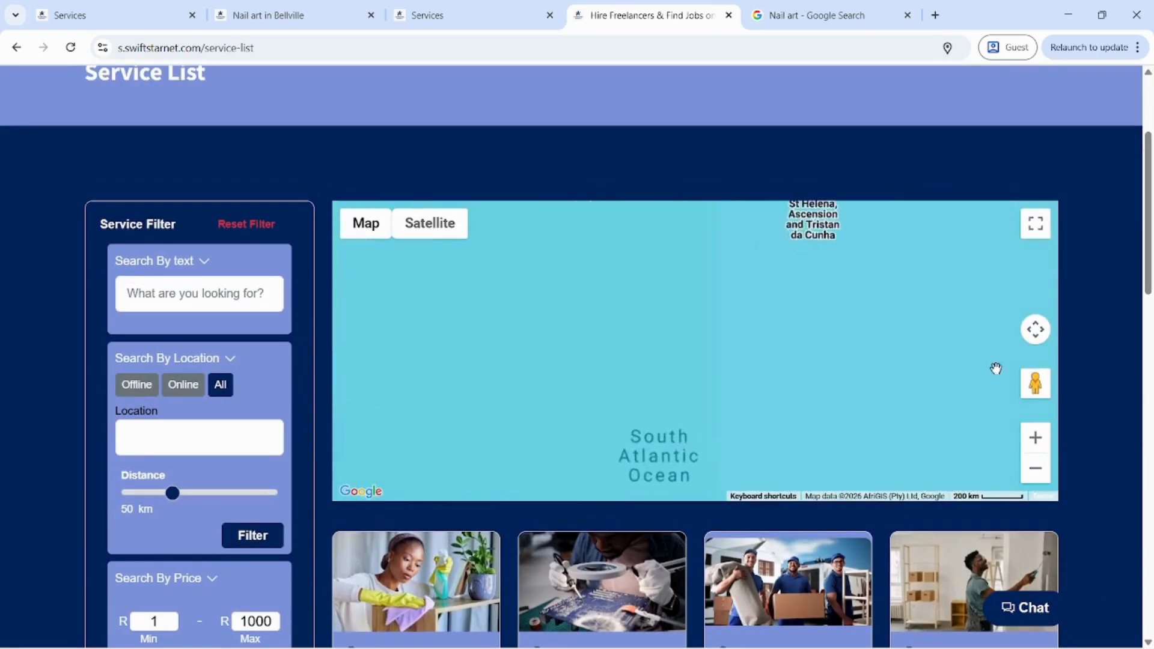
pyautogui.moveTo(994, 368); pyautogui.dragTo(181, 188)
pyautogui.moveTo(557, 326); pyautogui.dragTo(739, 387)
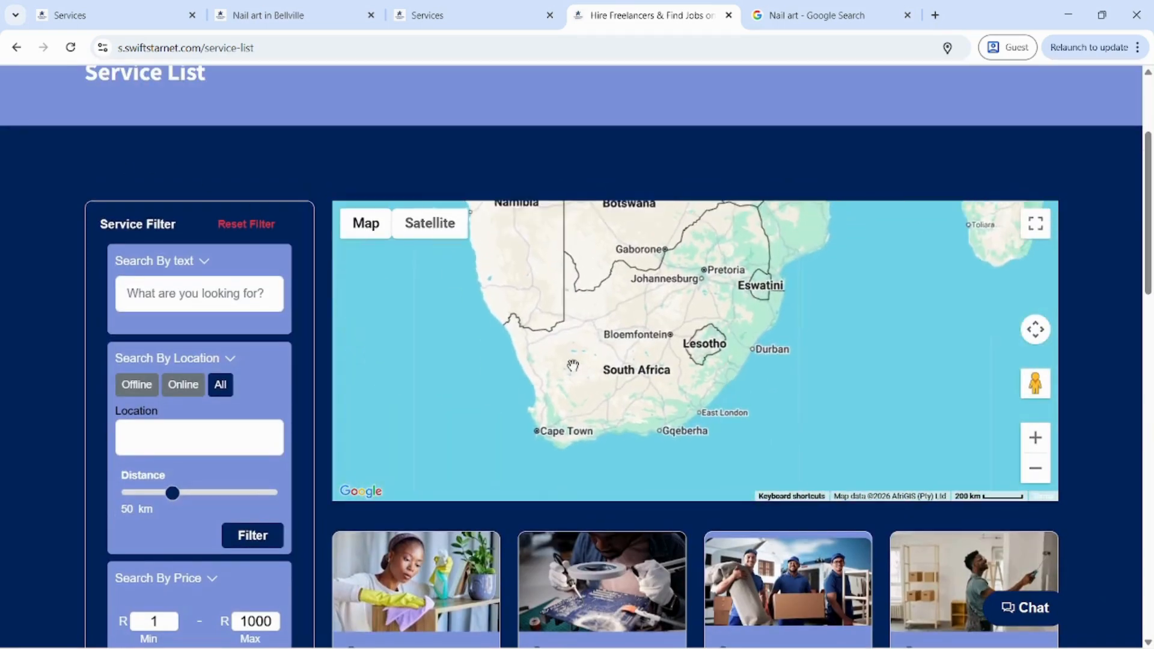
pyautogui.scroll(1, 572, 368)
pyautogui.moveTo(626, 399); pyautogui.dragTo(623, 289)
pyautogui.scroll(1, 612, 363)
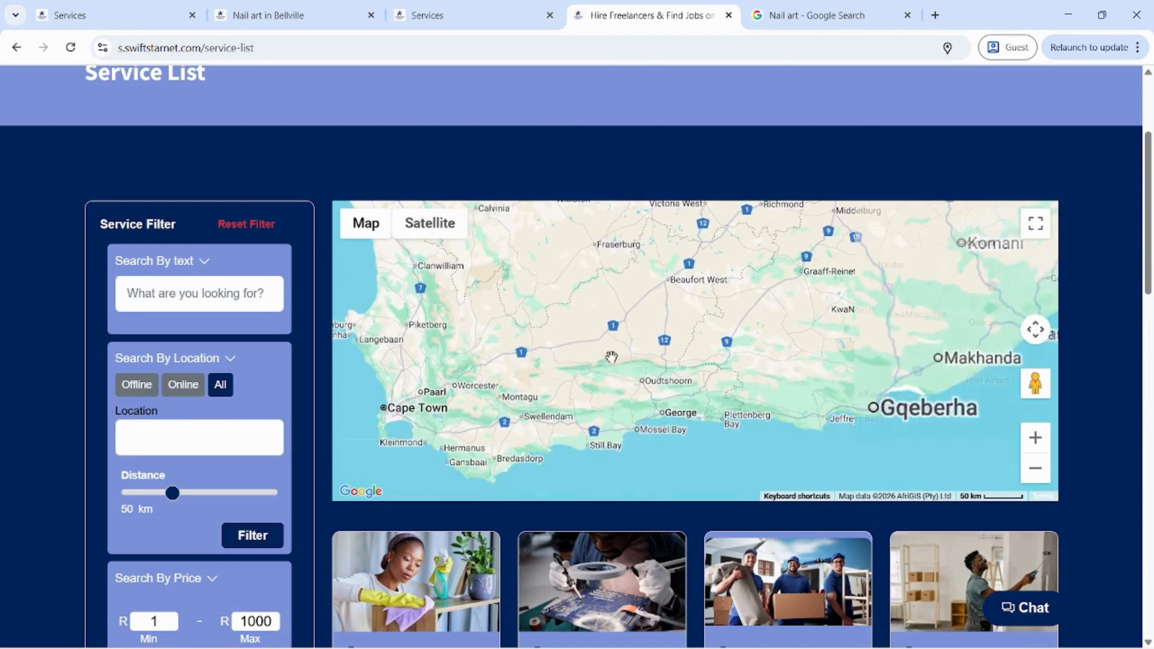
pyautogui.moveTo(546, 328); pyautogui.dragTo(585, 320)
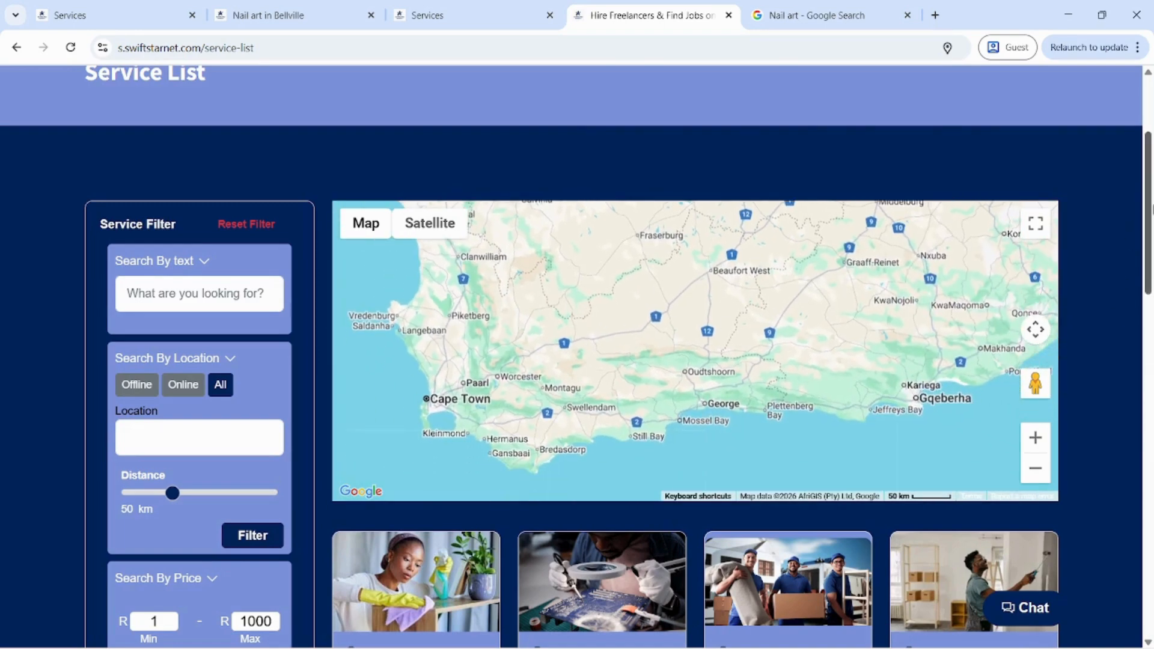
pyautogui.scroll(-5, 1140, 297)
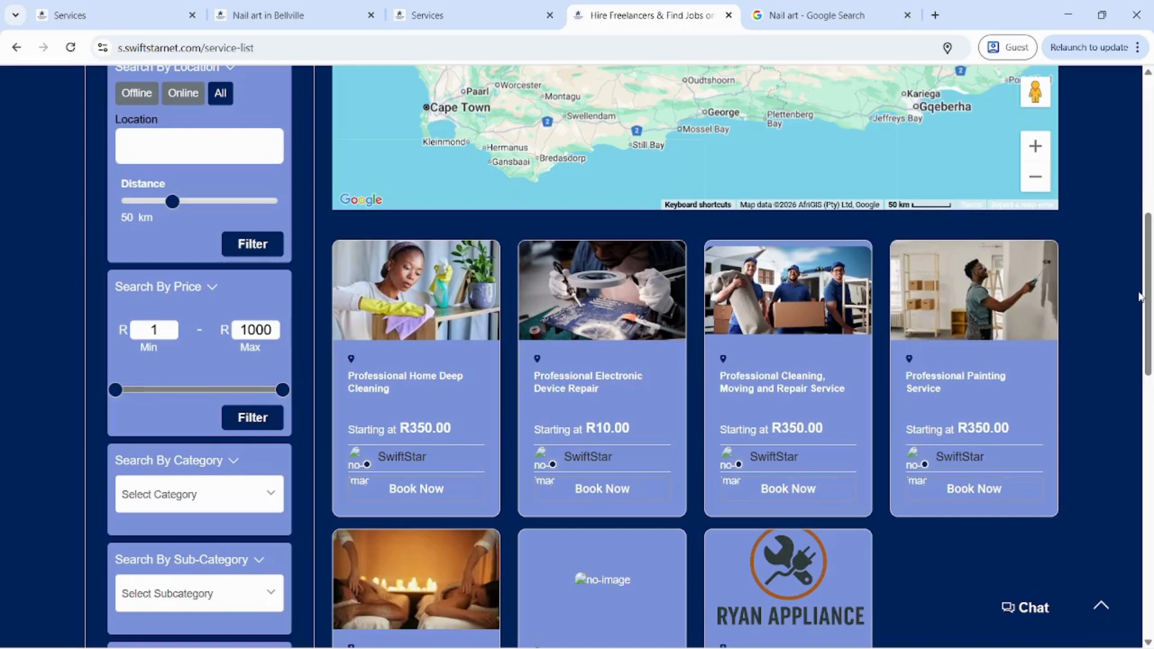
pyautogui.scroll(2, 1140, 296)
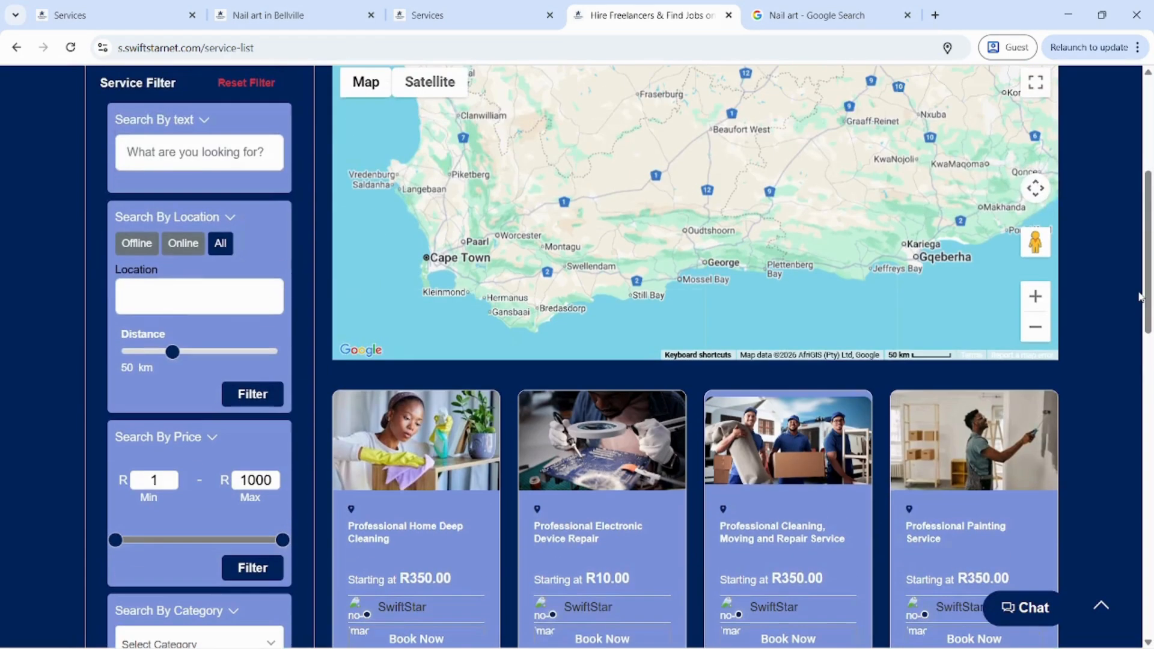
pyautogui.scroll(-4, 1140, 296)
pyautogui.scroll(6, 1140, 296)
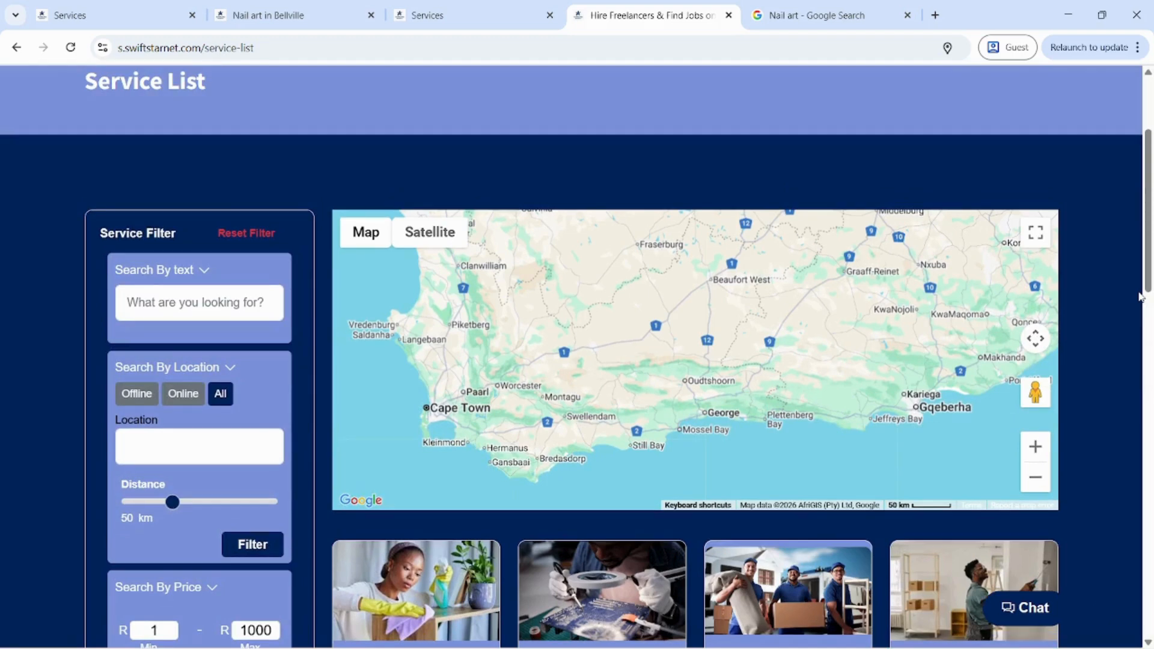
# Go back to the seller dashboard and open the Service Coupons page.
pyautogui.click(478, 7)
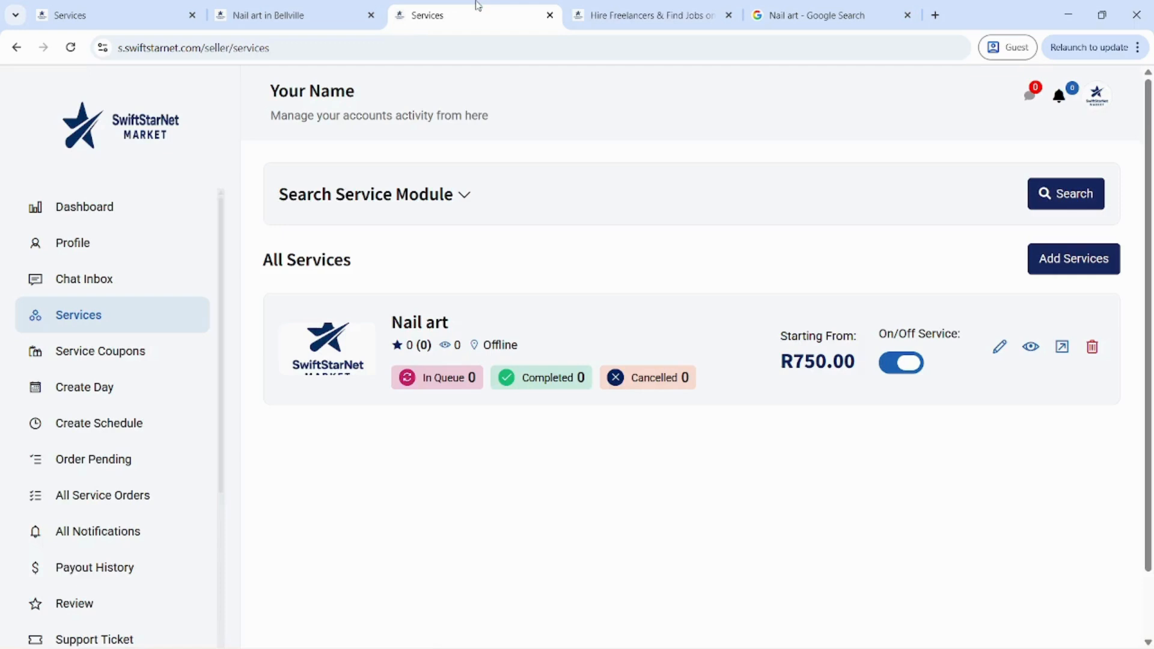
pyautogui.scroll(-1, 144, 417)
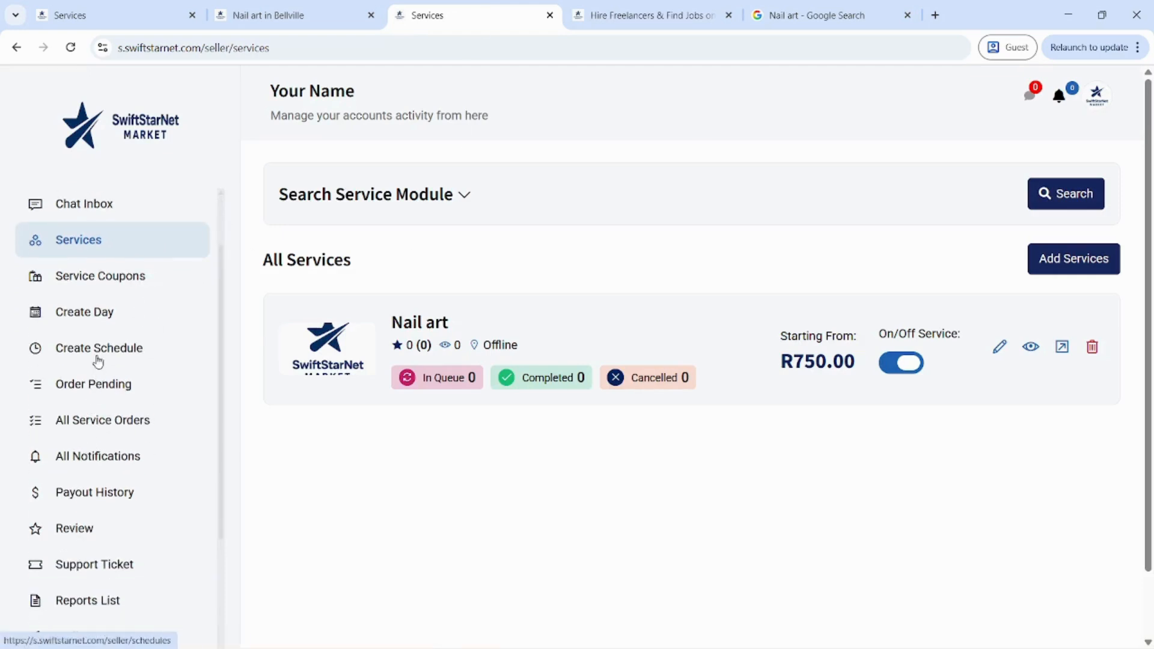
pyautogui.click(89, 285)
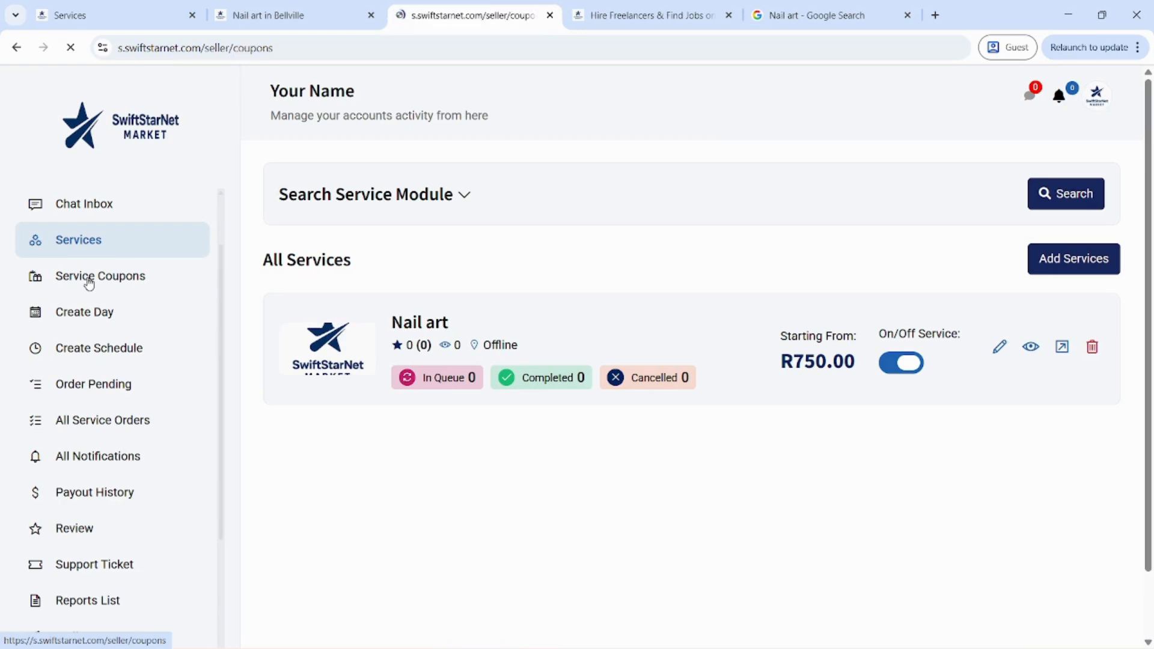
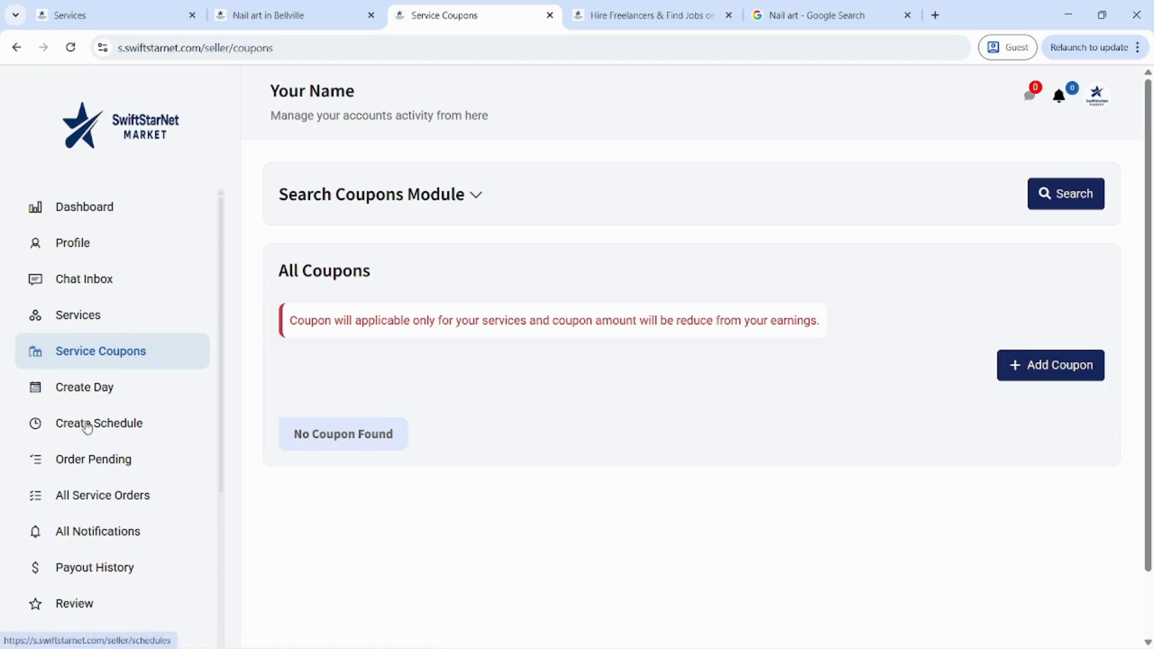
# Check the seven service days, Sat through Fri, in the All Days table, then return to schedules.
pyautogui.click(107, 431)
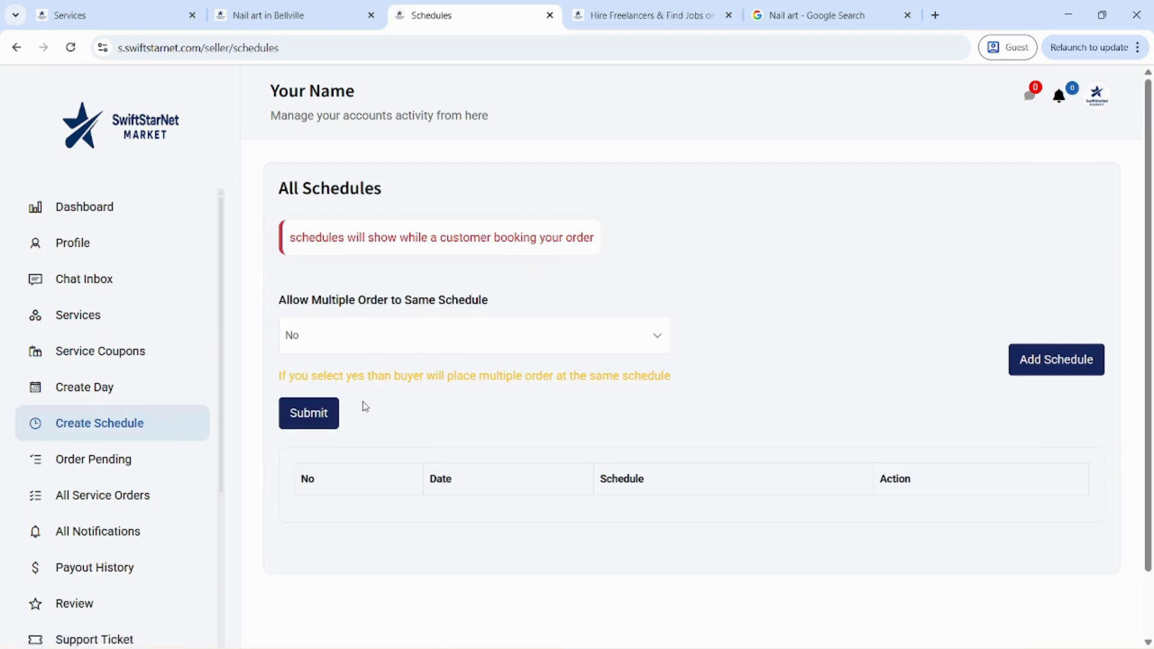
pyautogui.click(105, 390)
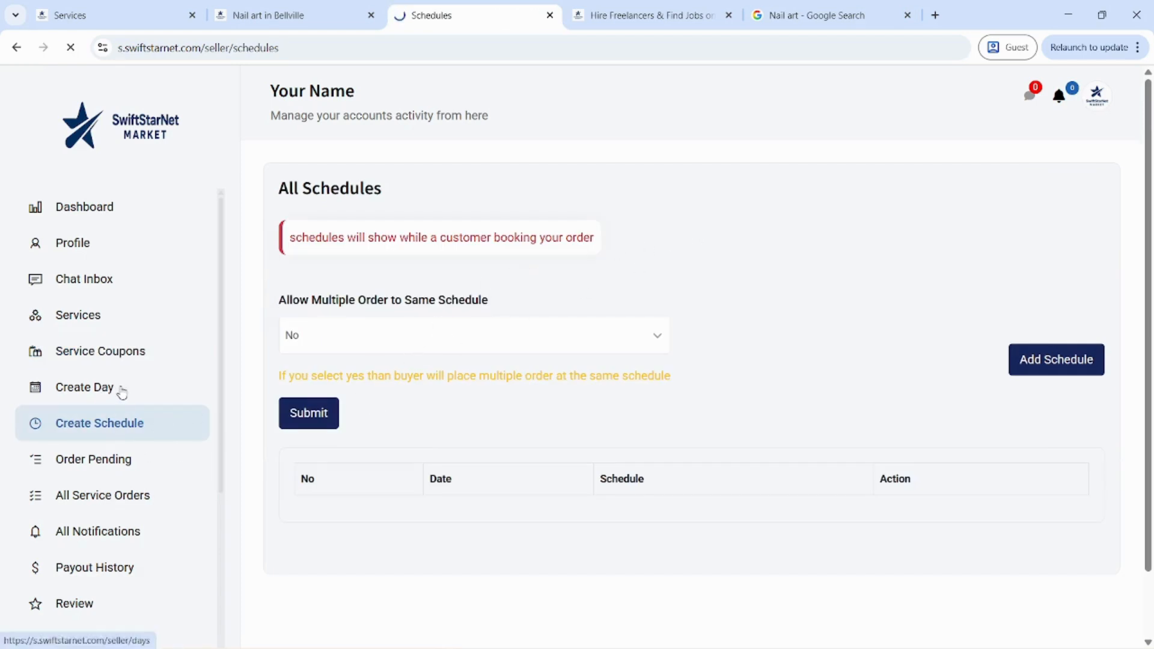
pyautogui.scroll(-2, 780, 342)
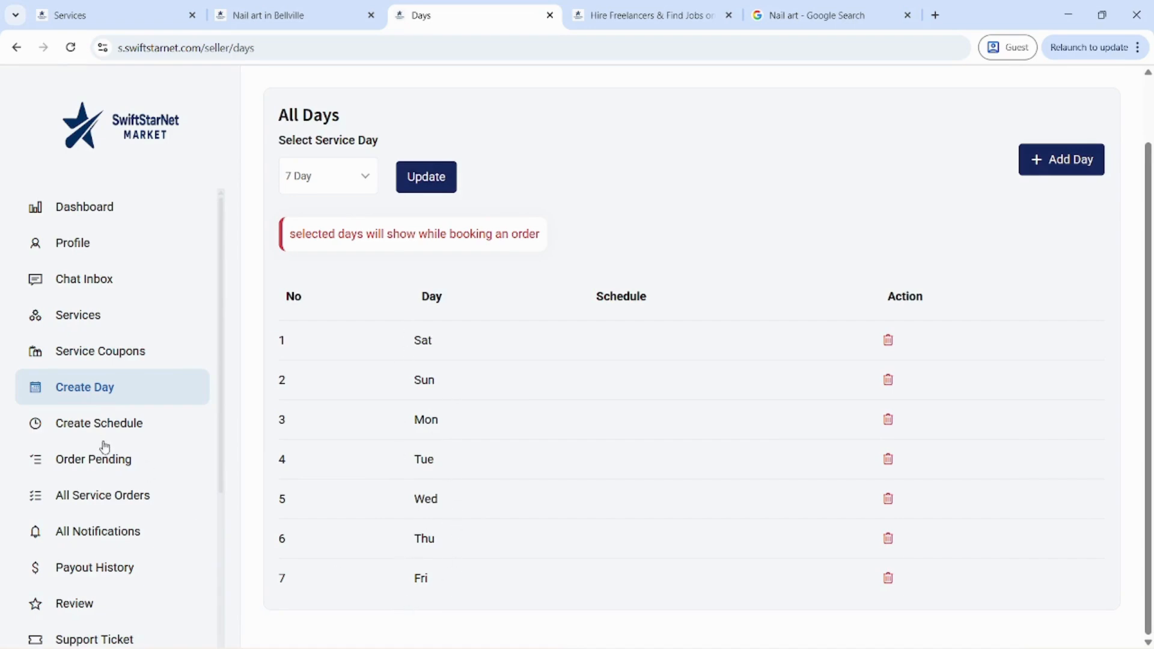
pyautogui.click(174, 417)
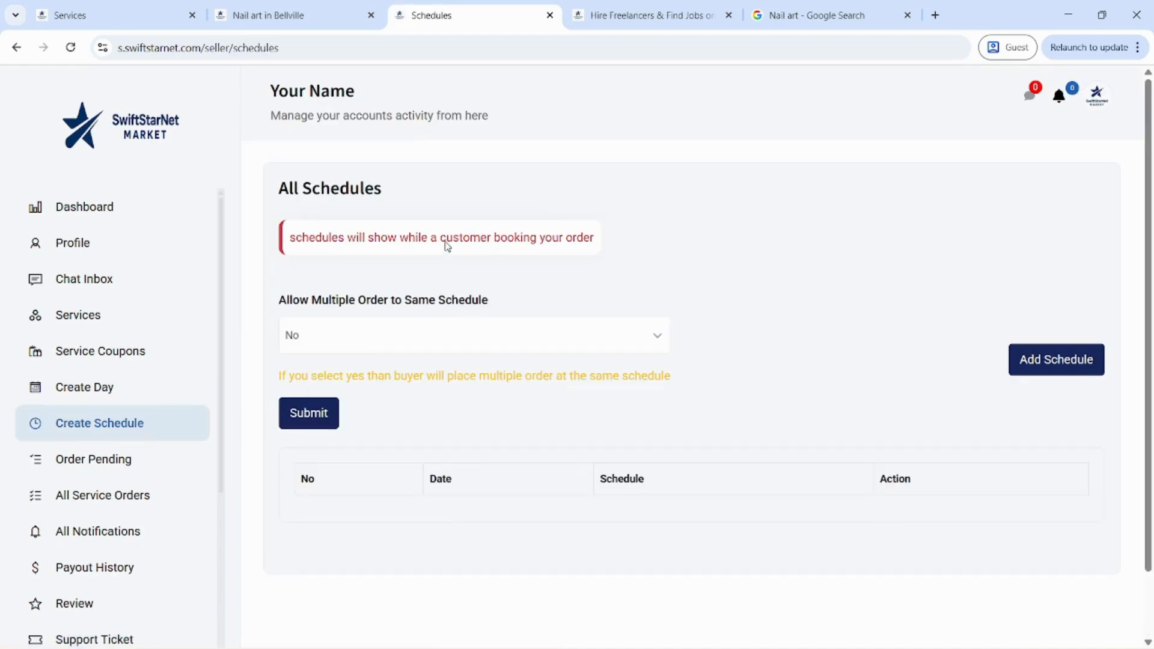
# Set Allow Multiple Order to Same Schedule to Yes and submit the setting.
pyautogui.click(647, 341)
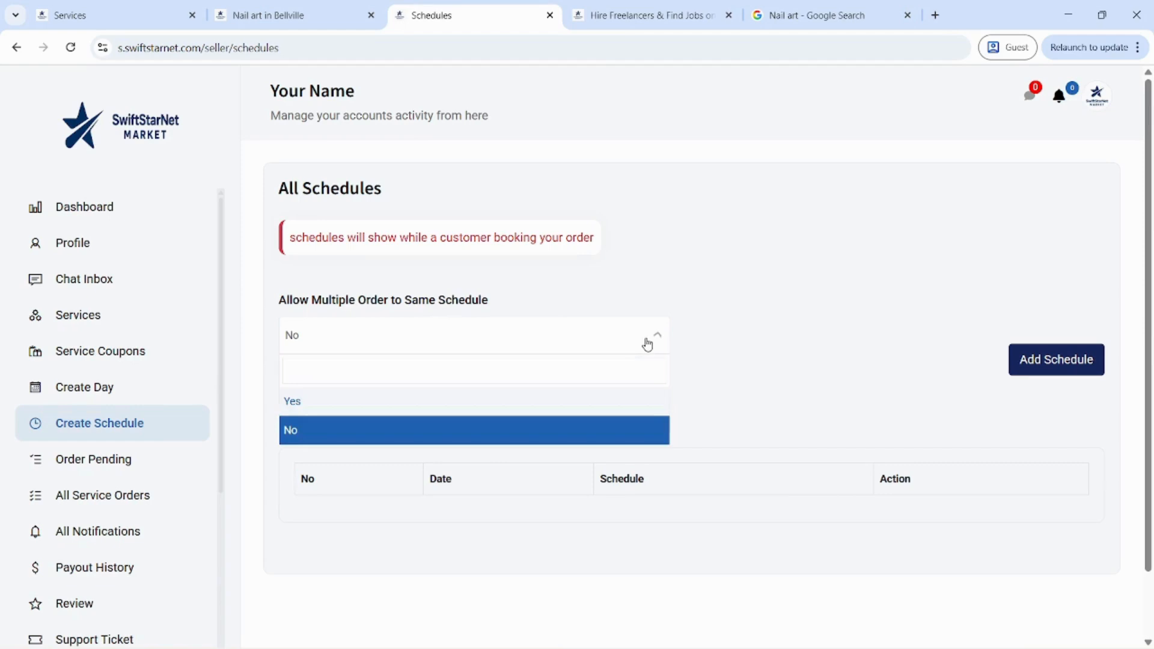
pyautogui.click(643, 341)
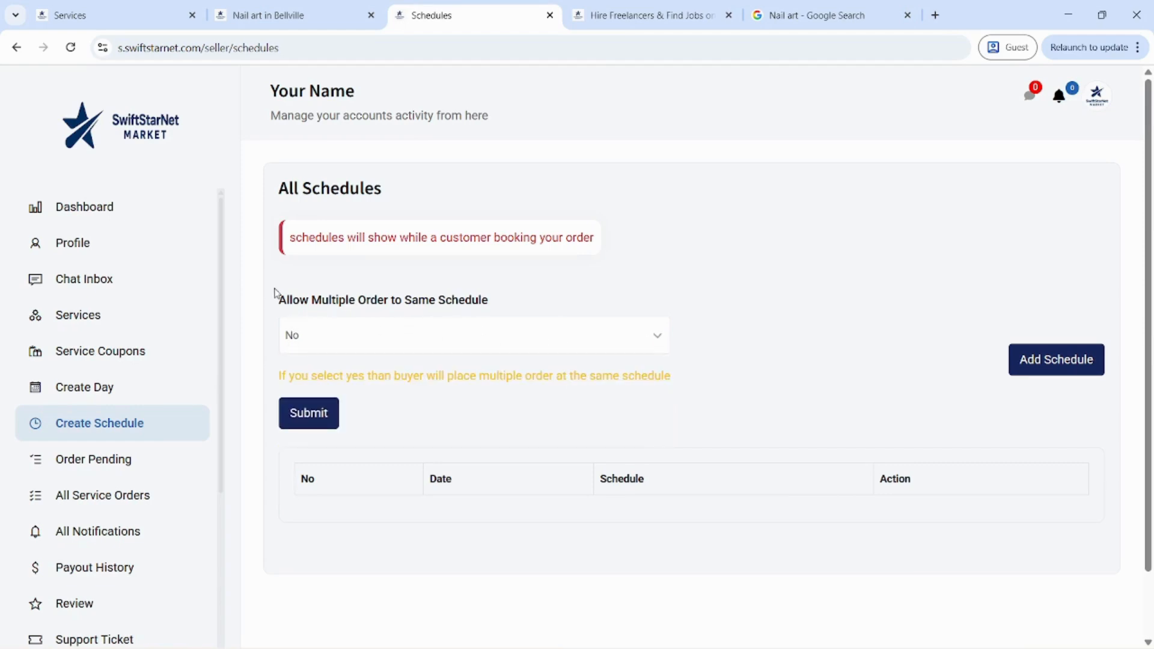
pyautogui.moveTo(274, 293); pyautogui.dragTo(517, 309)
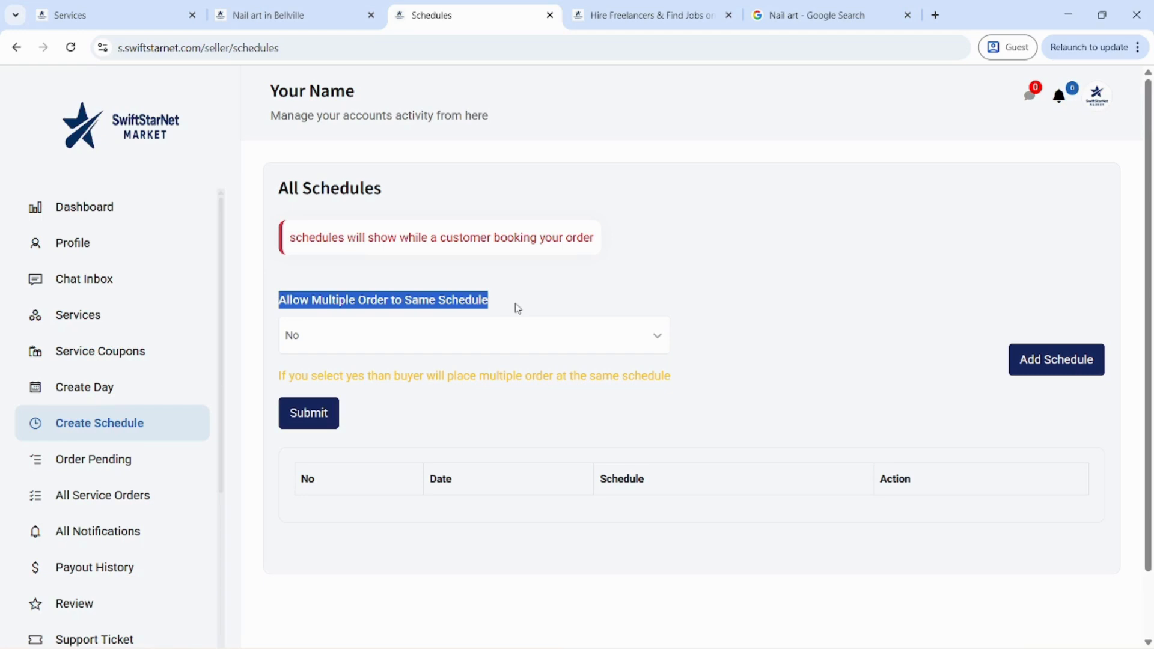
pyautogui.click(649, 344)
pyautogui.click(383, 404)
pyautogui.click(722, 294)
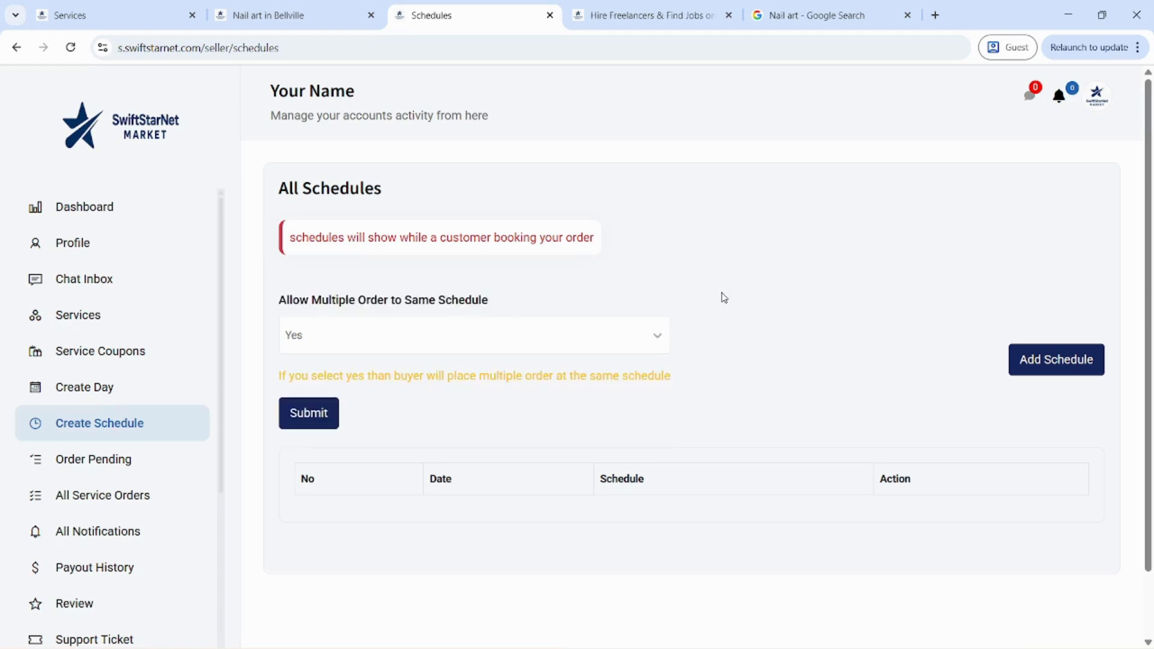
pyautogui.click(317, 419)
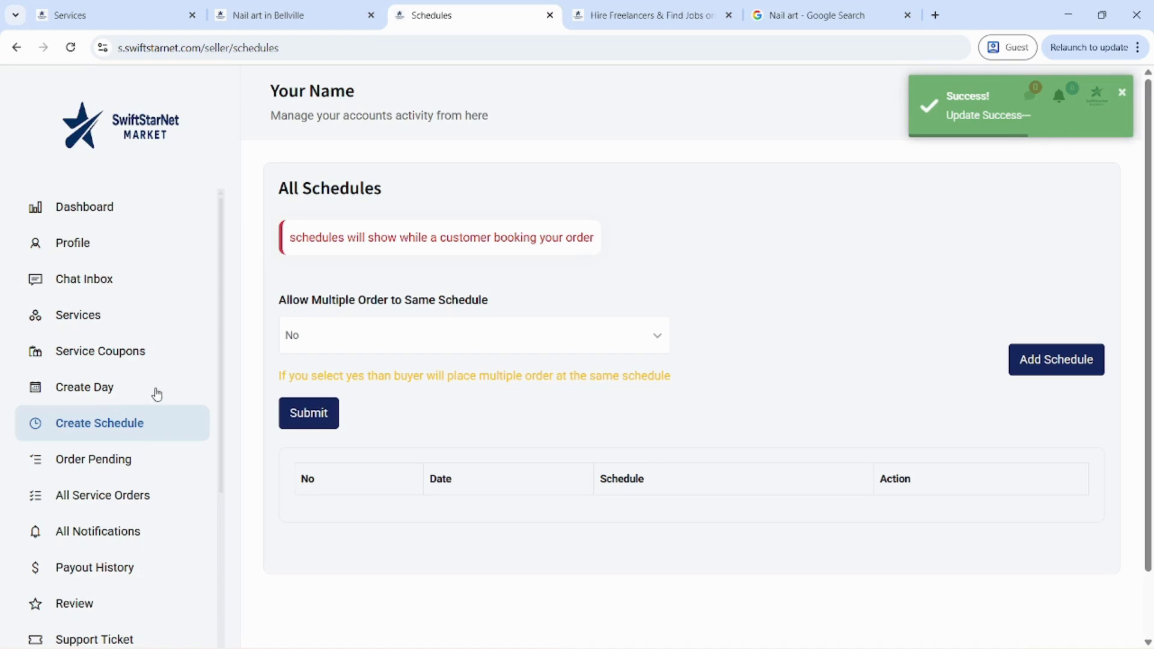
# Add a Fri schedule of 10:00 - 11:00, applied to all days, and save it.
pyautogui.click(1049, 363)
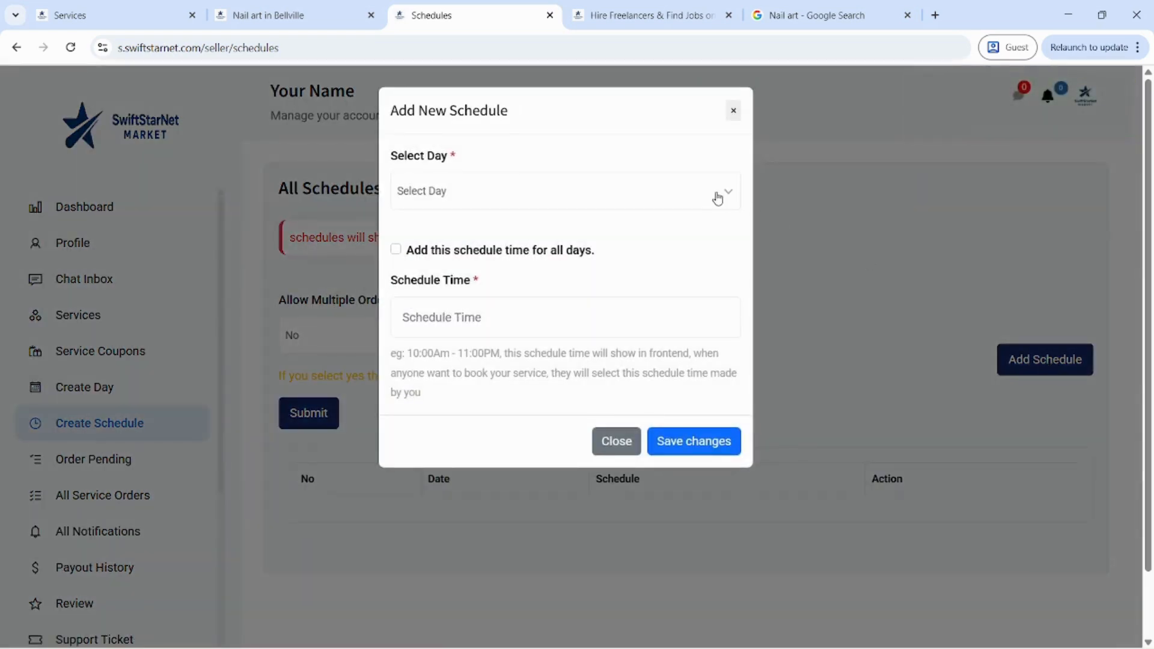
pyautogui.click(717, 196)
pyautogui.scroll(-3, 605, 298)
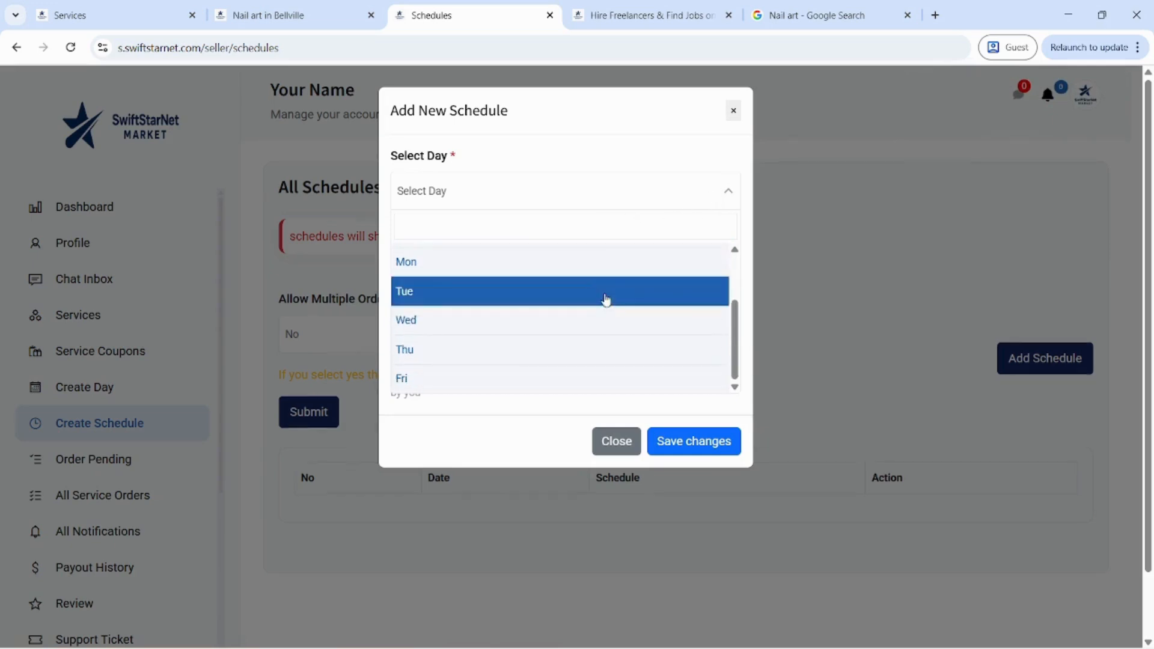
pyautogui.click(484, 381)
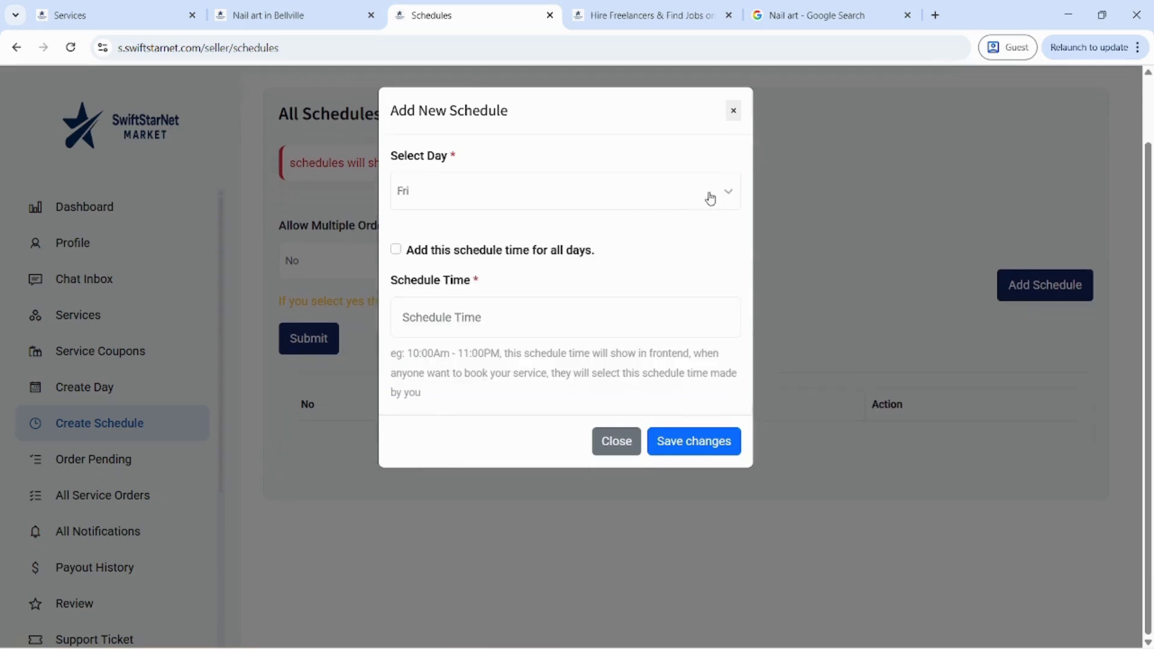
pyautogui.click(395, 251)
pyautogui.click(539, 310)
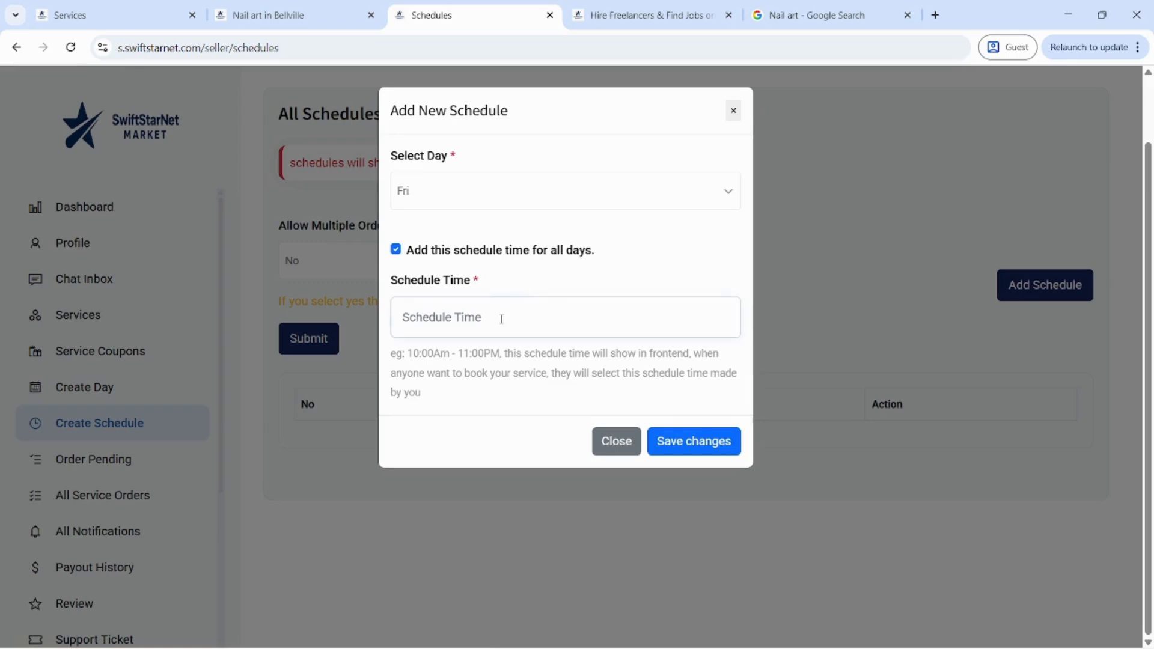
pyautogui.write('10')
pyautogui.write(':00 - 11:00')
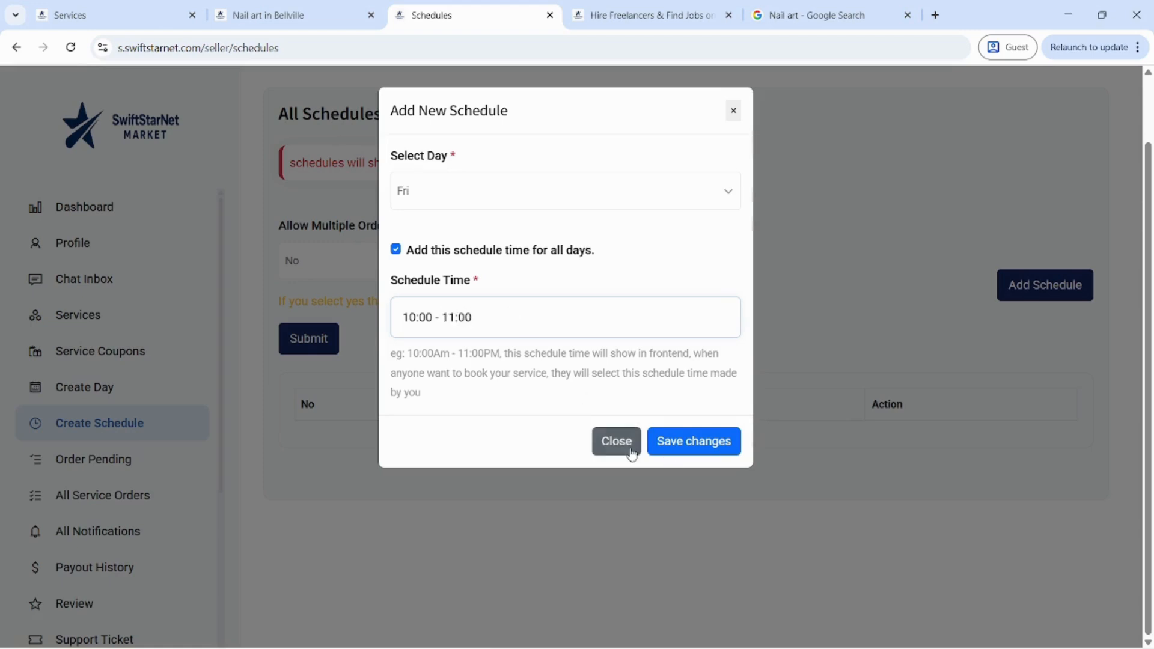
pyautogui.click(710, 445)
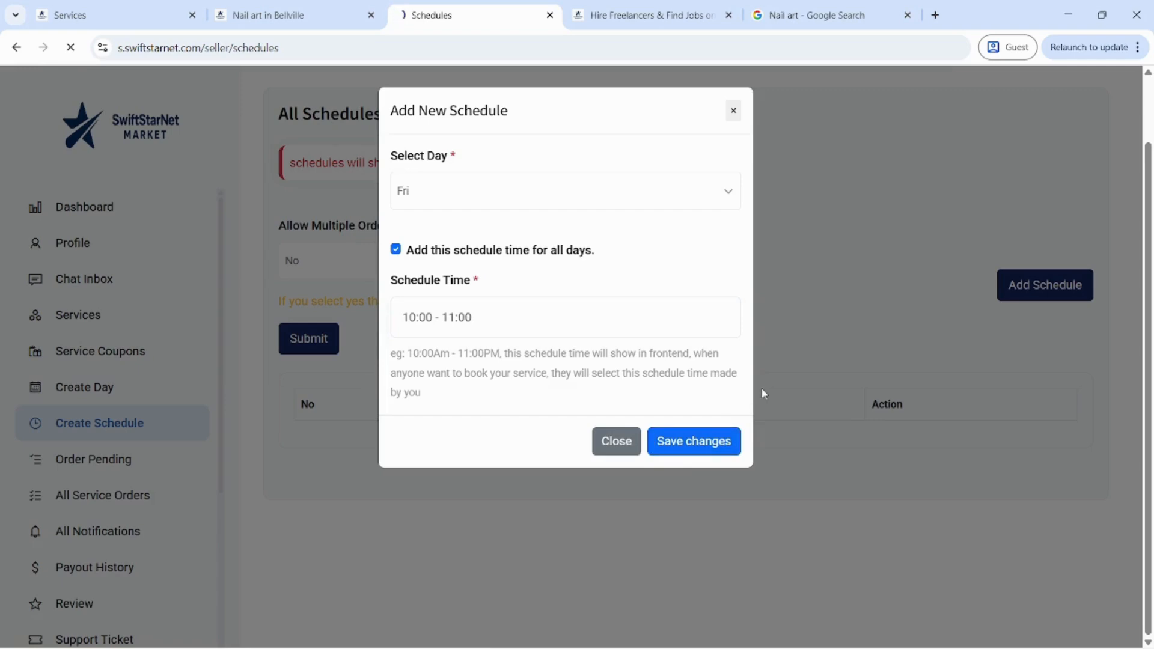
pyautogui.scroll(-2, 760, 393)
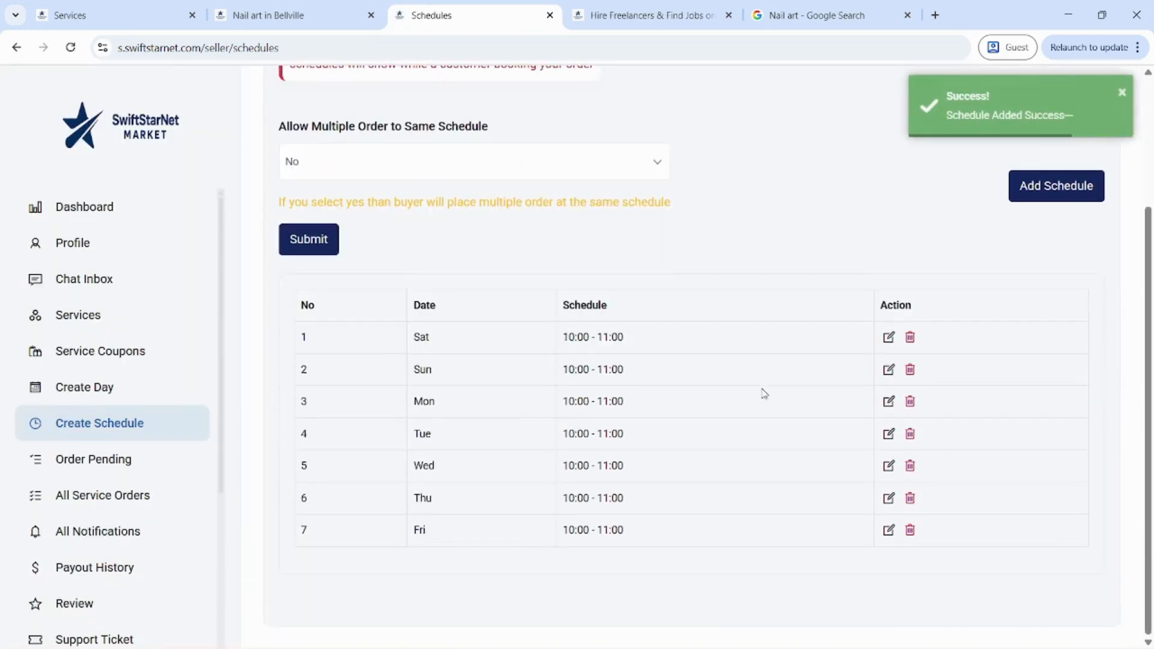
pyautogui.scroll(3, 683, 381)
pyautogui.scroll(-3, 554, 402)
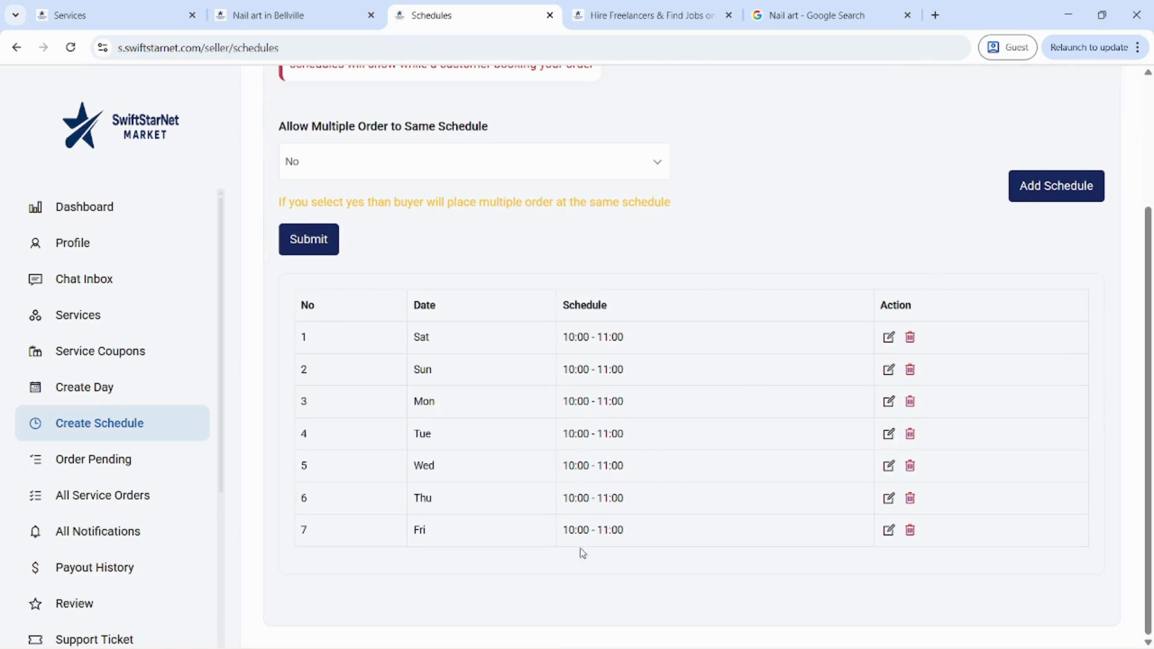
# Add a Fri schedule slot of 11:30-12:30 and save it.
pyautogui.click(1037, 188)
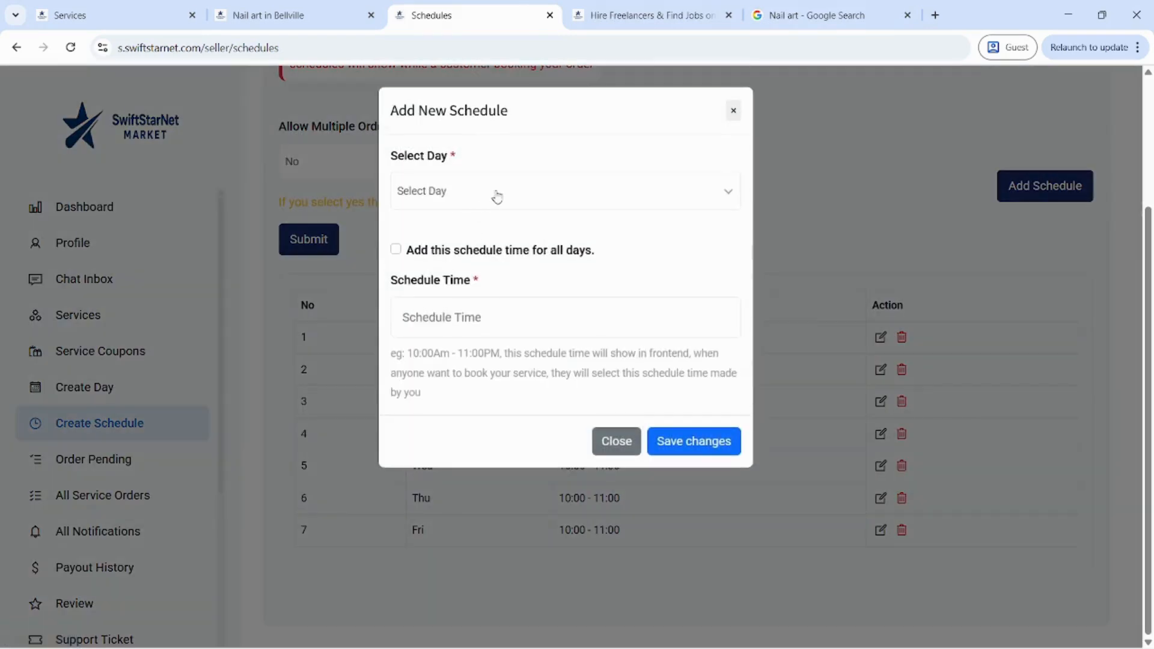
pyautogui.click(500, 193)
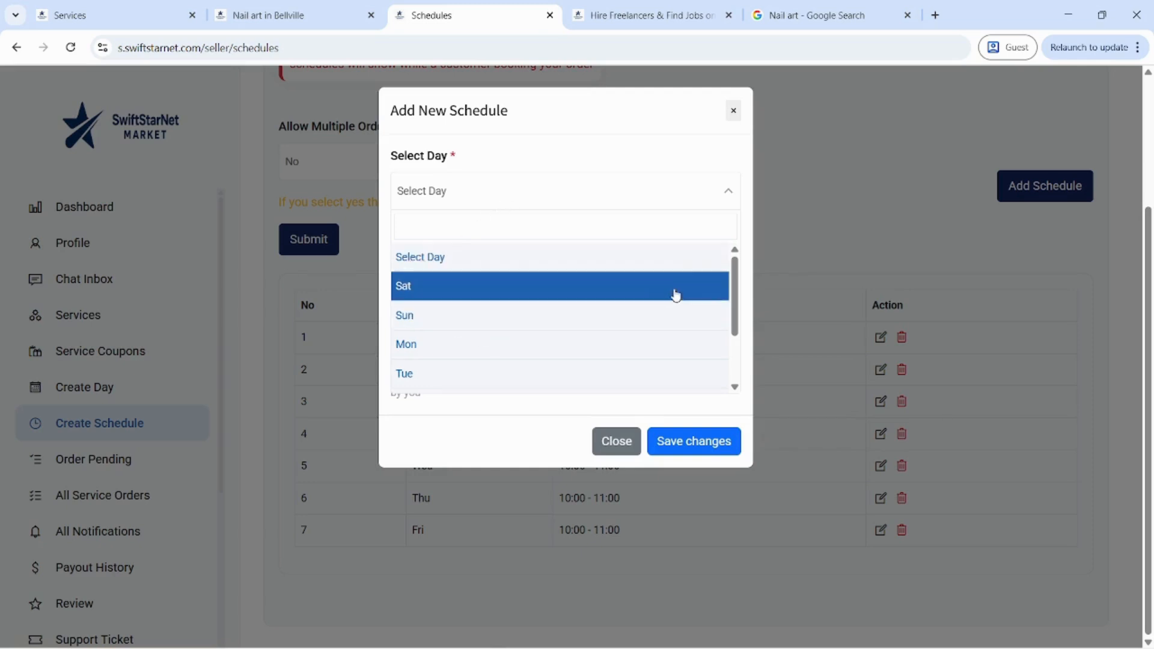
pyautogui.scroll(-2, 490, 363)
pyautogui.click(476, 363)
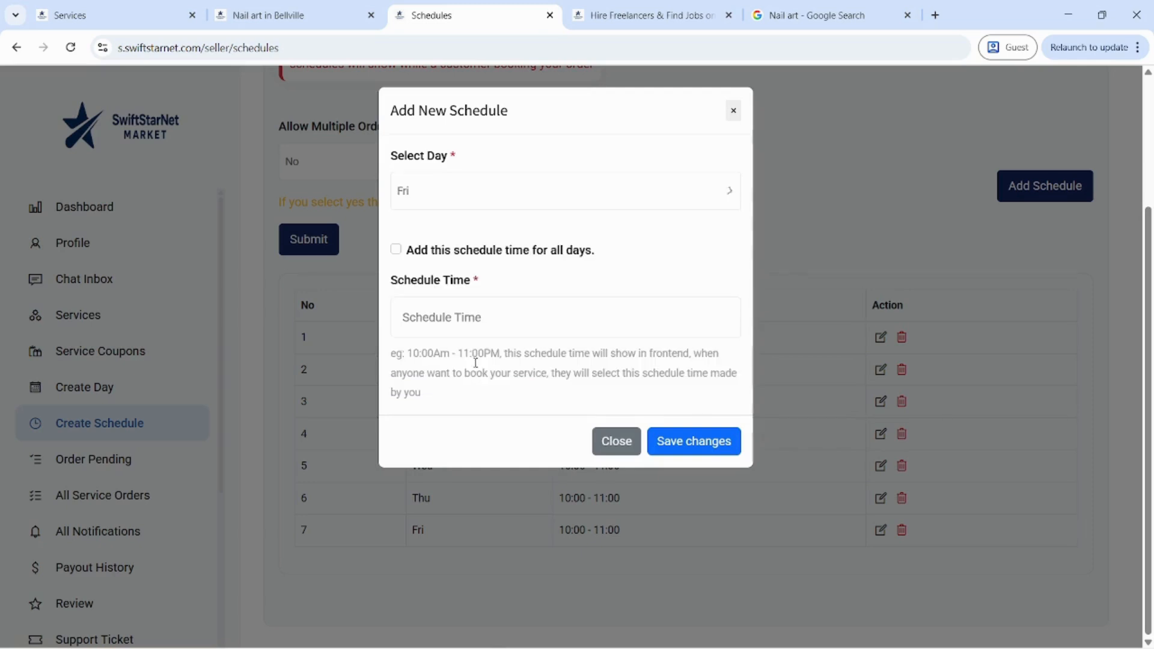
pyautogui.click(419, 324)
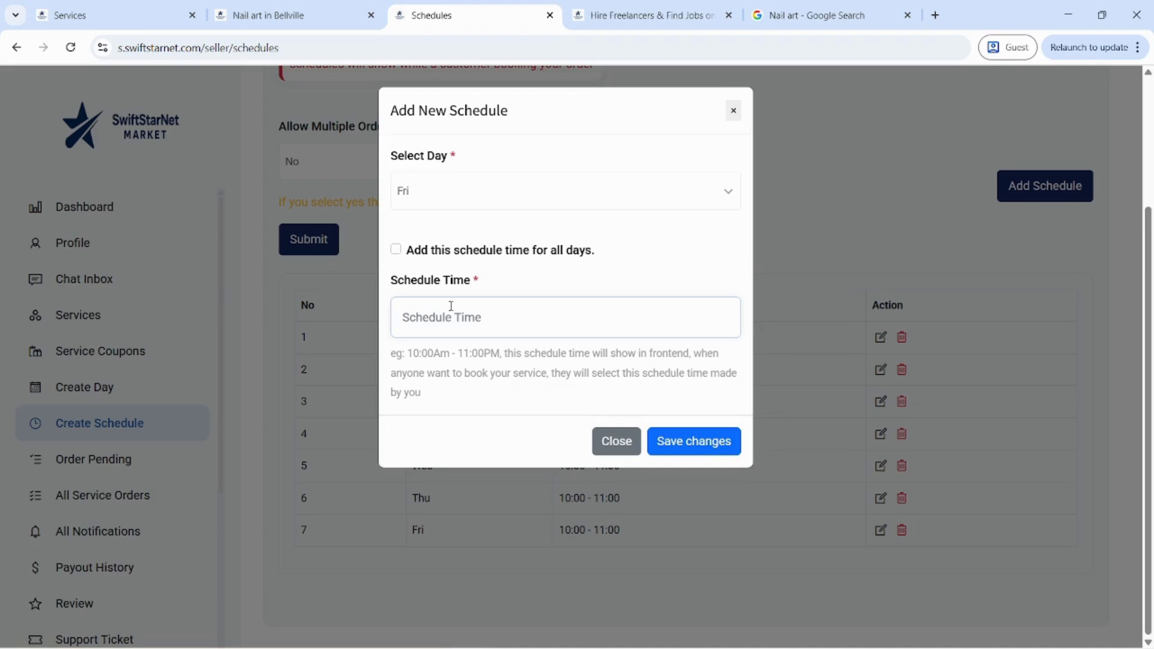
pyautogui.write('11:30-12:30')
pyautogui.click(699, 443)
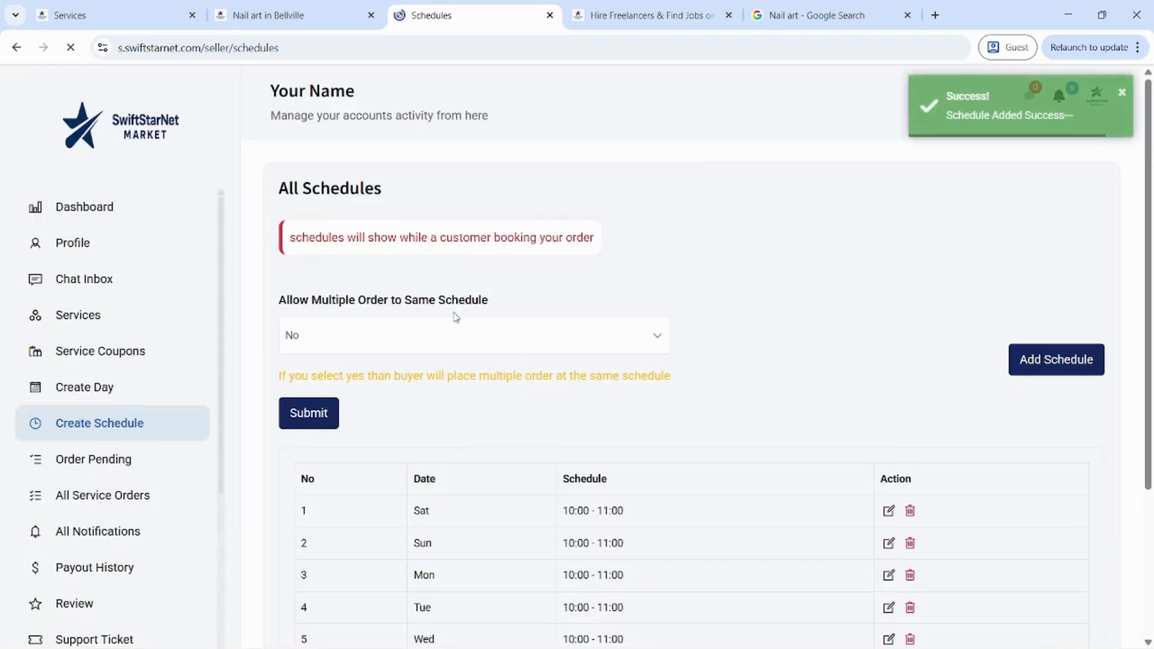
pyautogui.scroll(-3, 601, 368)
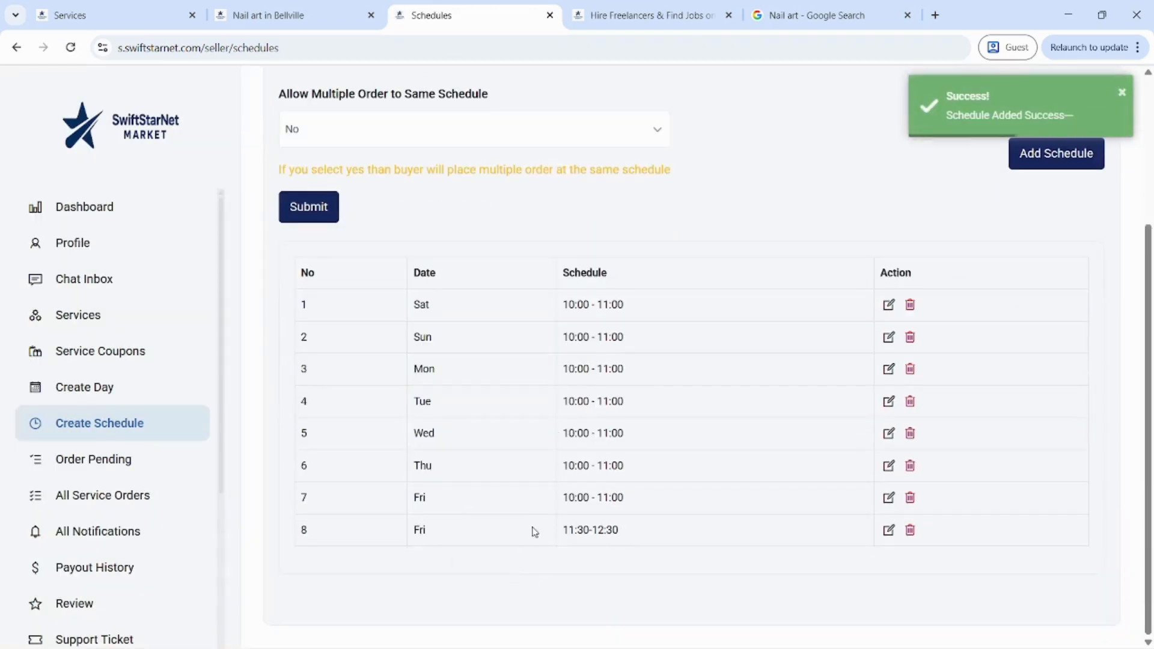
# Open the Fri 11:30-12:30 slot's edit dialog and close it unchanged.
pyautogui.click(889, 530)
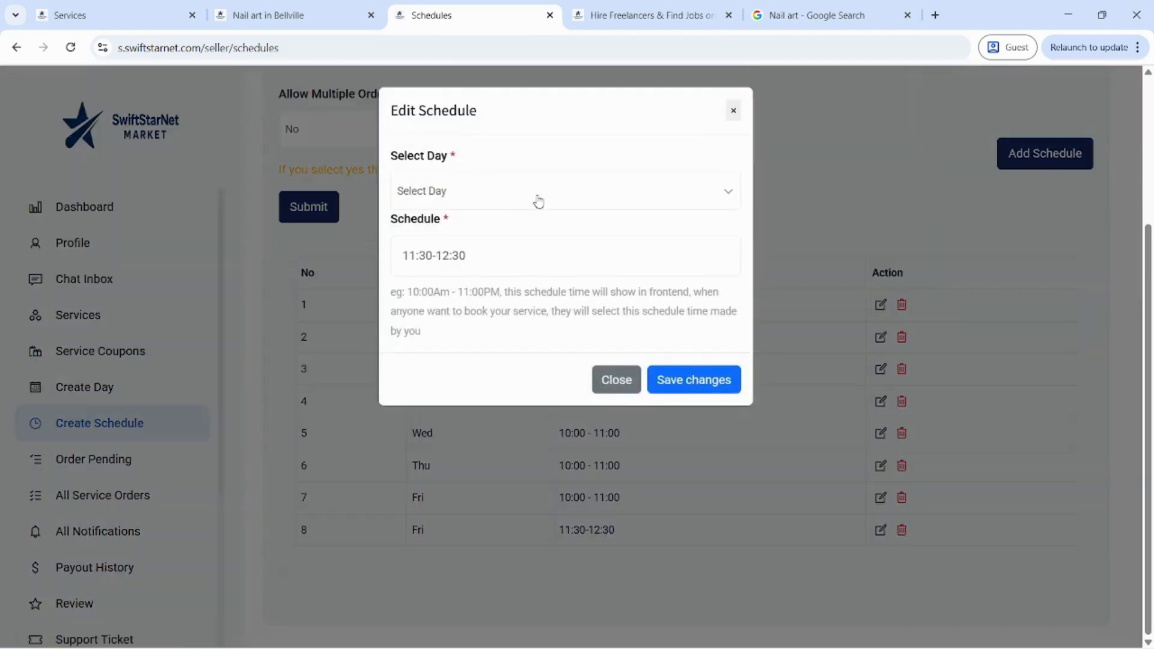
pyautogui.click(539, 202)
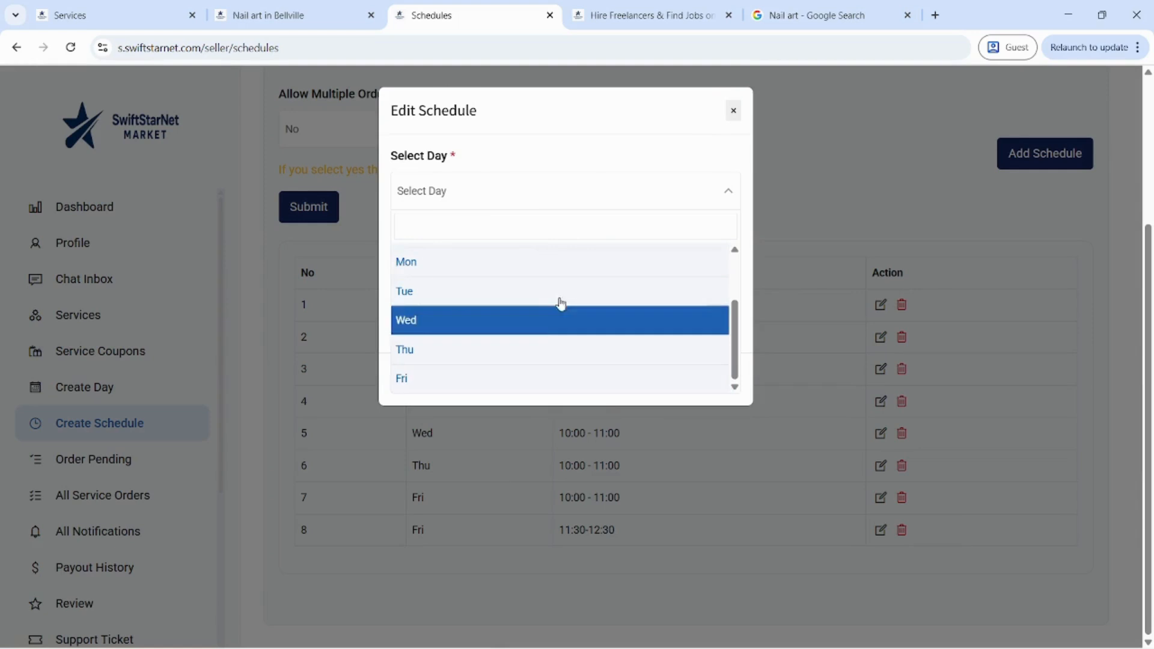
pyautogui.click(474, 375)
pyautogui.click(732, 111)
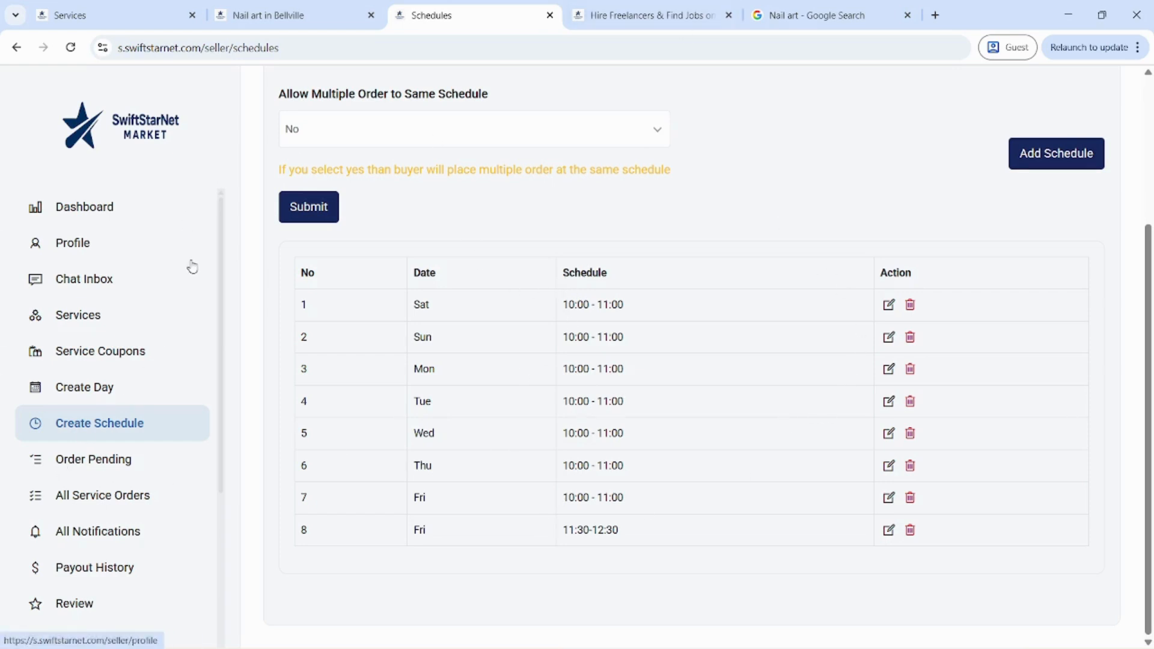
# Look over the pending orders, all service orders and notifications pages.
pyautogui.click(100, 463)
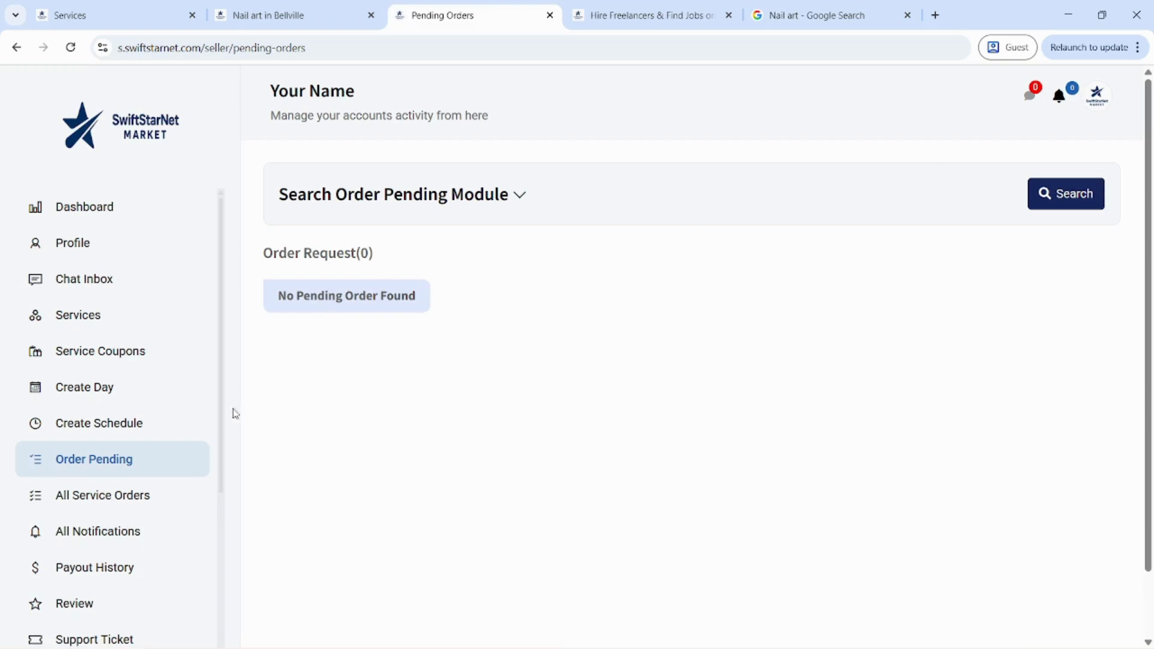
pyautogui.click(88, 506)
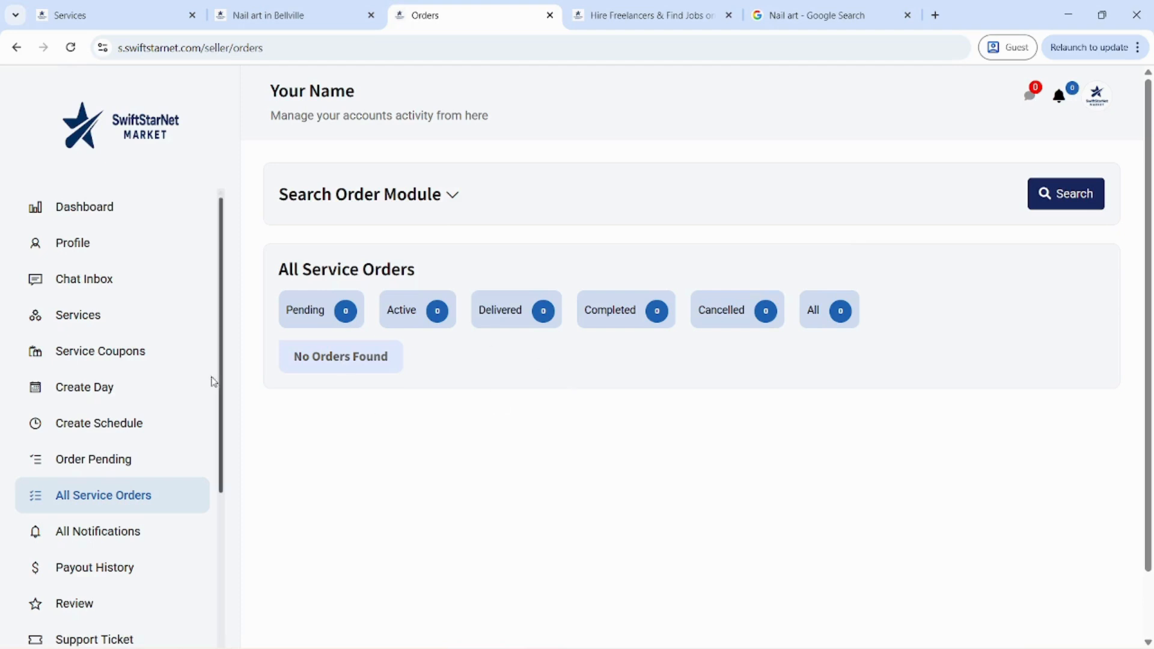
pyautogui.click(115, 549)
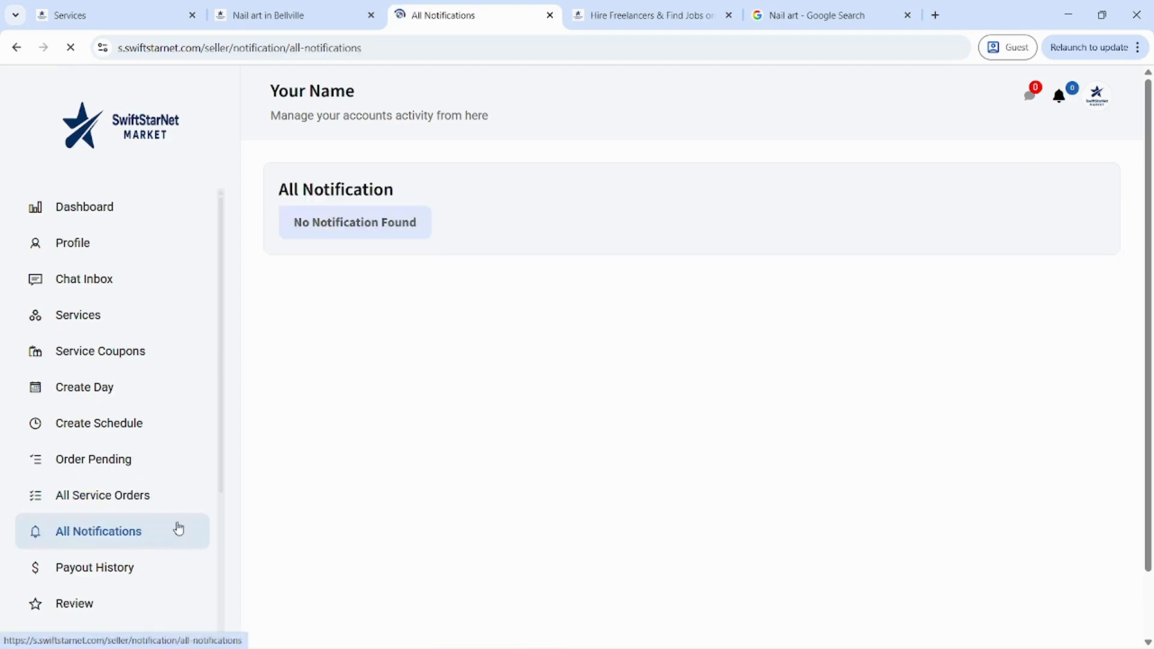
pyautogui.scroll(-4, 59, 480)
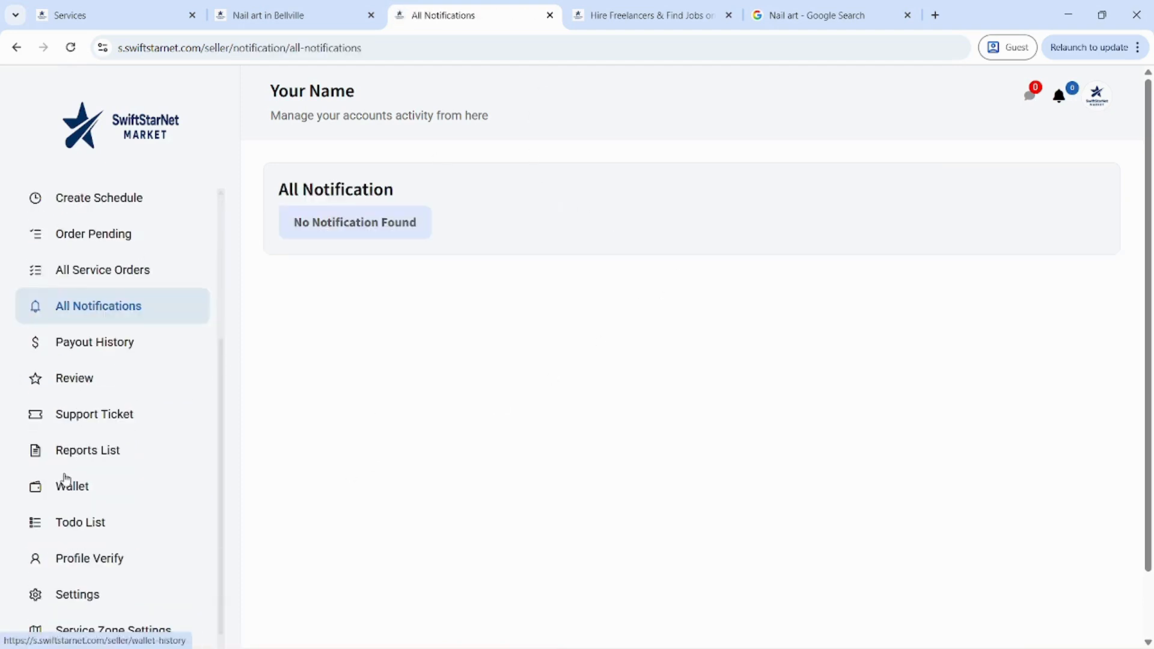
# Review the Payout History page and its empty totals.
pyautogui.click(124, 345)
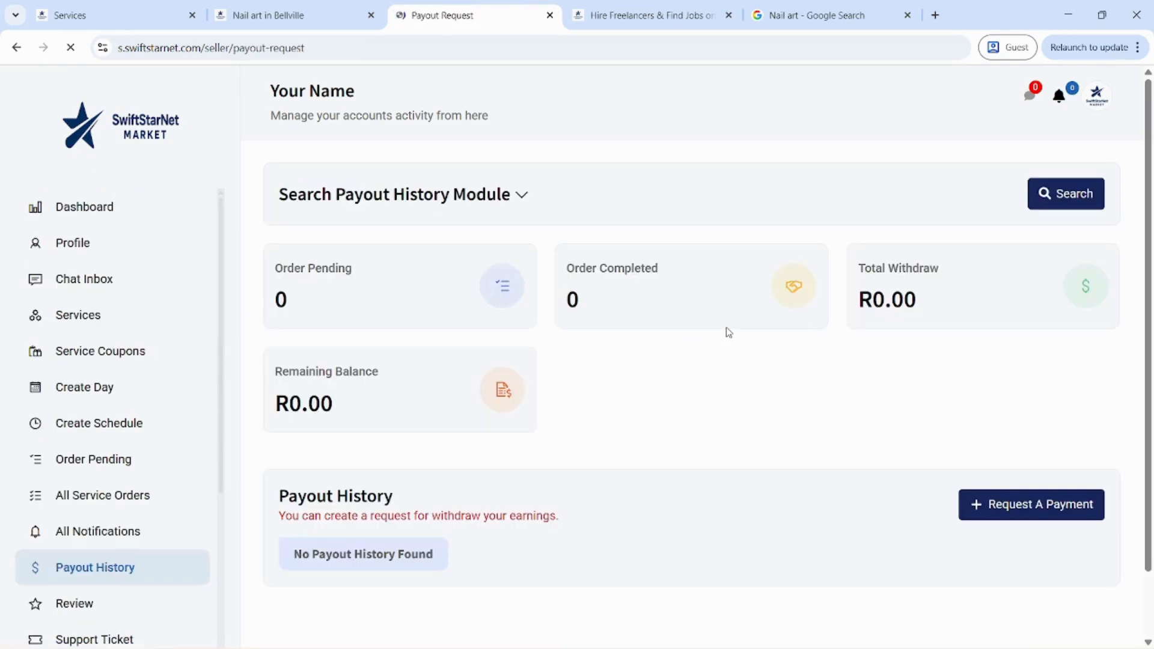
pyautogui.scroll(-1, 697, 451)
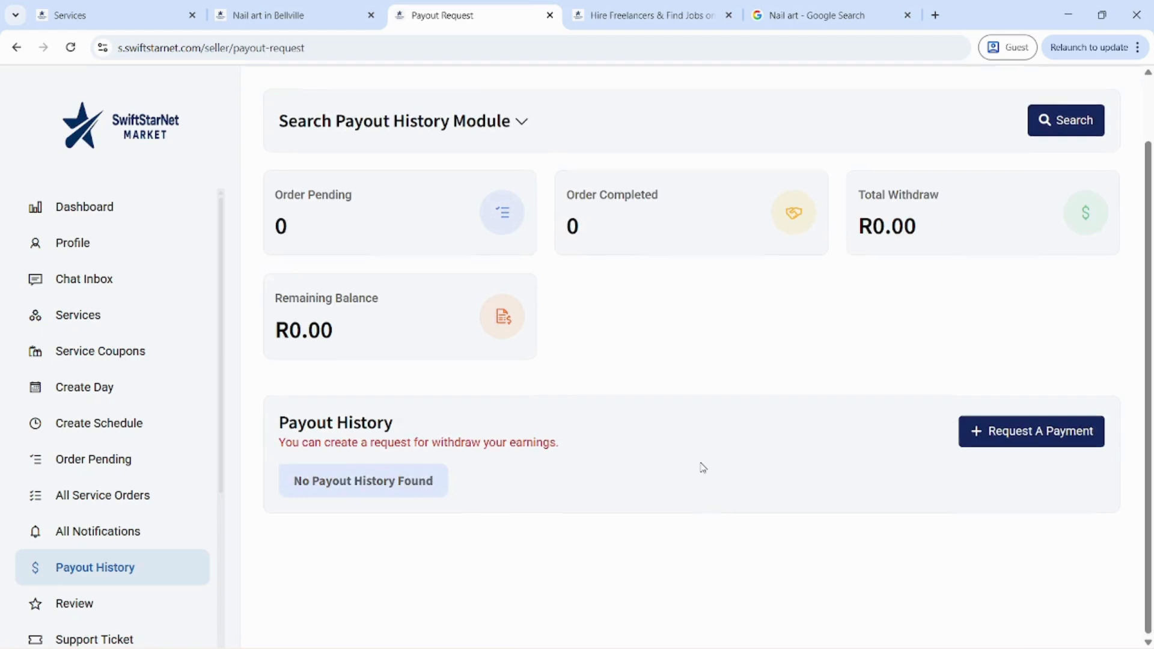
pyautogui.scroll(1, 704, 467)
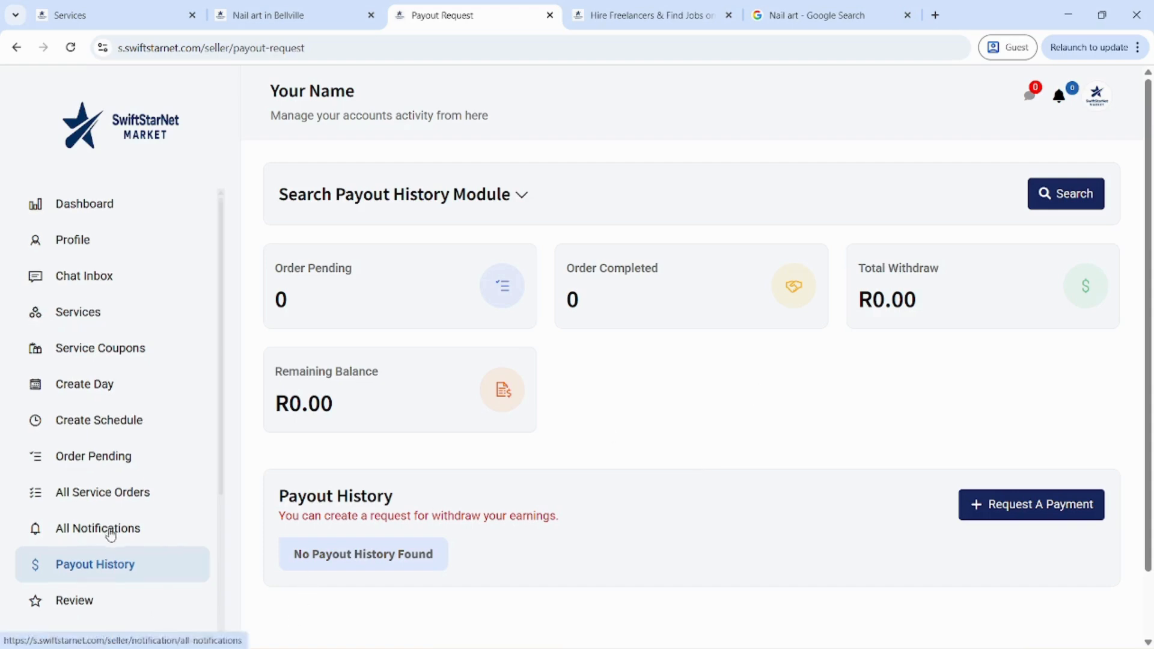
pyautogui.scroll(-4, 109, 533)
# Check the Service Reviews page, which shows no reviews, then go to support tickets.
pyautogui.click(92, 367)
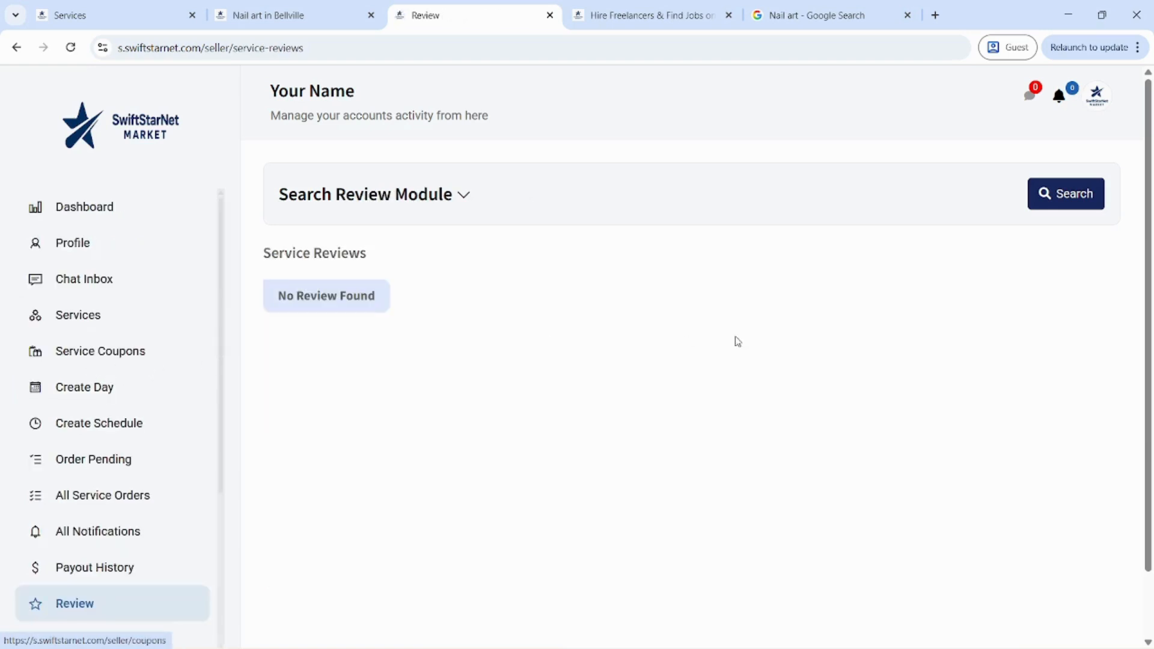
pyautogui.scroll(-1, 534, 373)
pyautogui.scroll(-2, 167, 443)
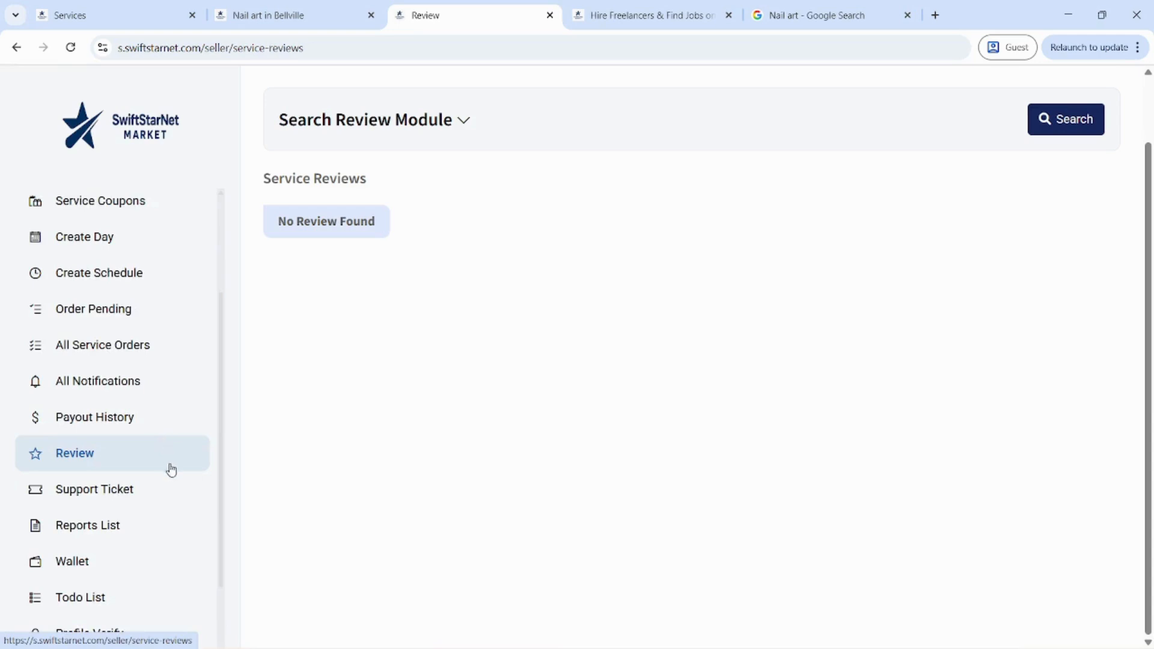
pyautogui.scroll(-2, 168, 475)
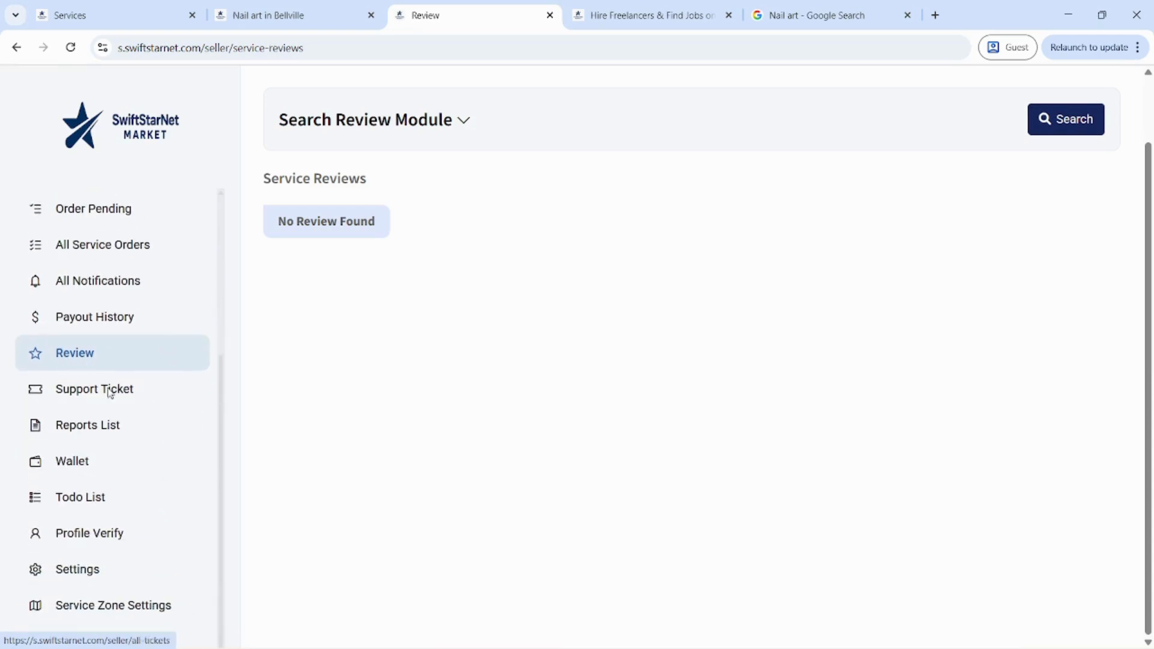
pyautogui.click(129, 397)
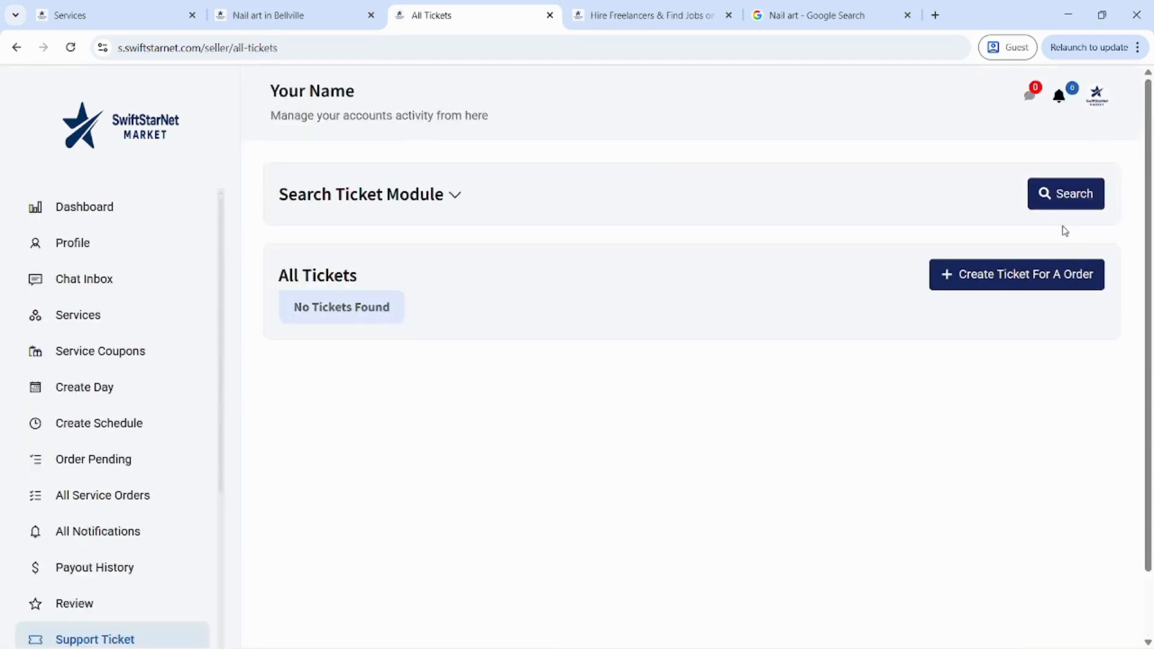
# Inspect the Create Ticket For A Order form fields and order list, then discard it.
pyautogui.click(963, 277)
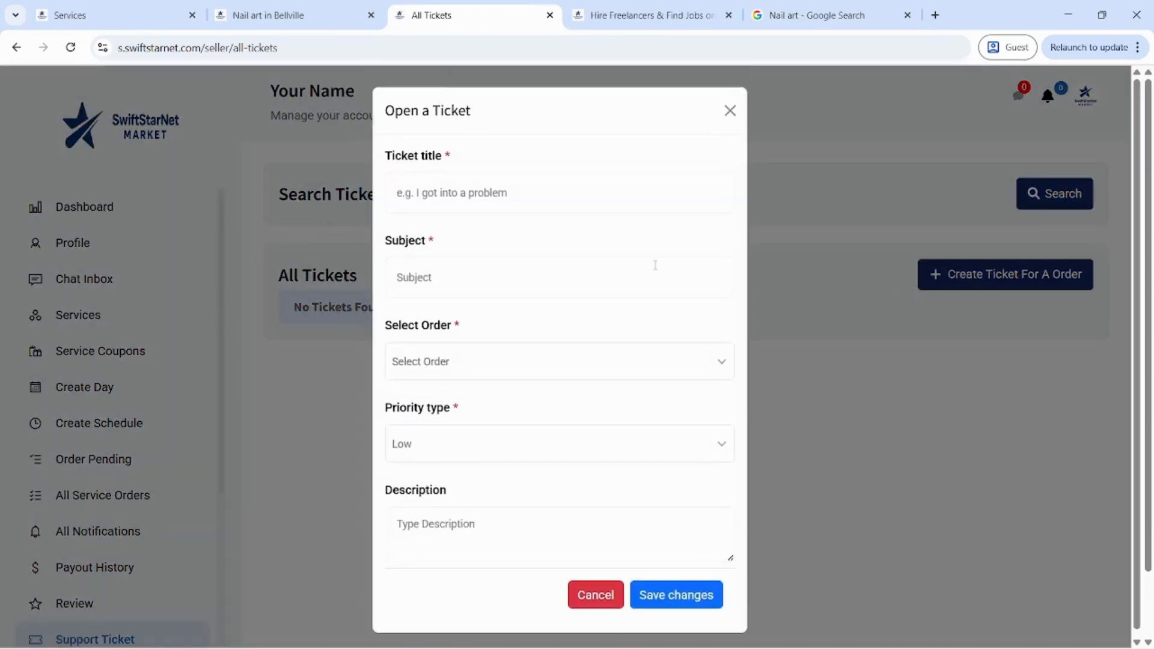
pyautogui.click(461, 518)
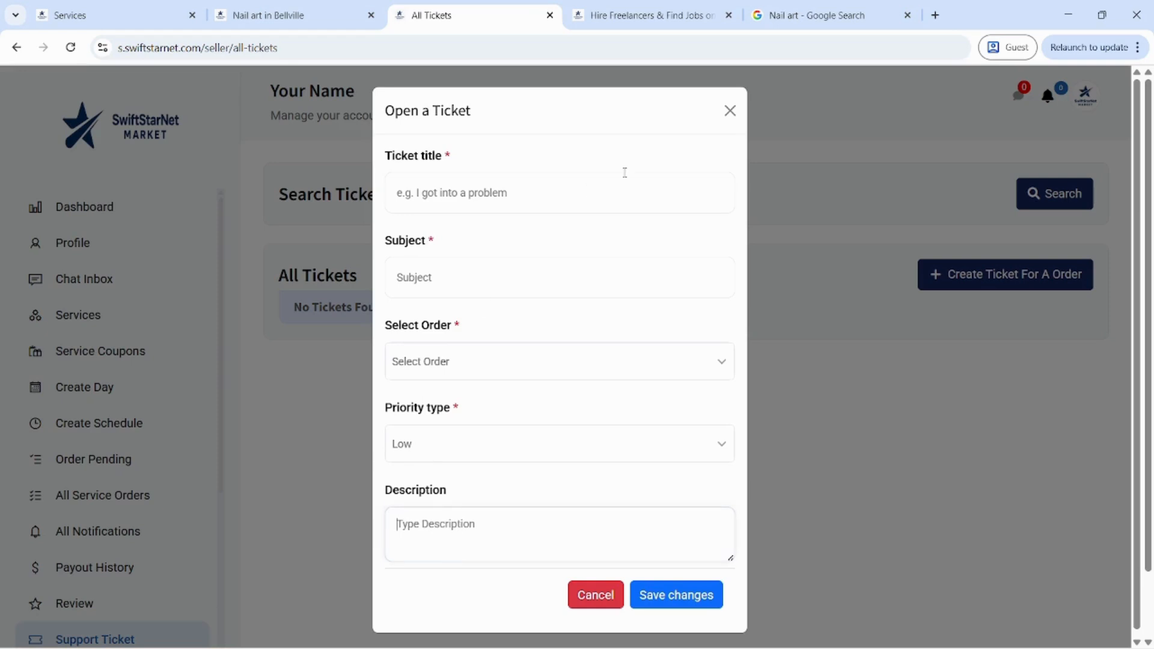
pyautogui.click(549, 186)
pyautogui.click(468, 271)
pyautogui.click(457, 371)
pyautogui.click(456, 372)
pyautogui.click(482, 373)
pyautogui.click(440, 425)
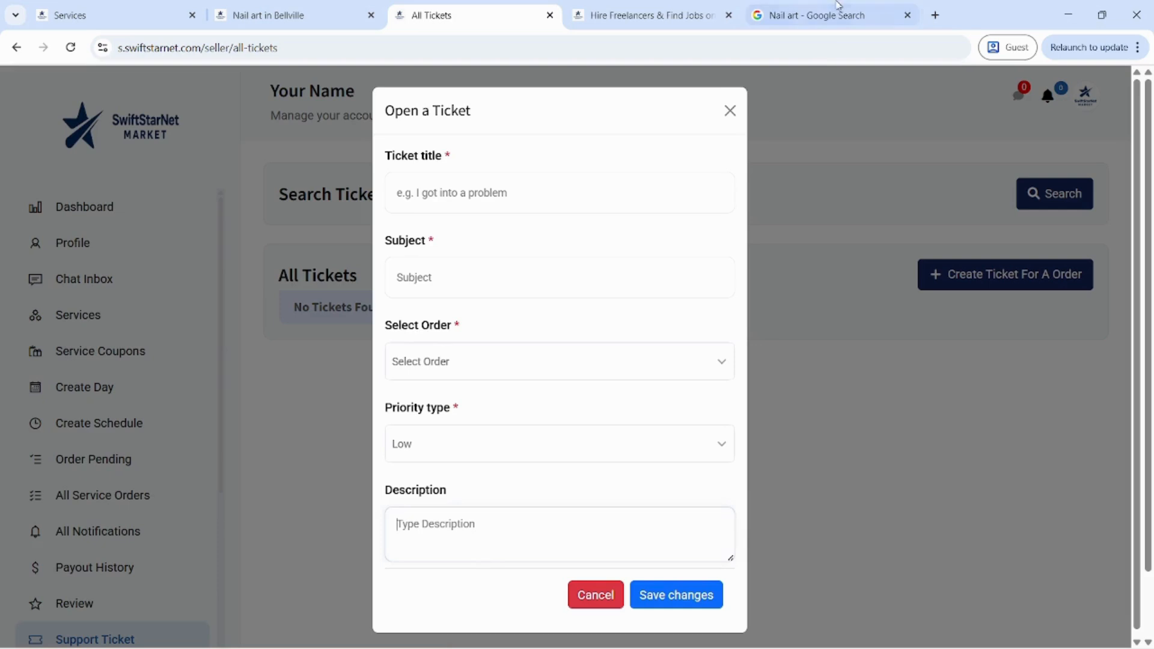
pyautogui.click(729, 115)
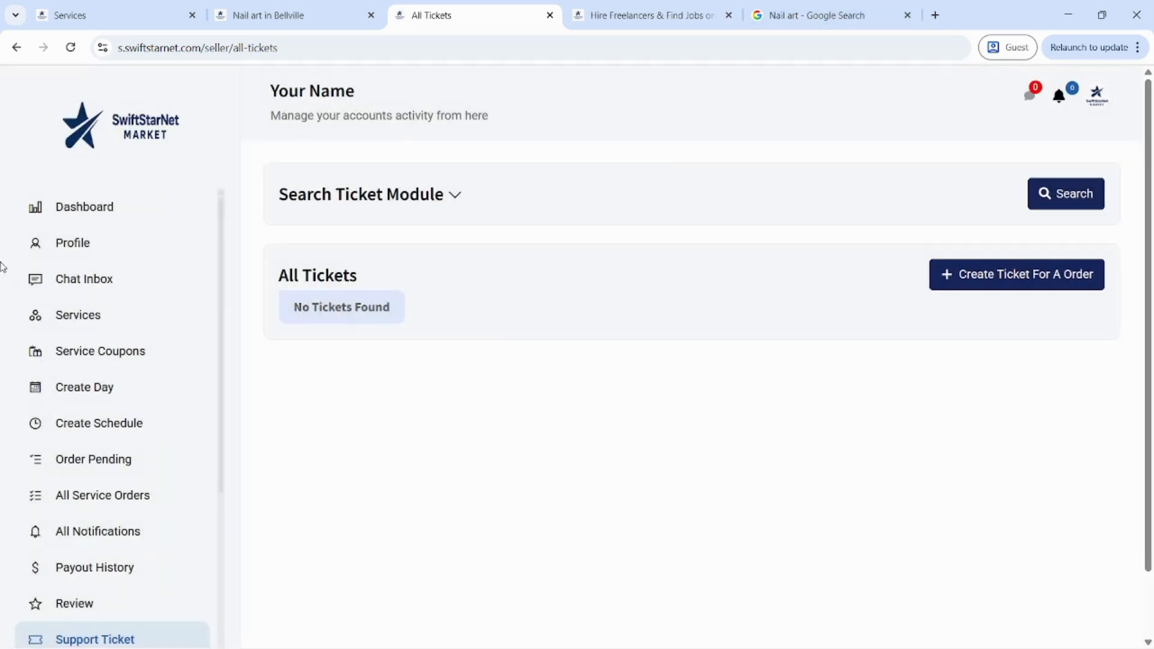
# View the empty Reports List page, then move on to the Wallet page.
pyautogui.scroll(-5, 173, 327)
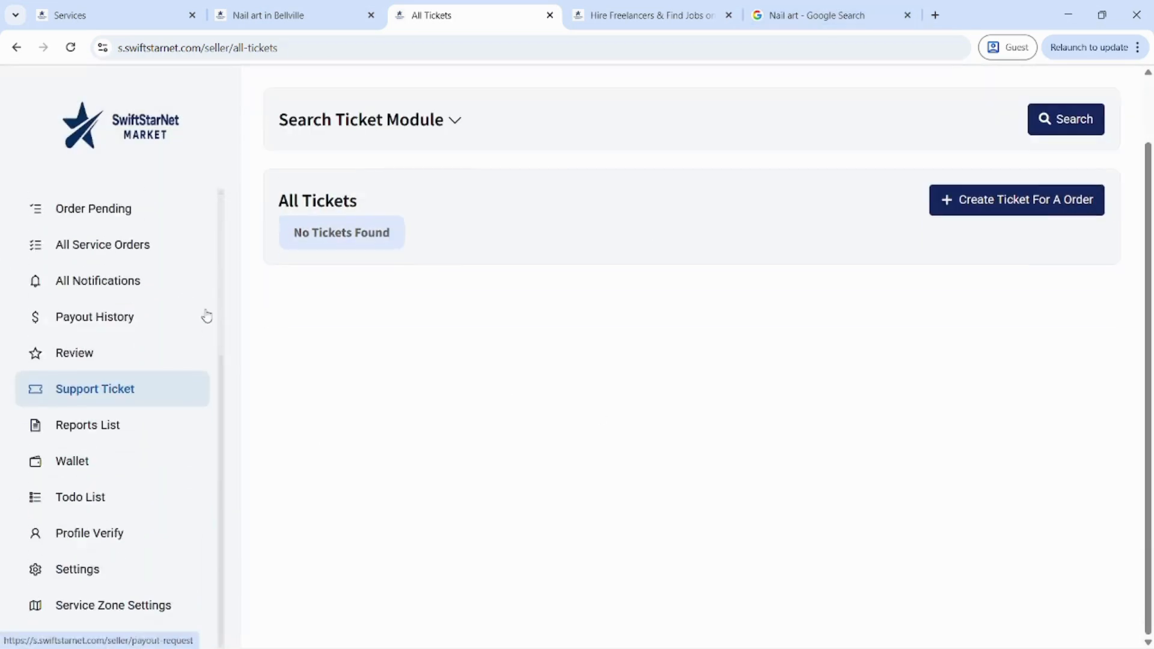
pyautogui.click(169, 447)
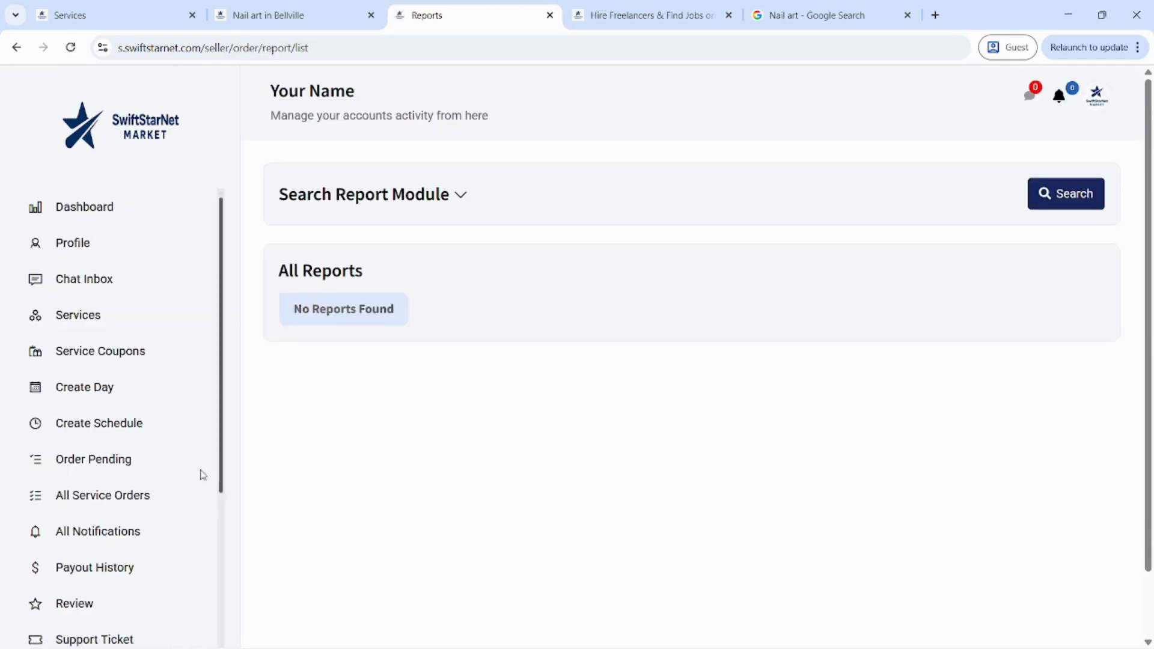
pyautogui.scroll(-4, 203, 475)
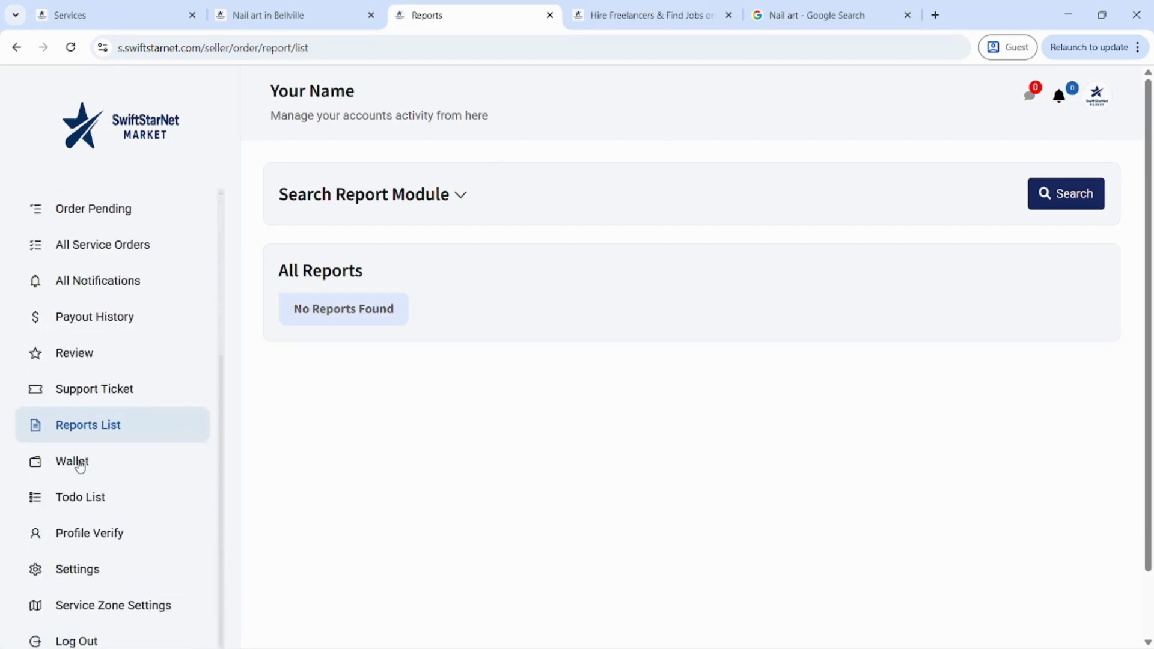
pyautogui.click(80, 466)
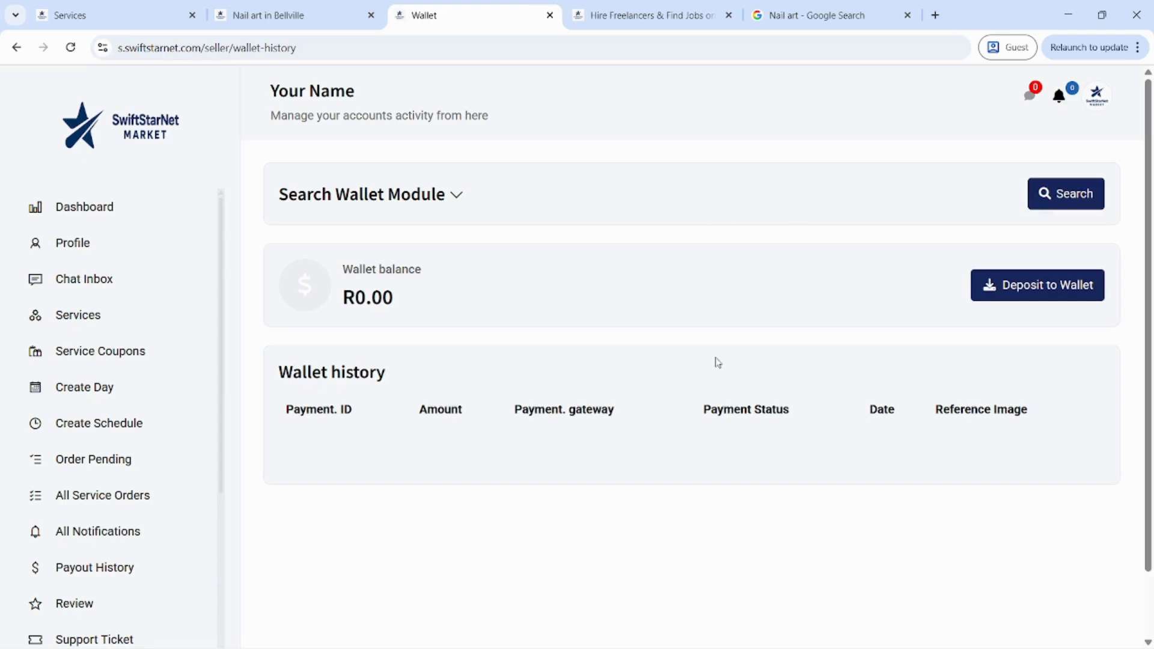
# Look over the Deposit to Wallet form and close it without depositing.
pyautogui.click(1040, 291)
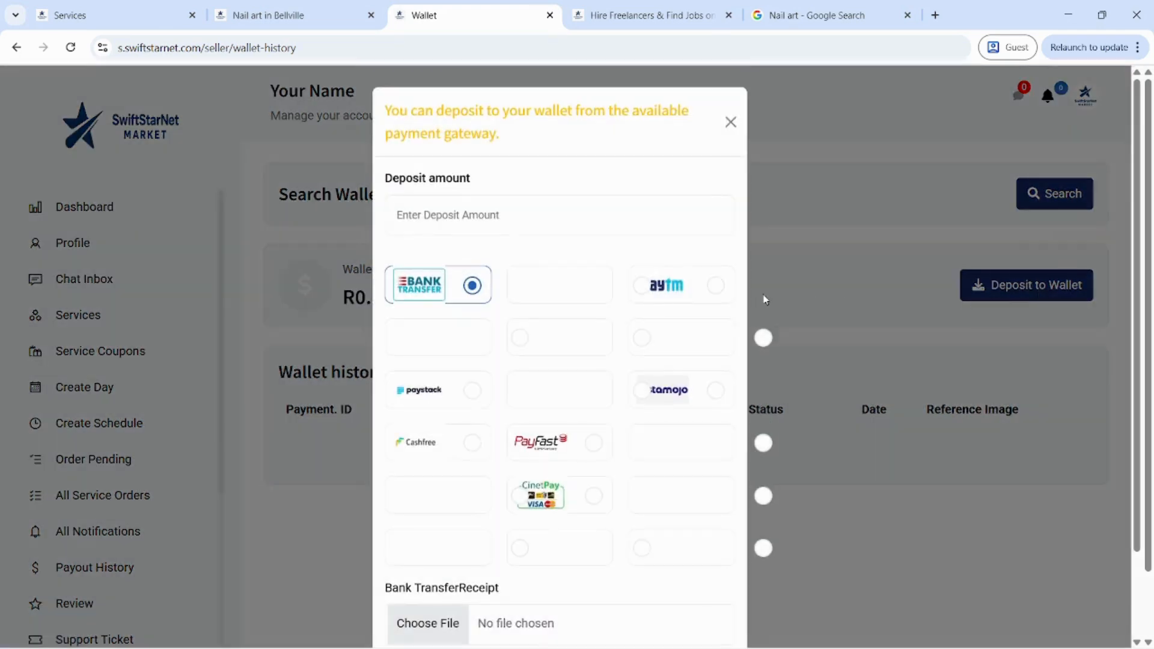
pyautogui.scroll(-2, 523, 265)
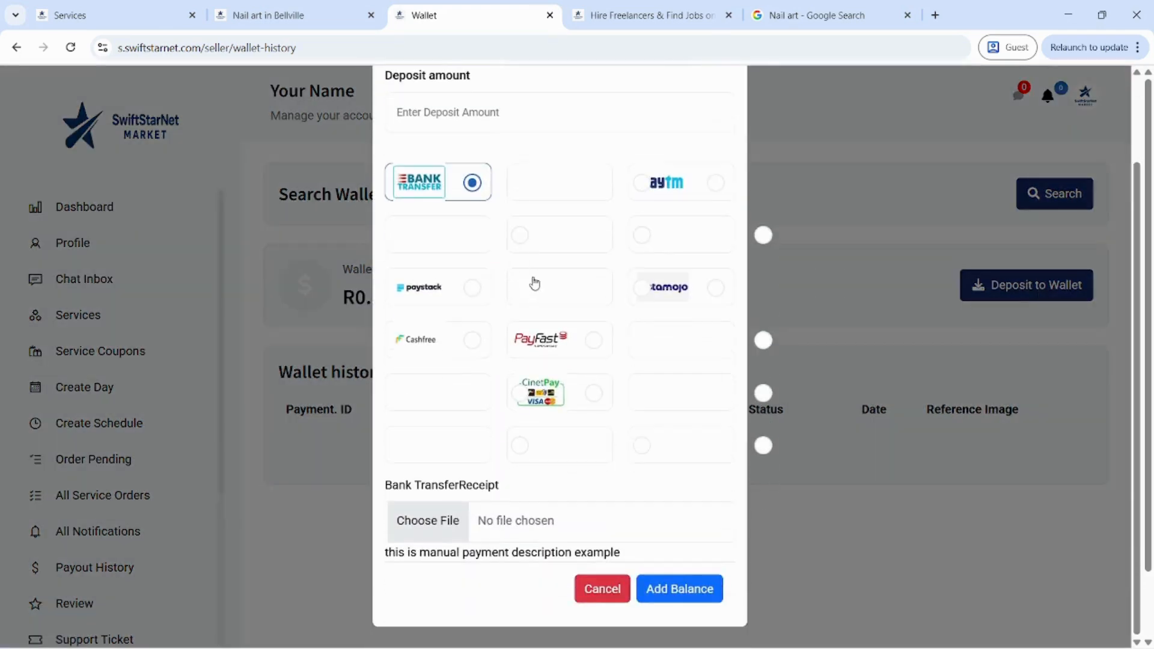
pyautogui.scroll(2, 553, 309)
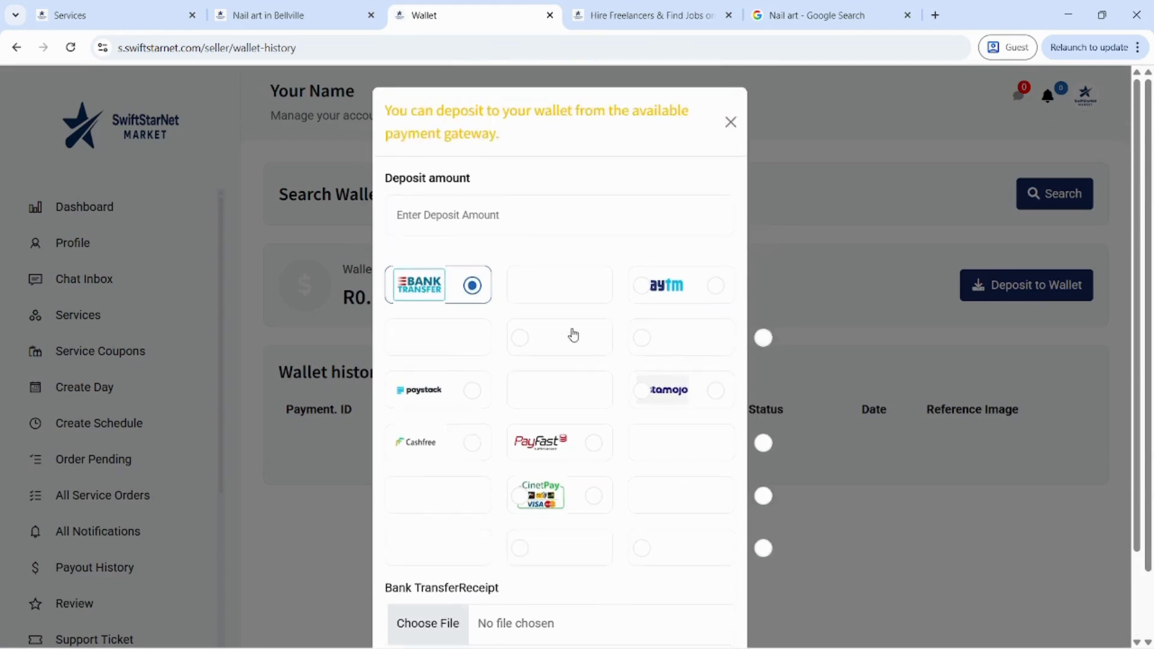
pyautogui.click(731, 122)
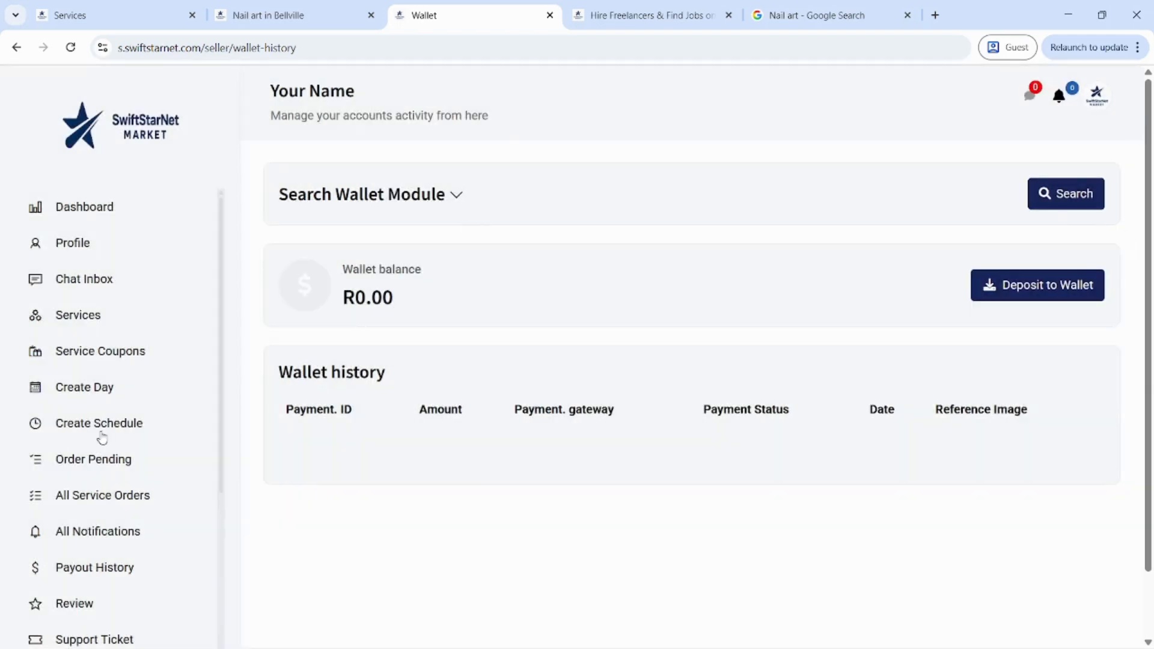
pyautogui.scroll(-3, 97, 448)
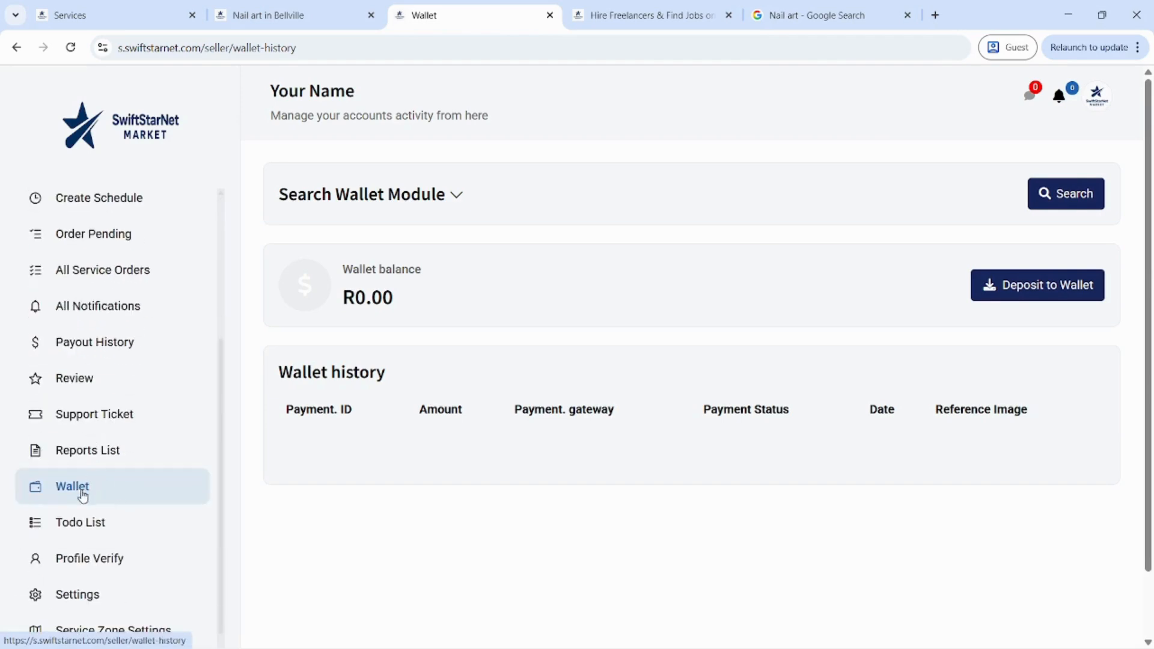
# On Payout History, inspect the Request A Payment form and gateways, closing it unsubmitted.
pyautogui.click(98, 349)
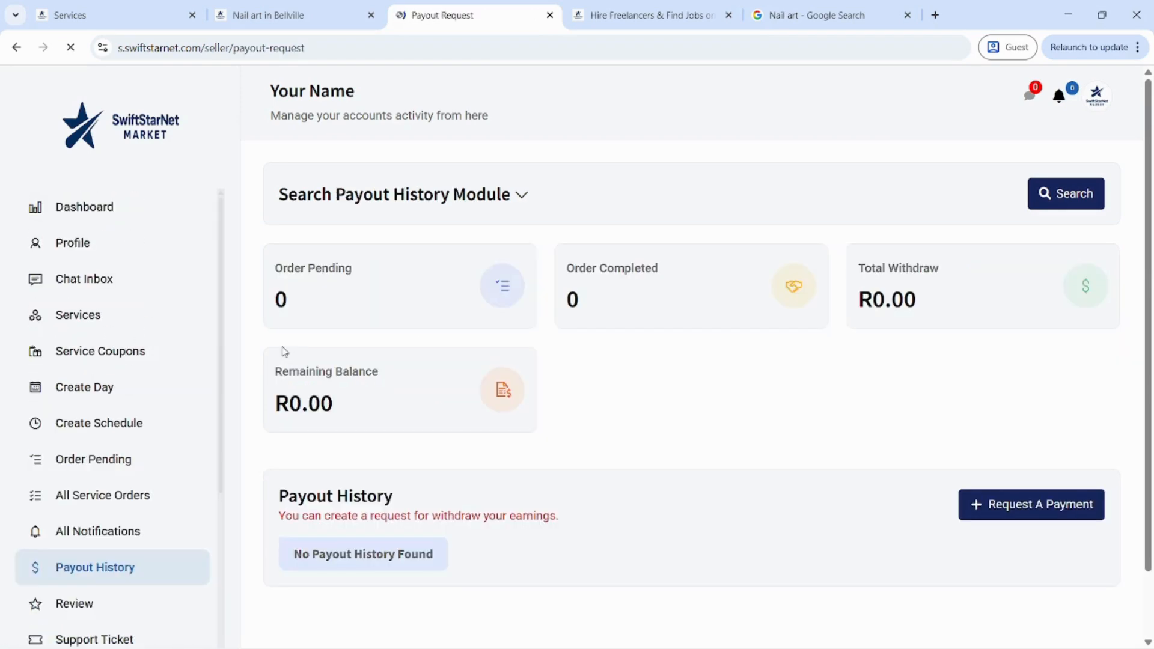
pyautogui.click(994, 513)
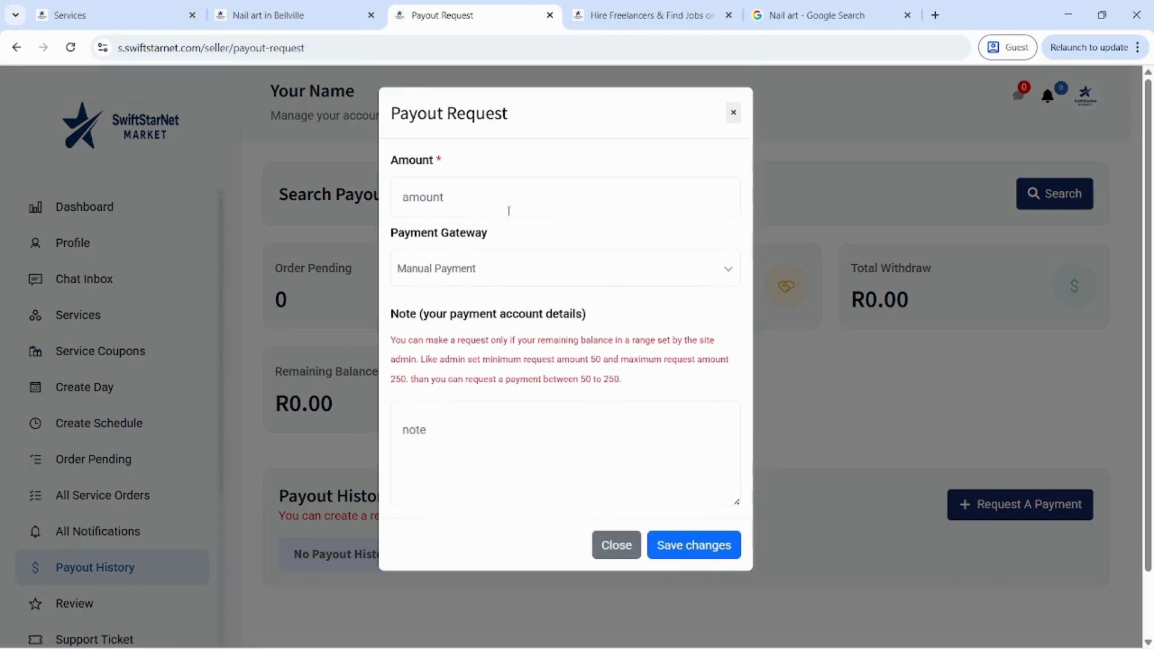
pyautogui.click(452, 189)
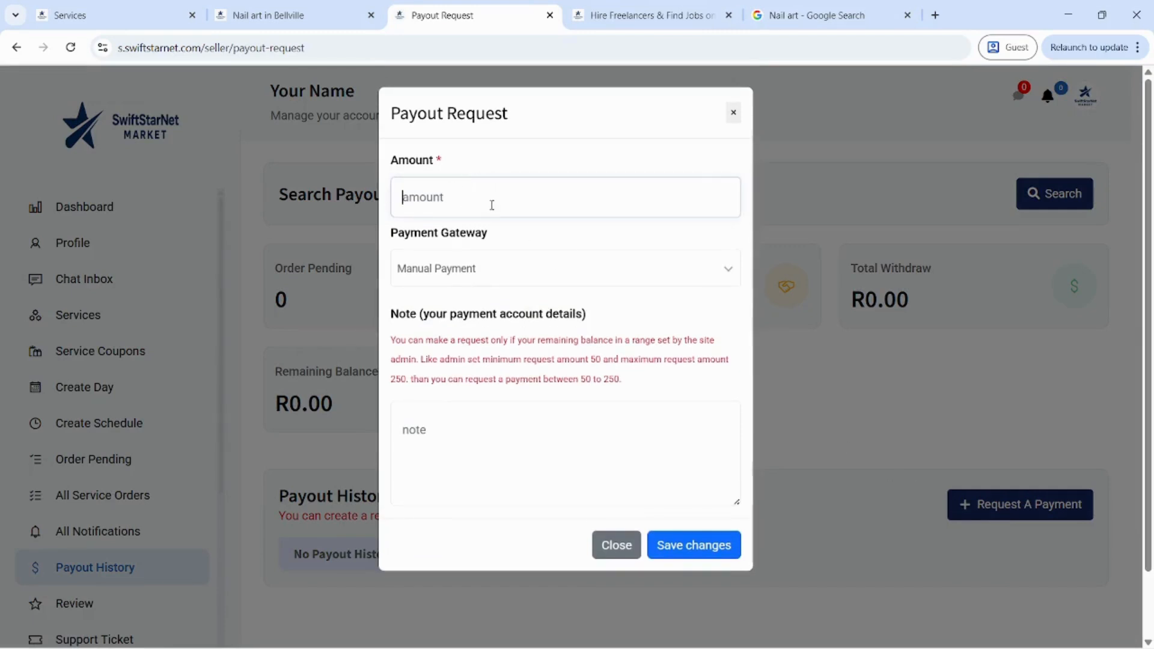
pyautogui.click(511, 274)
pyautogui.scroll(-3, 466, 428)
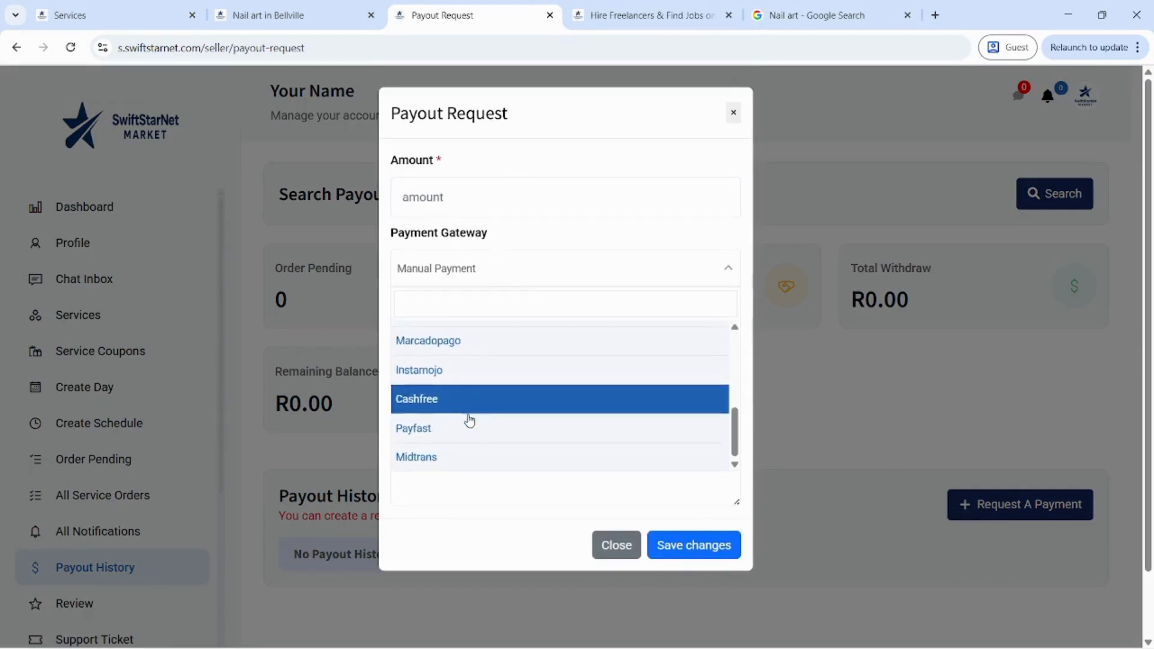
pyautogui.scroll(5, 483, 412)
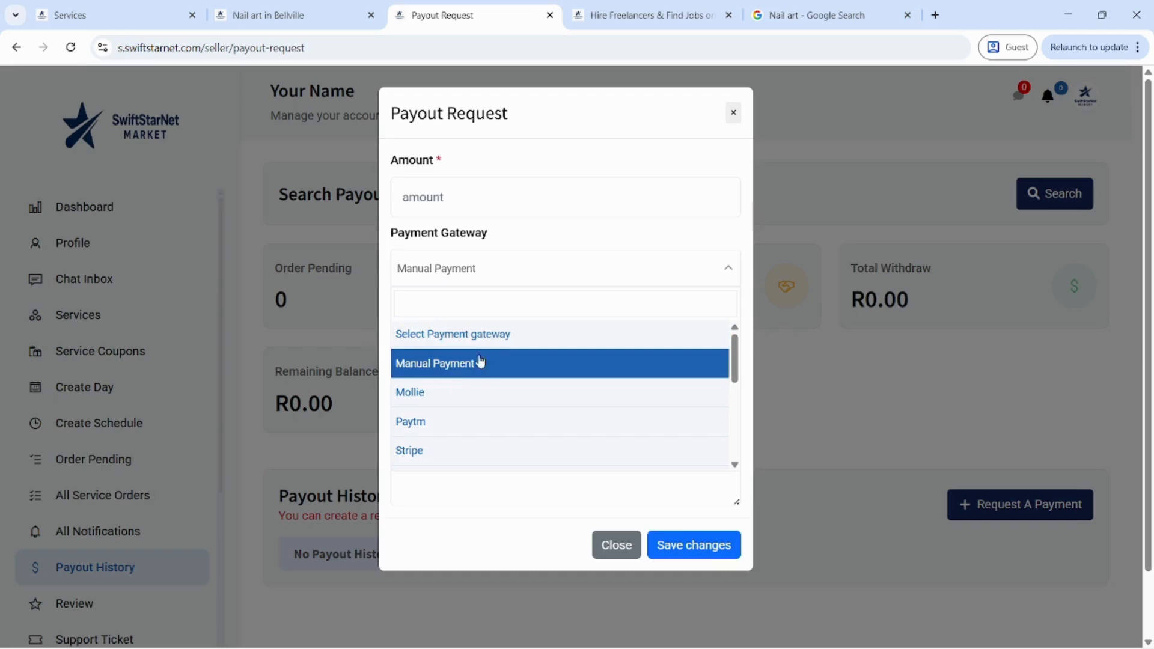
pyautogui.scroll(-5, 619, 421)
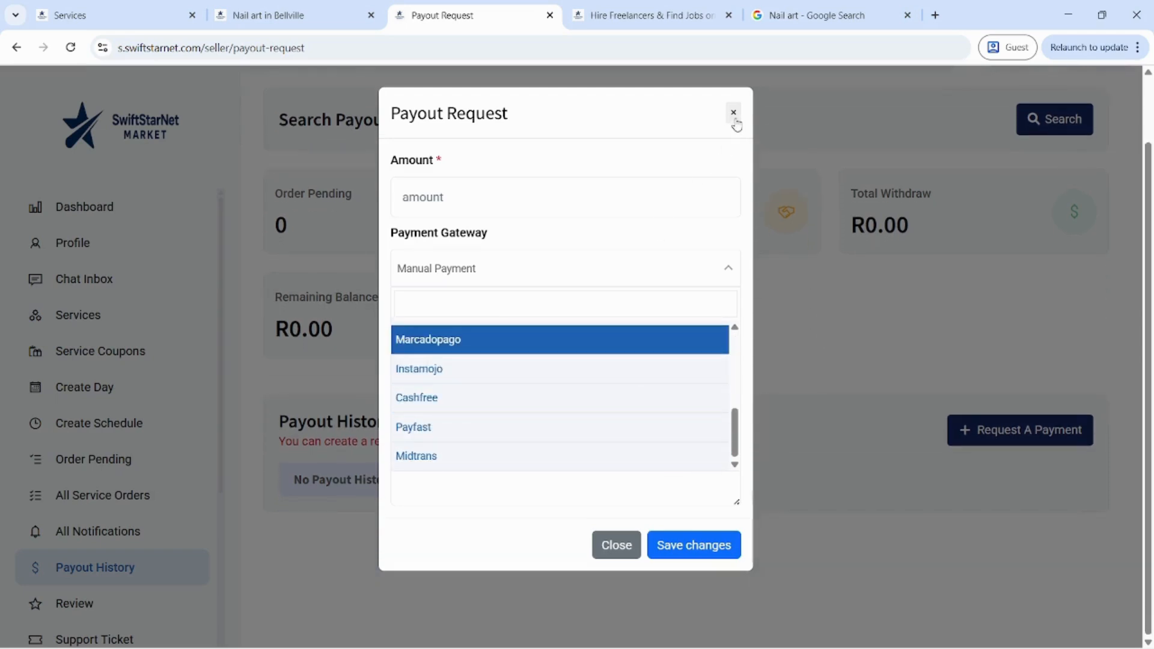
pyautogui.click(734, 114)
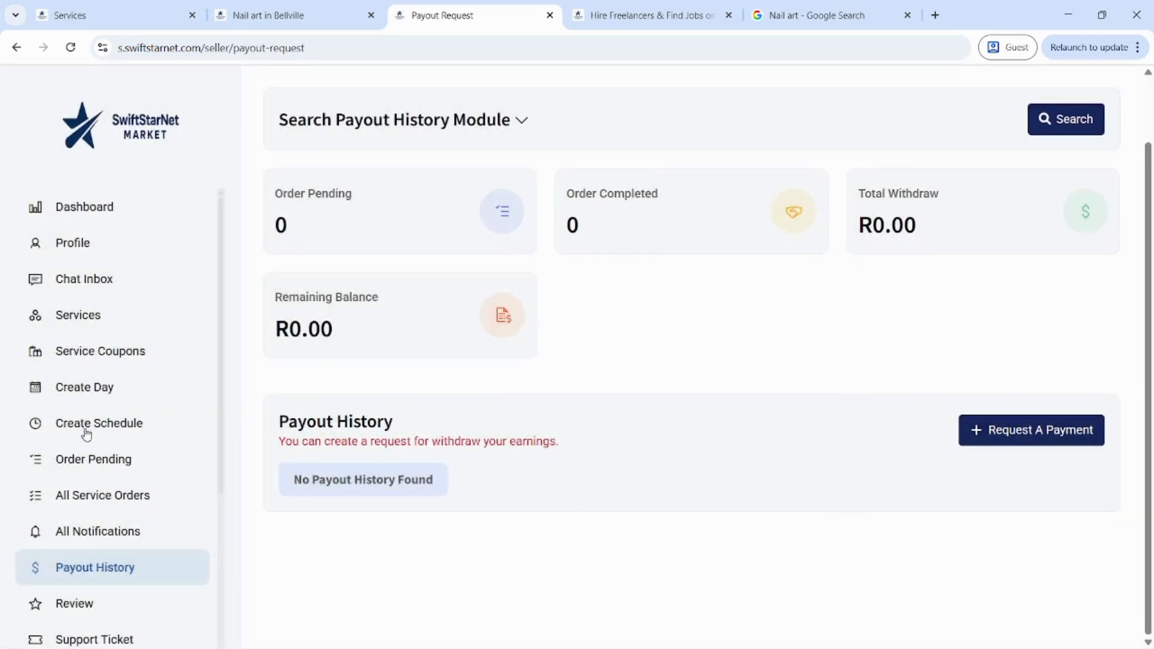
pyautogui.scroll(-4, 87, 435)
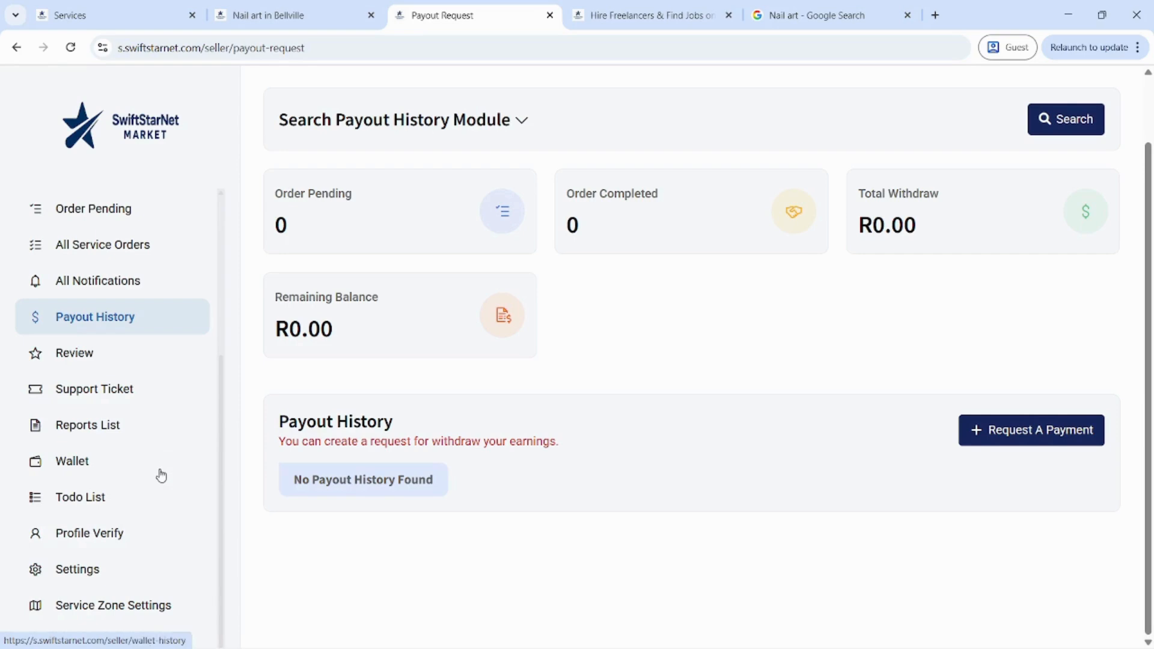
# Glance at account and service zone settings, then switch to the public Service List.
pyautogui.click(81, 571)
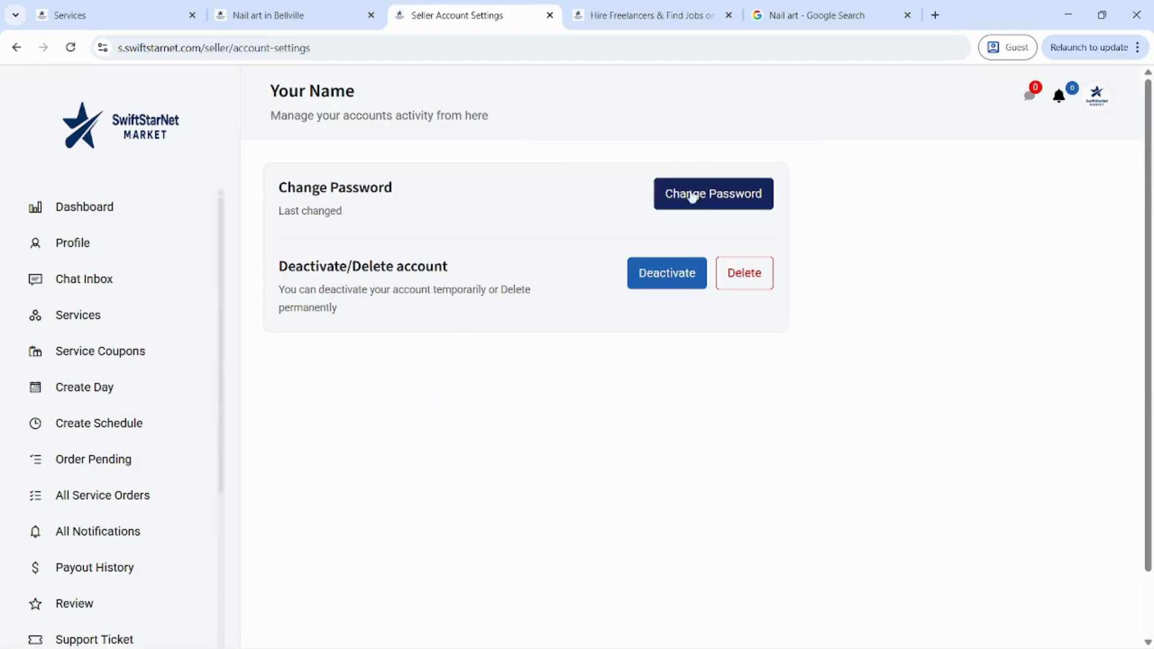
pyautogui.scroll(-5, 125, 526)
pyautogui.click(103, 632)
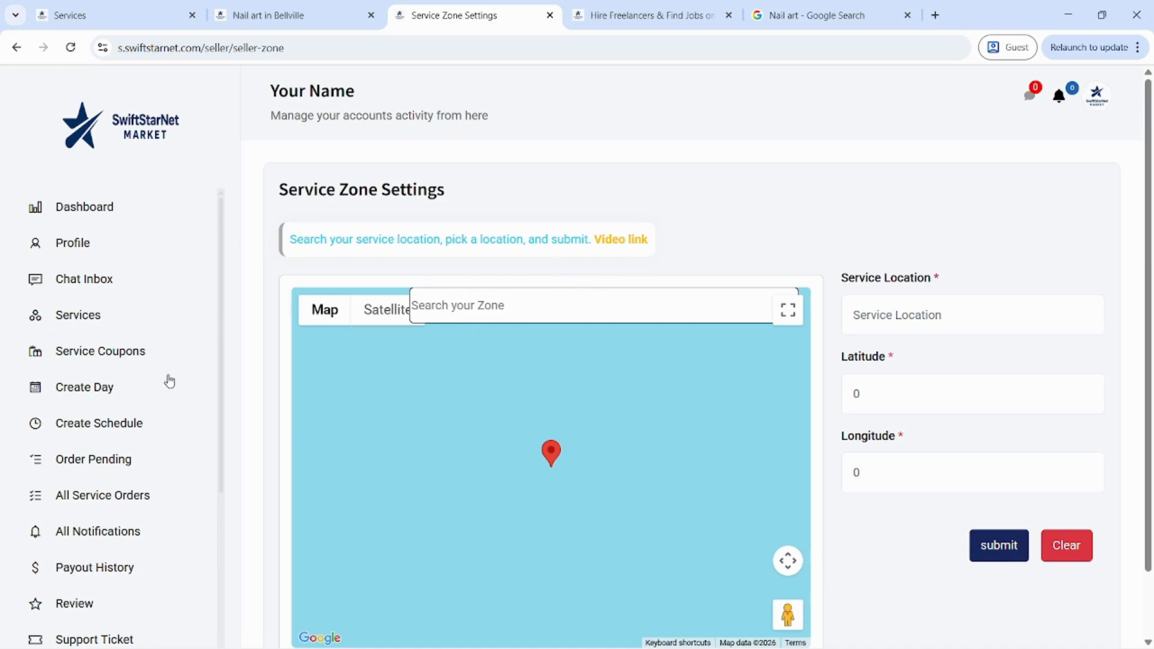
pyautogui.click(691, 15)
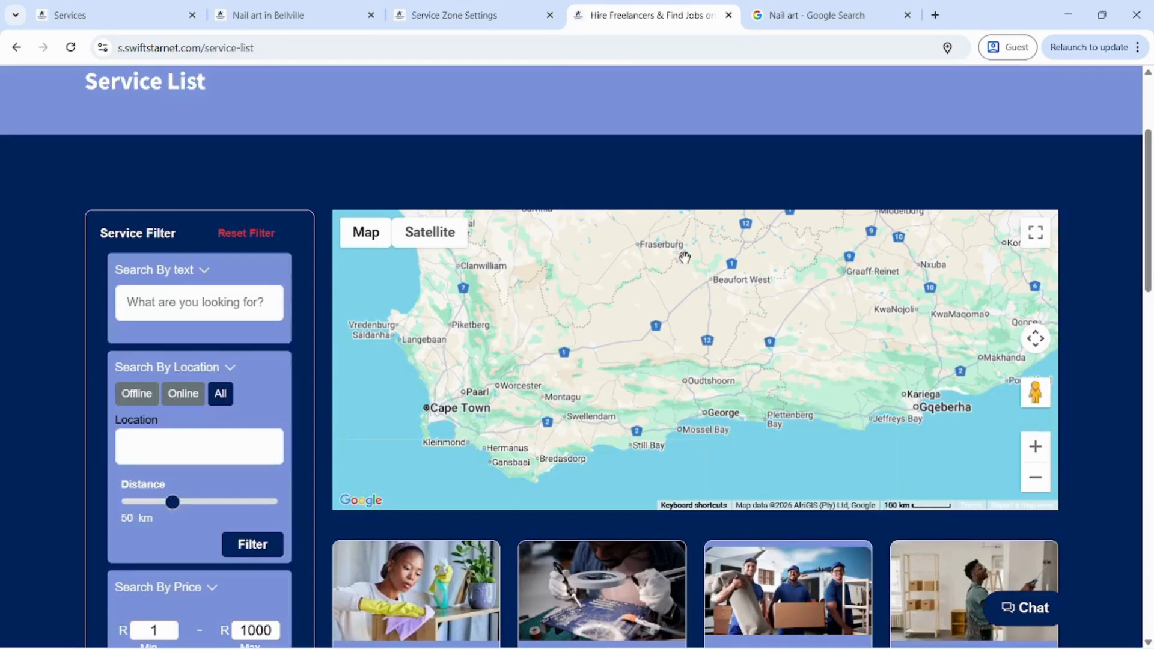
# Scroll through the public service list, then return to the seller account pages.
pyautogui.scroll(-2, 681, 259)
pyautogui.scroll(-10, 1093, 210)
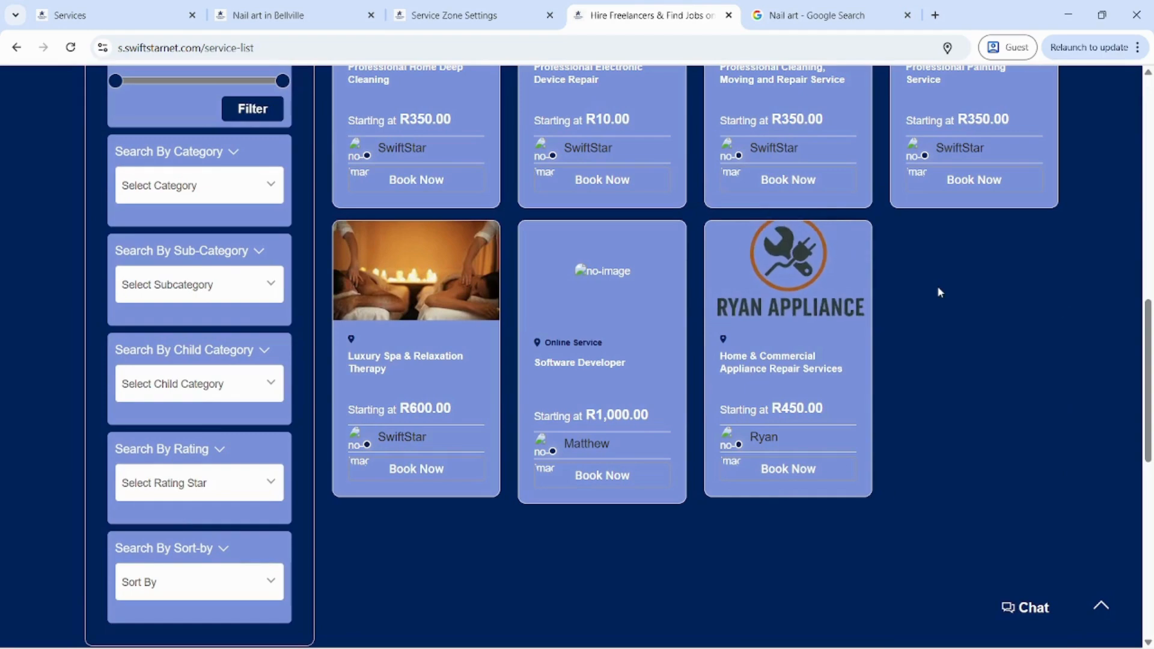
pyautogui.scroll(4, 939, 291)
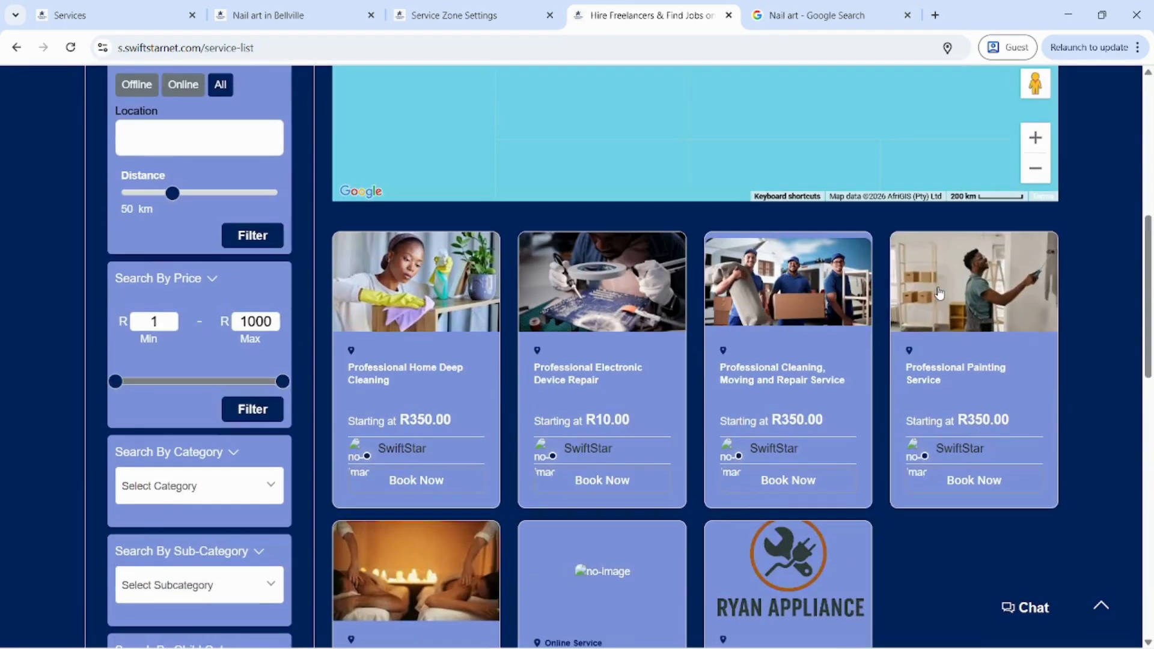
pyautogui.scroll(-3, 1000, 538)
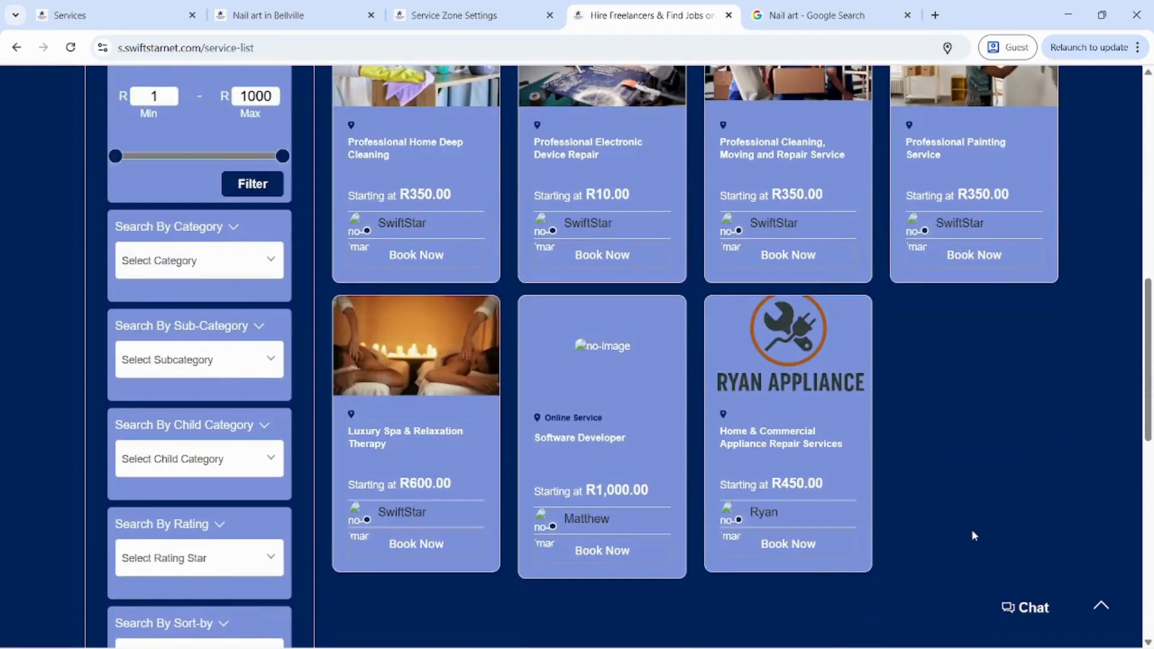
pyautogui.scroll(3, 971, 534)
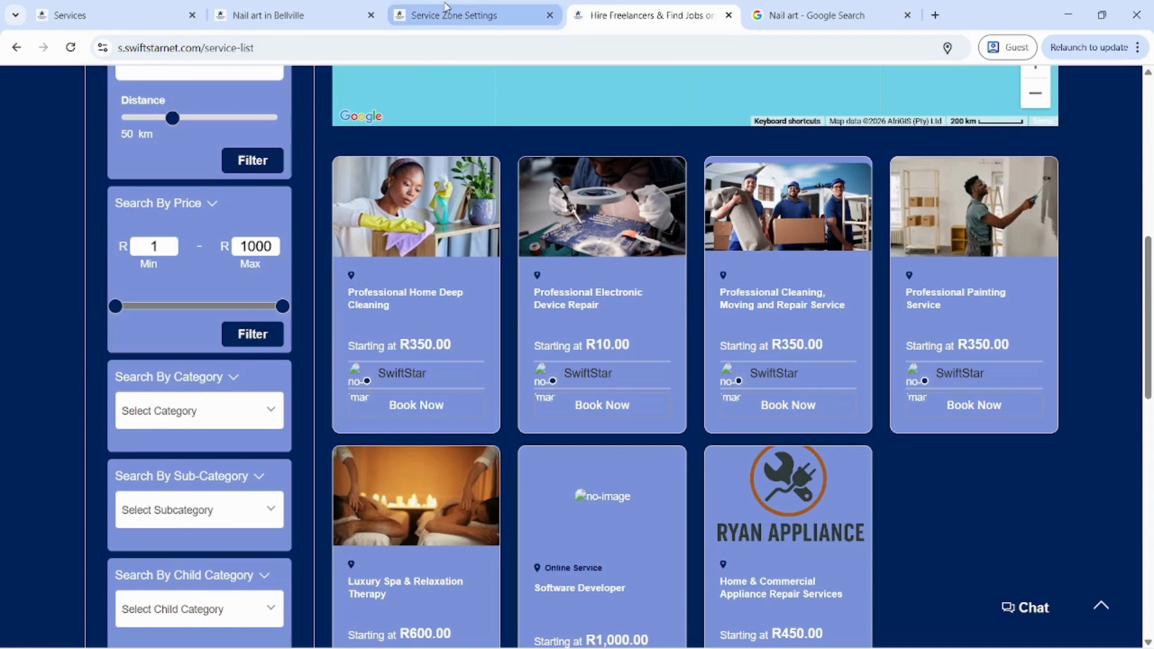
pyautogui.moveTo(446, 9)
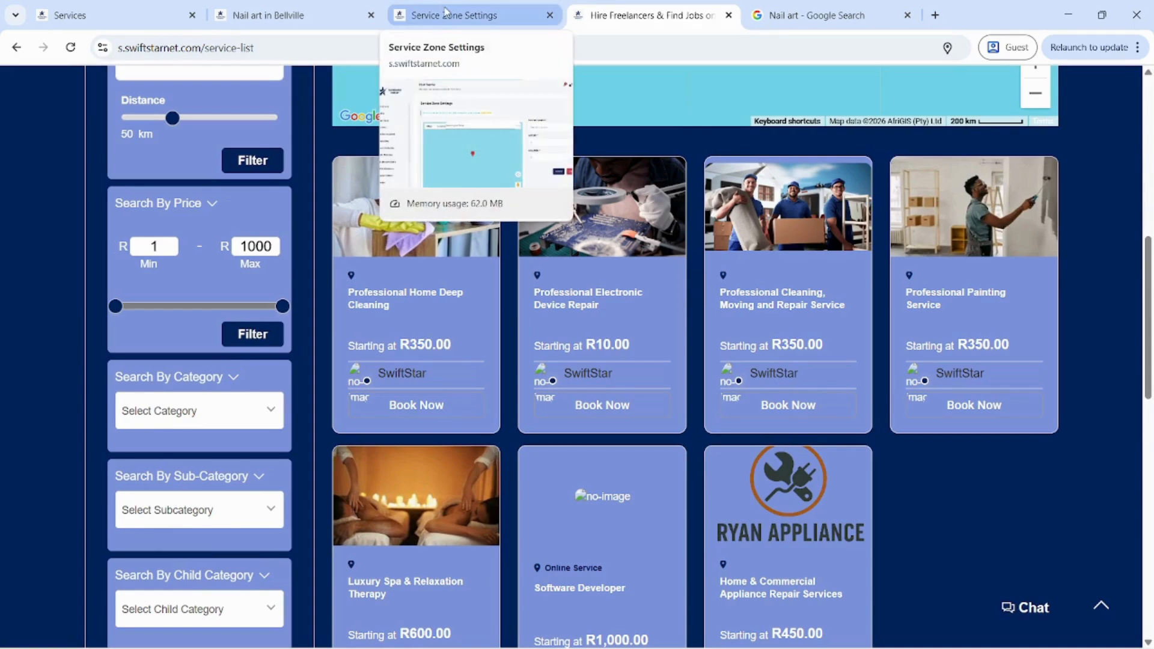
pyautogui.click(445, 9)
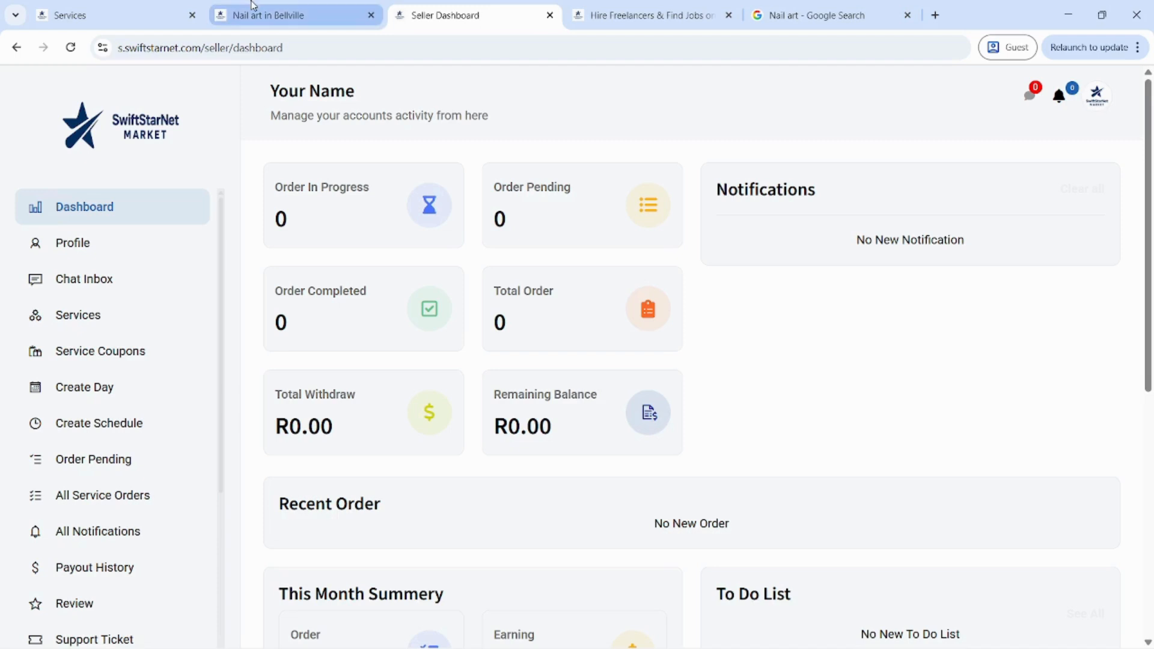
# Inspect the Nail art in Bellville page with its R250.00 French Tips package.
pyautogui.moveTo(253, 5)
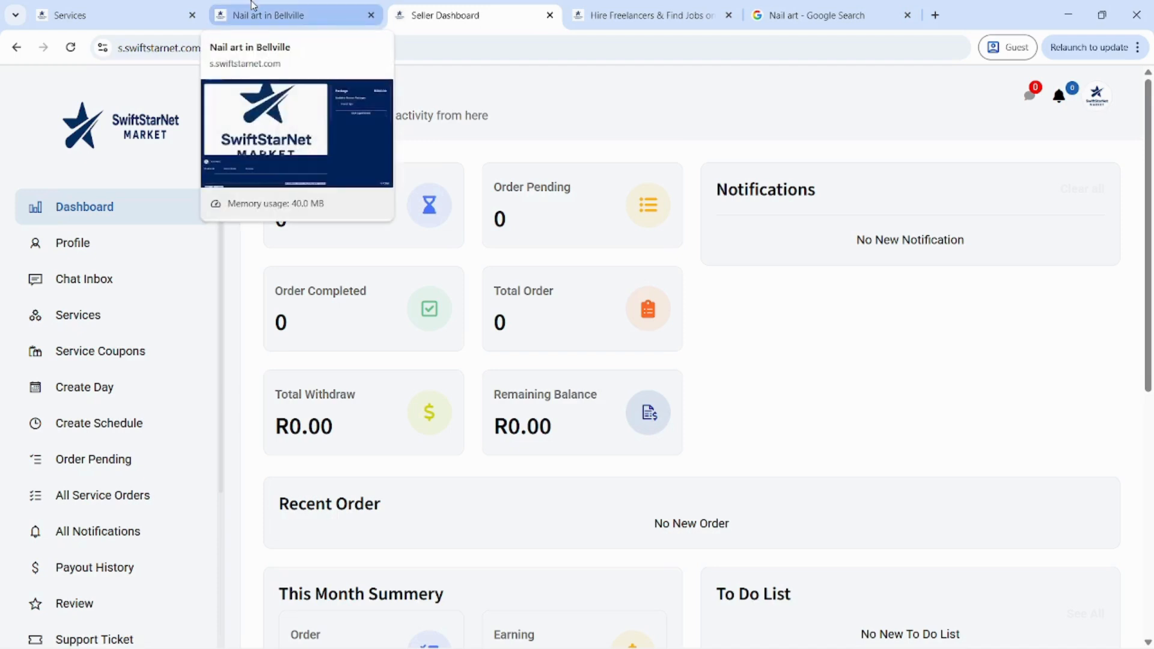
pyautogui.click(253, 4)
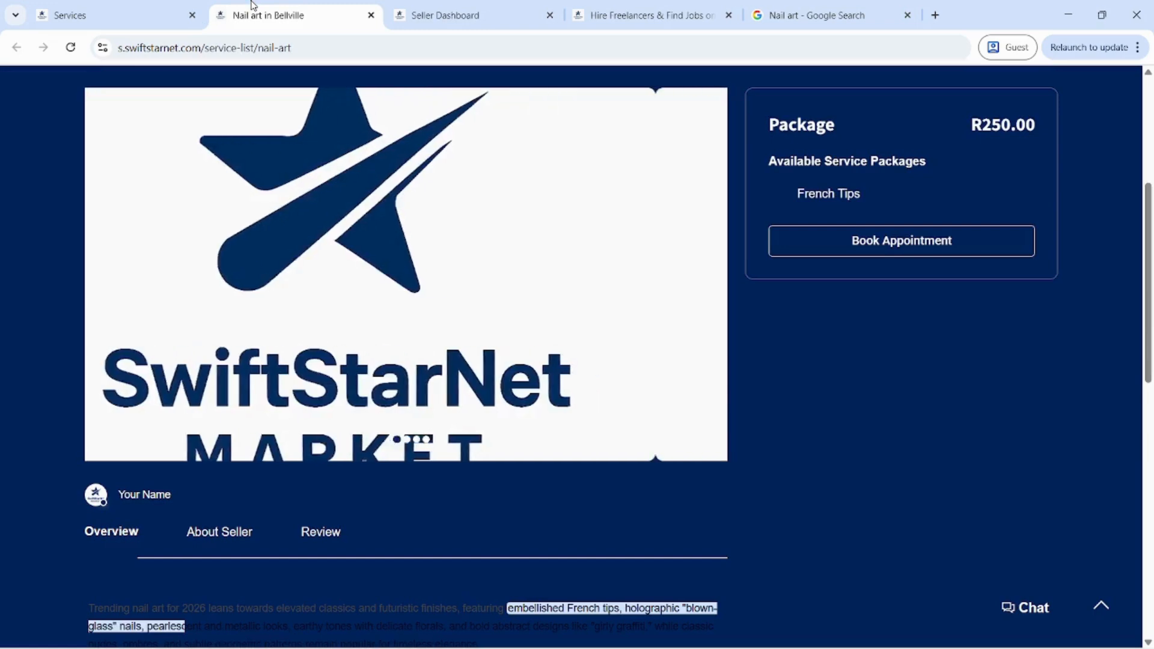
pyautogui.scroll(-10, 1149, 366)
pyautogui.moveTo(917, 311); pyautogui.dragTo(1070, 350)
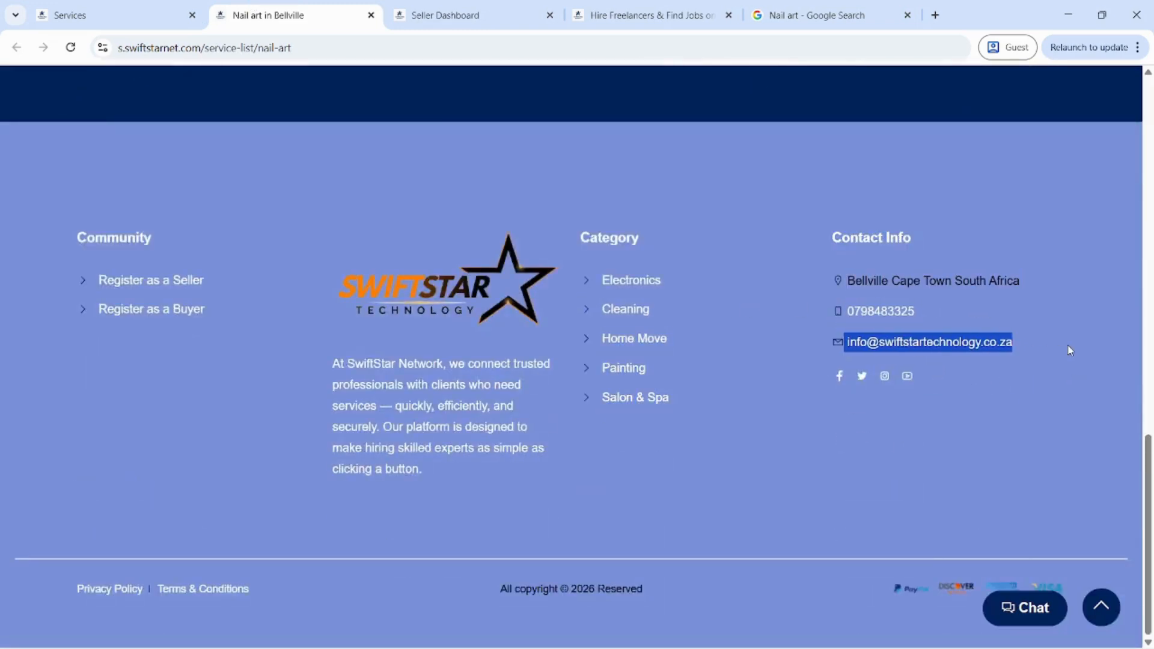
pyautogui.press('Home')
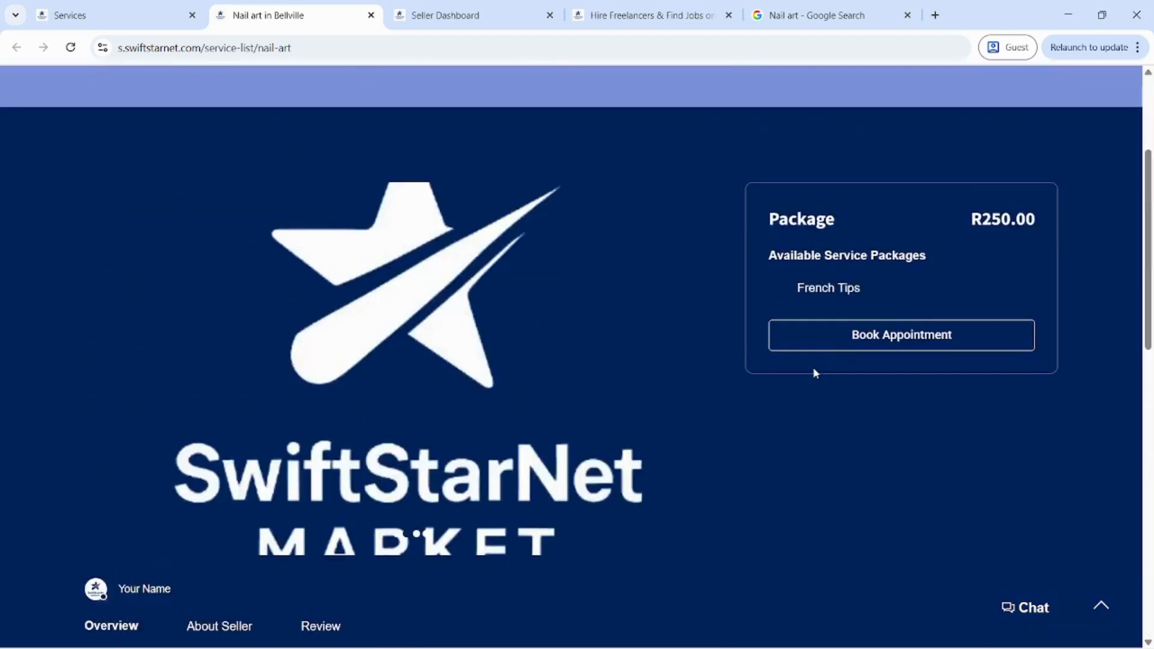
pyautogui.scroll(-5, 781, 367)
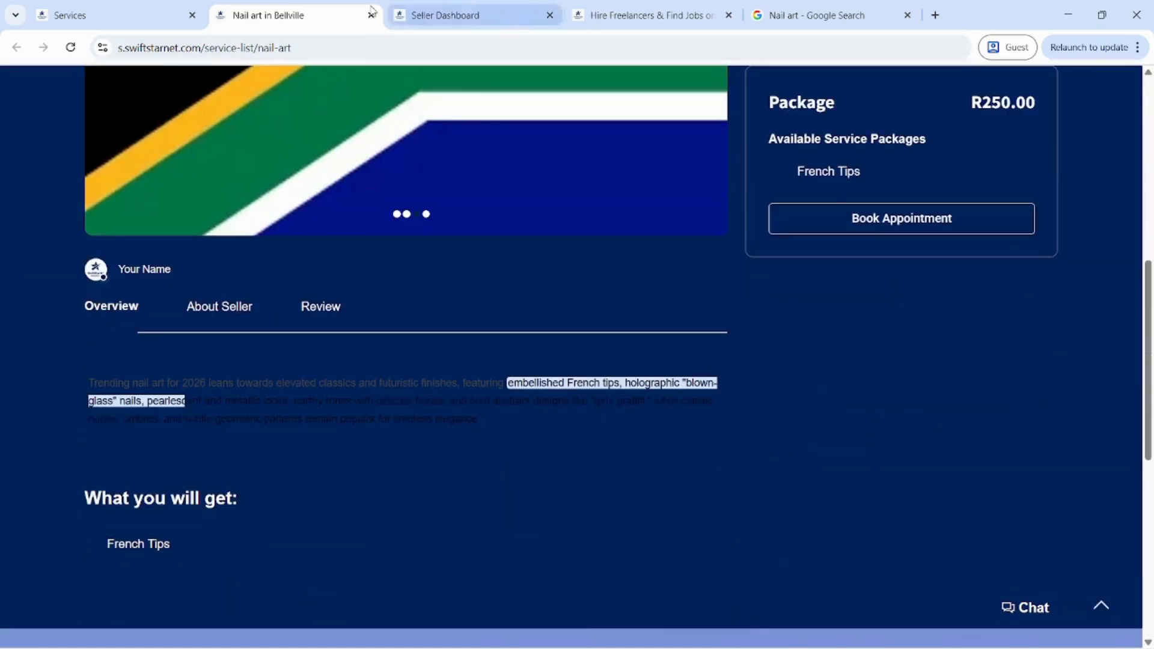
pyautogui.click(458, 18)
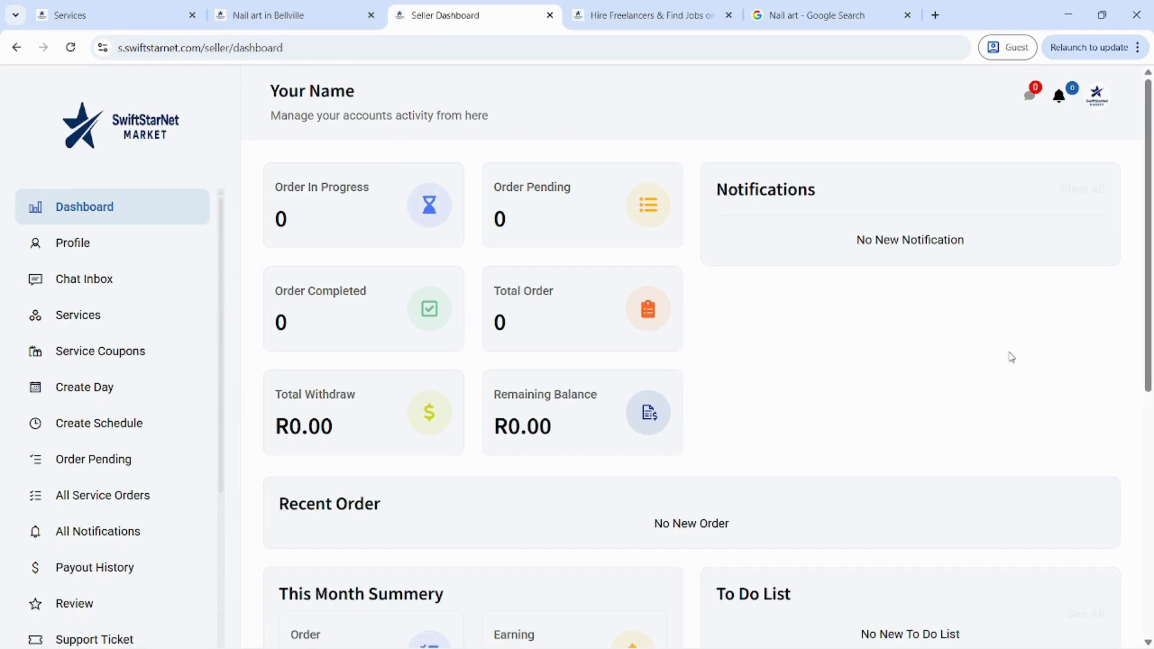
# Open the public service list and marketplace home, dismissing a chat app window.
pyautogui.click(654, 6)
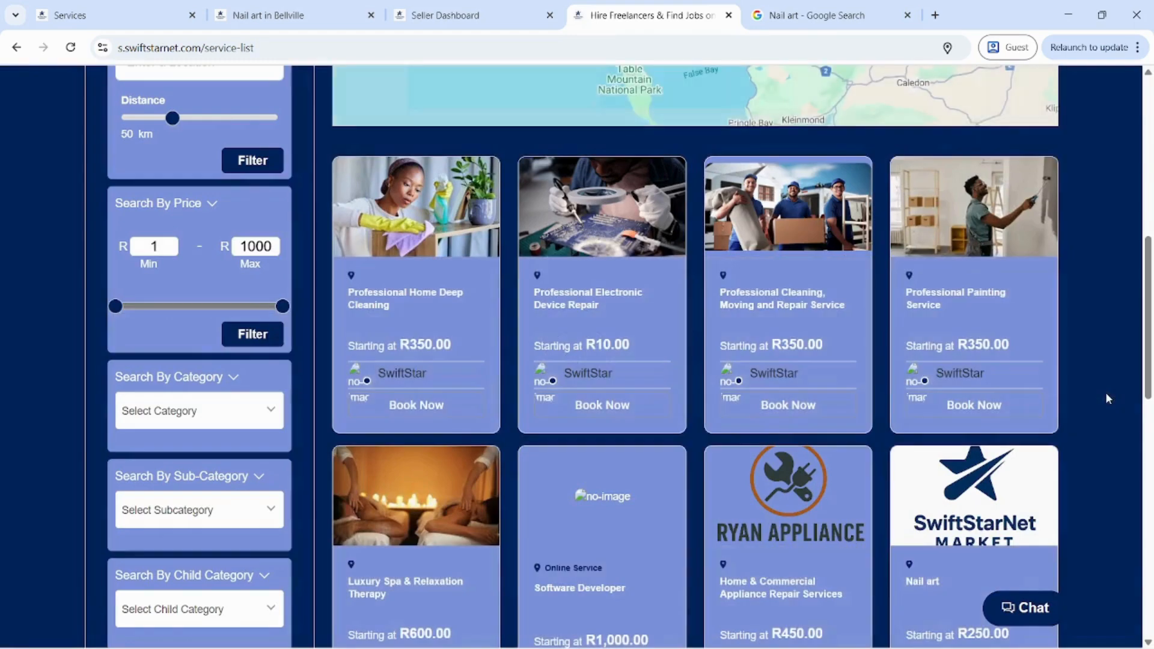
pyautogui.scroll(-3, 1108, 399)
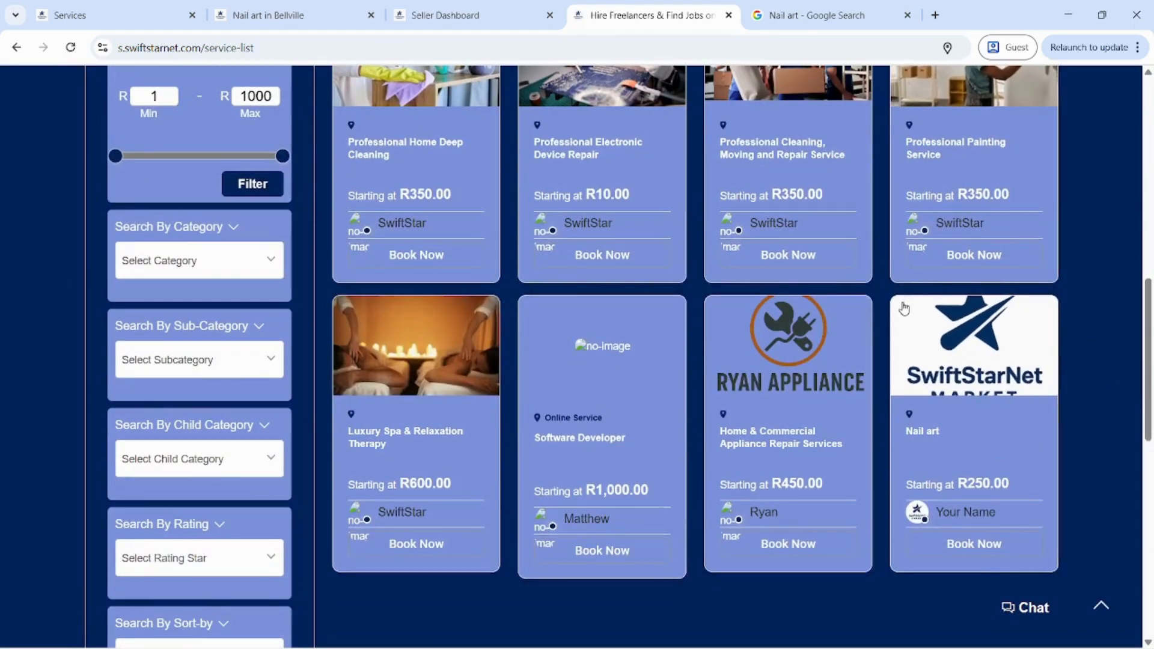
pyautogui.click(17, 47)
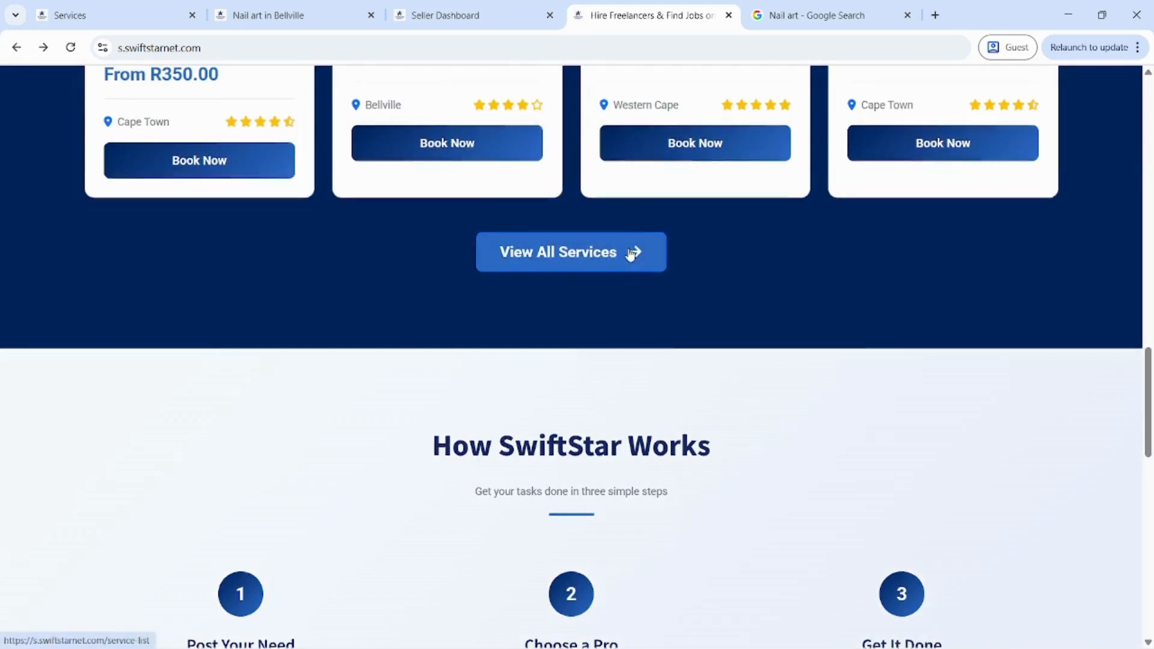
pyautogui.scroll(7, 630, 255)
pyautogui.scroll(-3, 634, 268)
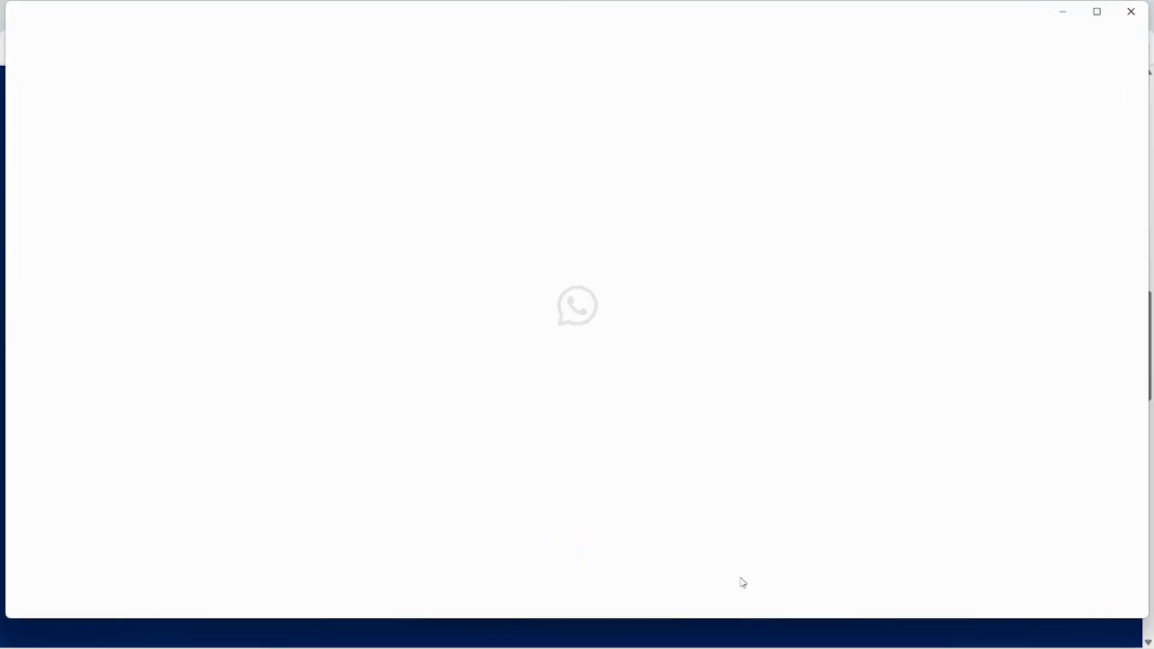
pyautogui.click(427, 630)
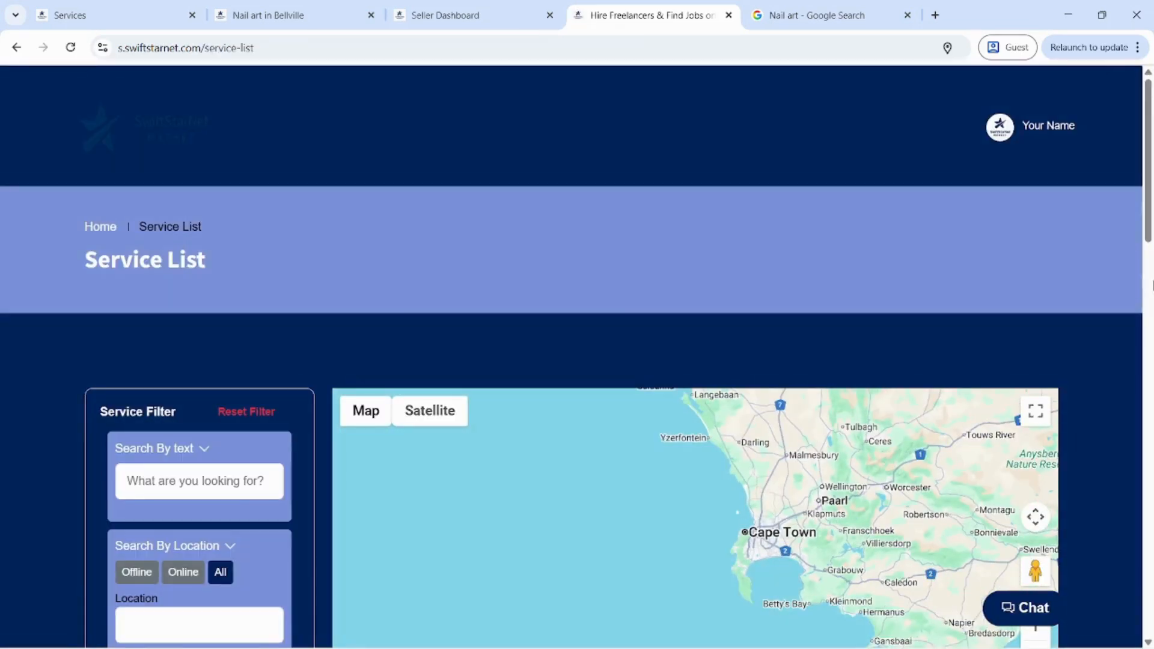
# Scroll the service list to find the Nail art card priced R250.00.
pyautogui.scroll(-10, 614, 549)
pyautogui.scroll(5, 695, 357)
pyautogui.scroll(-2, 696, 357)
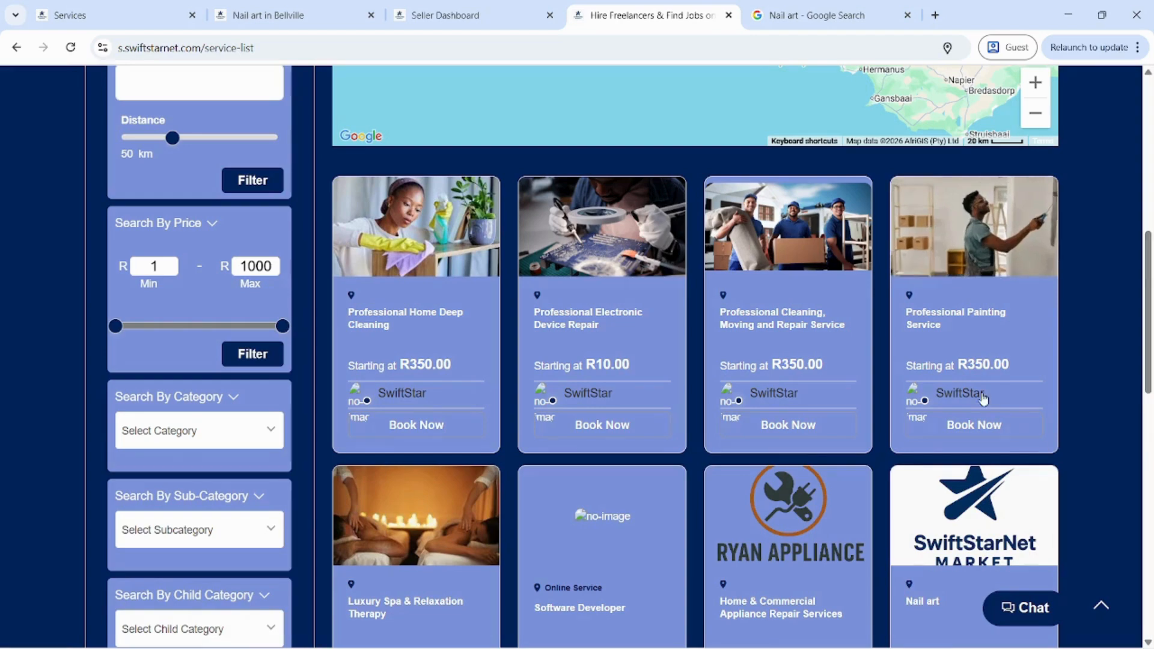
pyautogui.scroll(-10, 983, 387)
pyautogui.scroll(7, 982, 387)
pyautogui.scroll(10, 982, 385)
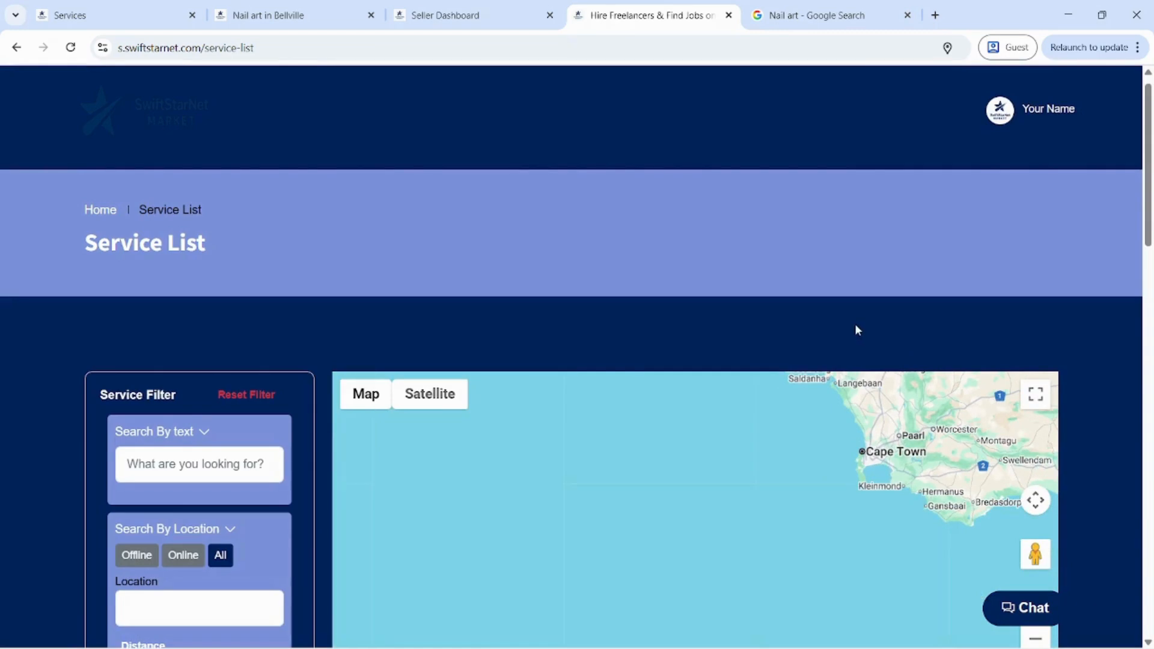
pyautogui.scroll(-7, 855, 327)
pyautogui.scroll(-1, 654, 371)
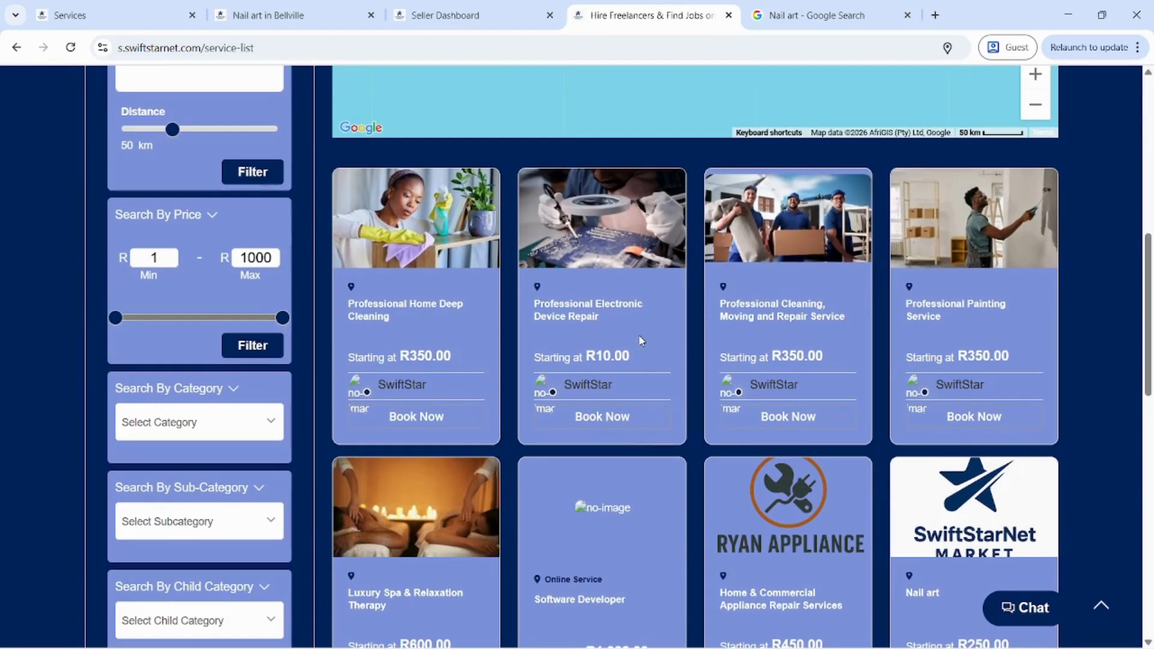
pyautogui.scroll(-2, 661, 409)
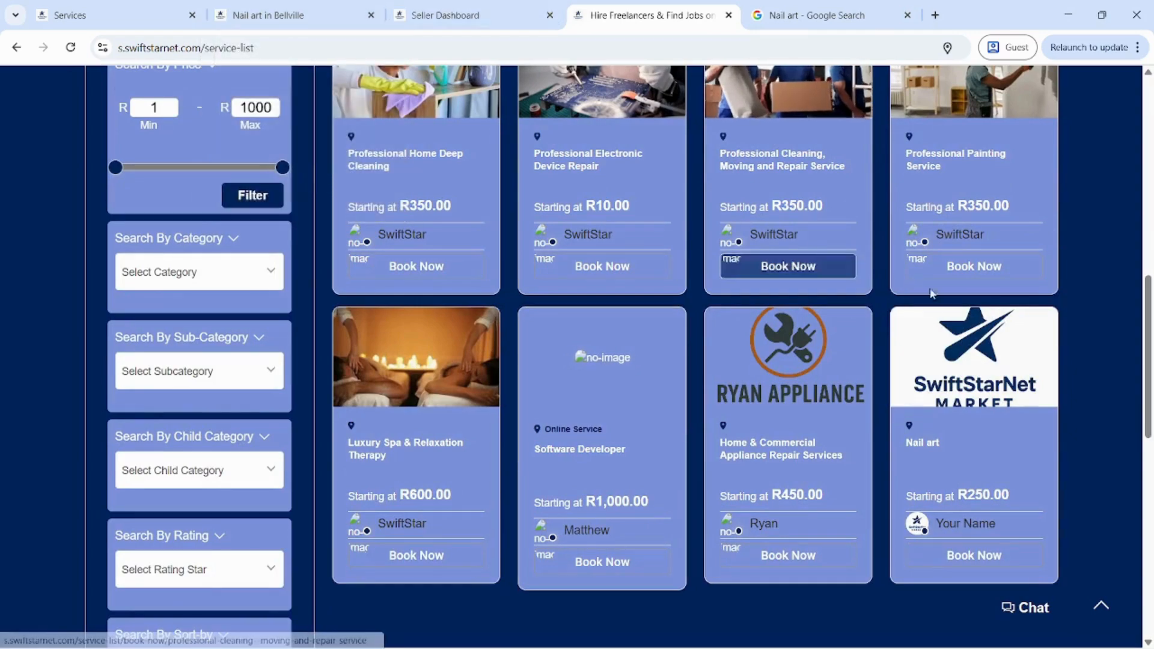
pyautogui.scroll(5, 612, 481)
pyautogui.scroll(-5, 613, 487)
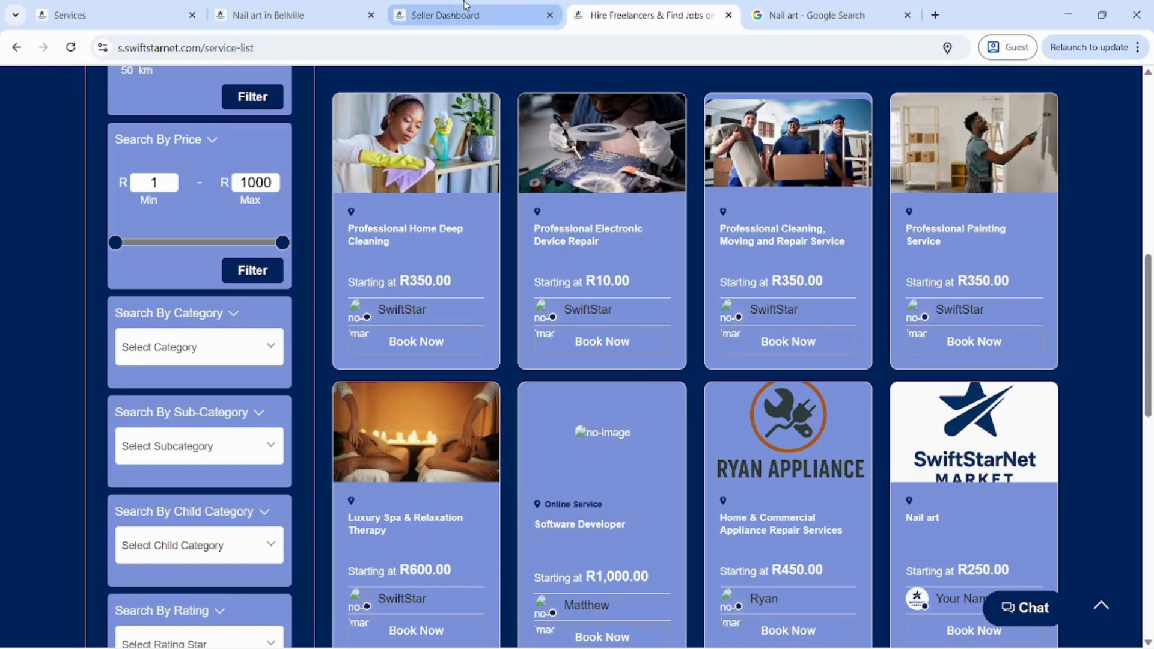
# Reopen the Nail art in Bellville service page and scroll to its footer.
pyautogui.moveTo(466, 7)
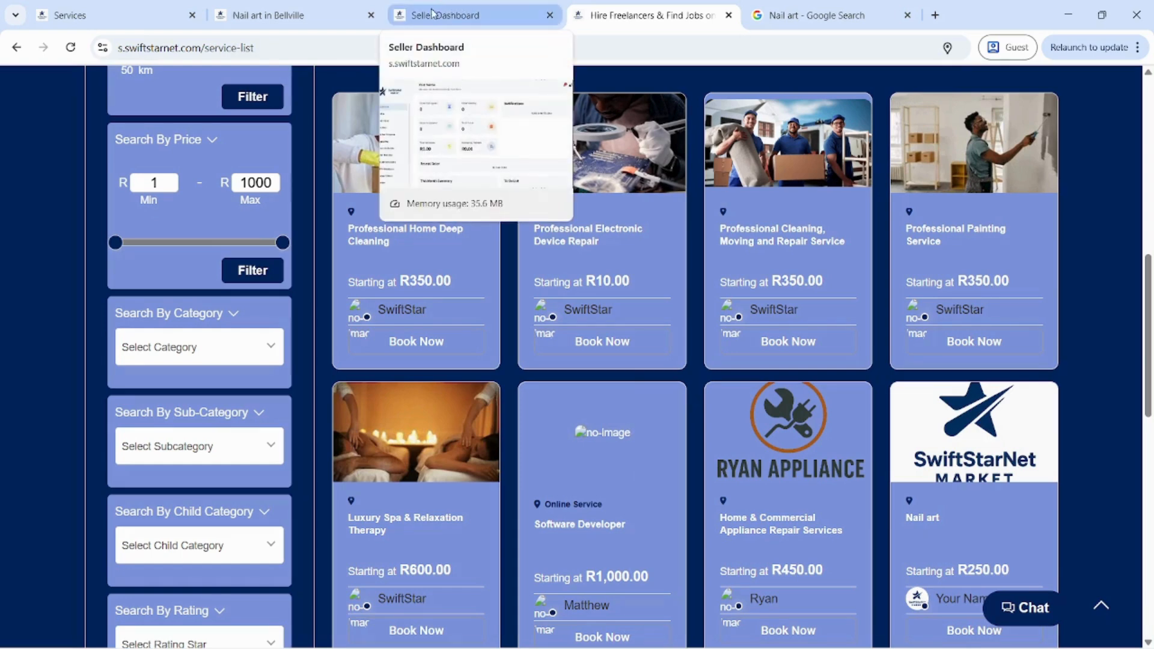
pyautogui.click(289, 15)
pyautogui.scroll(-15, 494, 258)
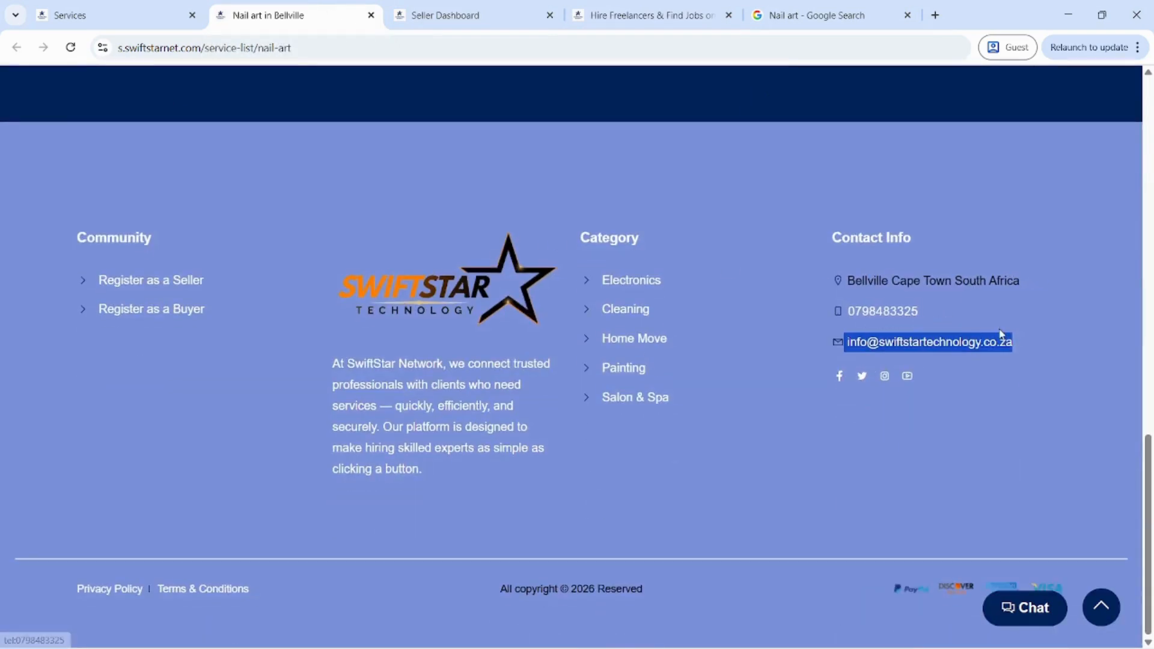
# Clear the contact e-mail selection and review the Nail art in Bellville page with its R250.00 French Tips package.
pyautogui.click(1062, 353)
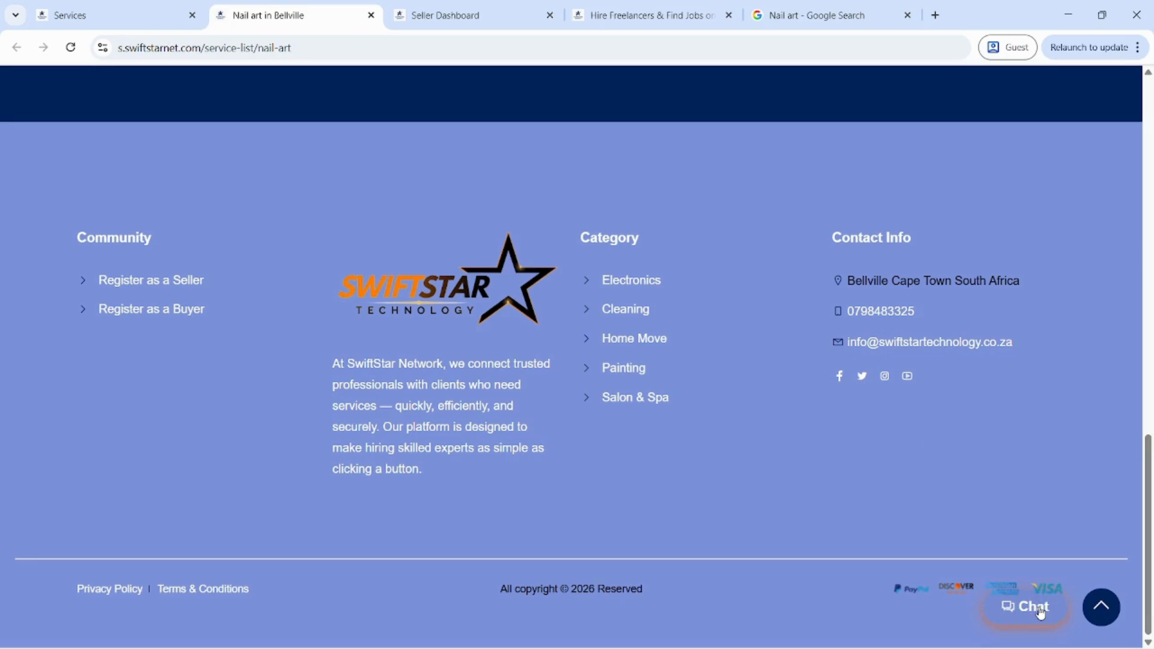
pyautogui.scroll(8, 979, 327)
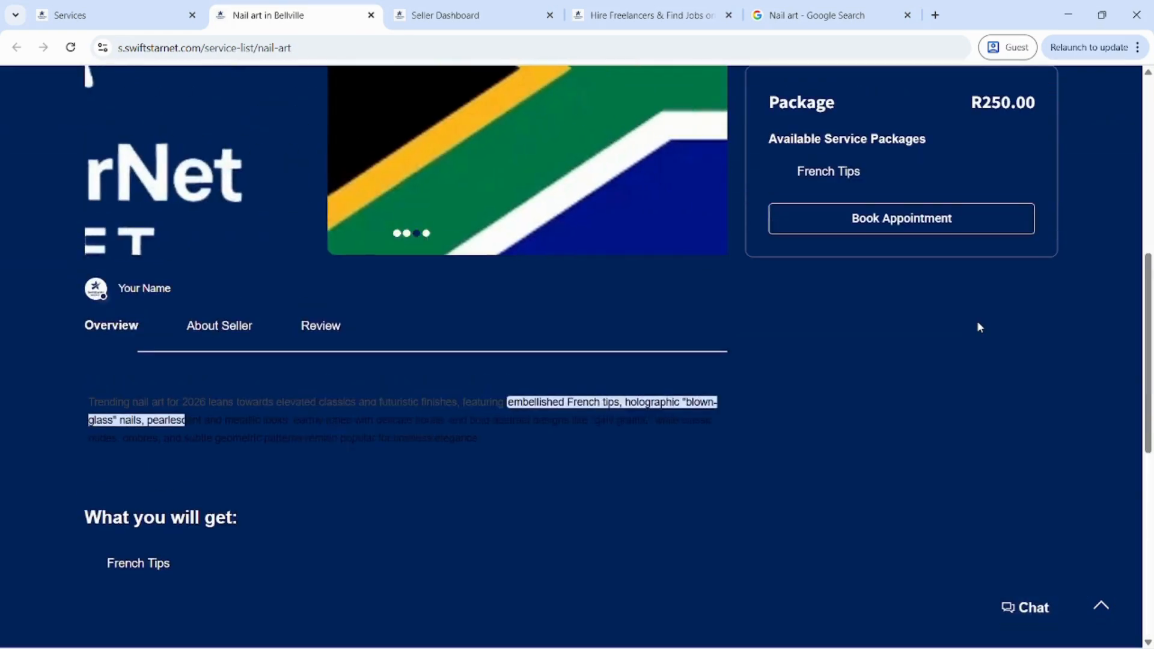
pyautogui.scroll(-7, 1003, 471)
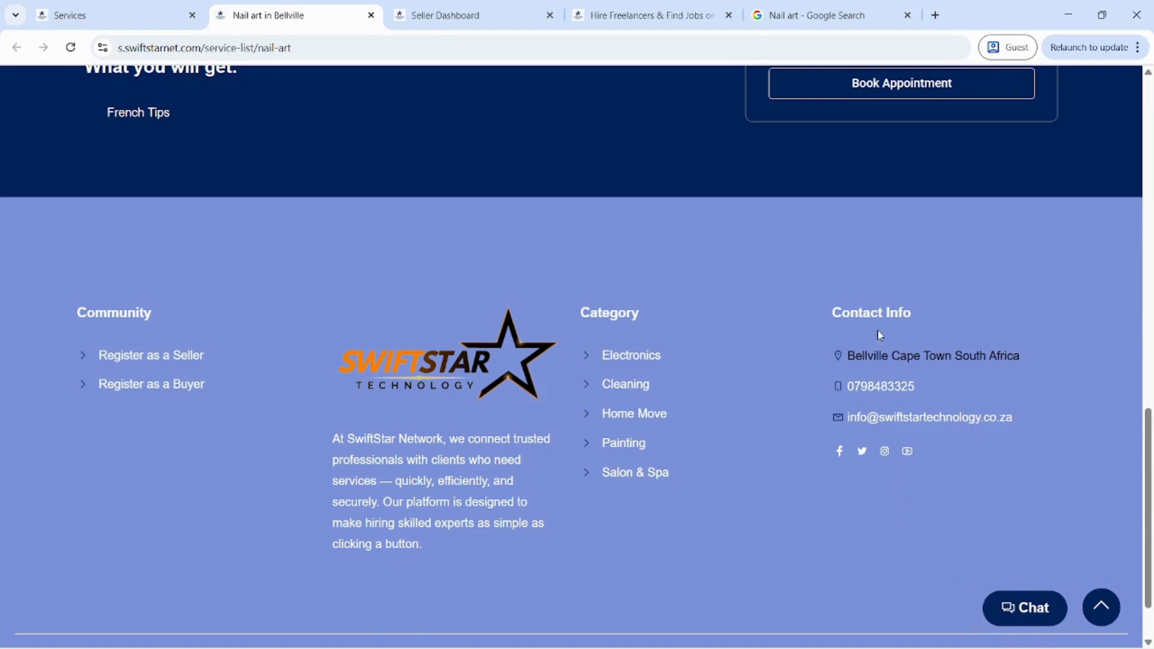
pyautogui.scroll(10, 878, 335)
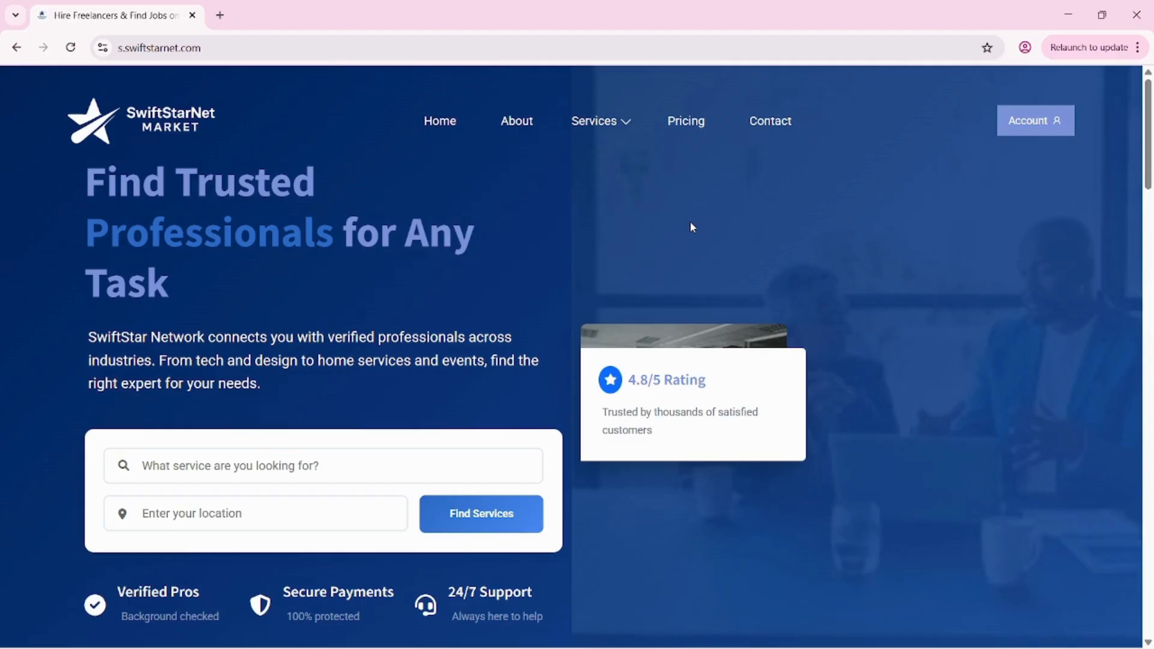